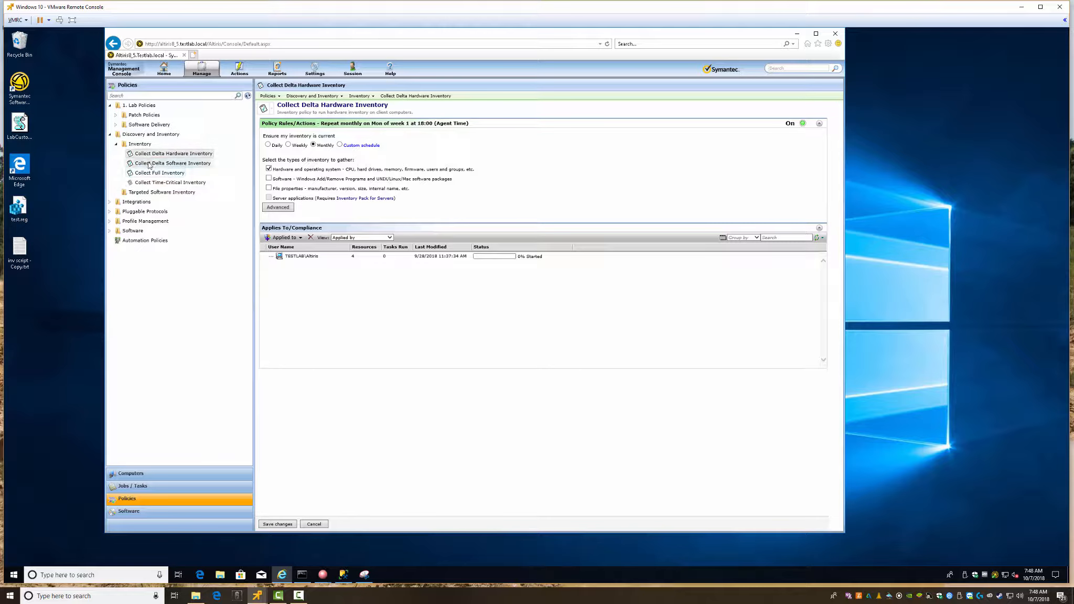
Compare the schedules and inventory types of the full, delta software and delta hardware inventory policies
{"action": "left_click", "coordinate": [150, 176]}
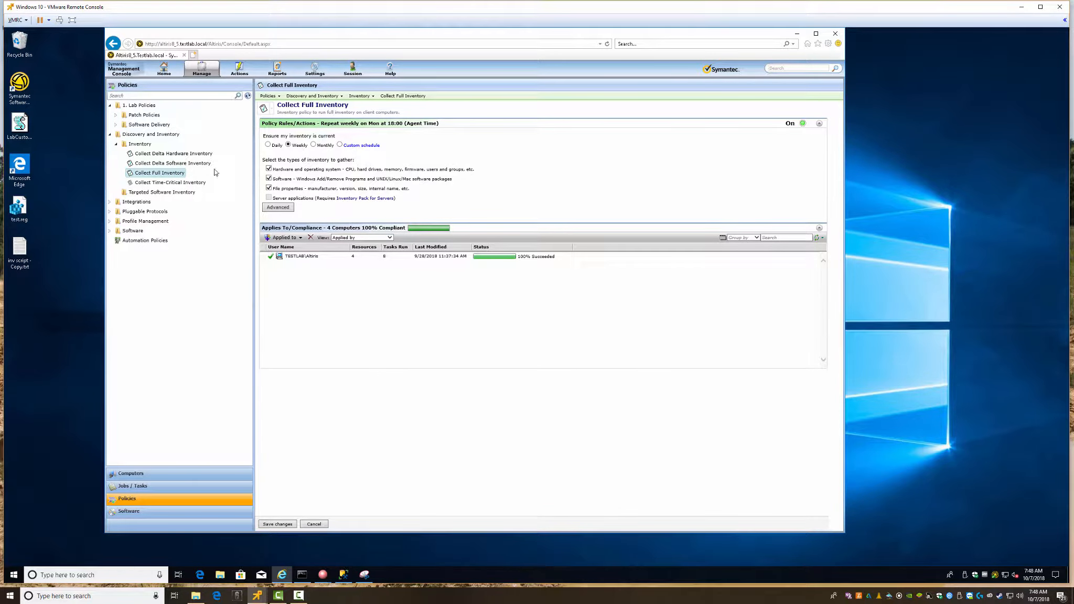
{"action": "left_click", "coordinate": [150, 165]}
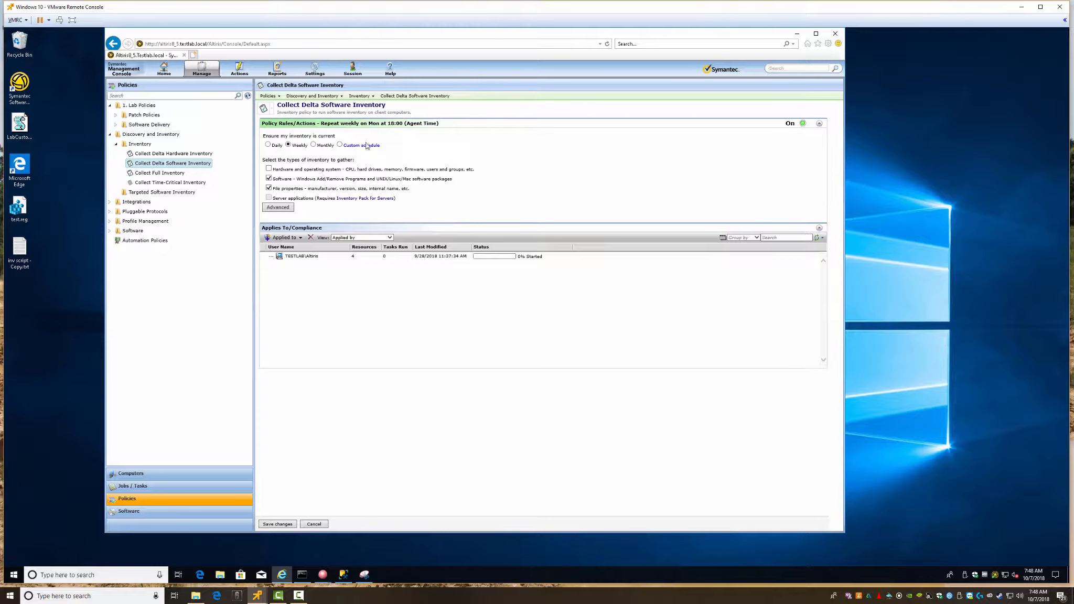
{"action": "left_click", "coordinate": [159, 173]}
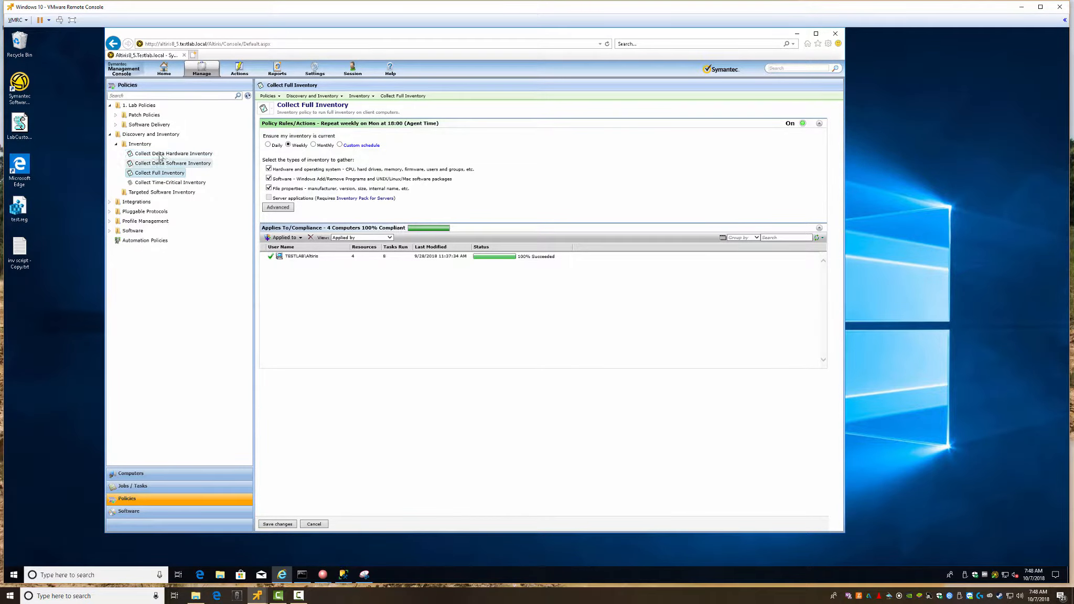
{"action": "left_click", "coordinate": [164, 154]}
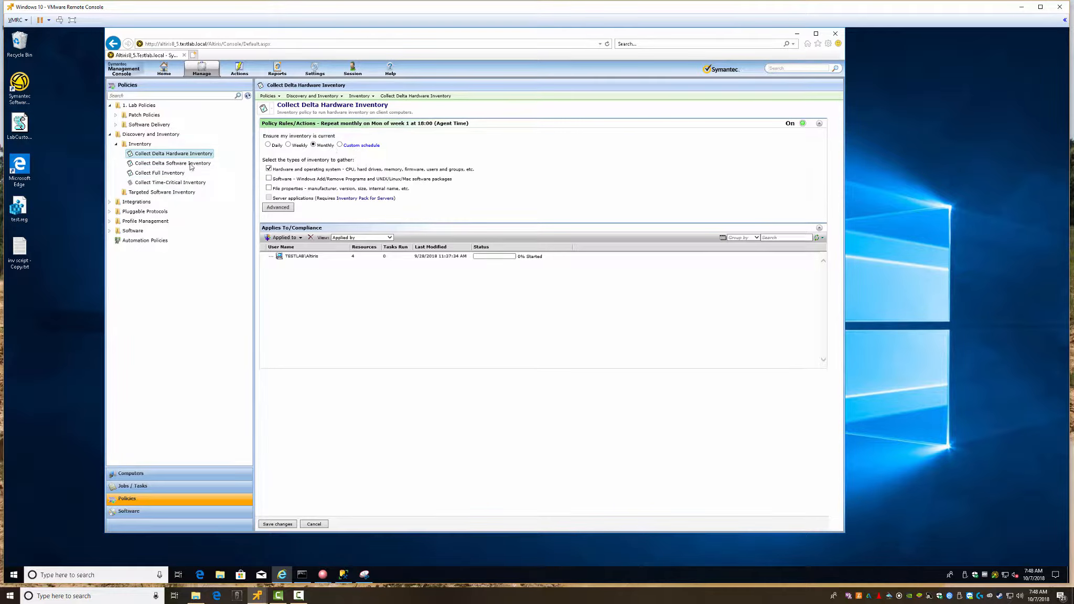
{"action": "left_click", "coordinate": [154, 174]}
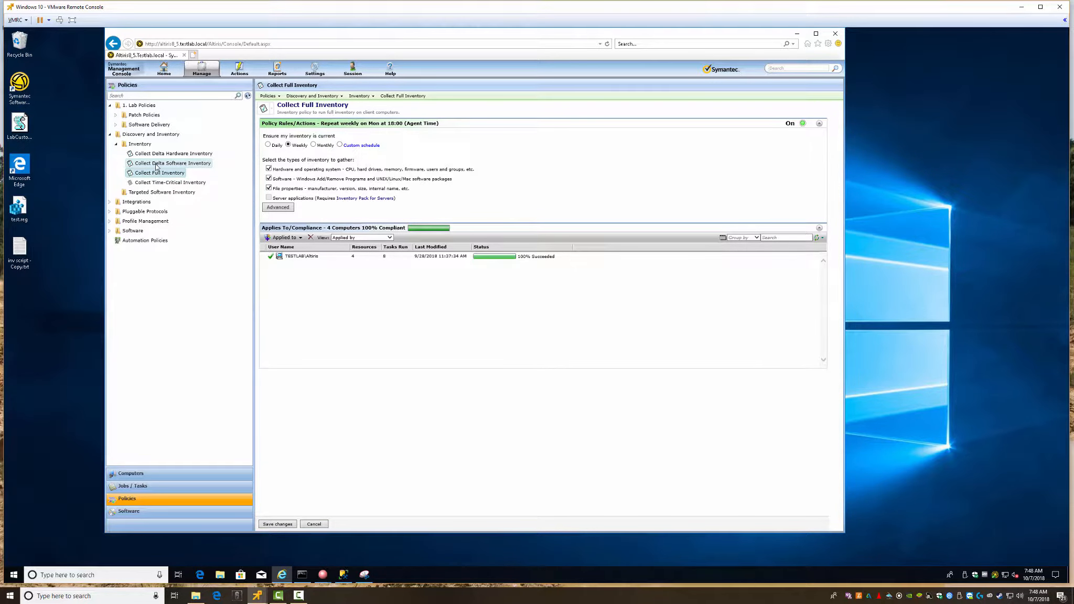
Examine the advanced options of the Collect Full Inventory policy, including its run options, and close them without changes
{"action": "left_click", "coordinate": [278, 207]}
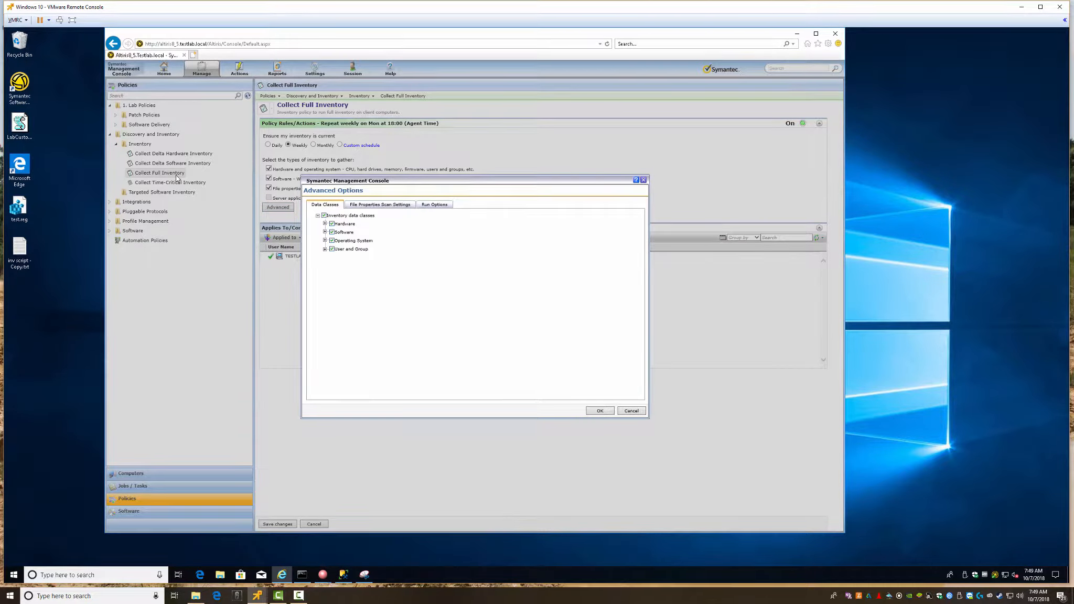
{"action": "left_click", "coordinate": [379, 205]}
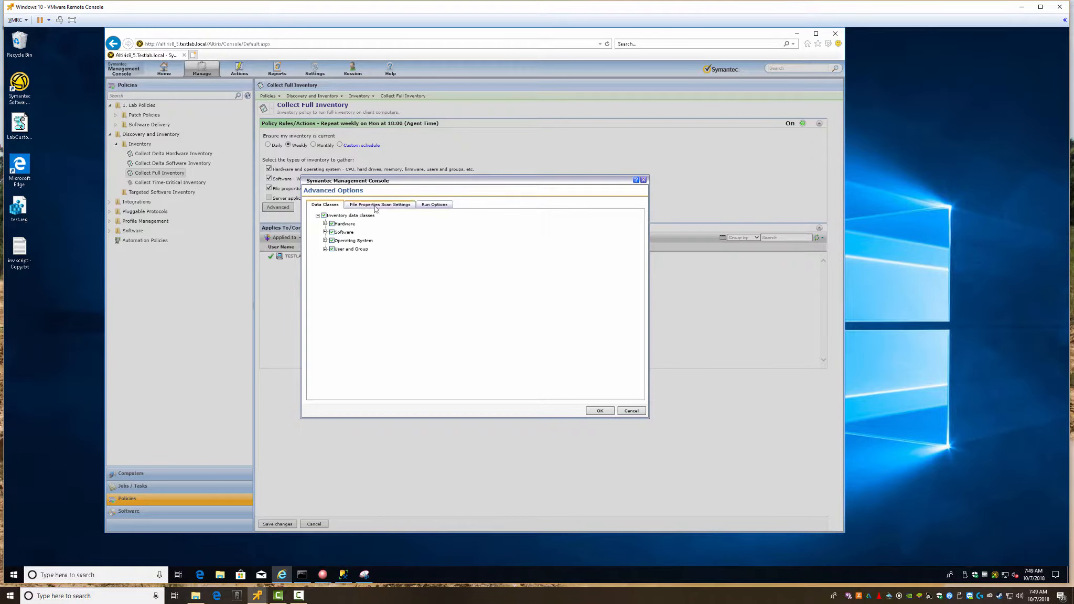
{"action": "left_click", "coordinate": [434, 206]}
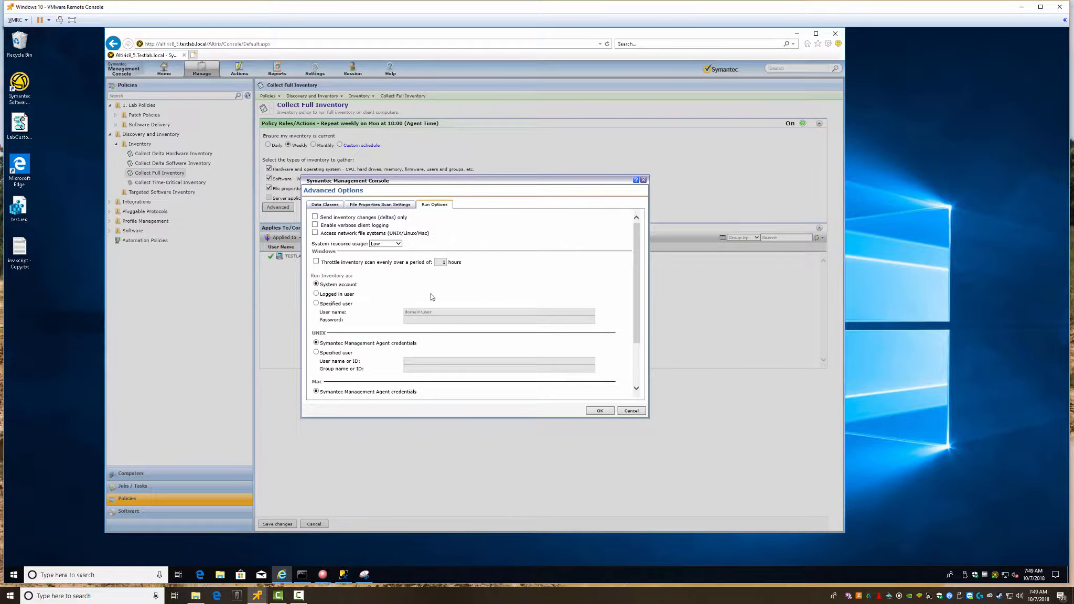
{"action": "scroll", "coordinate": [366, 302], "scroll_direction": "down", "scroll_amount": 3}
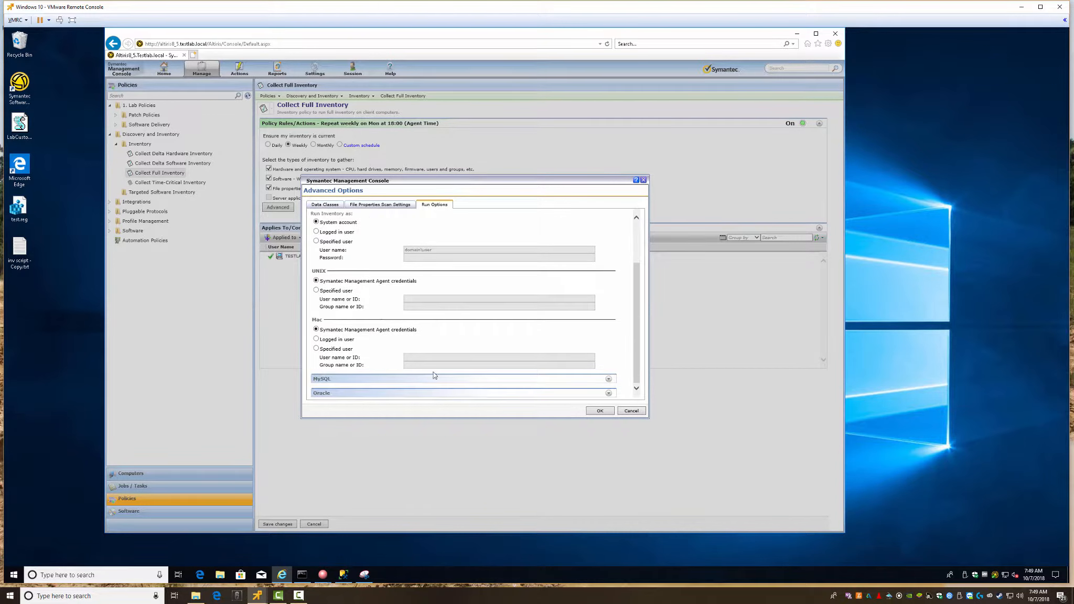
{"action": "left_click", "coordinate": [631, 412]}
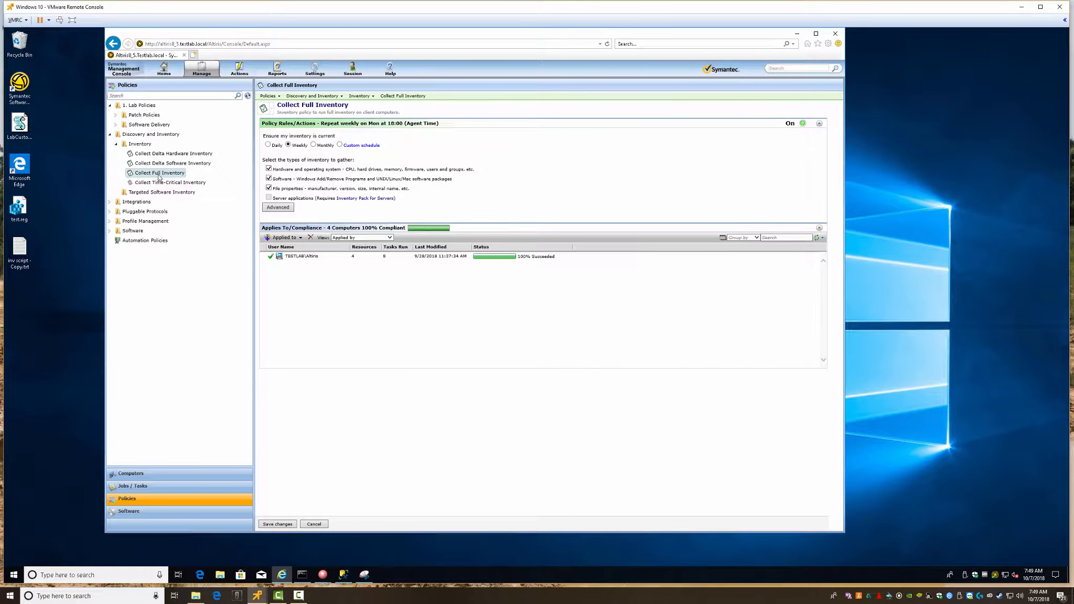
Turn off the Collect Delta Hardware Inventory and Collect Delta Software Inventory policies
{"action": "right_click", "coordinate": [151, 157]}
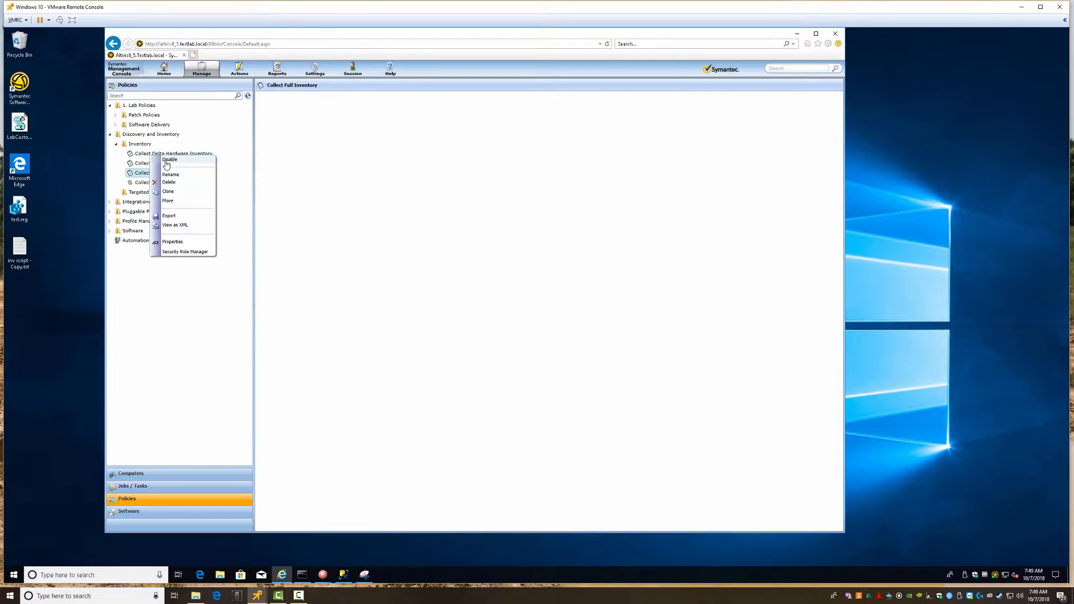
{"action": "left_click", "coordinate": [166, 160]}
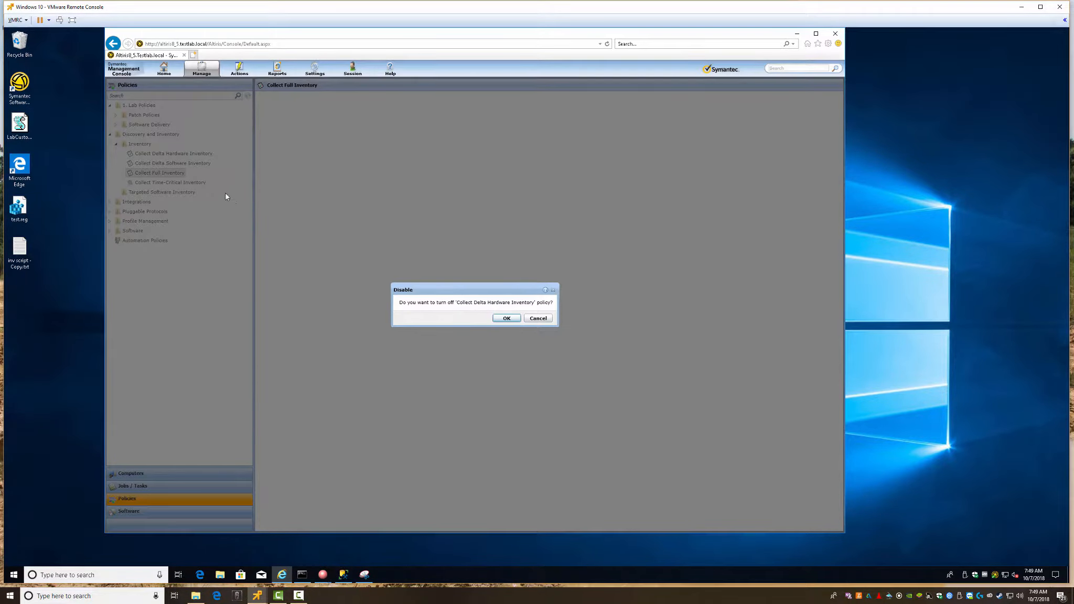
{"action": "key", "text": "Return"}
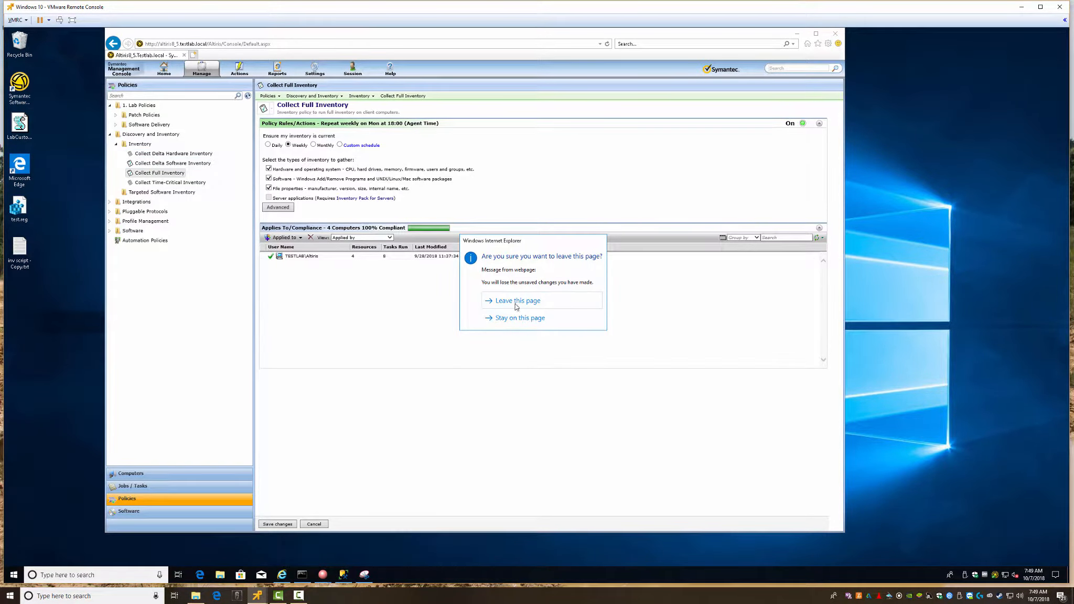
{"action": "left_click", "coordinate": [513, 303]}
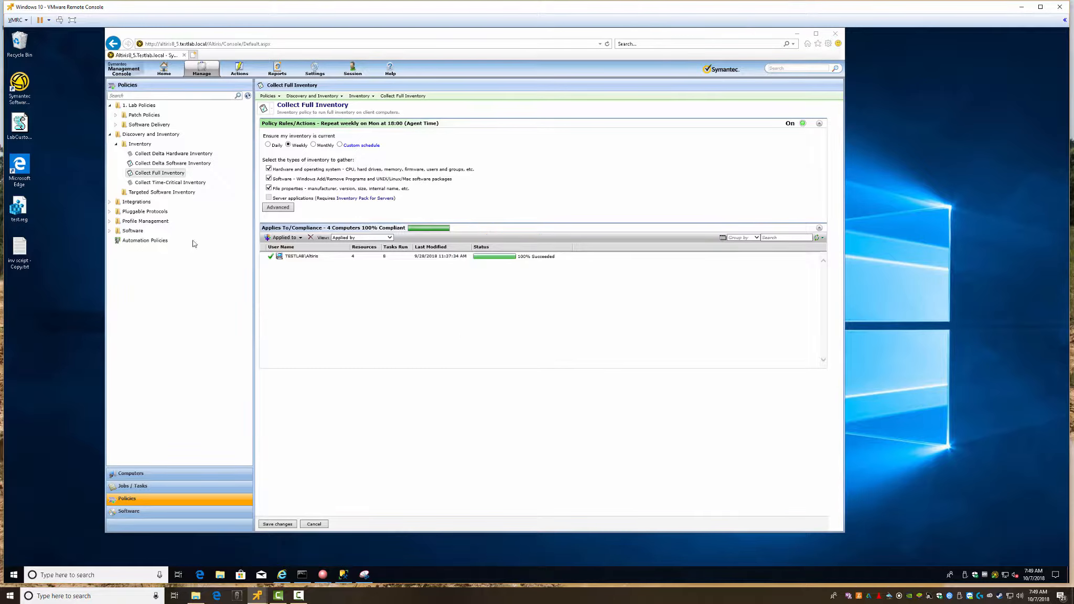
{"action": "right_click", "coordinate": [151, 165]}
{"action": "left_click", "coordinate": [176, 170]}
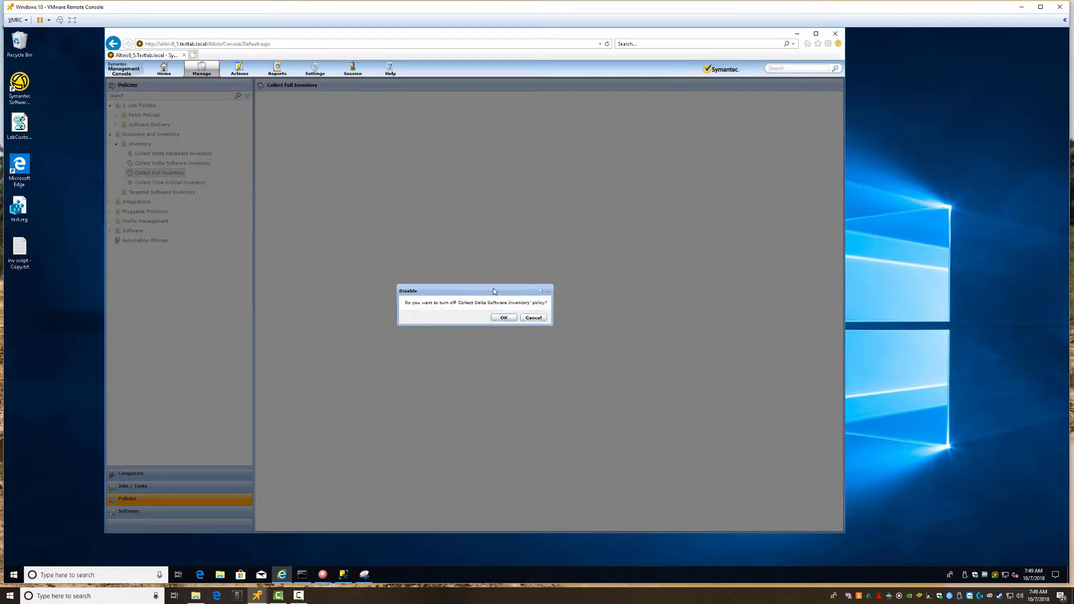
{"action": "key", "text": "Return"}
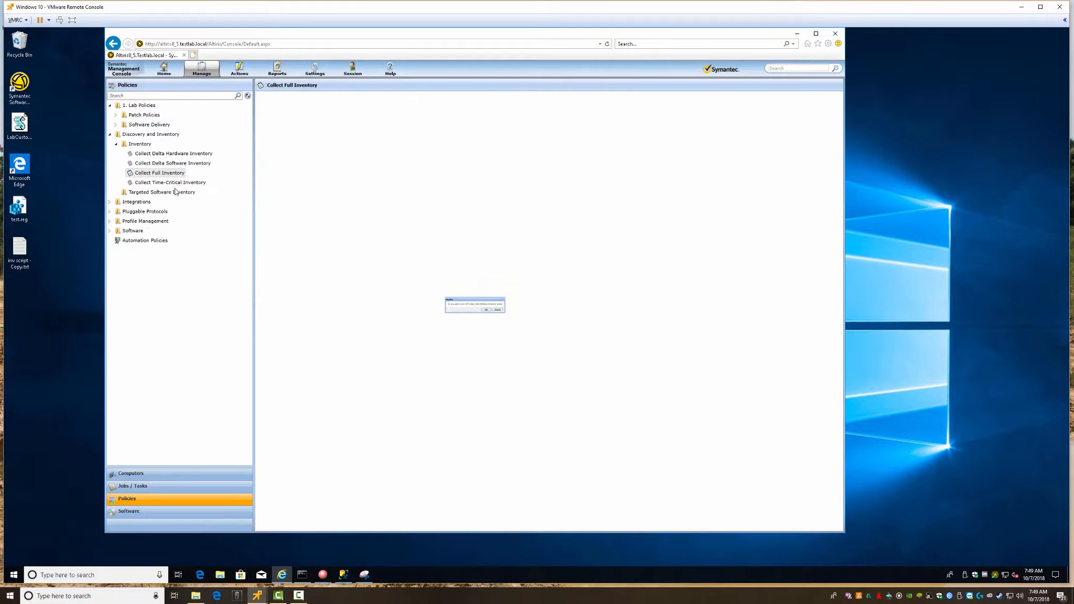
In the advanced options of the Collect Time-Critical Inventory policy, deselect all inventory data classes
{"action": "left_click", "coordinate": [159, 183]}
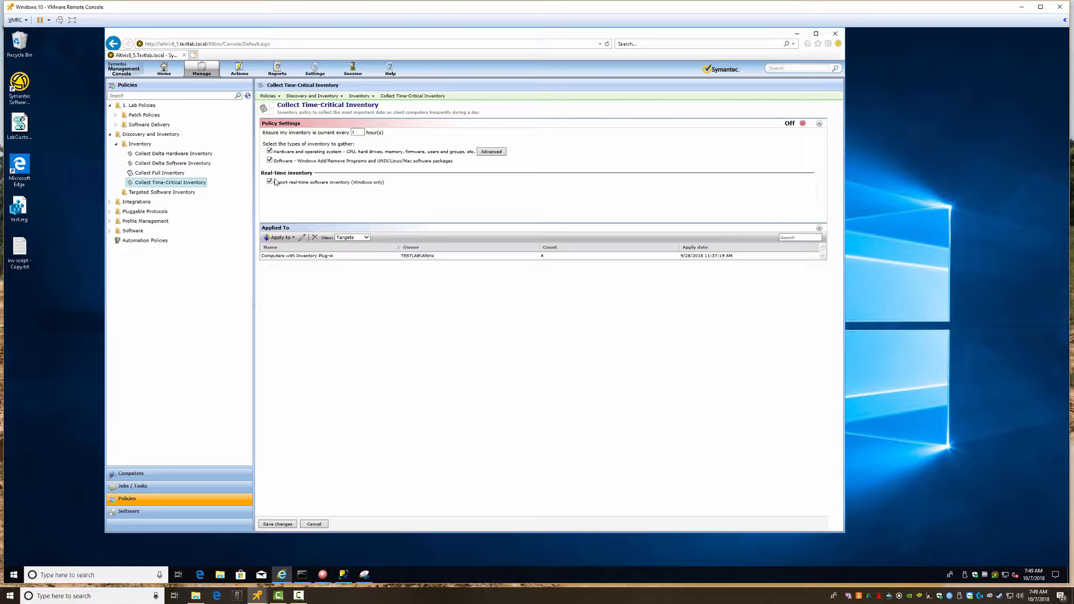
{"action": "left_click", "coordinate": [490, 152]}
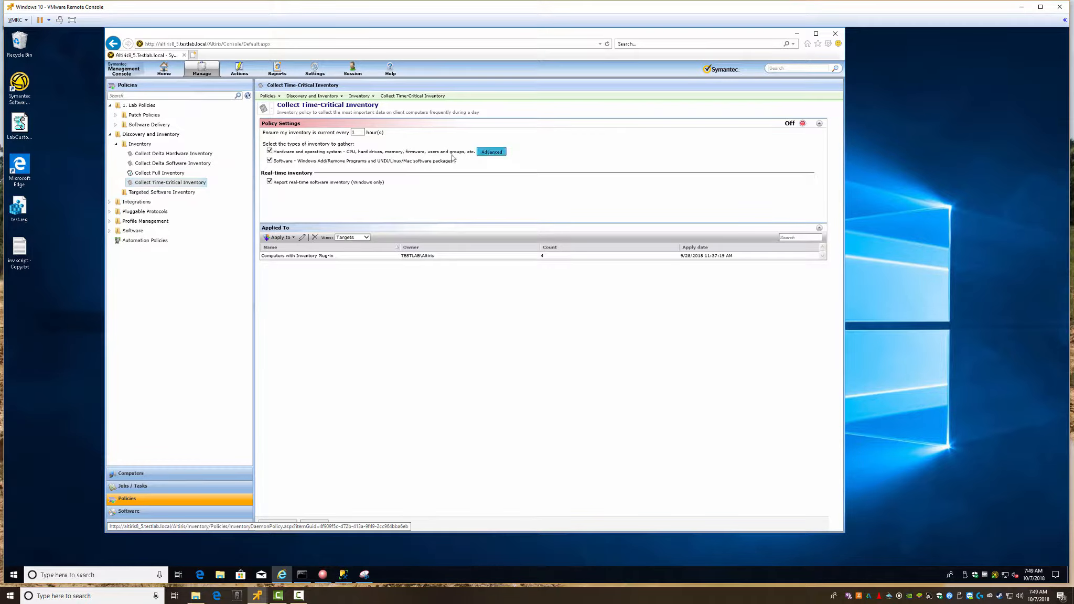
{"action": "left_click", "coordinate": [325, 224]}
{"action": "left_click", "coordinate": [332, 232]}
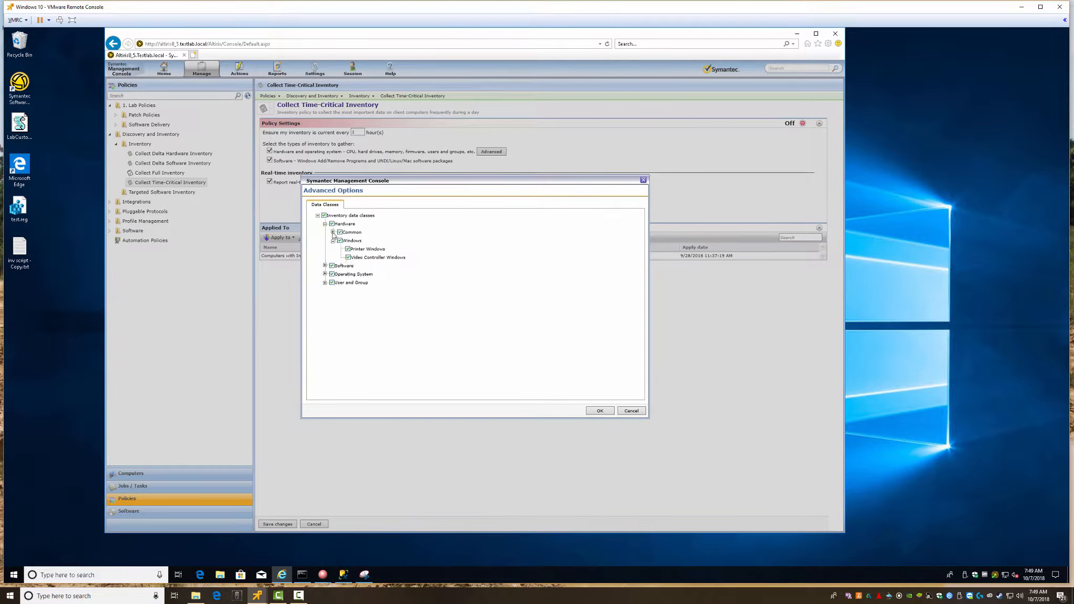
{"action": "scroll", "coordinate": [430, 302], "scroll_direction": "down", "scroll_amount": 3}
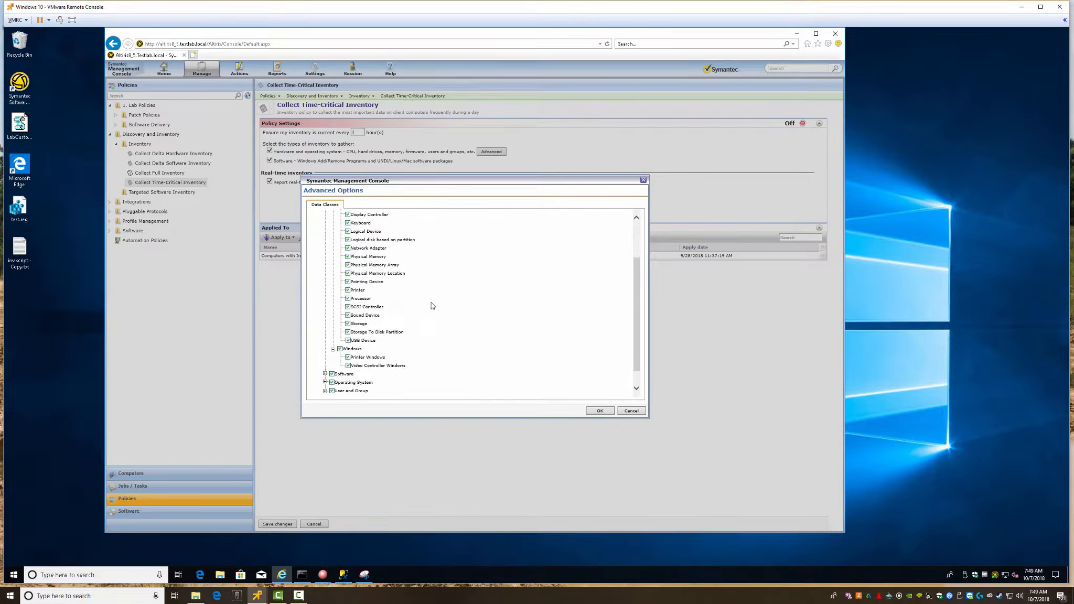
{"action": "scroll", "coordinate": [431, 304], "scroll_direction": "up", "scroll_amount": 5}
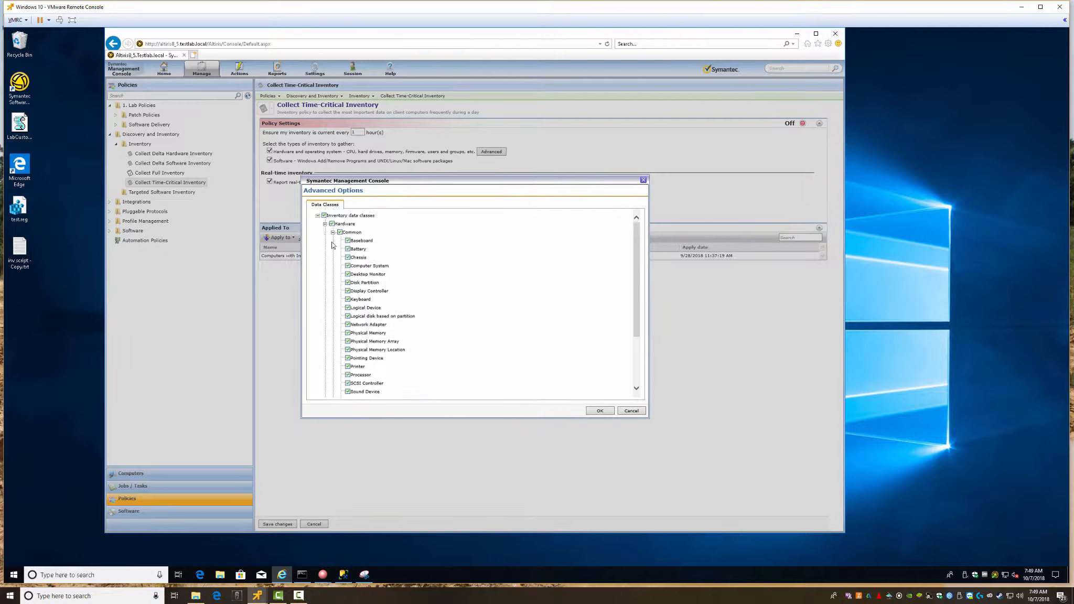
{"action": "left_click", "coordinate": [340, 232]}
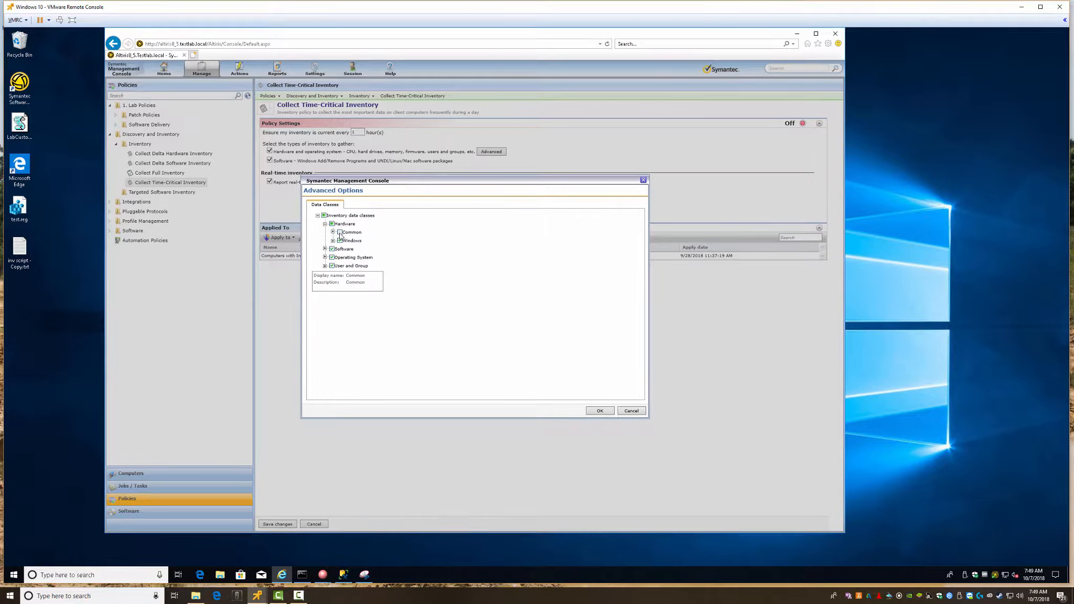
{"action": "left_click", "coordinate": [331, 223]}
{"action": "left_click", "coordinate": [324, 215]}
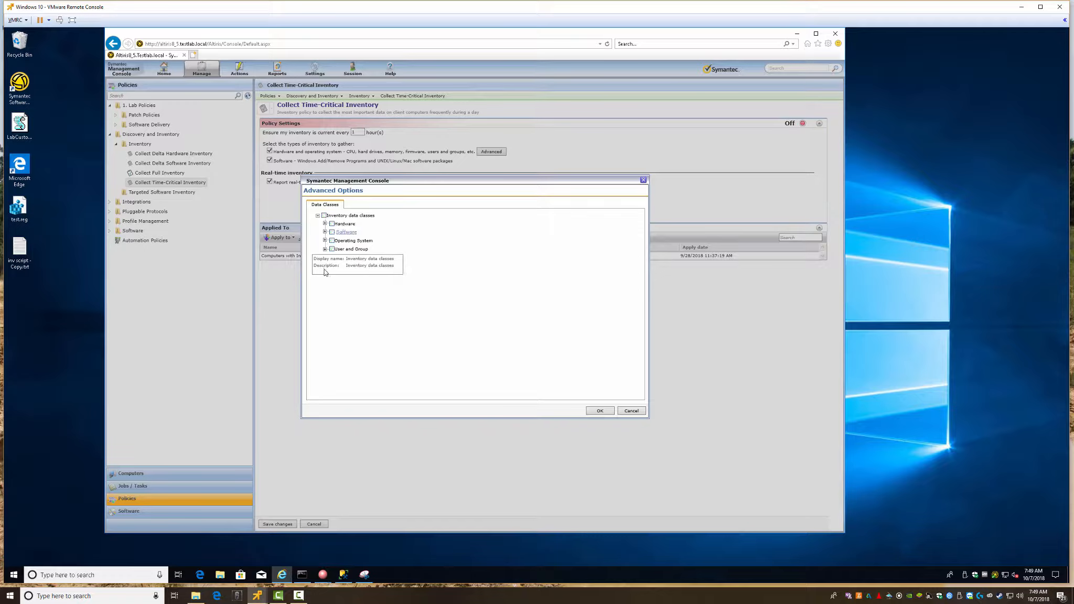
Include only the common hardware data classes Physical Memory, Physical Memory Array and Physical Memory Location, and accept the advanced options
{"action": "left_click", "coordinate": [326, 224]}
{"action": "left_click", "coordinate": [332, 232]}
{"action": "scroll", "coordinate": [416, 304], "scroll_direction": "down", "scroll_amount": 3}
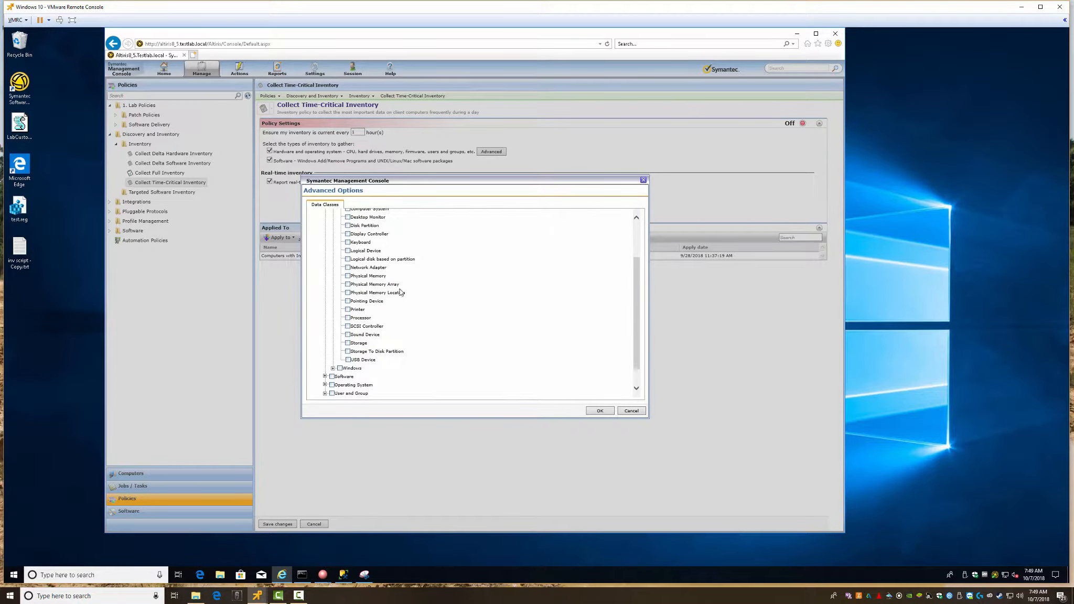
{"action": "left_click", "coordinate": [347, 276]}
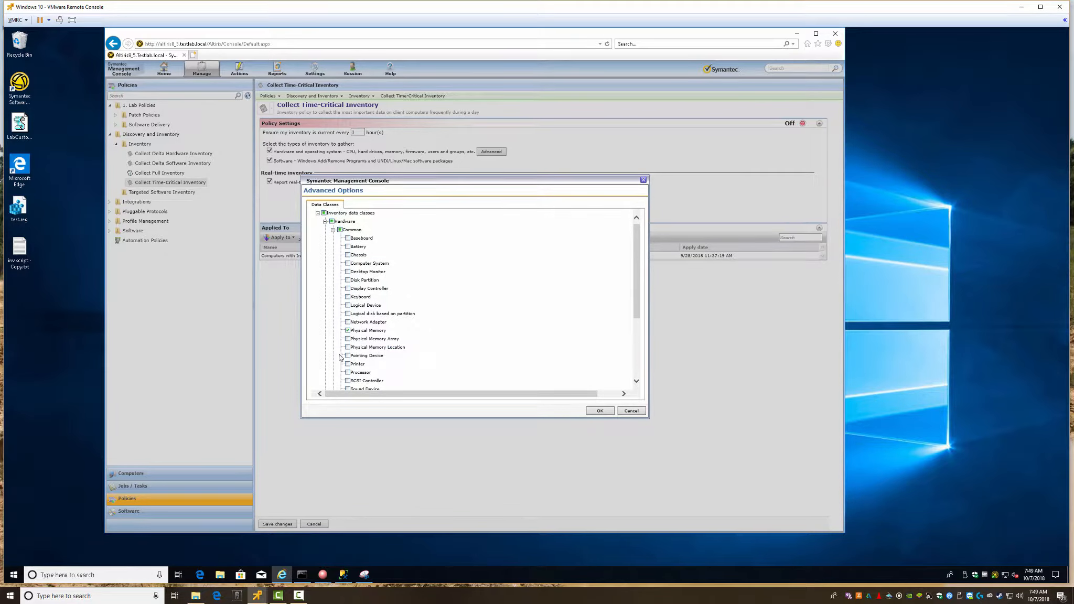
{"action": "left_click", "coordinate": [349, 339]}
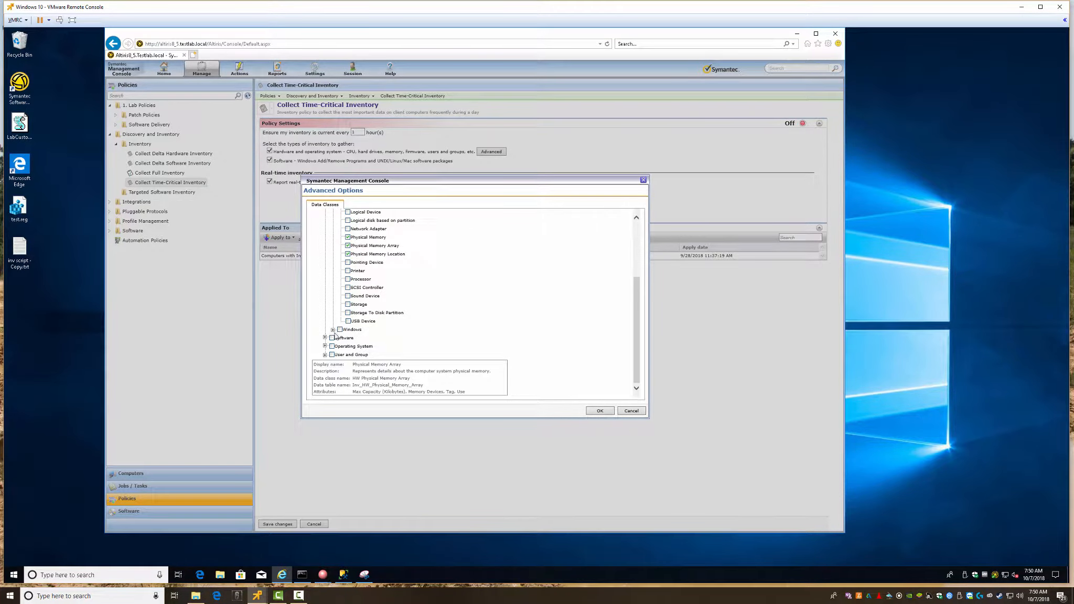
{"action": "left_click", "coordinate": [598, 412]}
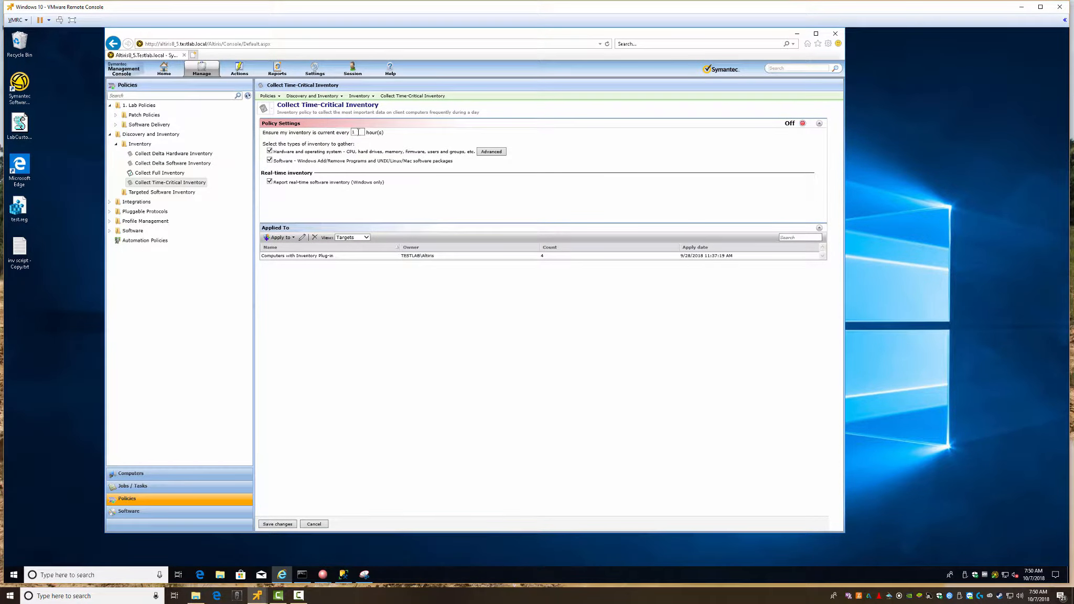
Exclude Software from the time-critical inventory types, turn the policy on, save it and refresh the policy tree
{"action": "left_click", "coordinate": [270, 161]}
{"action": "left_click", "coordinate": [802, 123]}
{"action": "left_click", "coordinate": [806, 132]}
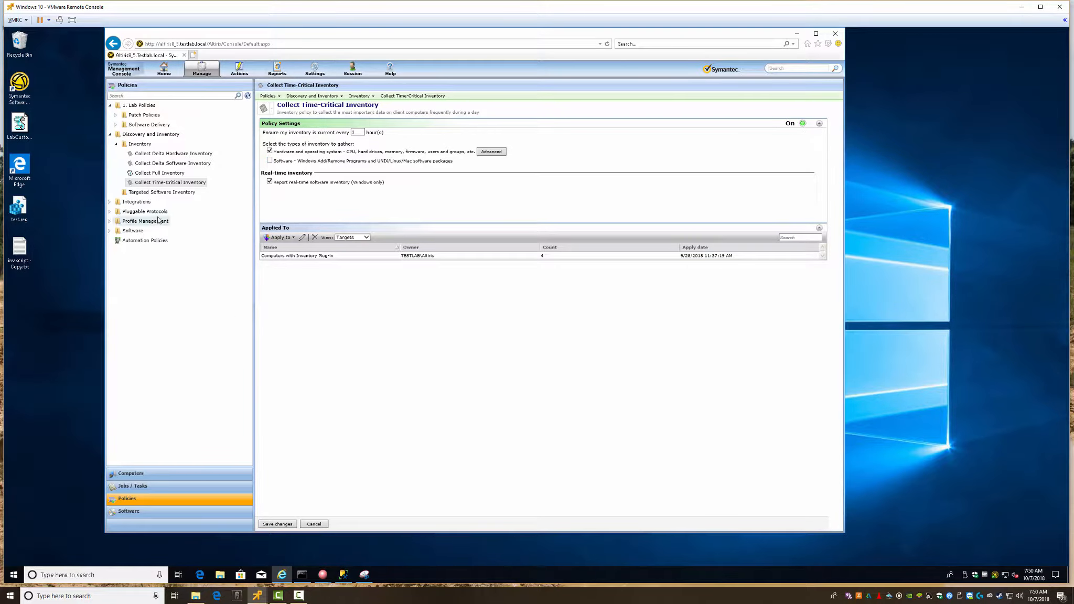
{"action": "left_click", "coordinate": [276, 524]}
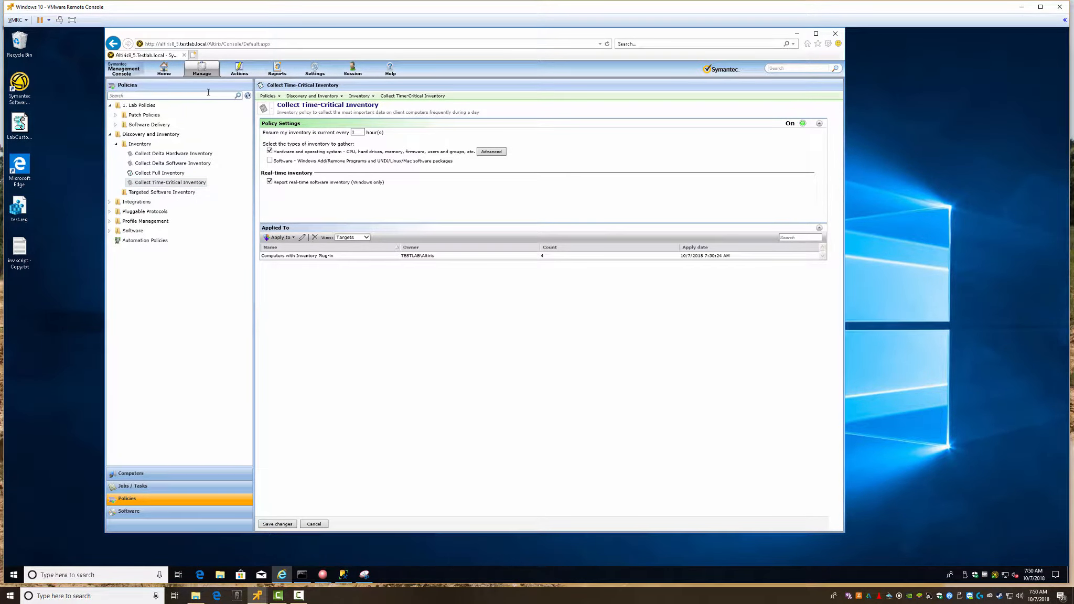
{"action": "left_click", "coordinate": [248, 95]}
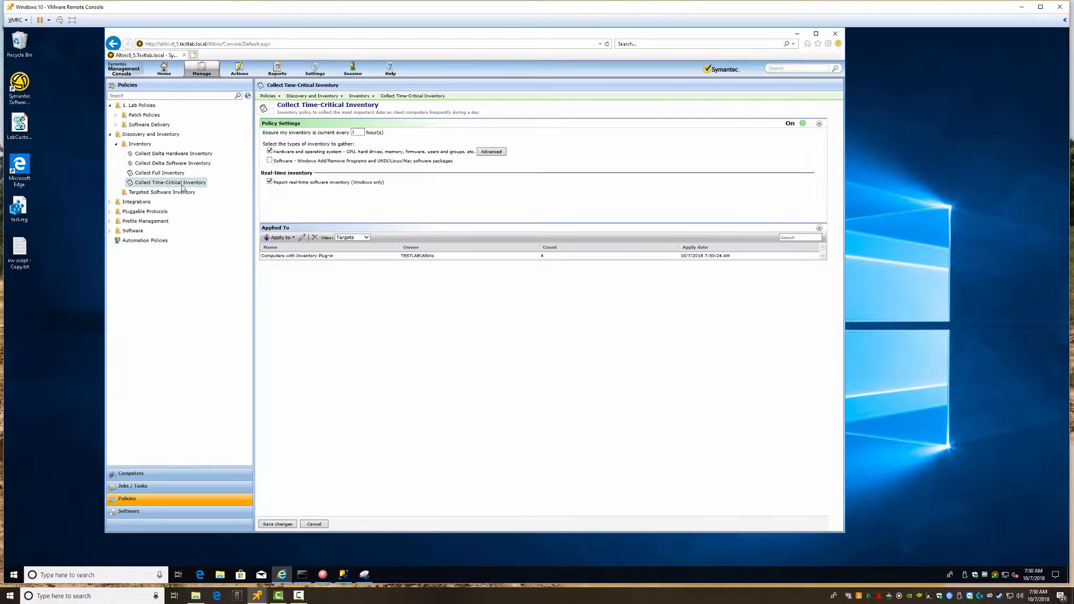
Create a new Targeted Software Inventory policy in the Targeted Software Inventory folder
{"action": "right_click", "coordinate": [152, 192]}
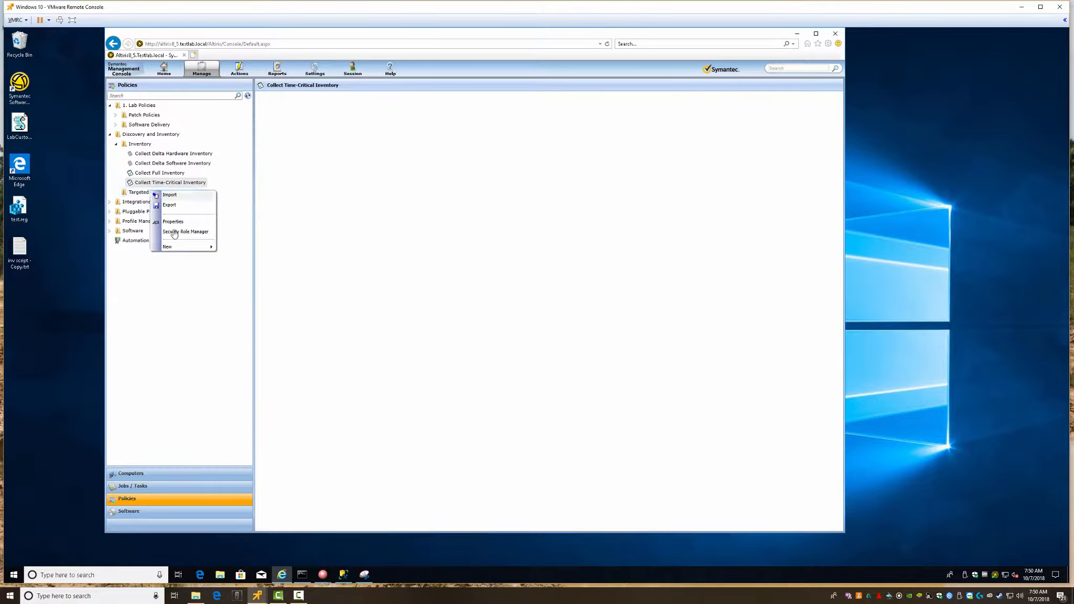
{"action": "mouse_move", "coordinate": [178, 247]}
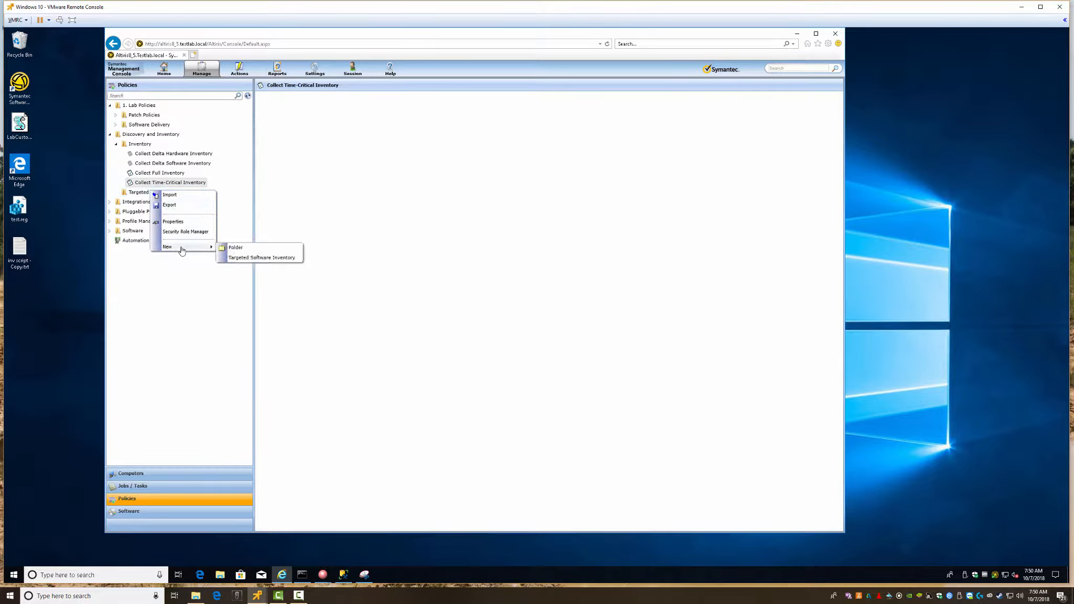
{"action": "left_click", "coordinate": [253, 258]}
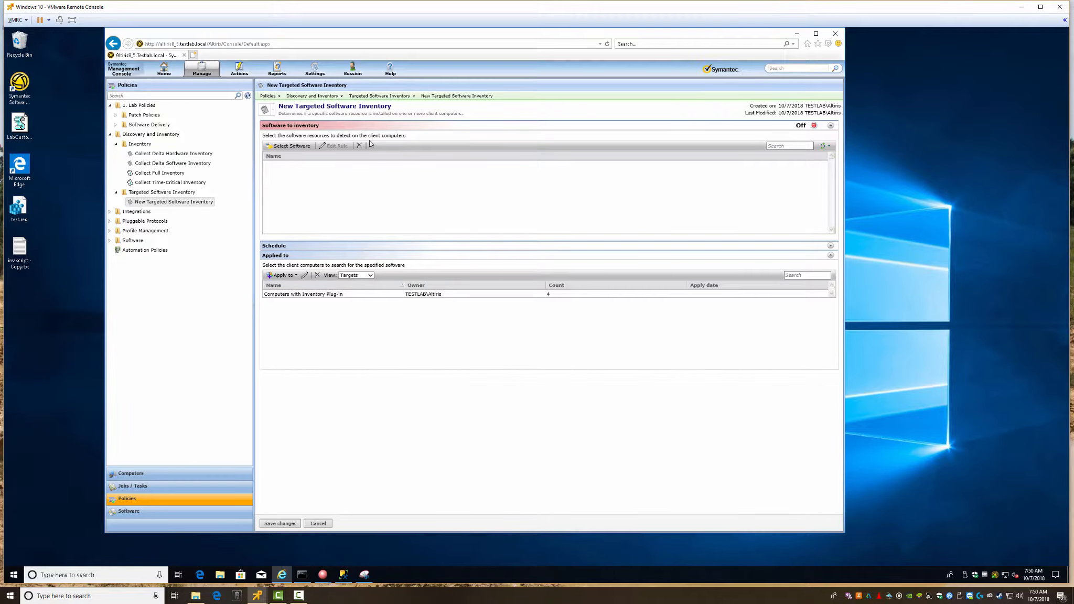
Add 7-Zip 18 64bit as the software to inventory in the new targeted policy and expand the policy's schedule section
{"action": "left_click", "coordinate": [288, 148]}
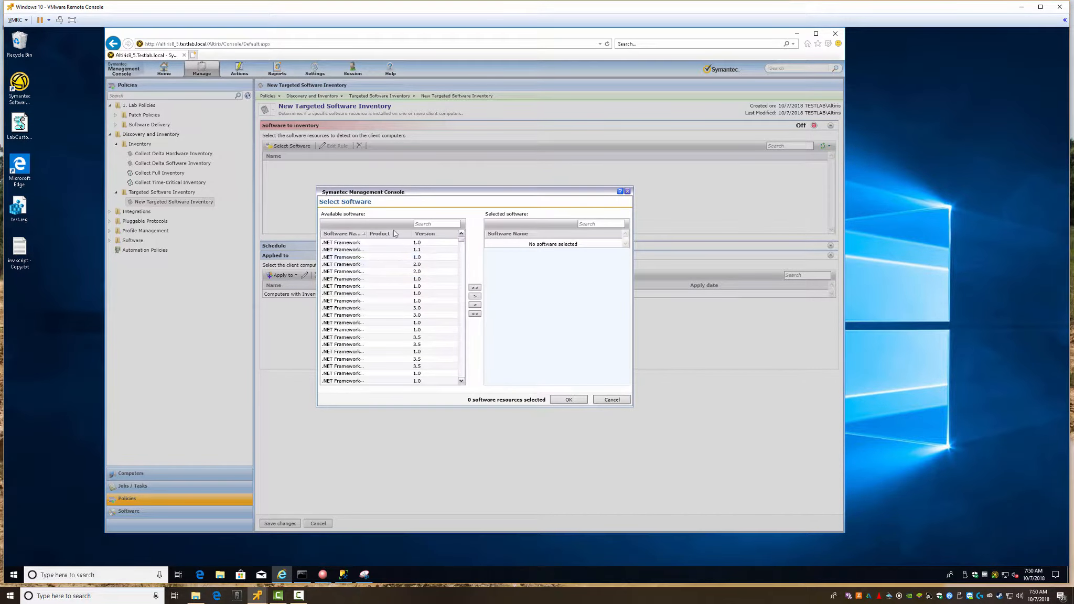
{"action": "left_click_drag", "start_coordinate": [377, 235], "coordinate": [397, 236]}
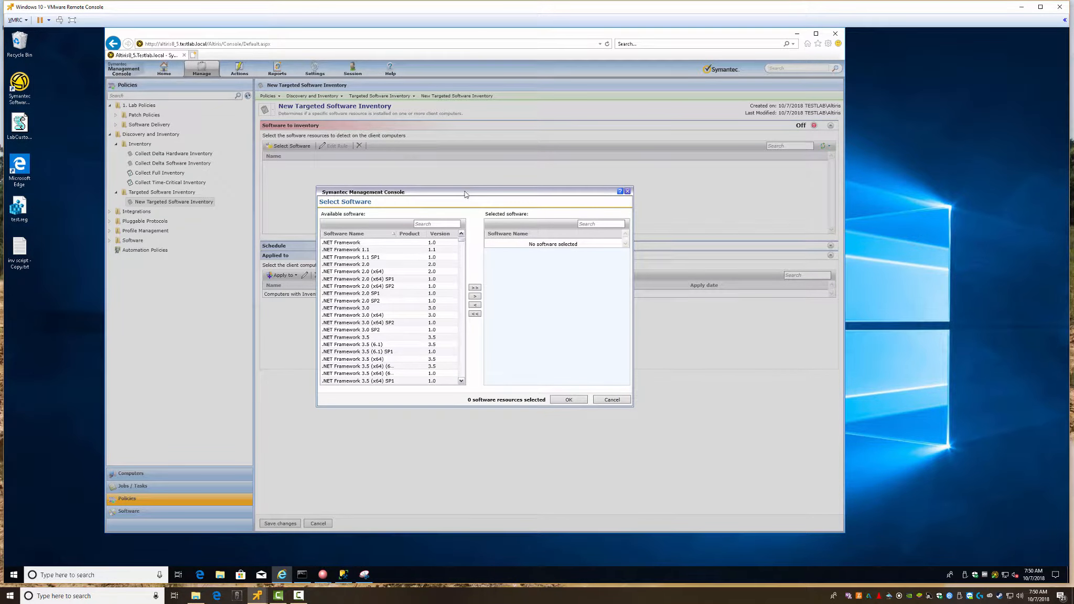
{"action": "left_click_drag", "start_coordinate": [465, 195], "coordinate": [572, 222]}
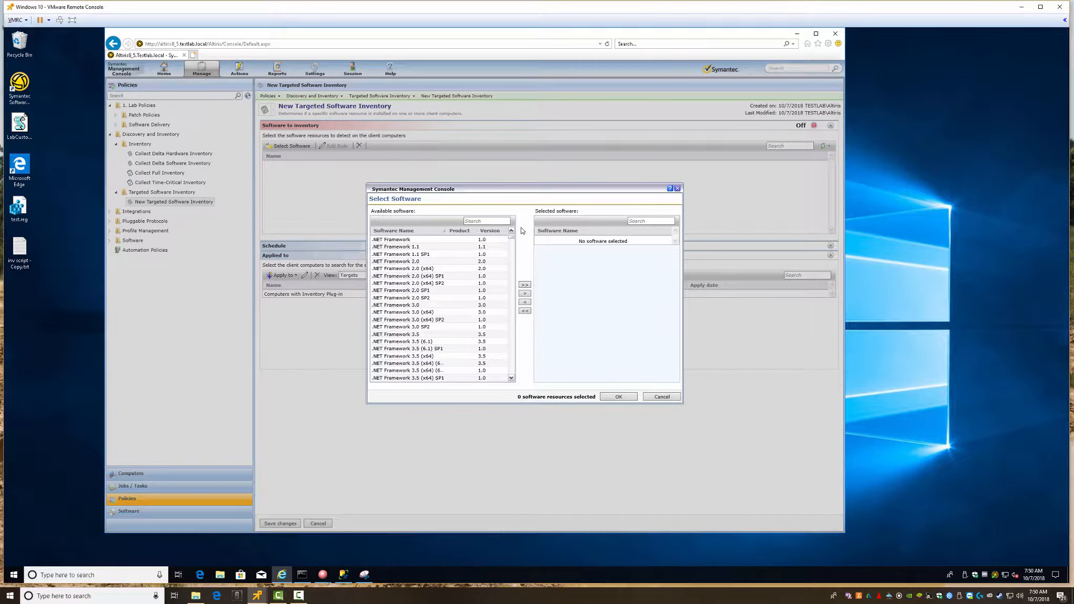
{"action": "left_click_drag", "start_coordinate": [511, 235], "coordinate": [509, 367]}
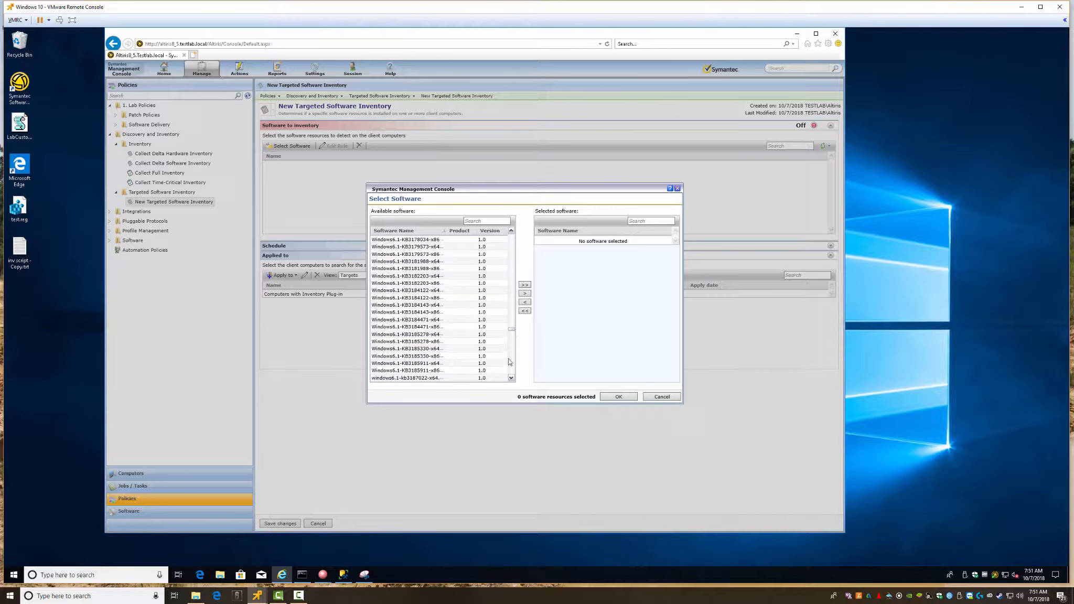
{"action": "left_click", "coordinate": [485, 221]}
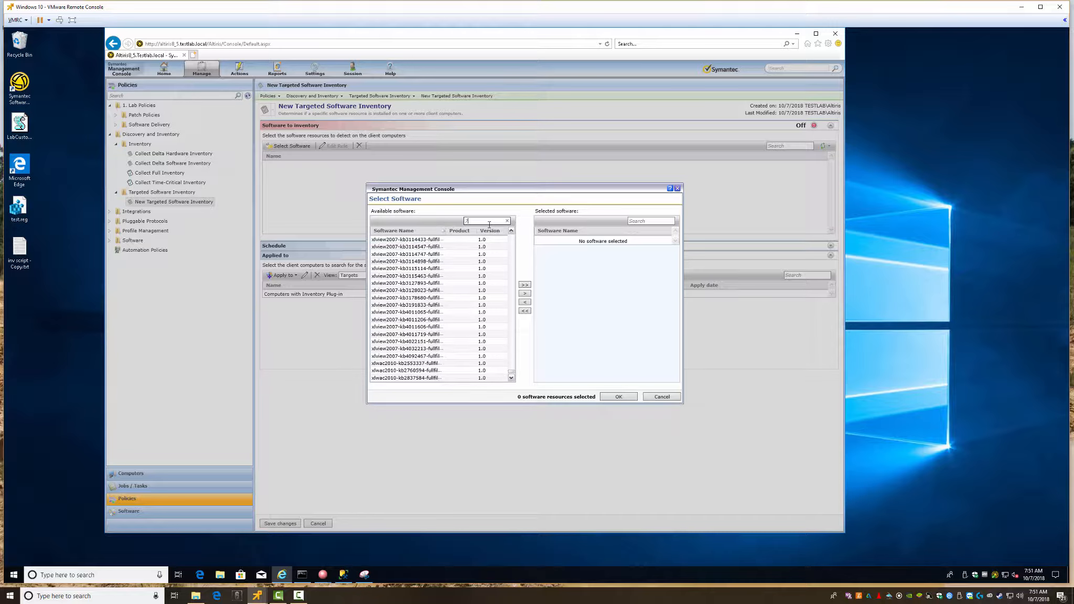
{"action": "type", "text": "7-z"}
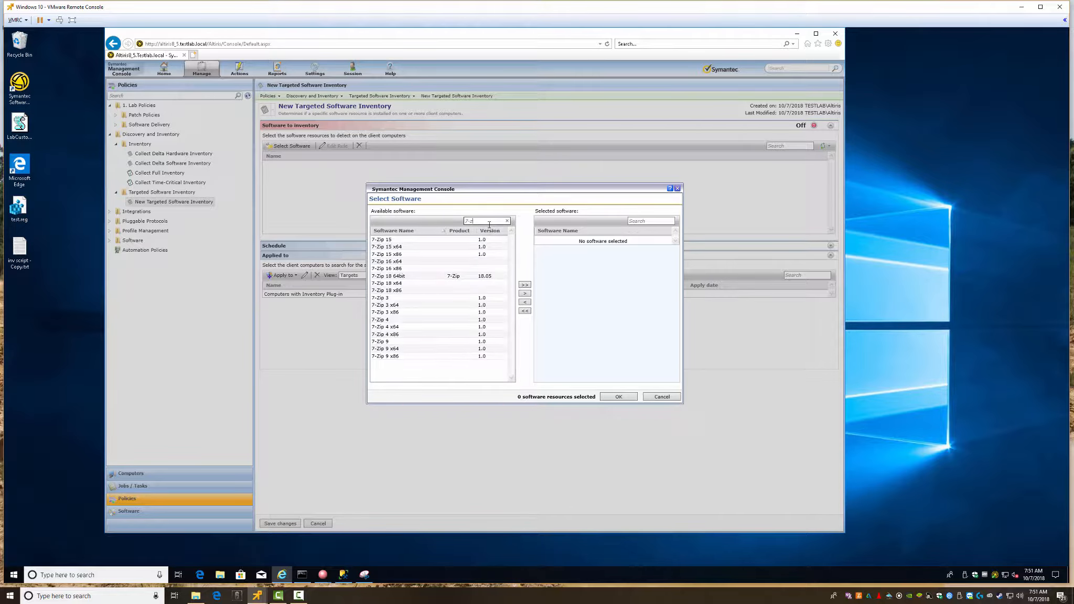
{"action": "left_click", "coordinate": [487, 277]}
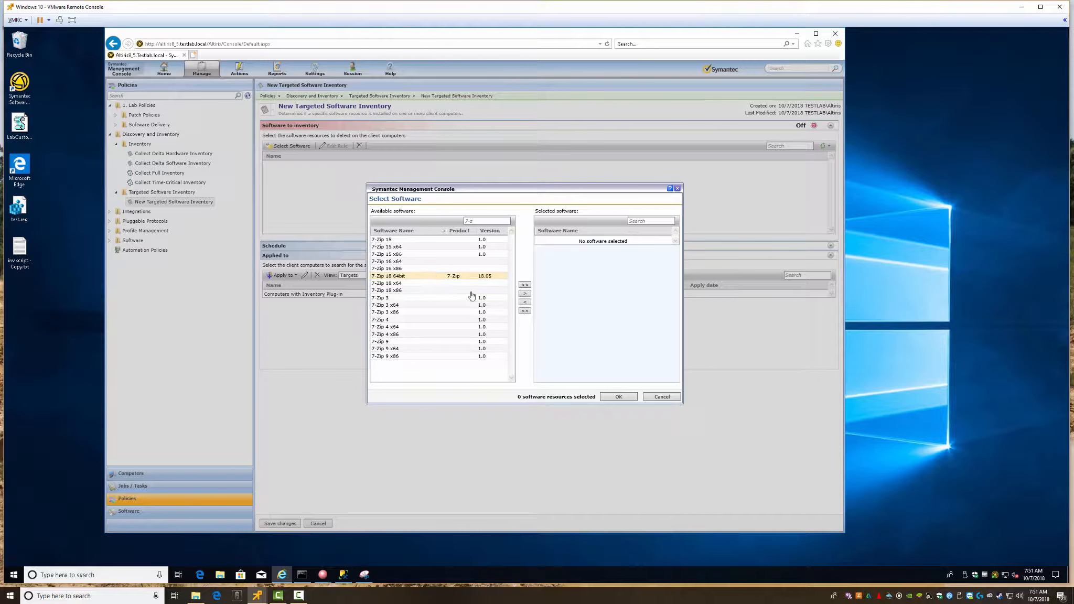
{"action": "left_click", "coordinate": [525, 296]}
{"action": "left_click", "coordinate": [620, 397]}
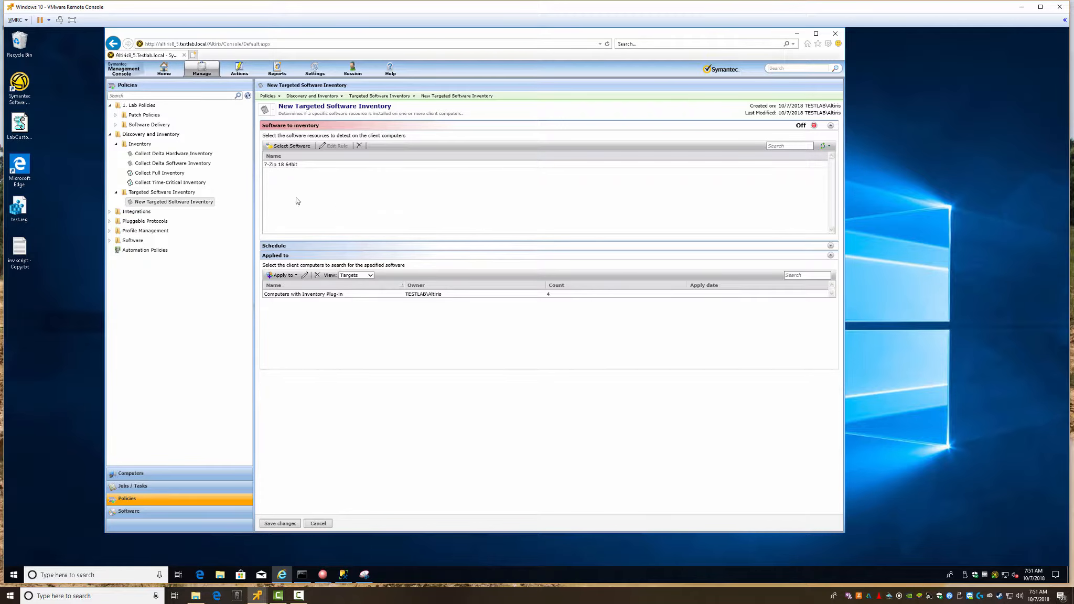
{"action": "left_click", "coordinate": [830, 245]}
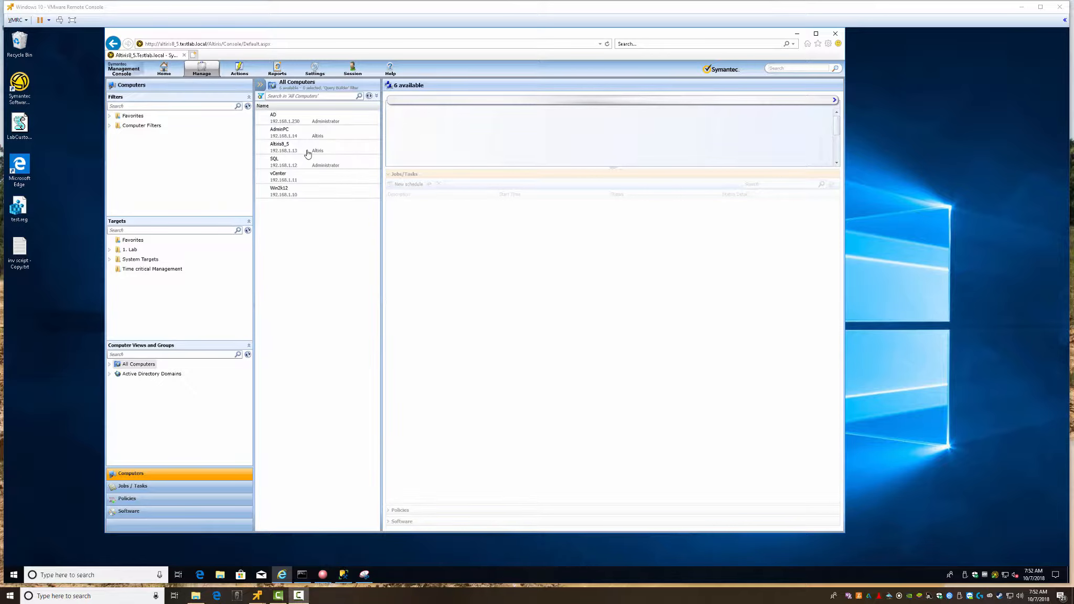
Open AdminPC in Resource Manager, enlarge its window and display the computer's inventory data classes
{"action": "double_click", "coordinate": [279, 134]}
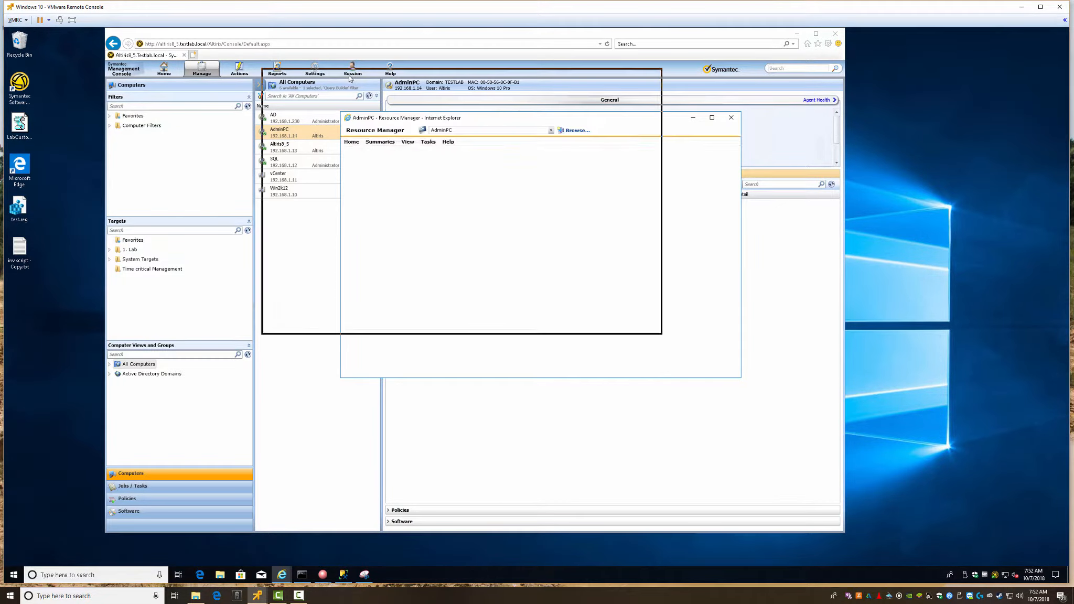
{"action": "left_click_drag", "start_coordinate": [350, 78], "coordinate": [350, 78]}
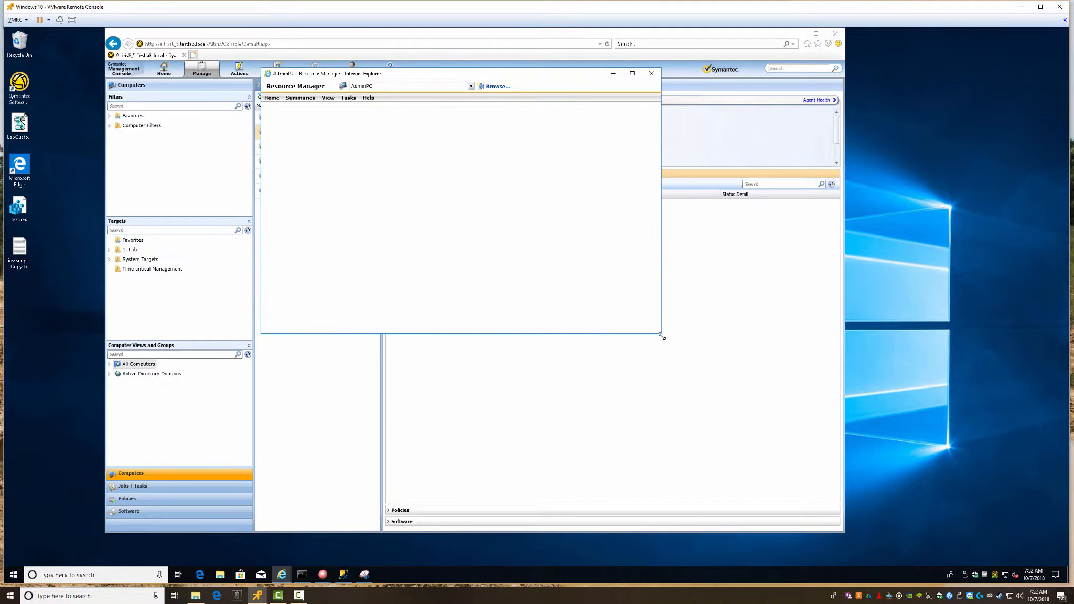
{"action": "left_click_drag", "start_coordinate": [662, 336], "coordinate": [778, 501]}
{"action": "left_click", "coordinate": [328, 98]}
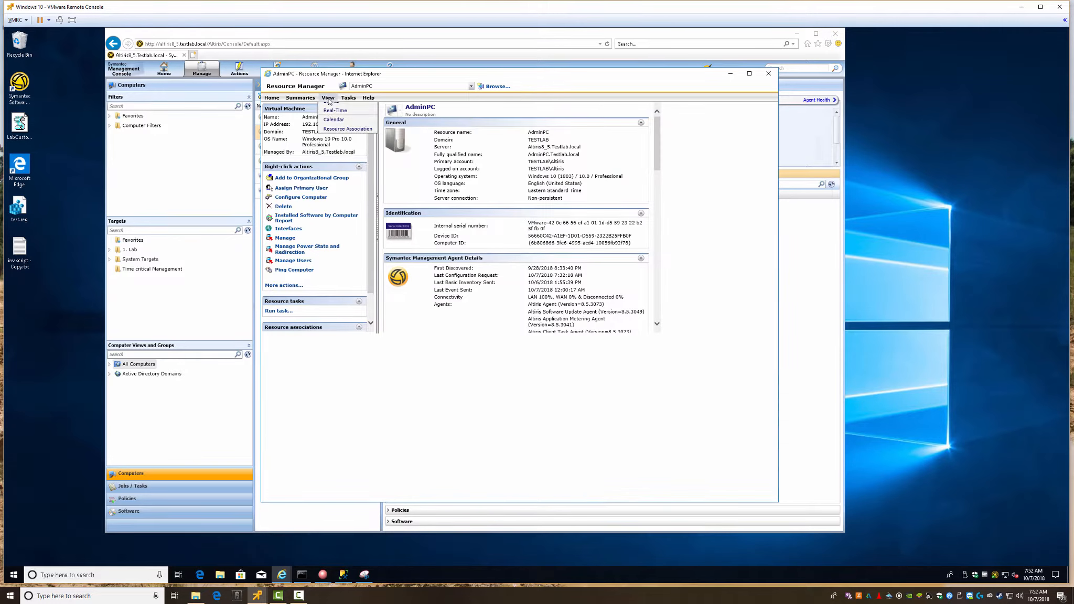
{"action": "left_click", "coordinate": [331, 111]}
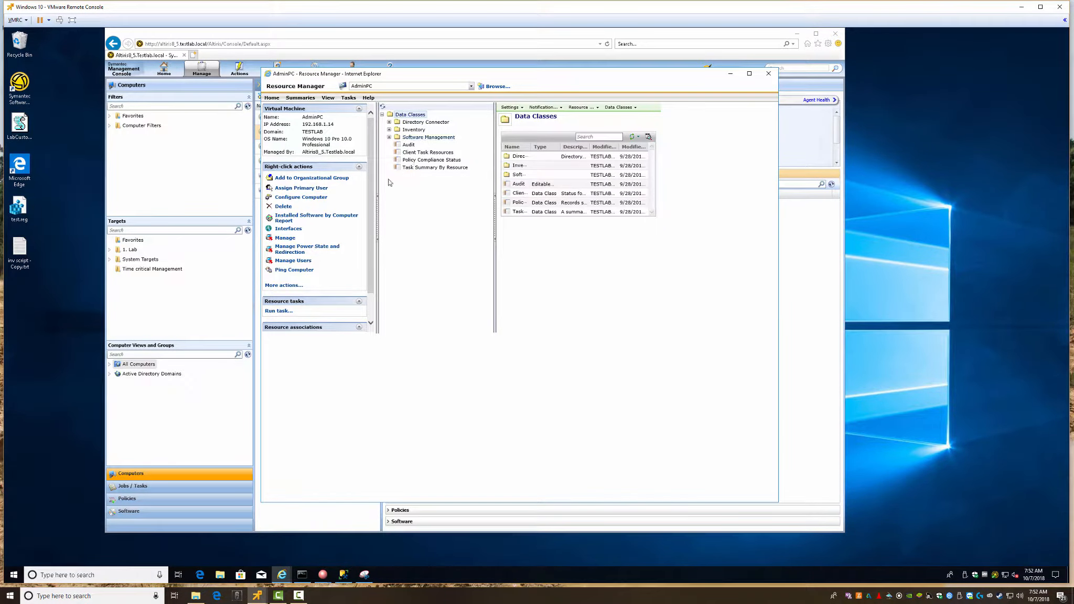
Expand the Software Management, Inventory, Directory Connector and Patch Management data class folders
{"action": "left_click", "coordinate": [388, 137]}
{"action": "left_click", "coordinate": [389, 129]}
{"action": "left_click", "coordinate": [388, 122]}
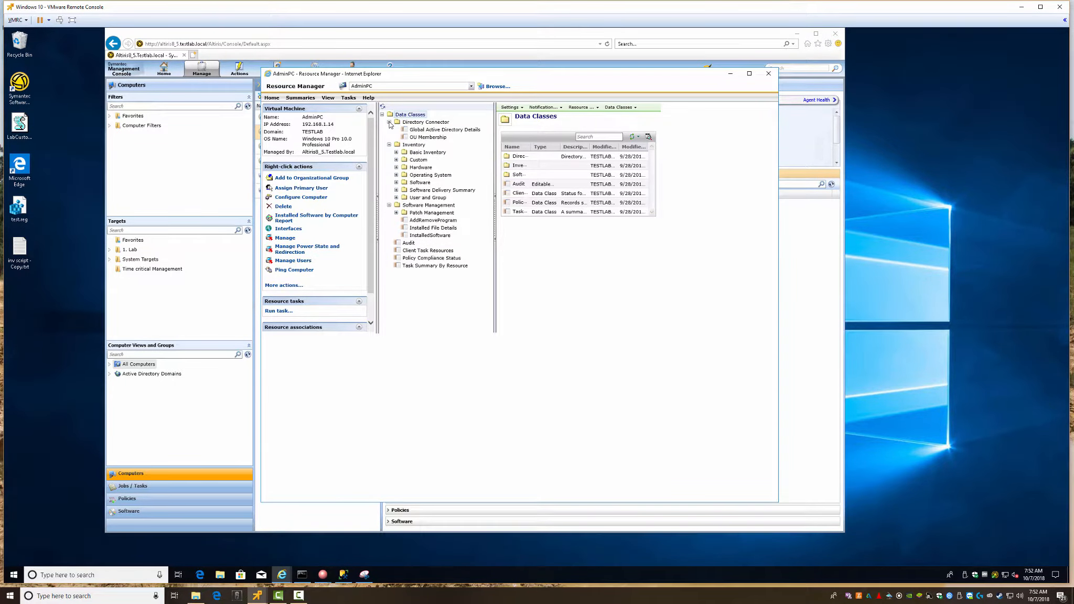
{"action": "left_click", "coordinate": [397, 213]}
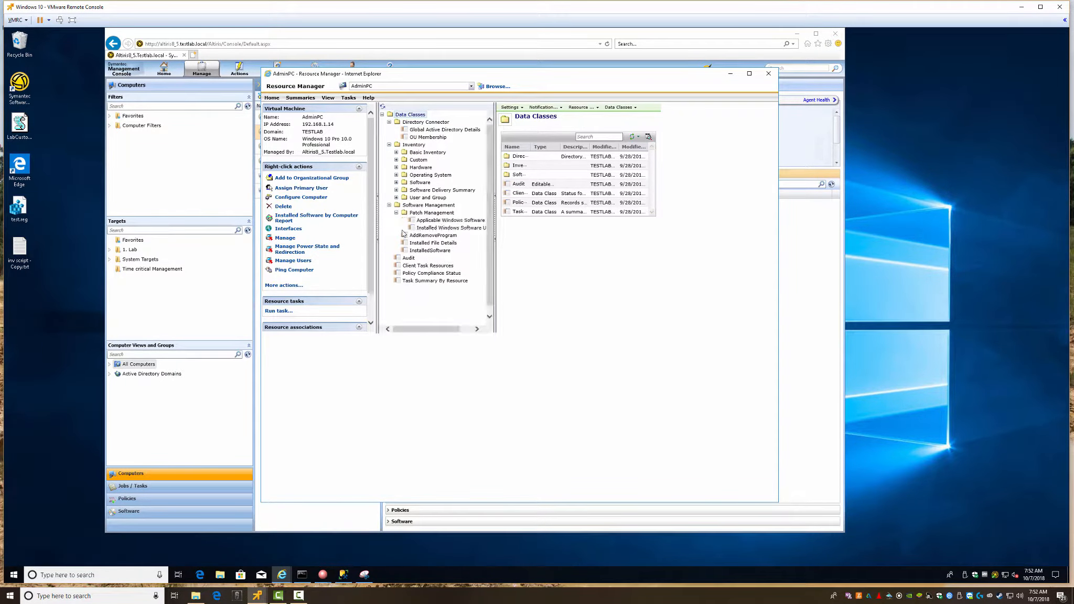
Expand all Inventory subfolders, from User and Group through Software Delivery Summary, Software, Operating System, Hardware and Custom to Basic Inventory
{"action": "left_click", "coordinate": [396, 197]}
{"action": "left_click", "coordinate": [396, 189]}
{"action": "left_click", "coordinate": [397, 183]}
{"action": "left_click", "coordinate": [396, 175]}
{"action": "left_click", "coordinate": [396, 166]}
{"action": "left_click", "coordinate": [397, 159]}
{"action": "left_click", "coordinate": [396, 152]}
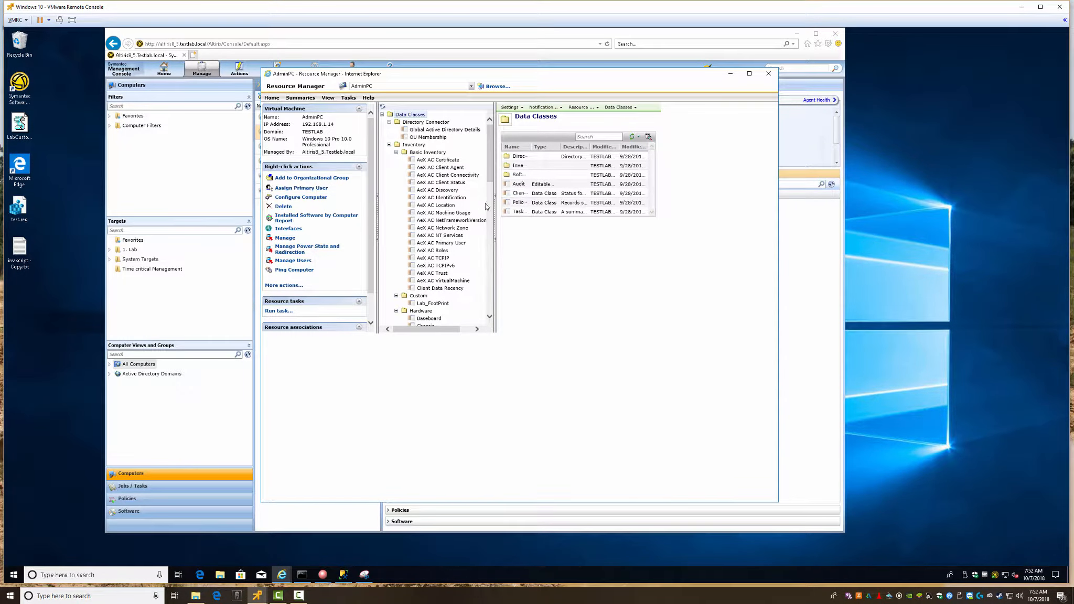
Look through the expanded data classes and open the AeX AC Identification class of AdminPC
{"action": "scroll", "coordinate": [491, 173], "scroll_direction": "down", "scroll_amount": 2}
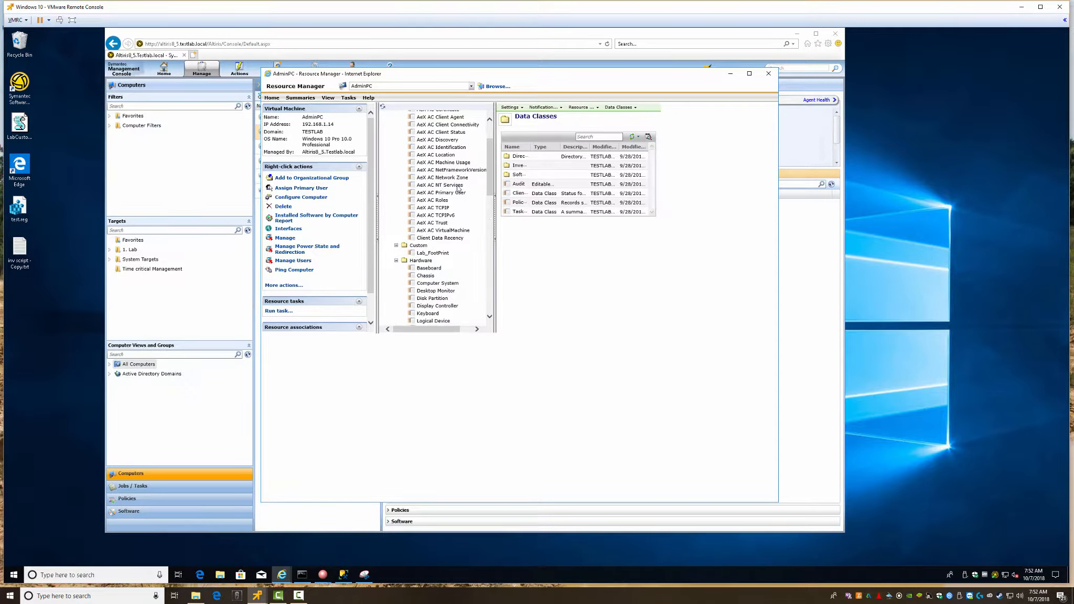
{"action": "left_click_drag", "start_coordinate": [492, 164], "coordinate": [490, 149]}
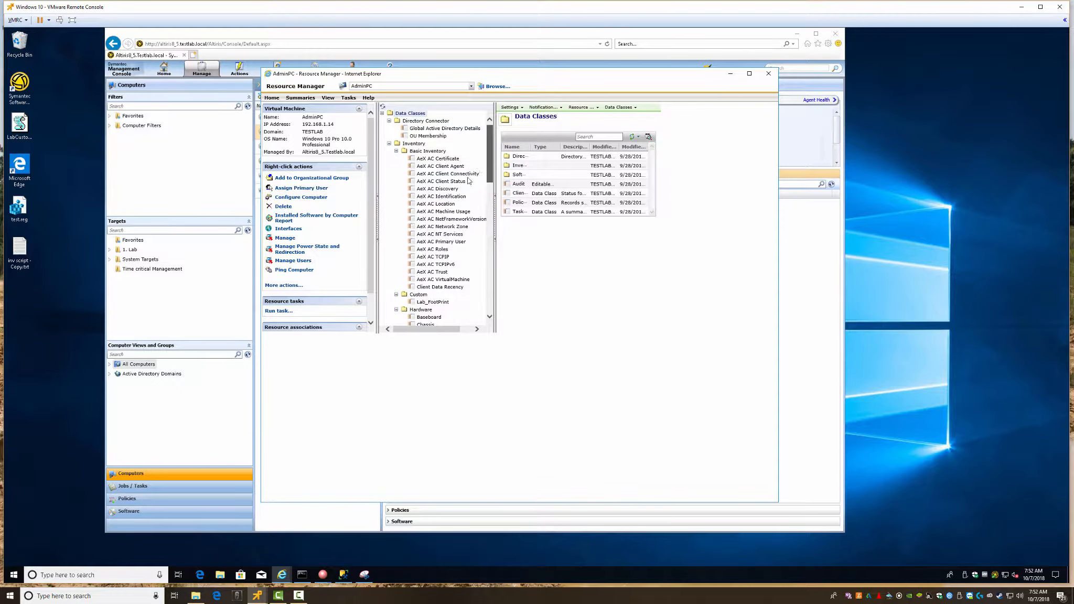
{"action": "left_click", "coordinate": [449, 199]}
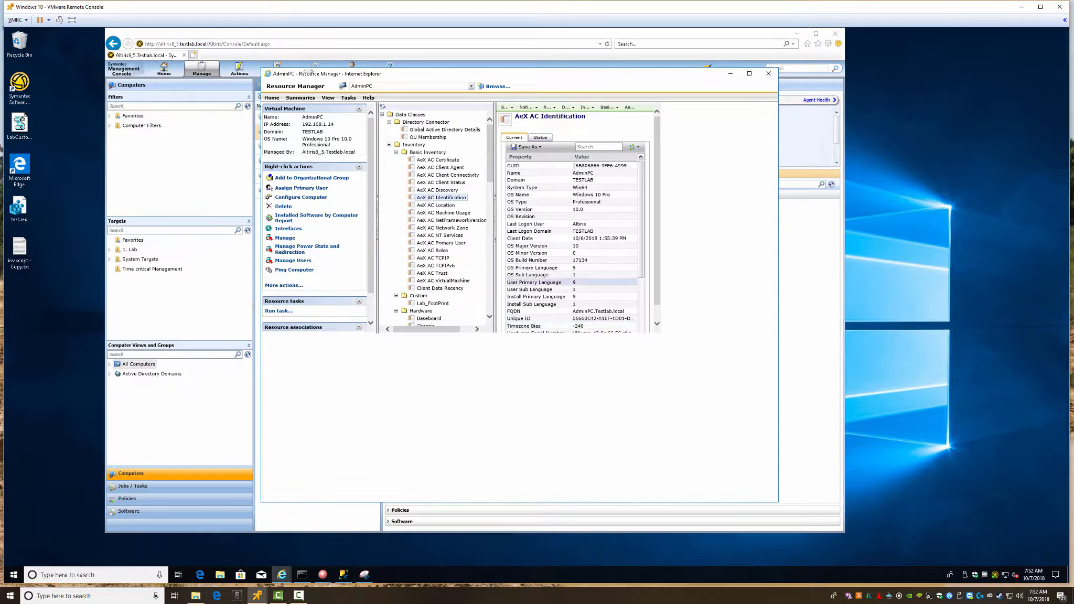
Load the management console in a second browser tab and view the Custom Footprint report in the 1. Lab Reports folder
{"action": "left_click", "coordinate": [203, 57]}
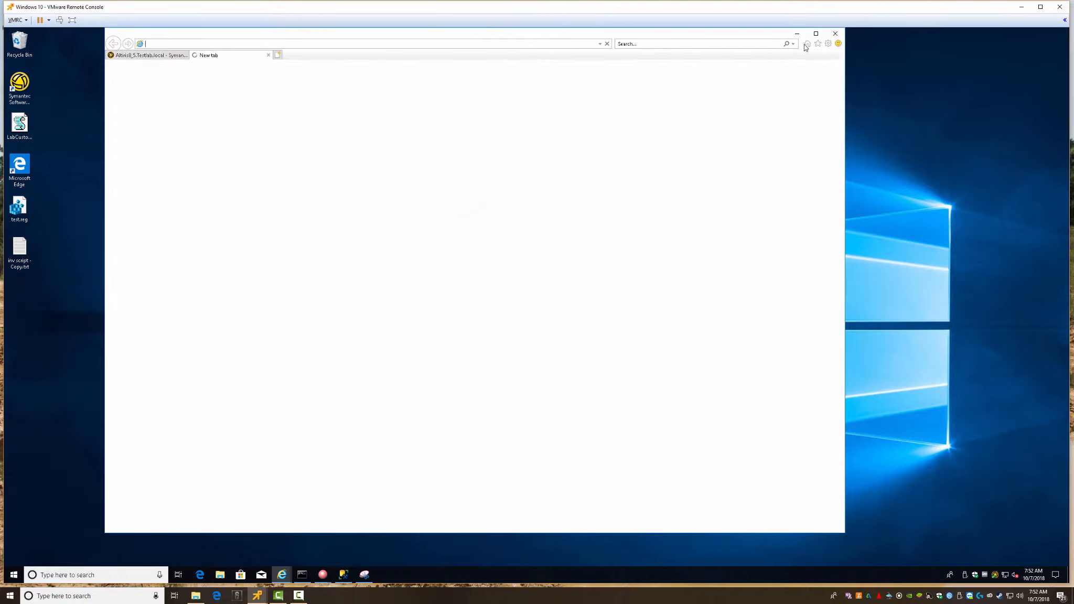
{"action": "left_click", "coordinate": [808, 45]}
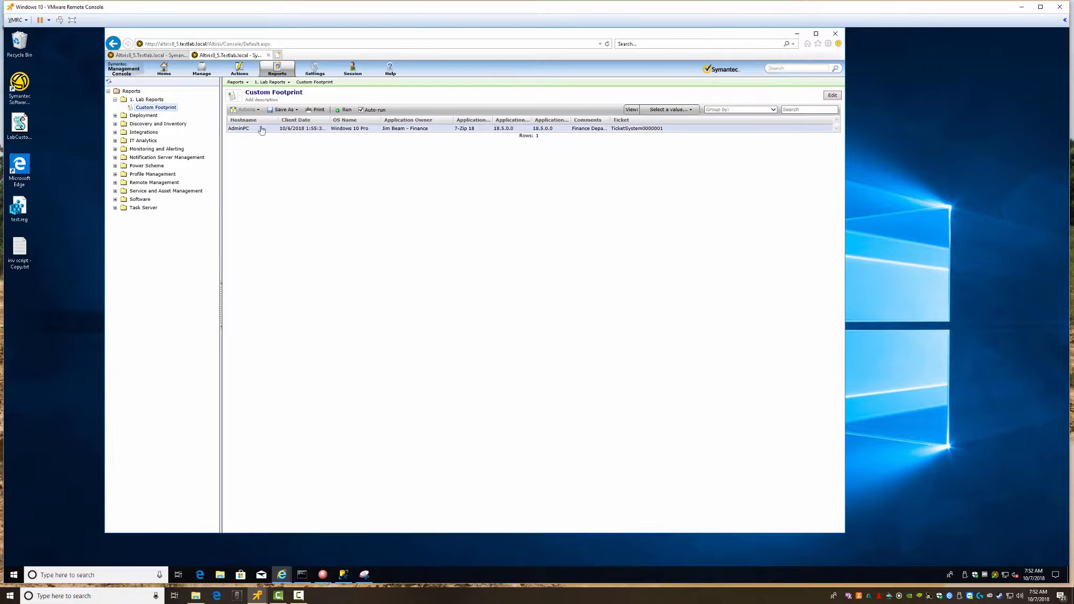
{"action": "left_click", "coordinate": [161, 57]}
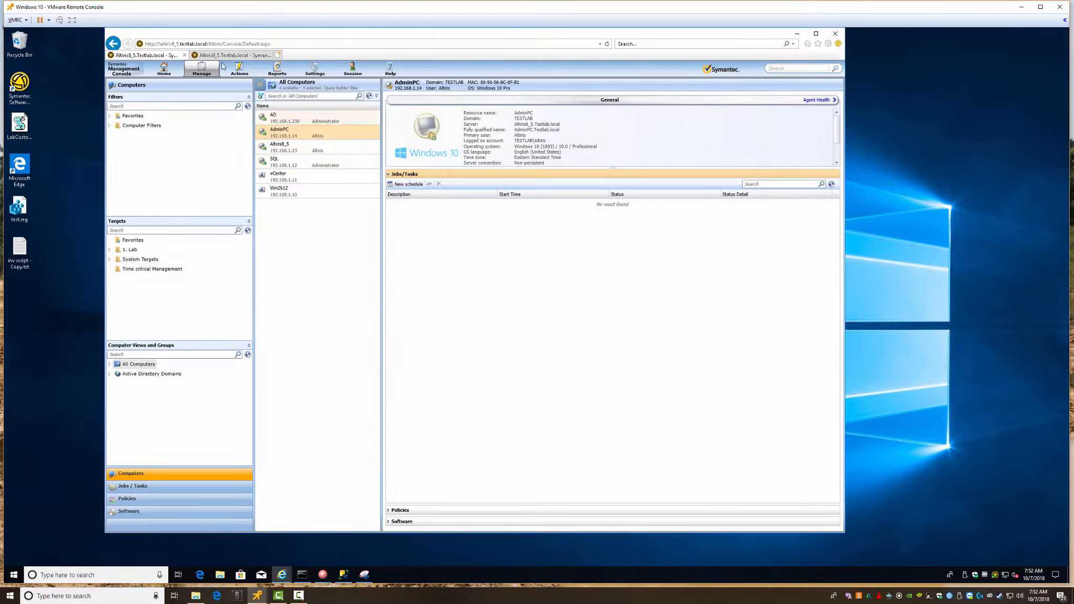
{"action": "left_click", "coordinate": [226, 56]}
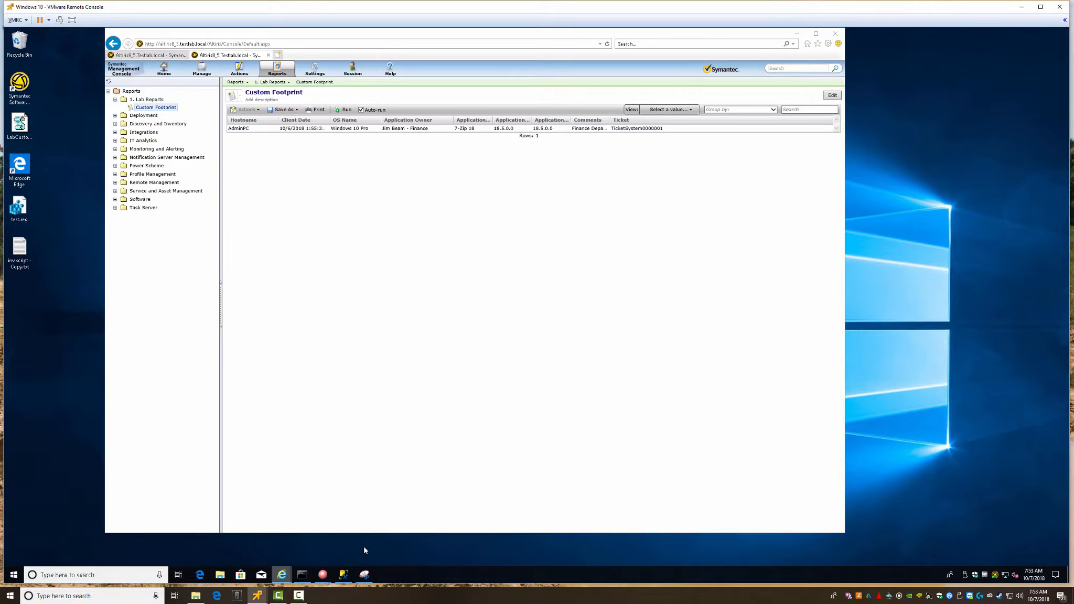
Return to AdminPC's Resource Manager window, review the remaining AeX AC Identification properties and minimize the window
{"action": "mouse_move", "coordinate": [282, 574]}
{"action": "left_click", "coordinate": [282, 530]}
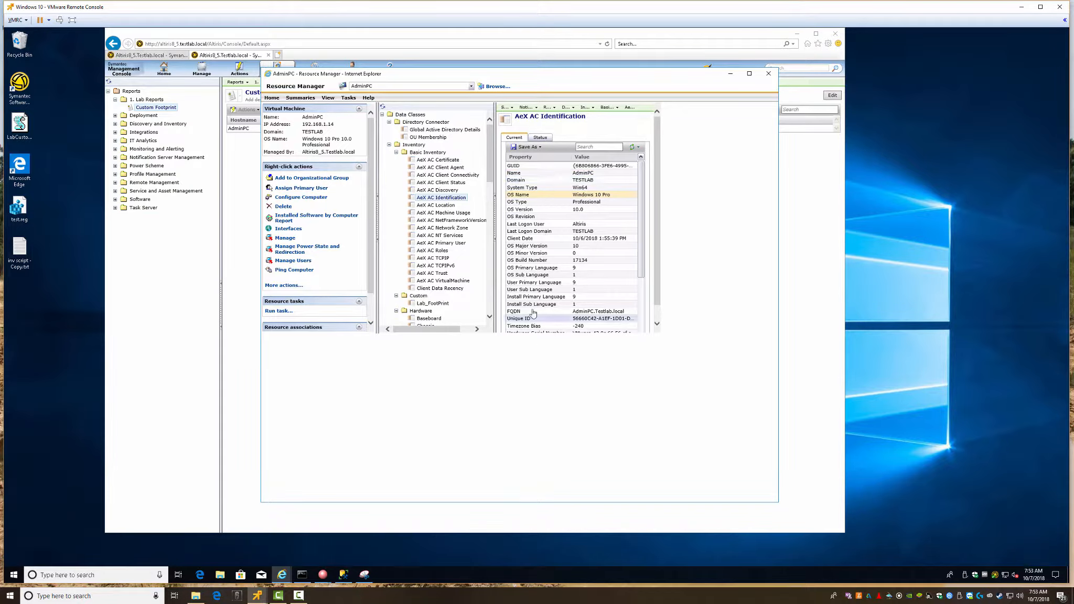
{"action": "scroll", "coordinate": [589, 164], "scroll_direction": "down", "scroll_amount": 4}
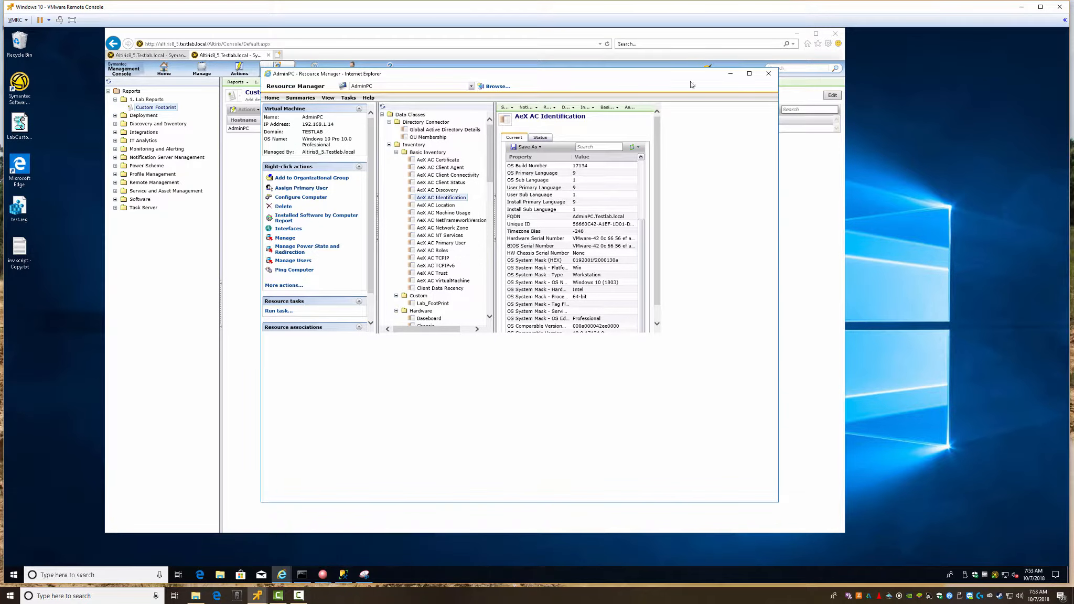
{"action": "left_click", "coordinate": [729, 73]}
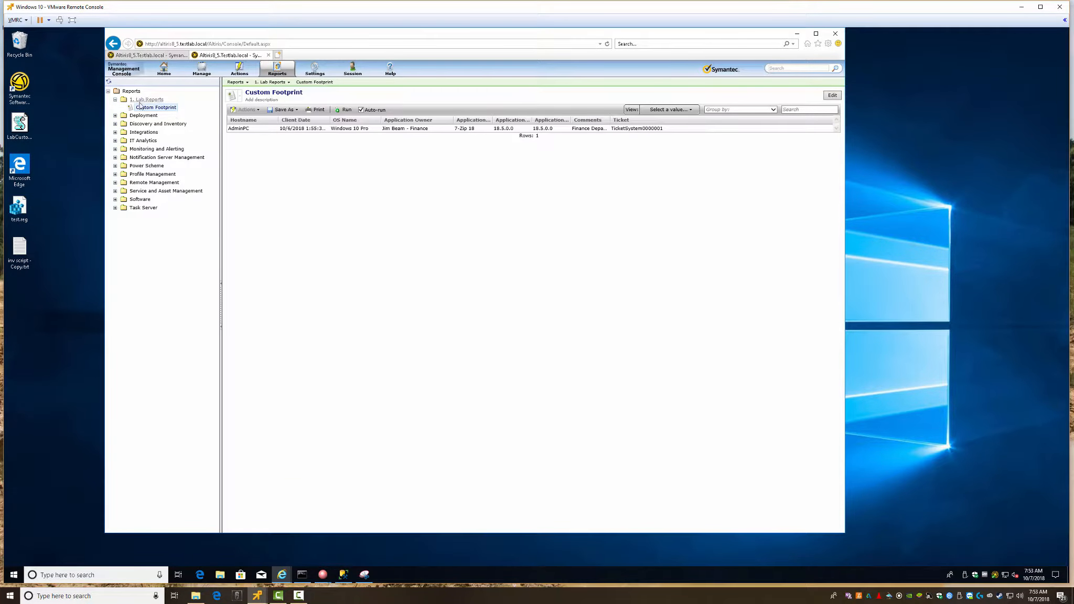
Open the Windows Compliance by Computer report from the Windows compliance folder of the Patch Management software reports
{"action": "left_click", "coordinate": [115, 200]}
{"action": "left_click", "coordinate": [122, 250]}
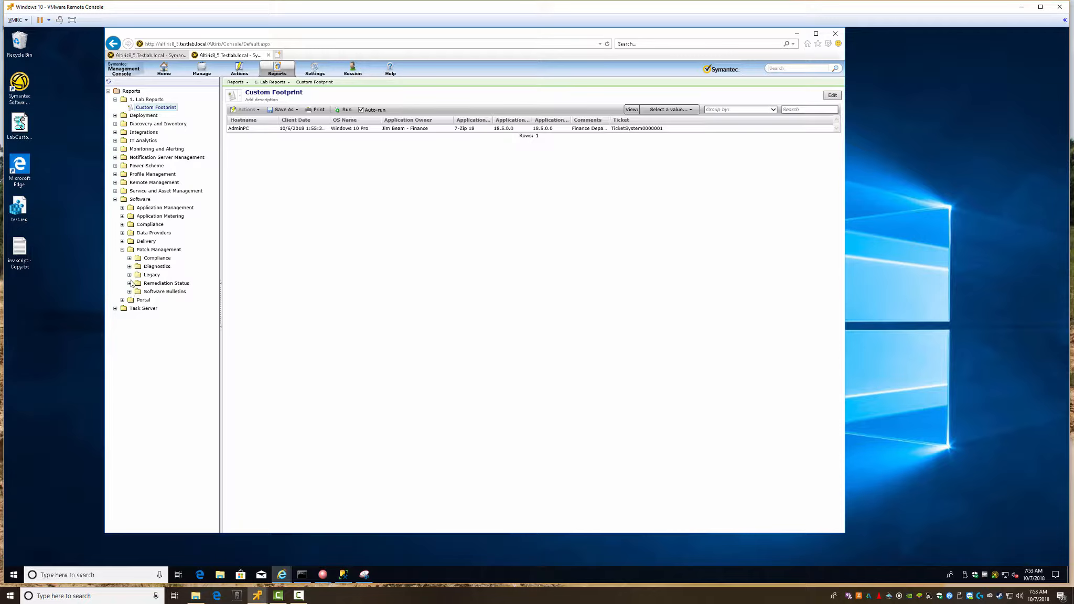
{"action": "left_click", "coordinate": [129, 259]}
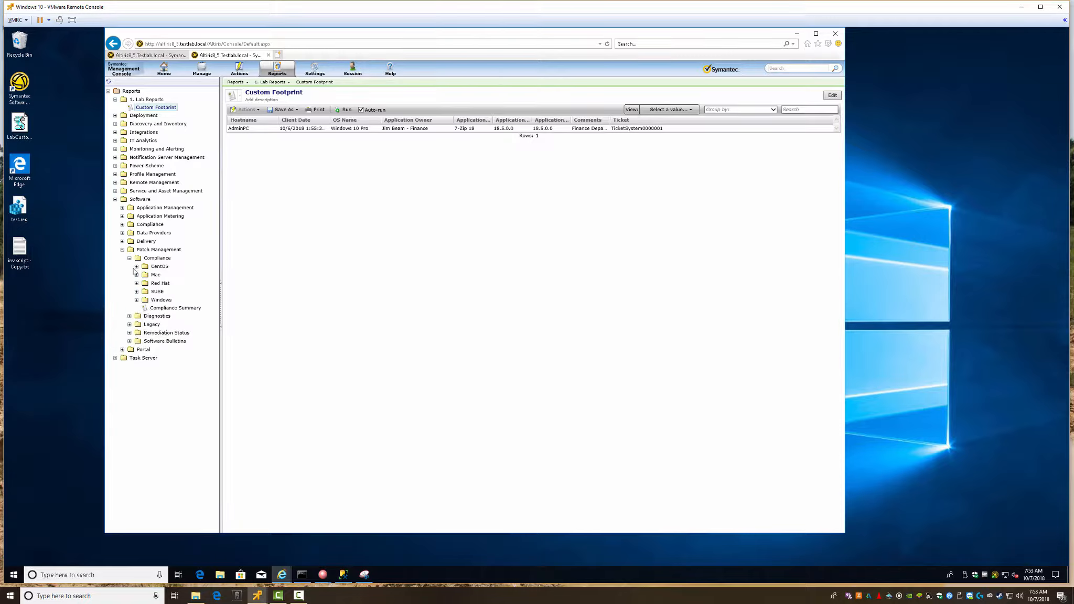
{"action": "left_click", "coordinate": [137, 301]}
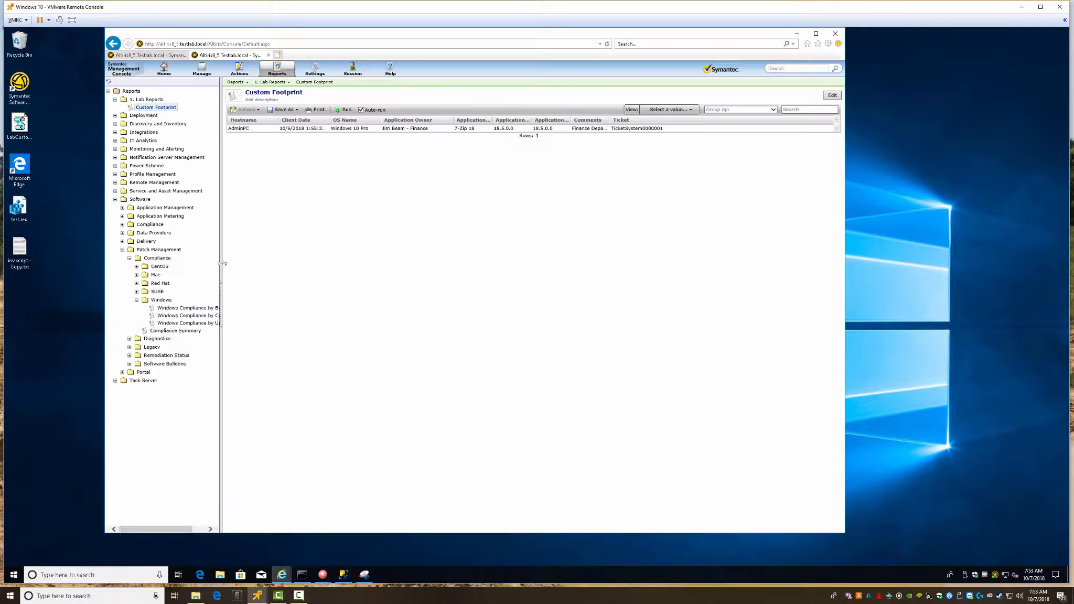
{"action": "left_click_drag", "start_coordinate": [272, 262], "coordinate": [274, 263]}
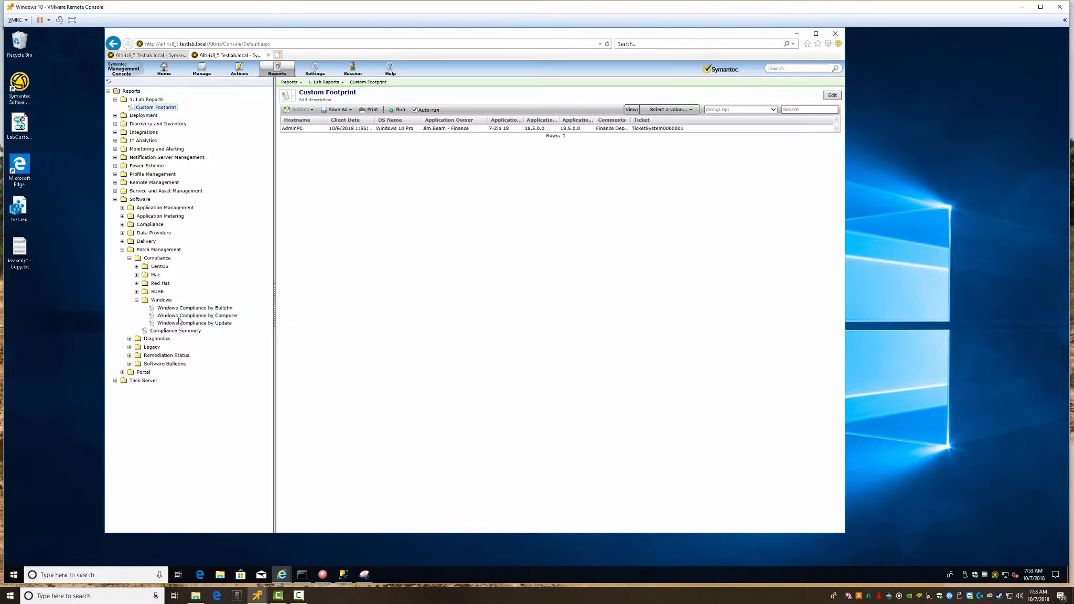
{"action": "left_click", "coordinate": [222, 316]}
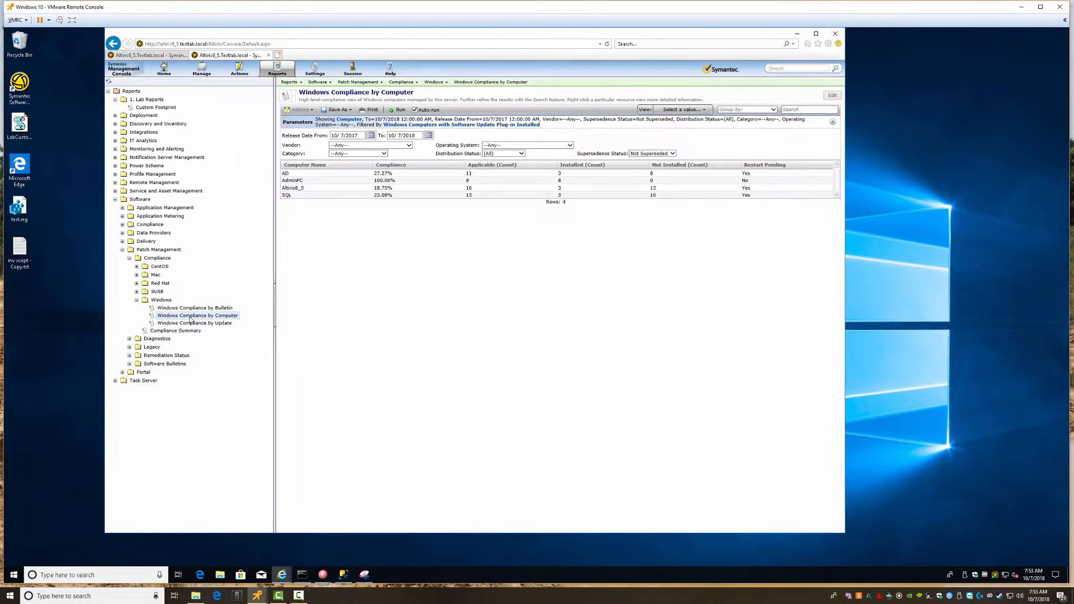
Clone the Windows Compliance by Computer report and highlight the stored procedure call in the copy's parameterized query
{"action": "right_click", "coordinate": [190, 318]}
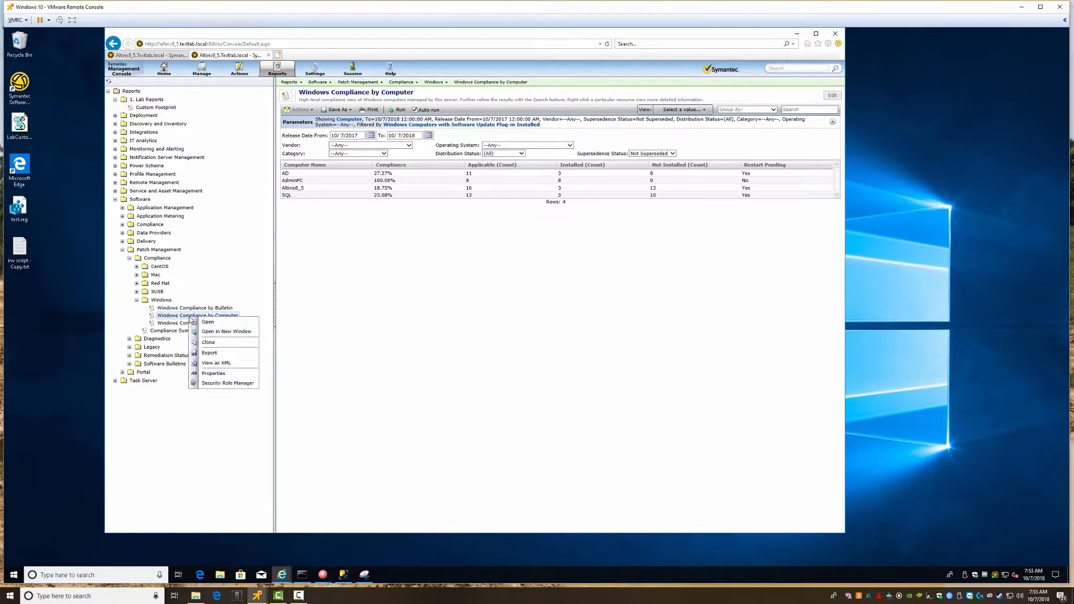
{"action": "left_click", "coordinate": [209, 342]}
{"action": "left_click", "coordinate": [519, 325]}
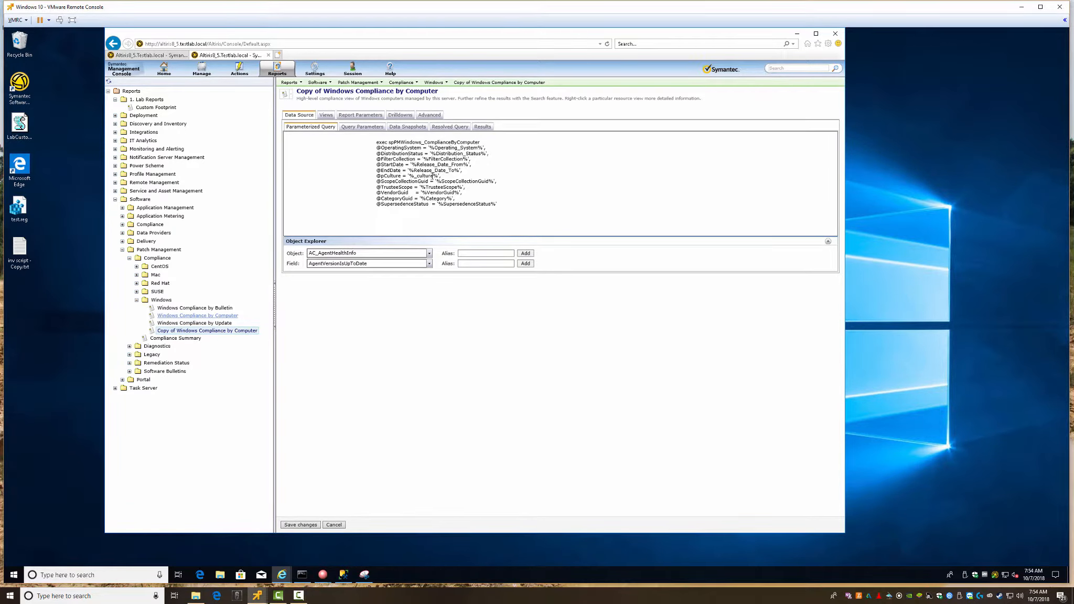
{"action": "left_click_drag", "start_coordinate": [467, 143], "coordinate": [490, 145]}
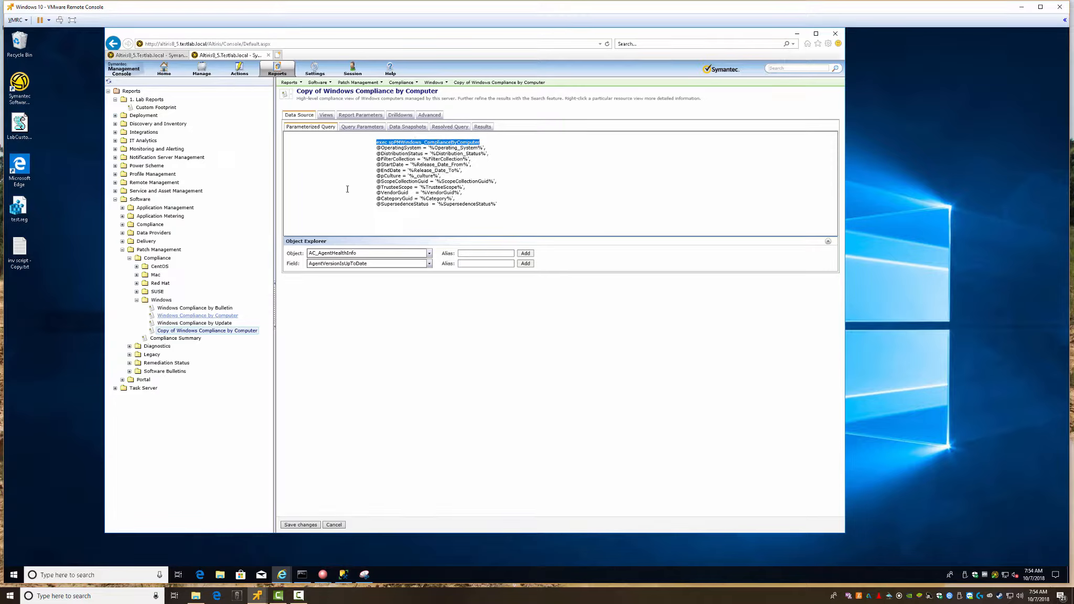
View the Execution Summary report in the Software Delivery folder, leaving the cloned report's page, and drill into its Success slice
{"action": "left_click", "coordinate": [123, 242]}
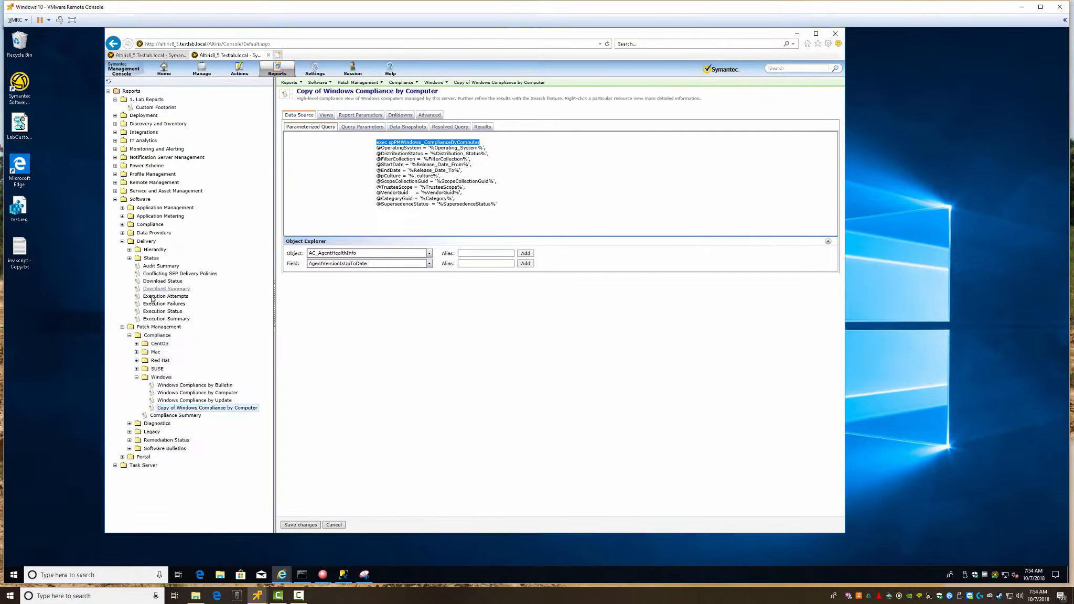
{"action": "left_click", "coordinate": [167, 320]}
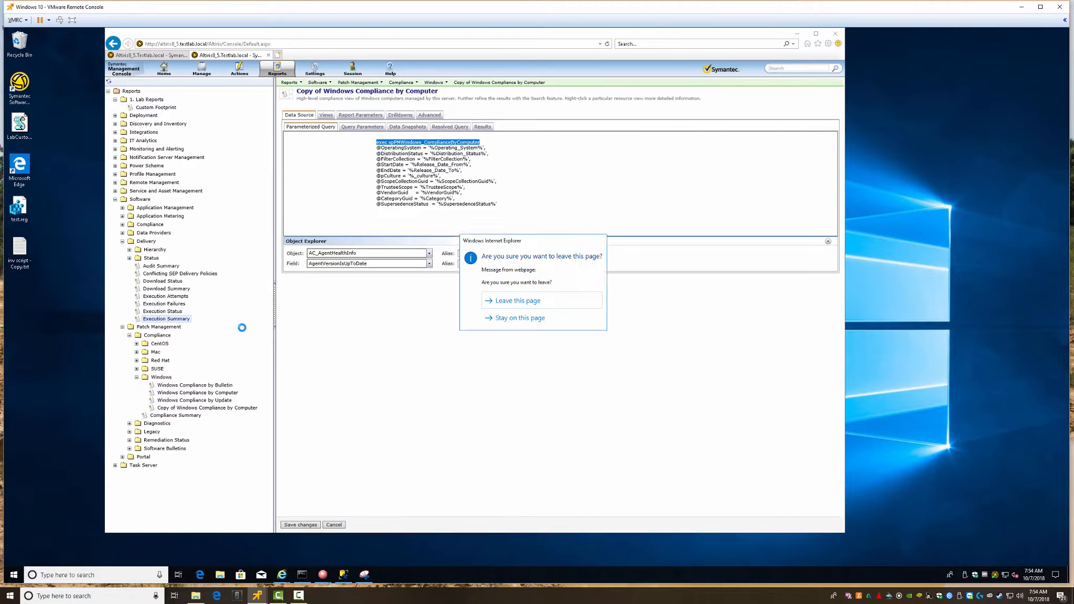
{"action": "left_click", "coordinate": [496, 303]}
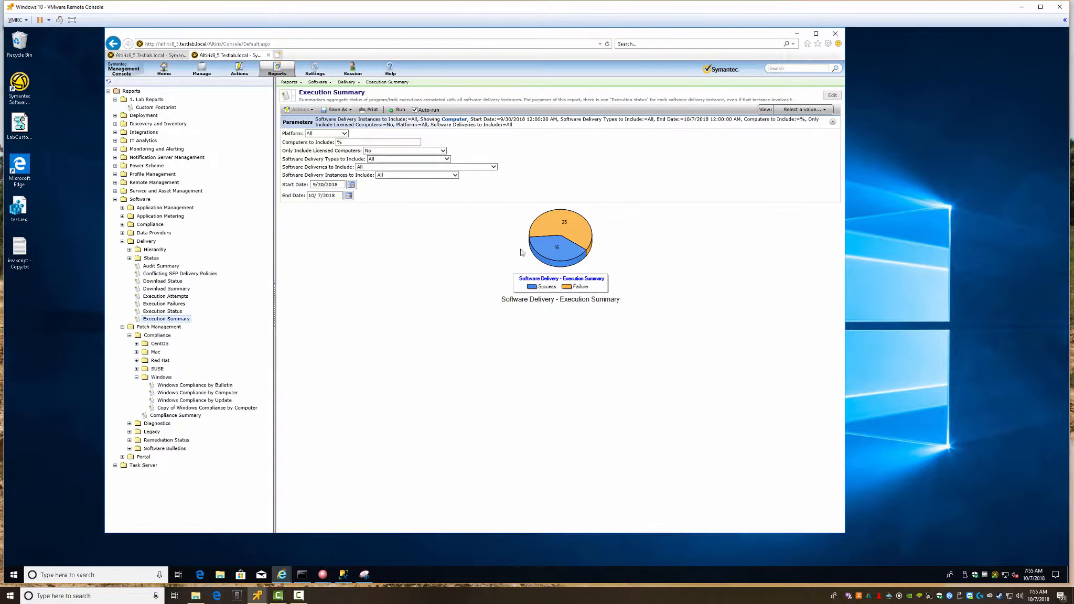
{"action": "left_click", "coordinate": [559, 253]}
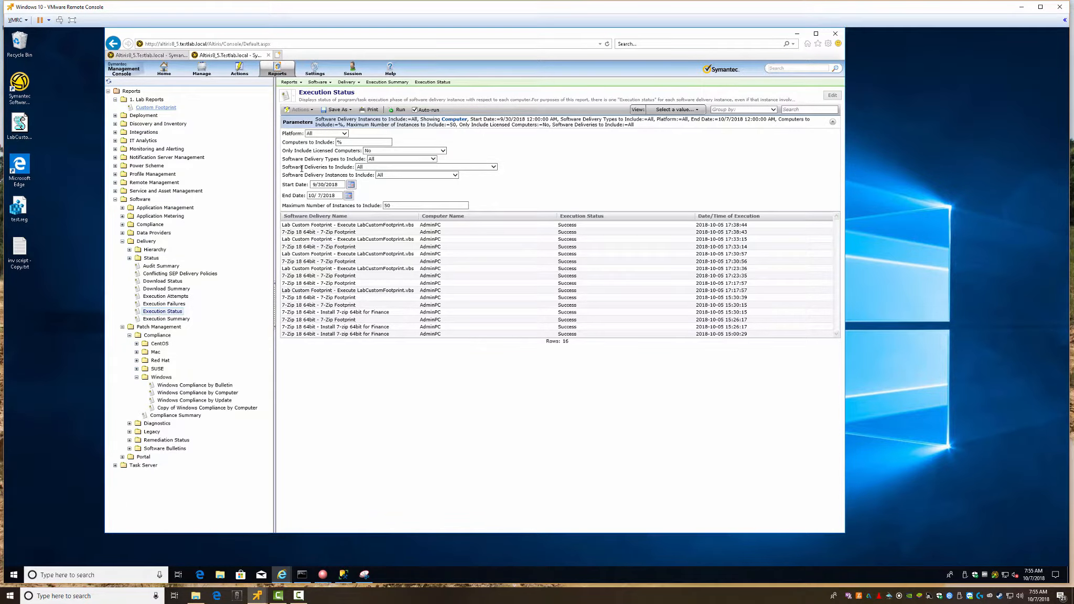
Open the Custom Footprint report in 1. Lab Reports for editing and highlight the select line of its query
{"action": "left_click", "coordinate": [156, 107]}
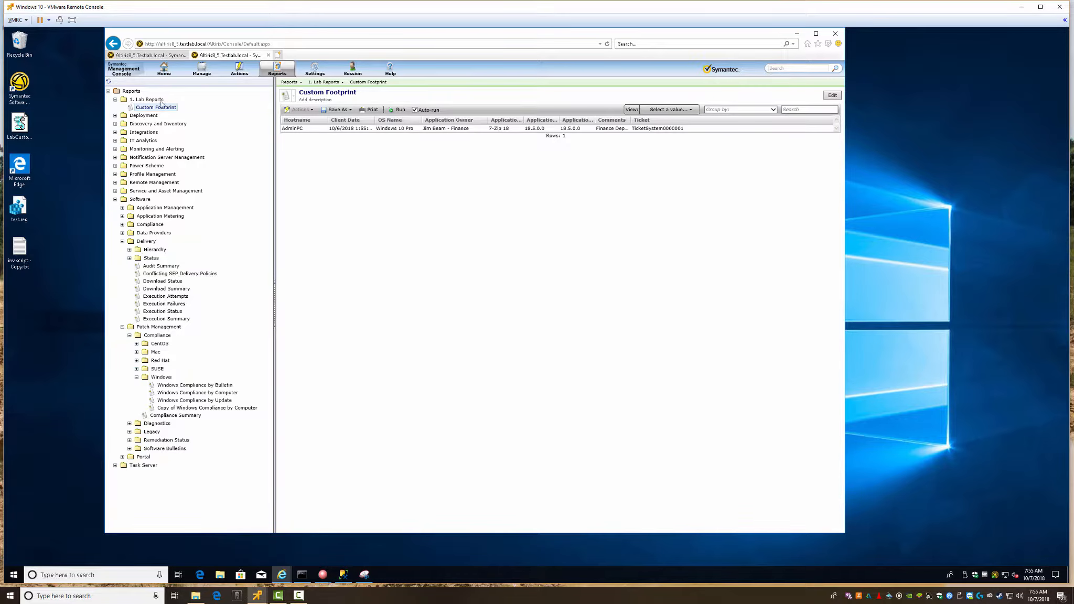
{"action": "left_click", "coordinate": [831, 95]}
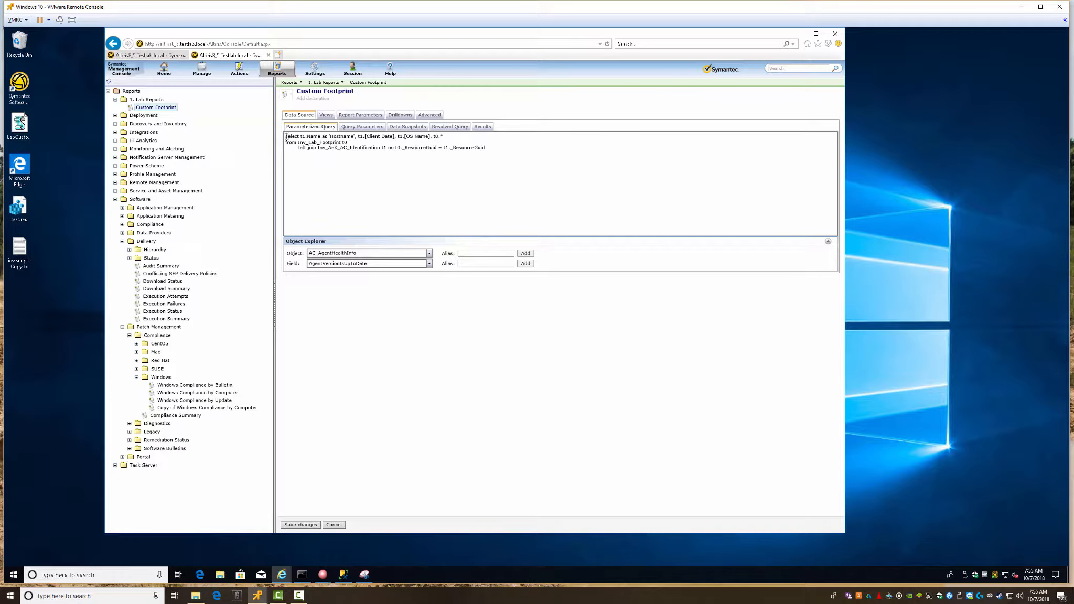
{"action": "left_click_drag", "start_coordinate": [286, 136], "coordinate": [463, 140]}
{"action": "left_click", "coordinate": [365, 157]}
Review the Custom Footprint report's views, report parameters, drilldowns, advanced settings and query parameters, ending at its parameterized query
{"action": "left_click", "coordinate": [330, 116]}
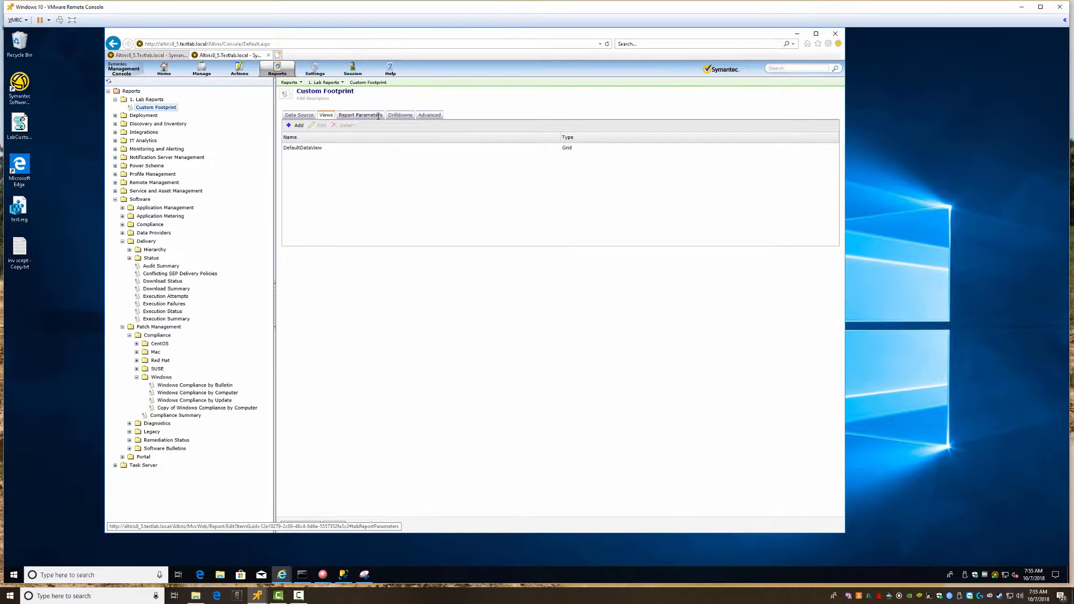
{"action": "left_click", "coordinate": [361, 116]}
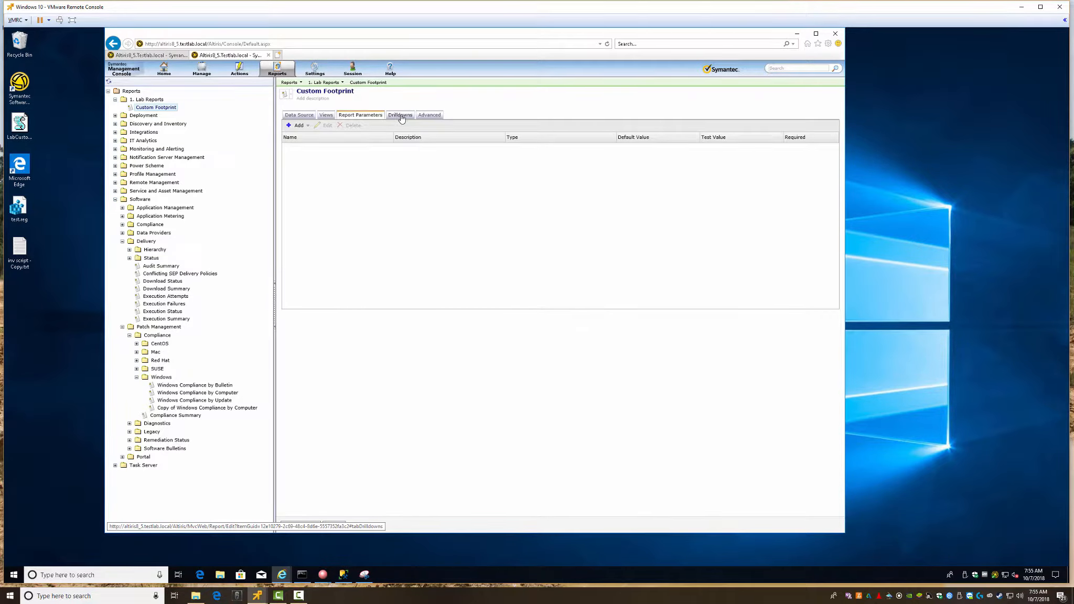
{"action": "left_click", "coordinate": [401, 117]}
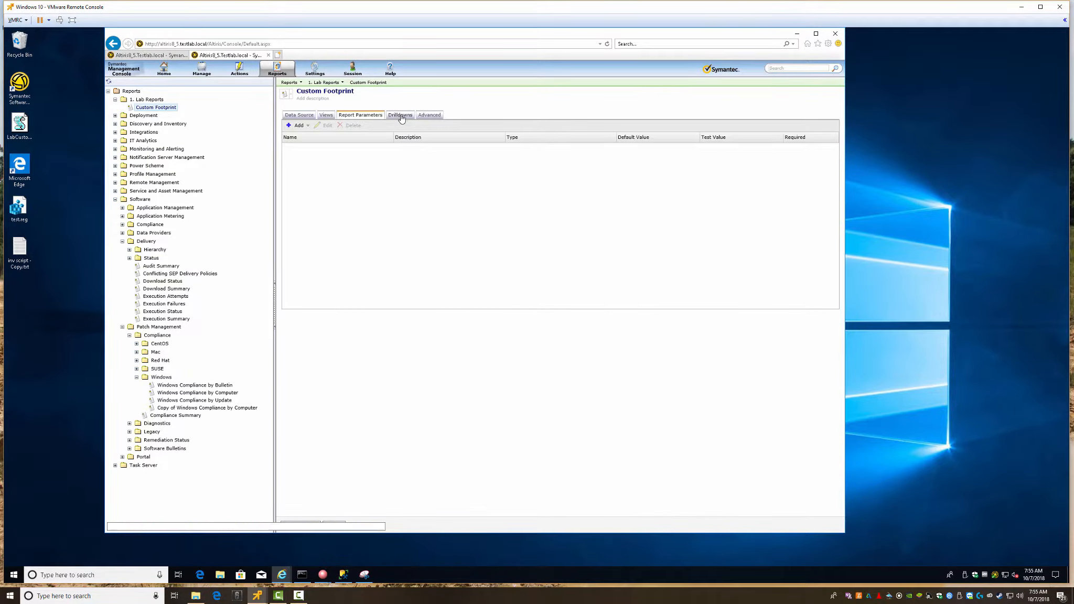
{"action": "left_click", "coordinate": [429, 117]}
{"action": "left_click", "coordinate": [327, 116]}
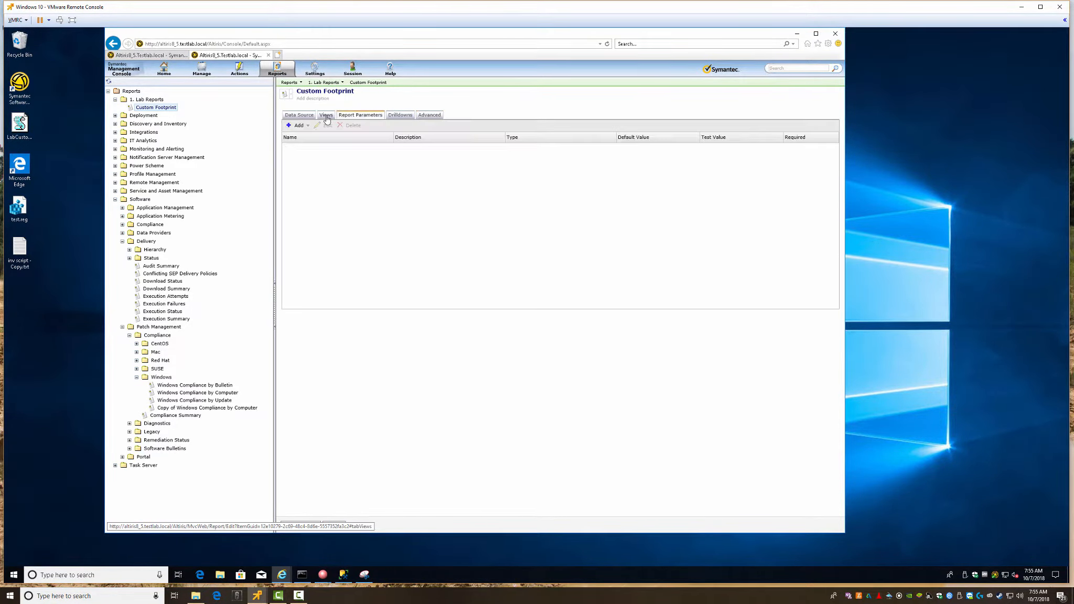
{"action": "left_click", "coordinate": [305, 117]}
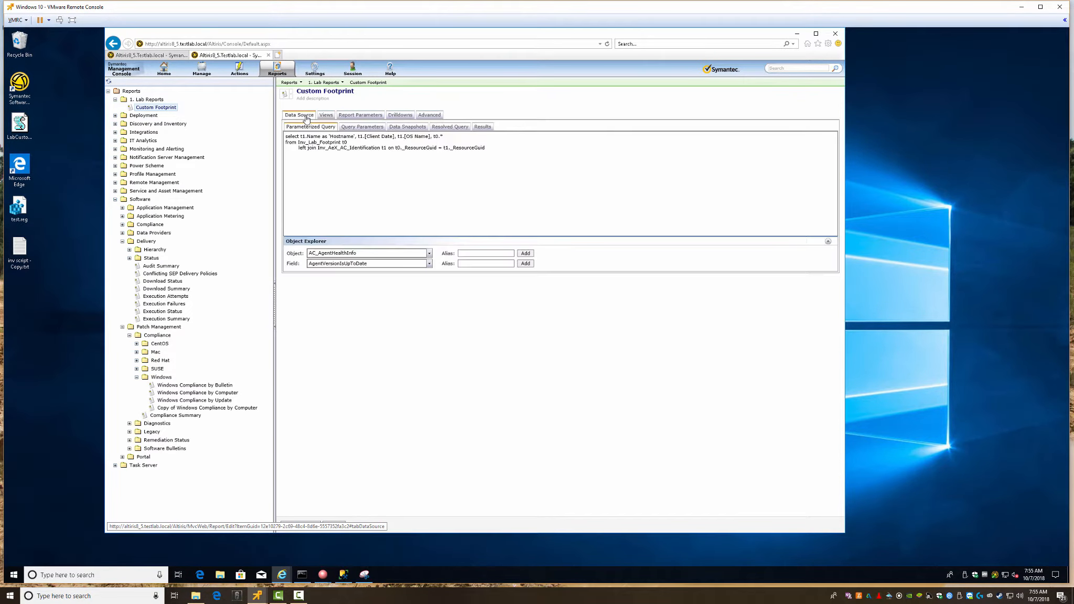
{"action": "left_click", "coordinate": [363, 127]}
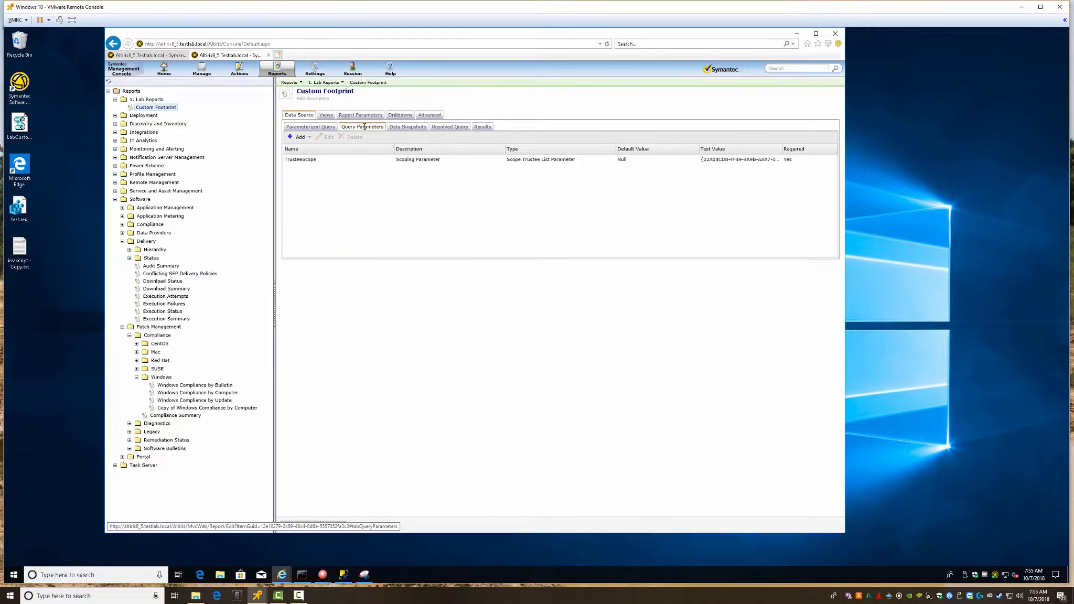
{"action": "left_click", "coordinate": [311, 128]}
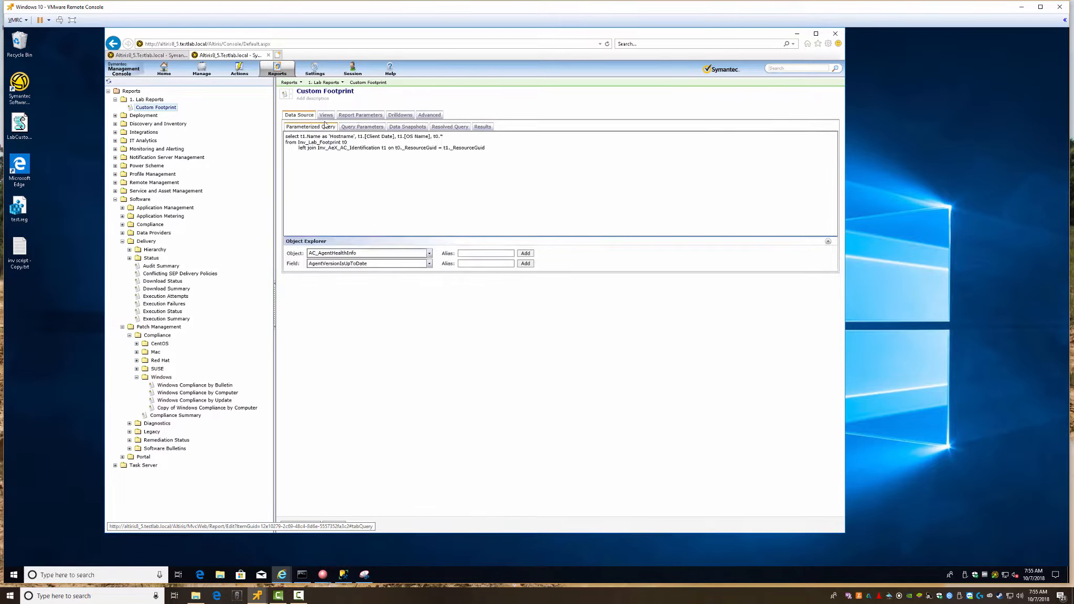
Create a new report parameter named OSName with the description "OS Name:" and %% as both default and test value
{"action": "left_click", "coordinate": [326, 117]}
{"action": "left_click", "coordinate": [350, 116]}
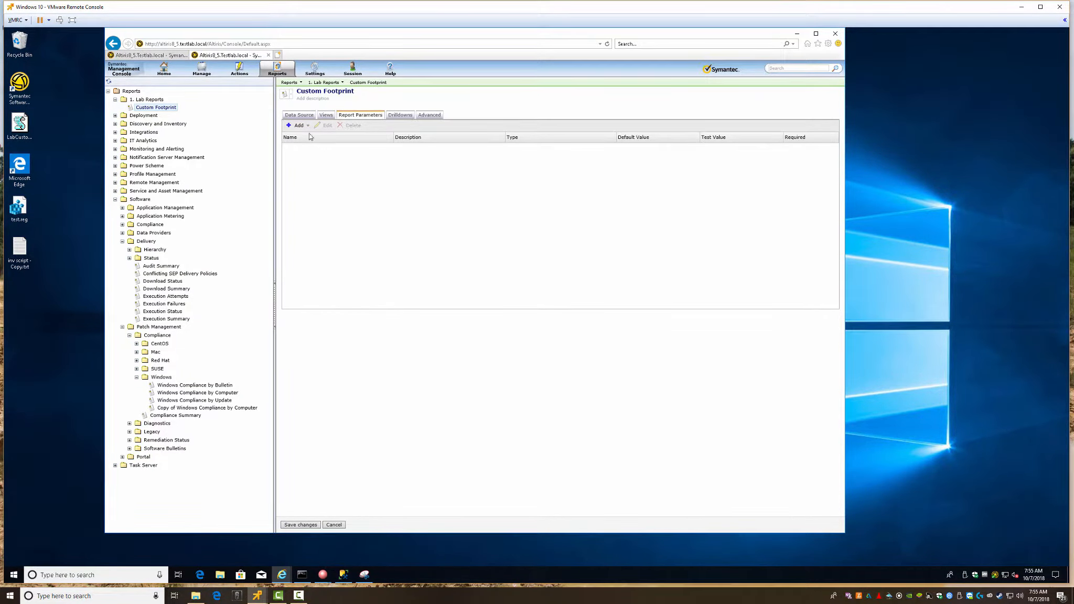
{"action": "left_click", "coordinate": [302, 127]}
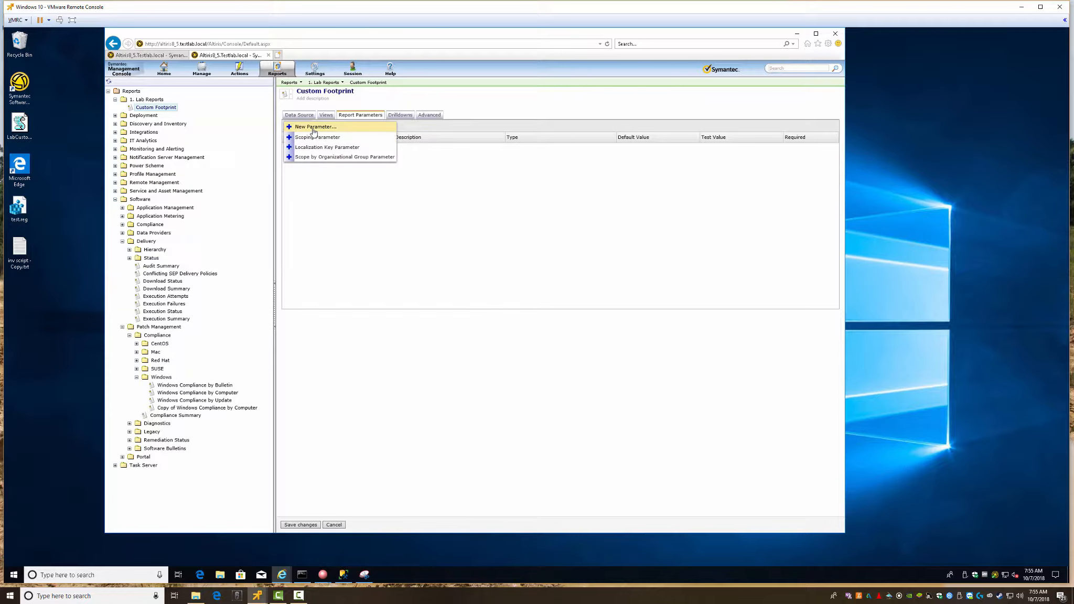
{"action": "left_click", "coordinate": [314, 127]}
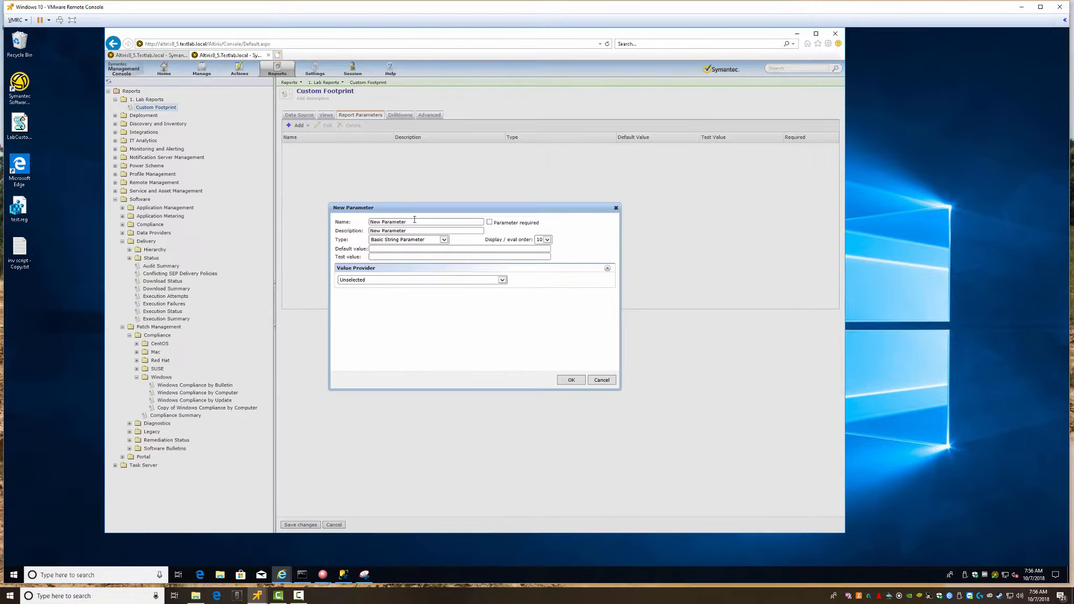
{"action": "type", "text": "OSName"}
{"action": "key", "text": "Tab"}
{"action": "type", "text": "OS Name"}
{"action": "left_click", "coordinate": [382, 250]}
{"action": "type", "text": "%%"}
{"action": "left_click", "coordinate": [379, 257]}
{"action": "type", "text": "%%"}
Set the new parameter's value provider to Basic Parameter Value Edit Control and accept the parameter
{"action": "left_click", "coordinate": [383, 280]}
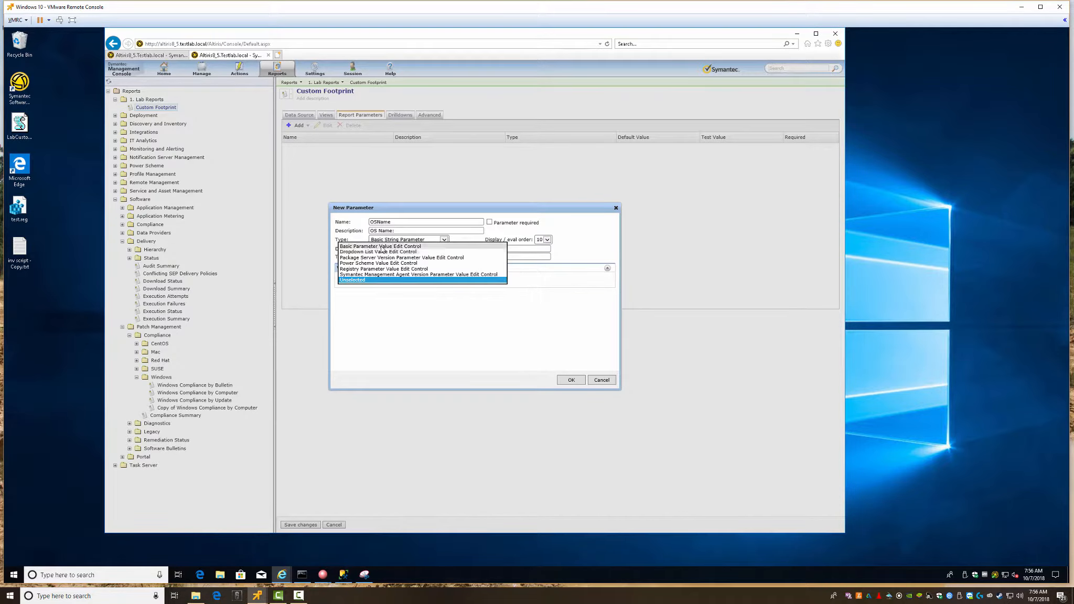
{"action": "left_click", "coordinate": [408, 247]}
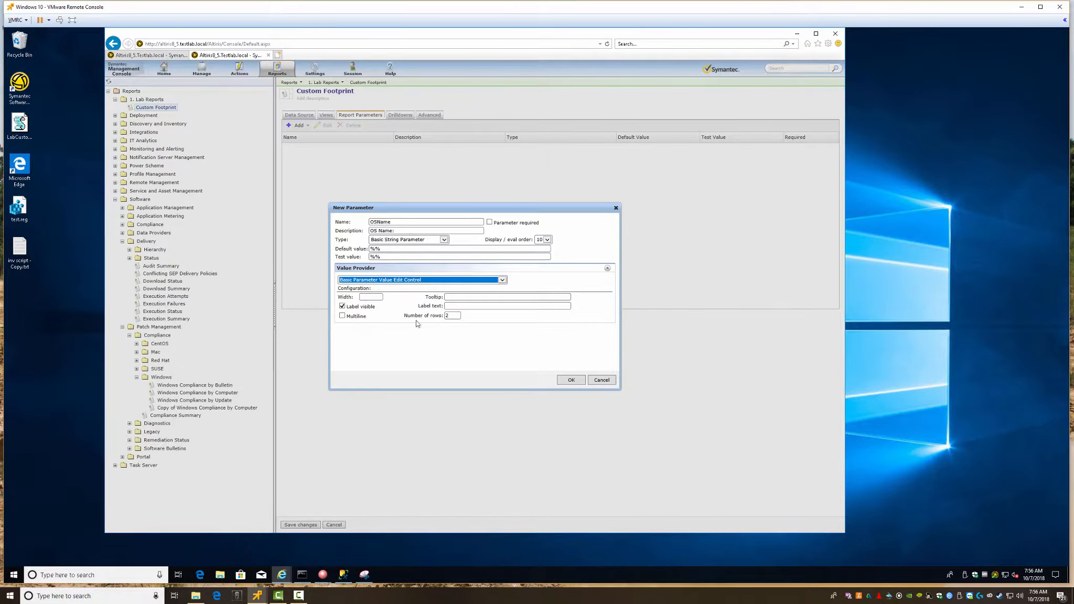
{"action": "left_click", "coordinate": [570, 380]}
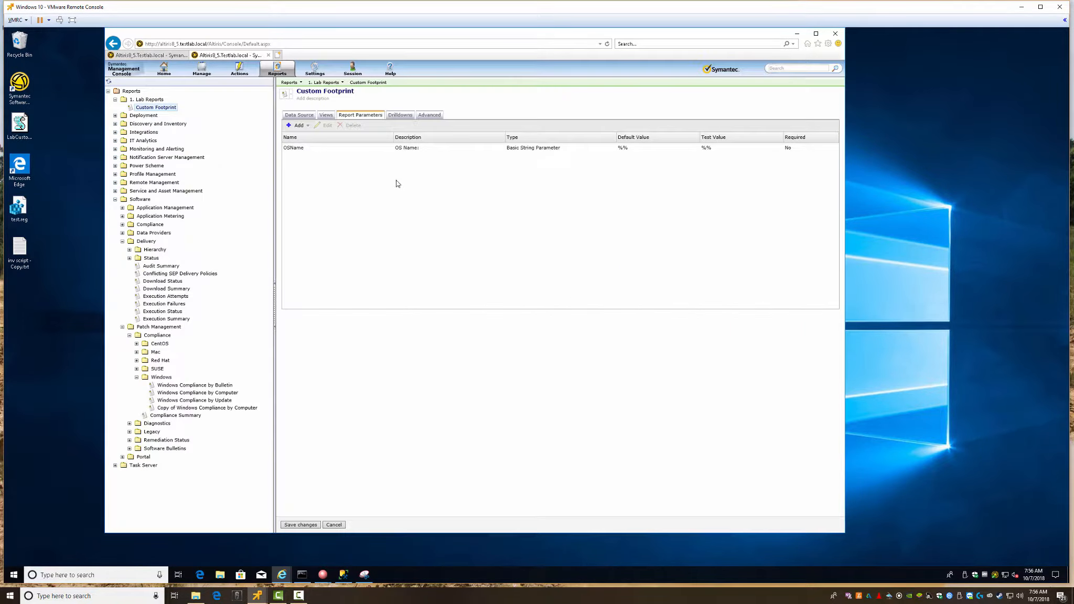
Append the clause where t1.[OS Name] like '%%Hostname%%' to the report's parameterized query
{"action": "left_click", "coordinate": [300, 116]}
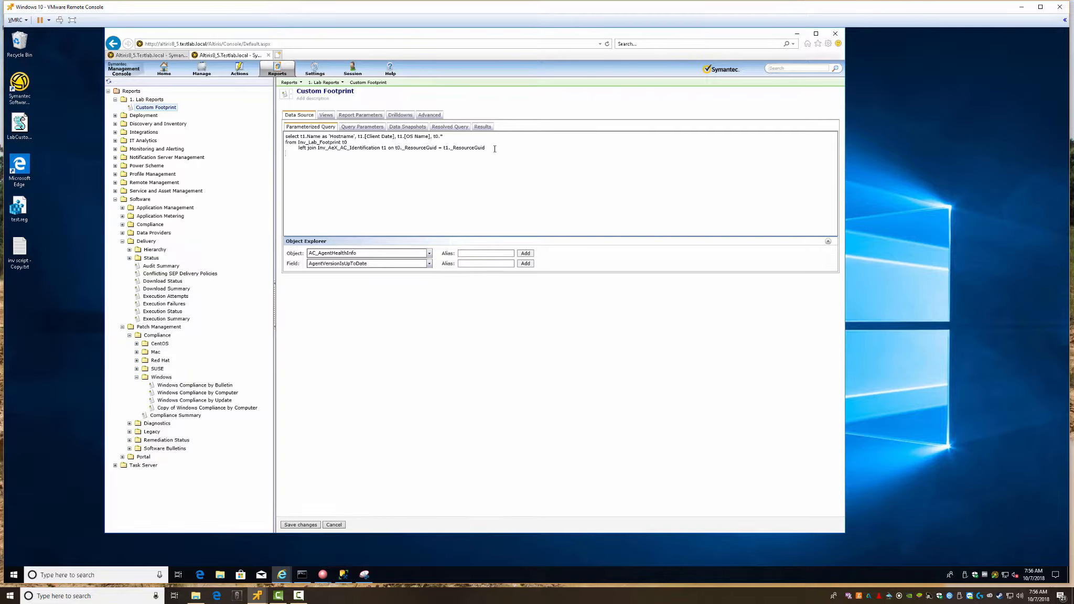
{"action": "type", "text": "wher"}
{"action": "type", "text": "OS Name] like '%%"}
{"action": "key", "text": "BackSpace"}
{"action": "key", "text": "BackSpace"}
{"action": "key", "text": "BackSpace"}
{"action": "key", "text": "BackSpace"}
{"action": "right_click", "coordinate": [481, 149]}
{"action": "left_click", "coordinate": [364, 155]}
{"action": "type", "text": "stname%%'"}
Rename the OSName report parameter to Hostname and change its description to "Hostname:"
{"action": "left_click", "coordinate": [360, 115]}
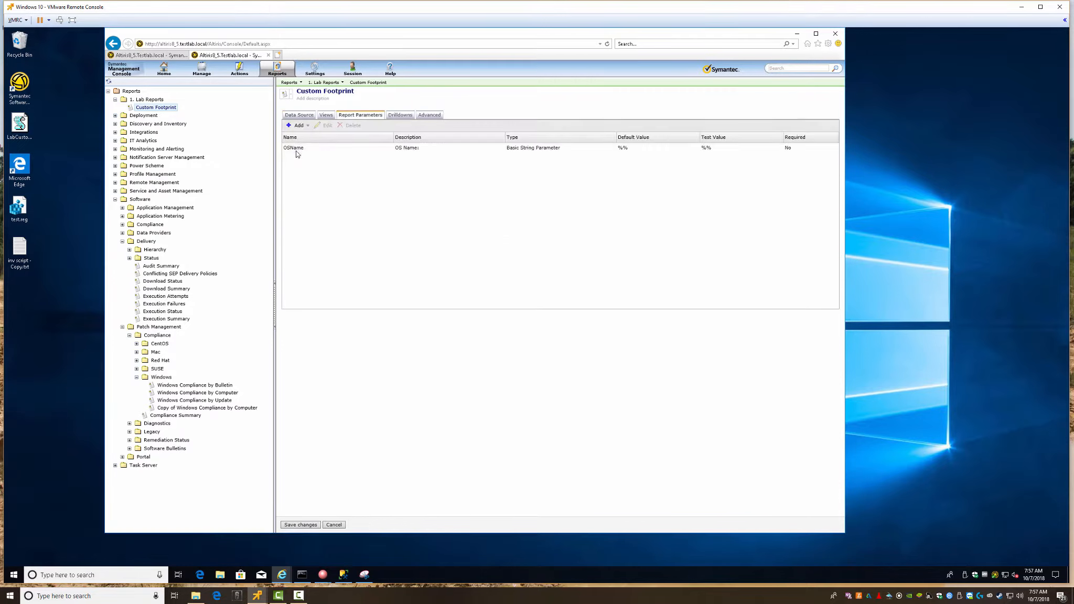
{"action": "left_click", "coordinate": [296, 150]}
{"action": "left_click", "coordinate": [326, 125]}
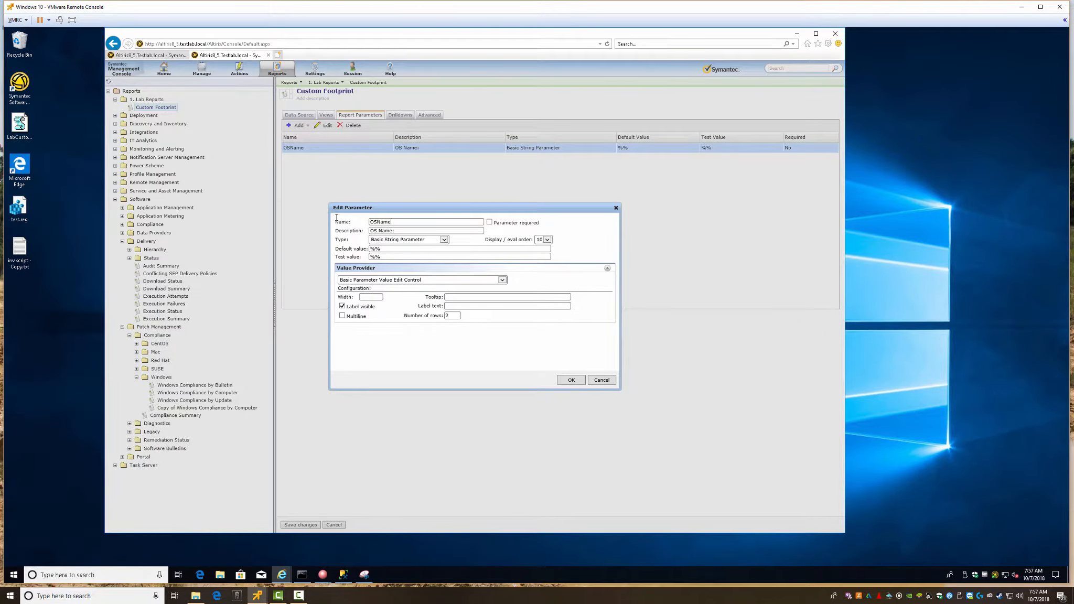
{"action": "double_click", "coordinate": [394, 221]}
{"action": "type", "text": "Hostname"}
{"action": "key", "text": "Tab"}
{"action": "type", "text": "Hostname"}
{"action": "left_click", "coordinate": [573, 380]}
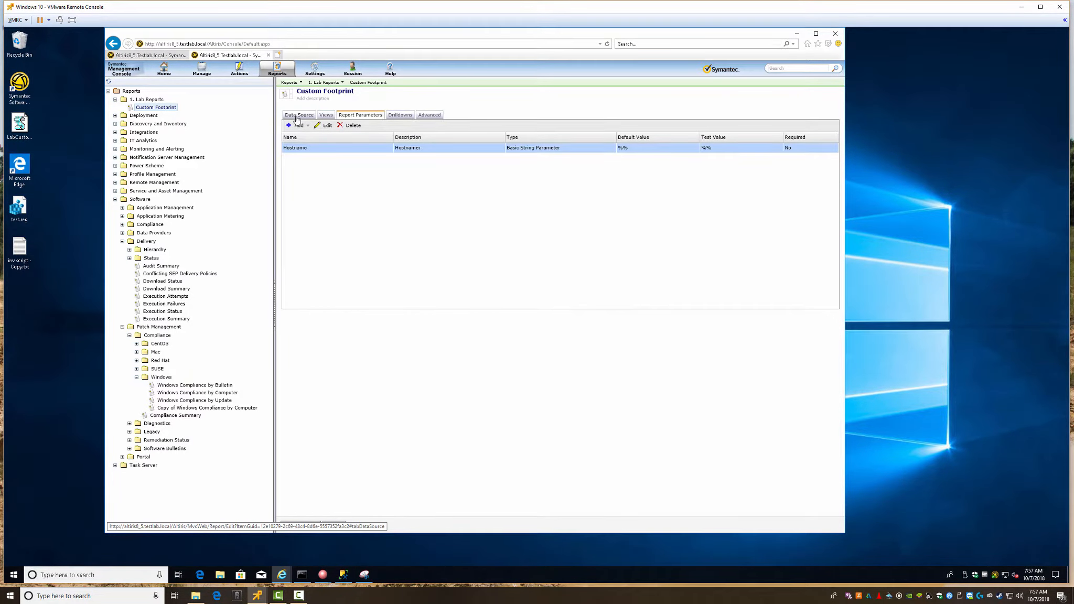
Add the Hostname report parameter to the data source's query parameters and save the report changes
{"action": "left_click", "coordinate": [297, 115]}
{"action": "left_click", "coordinate": [362, 127]}
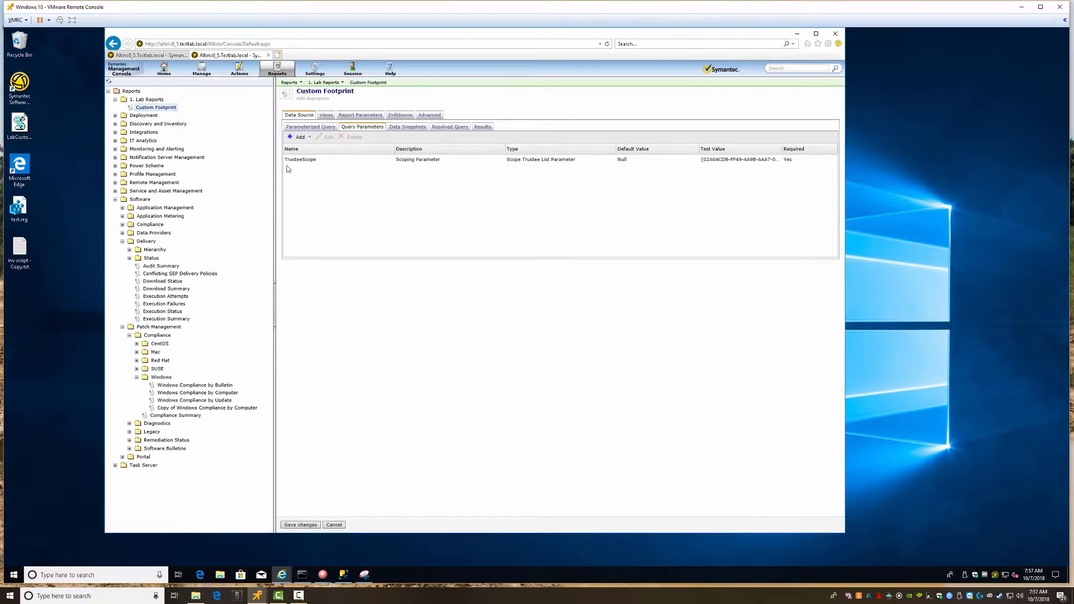
{"action": "left_click", "coordinate": [301, 139]}
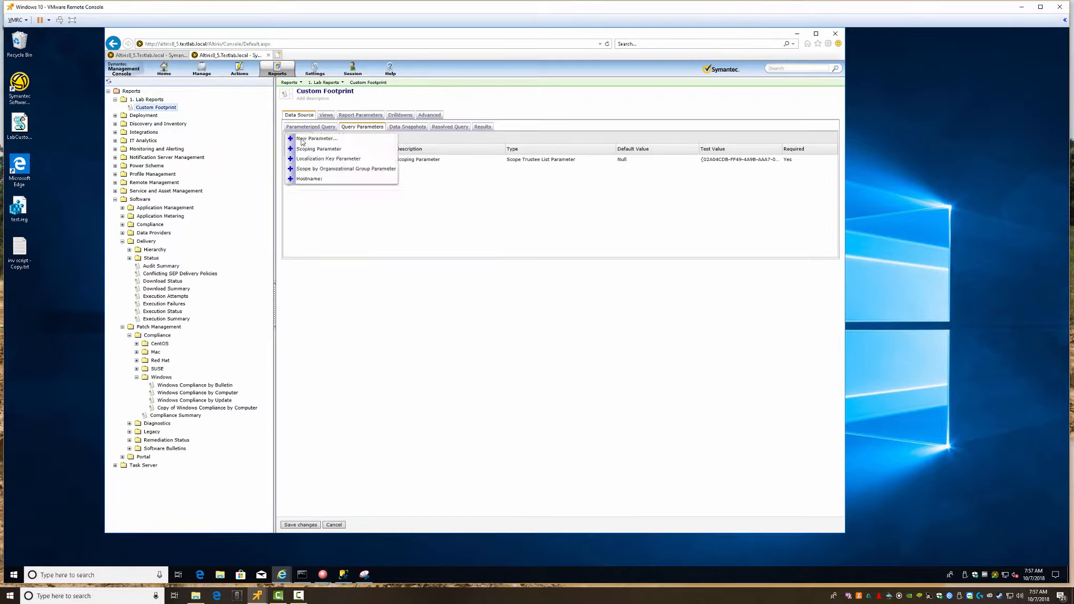
{"action": "left_click", "coordinate": [311, 185]}
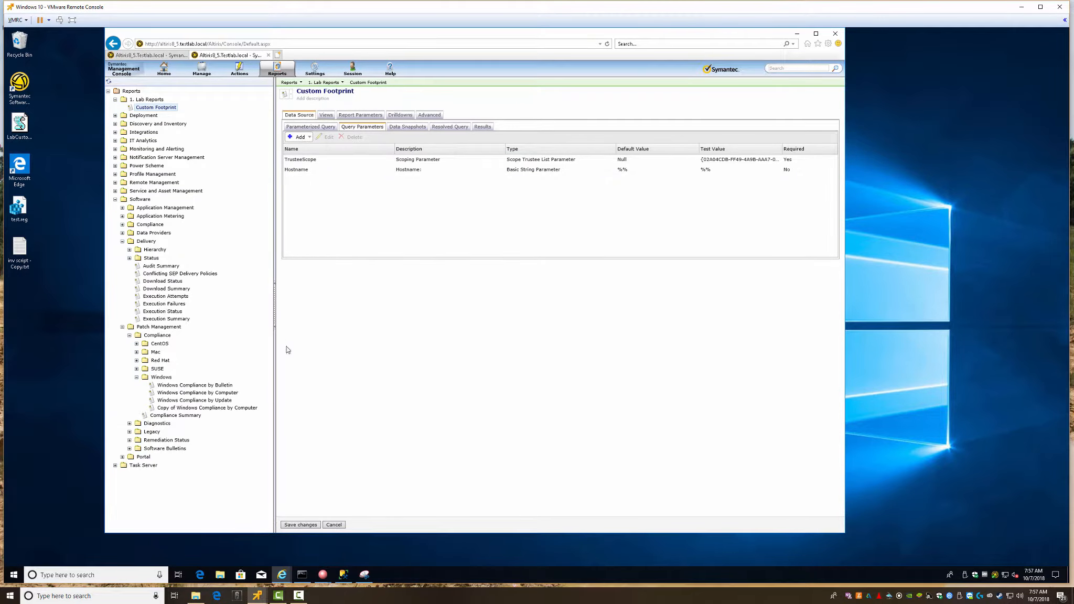
{"action": "left_click", "coordinate": [298, 525]}
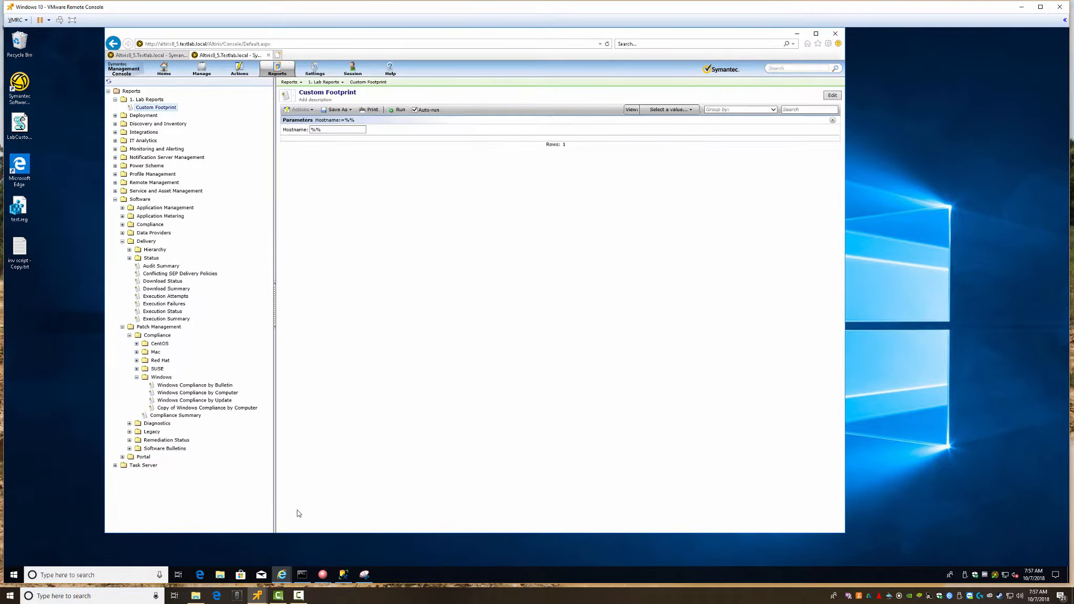
Try the report with an empty Hostname value, then recheck its parameterized query and save the report again
{"action": "left_click", "coordinate": [316, 129]}
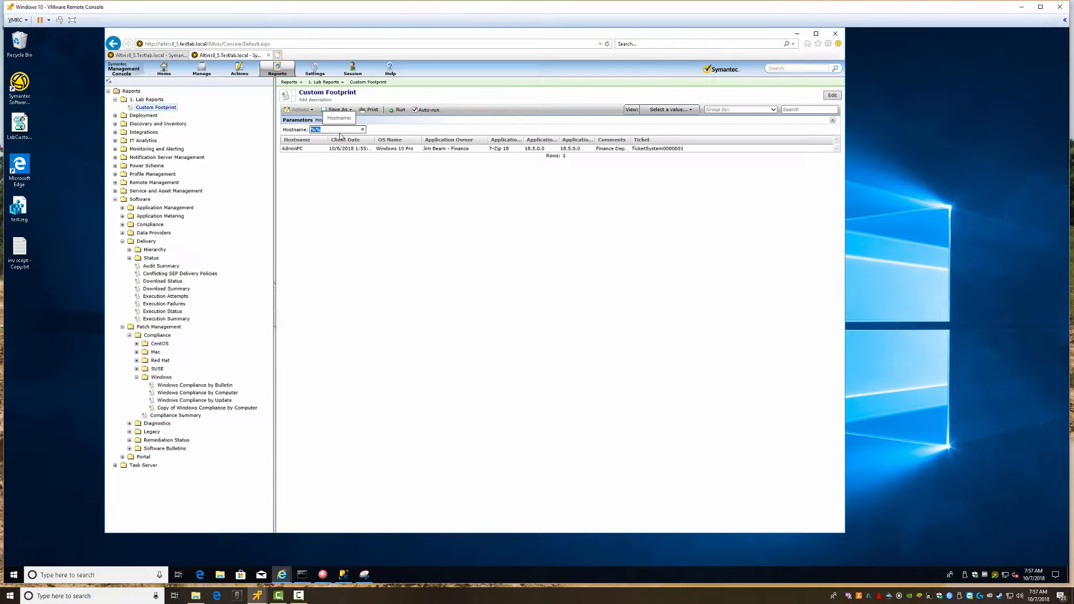
{"action": "key", "text": "BackSpace"}
{"action": "key", "text": "Return"}
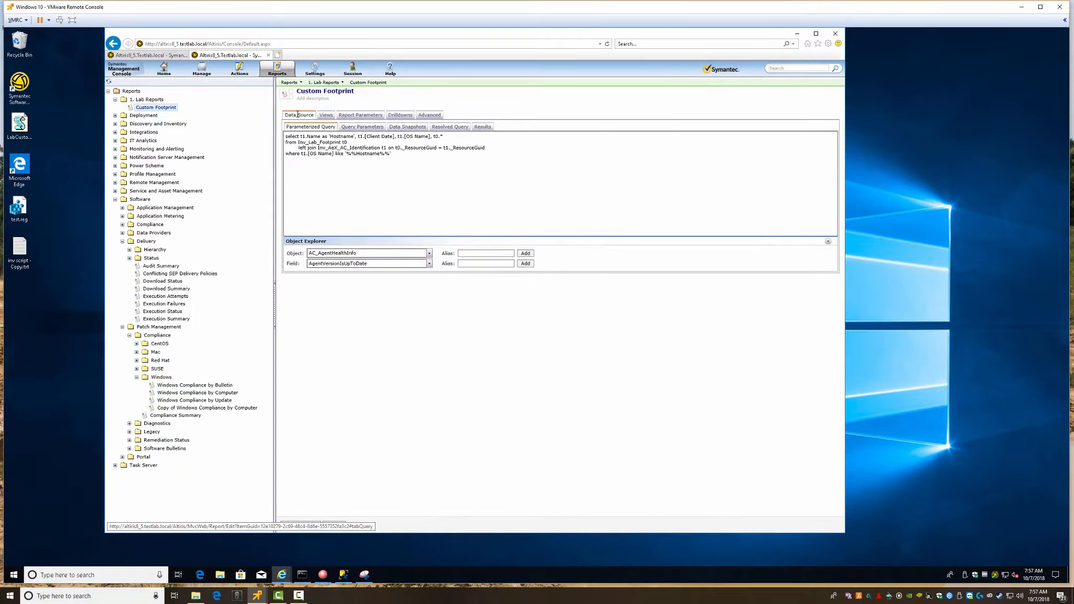
{"action": "left_click", "coordinate": [312, 525]}
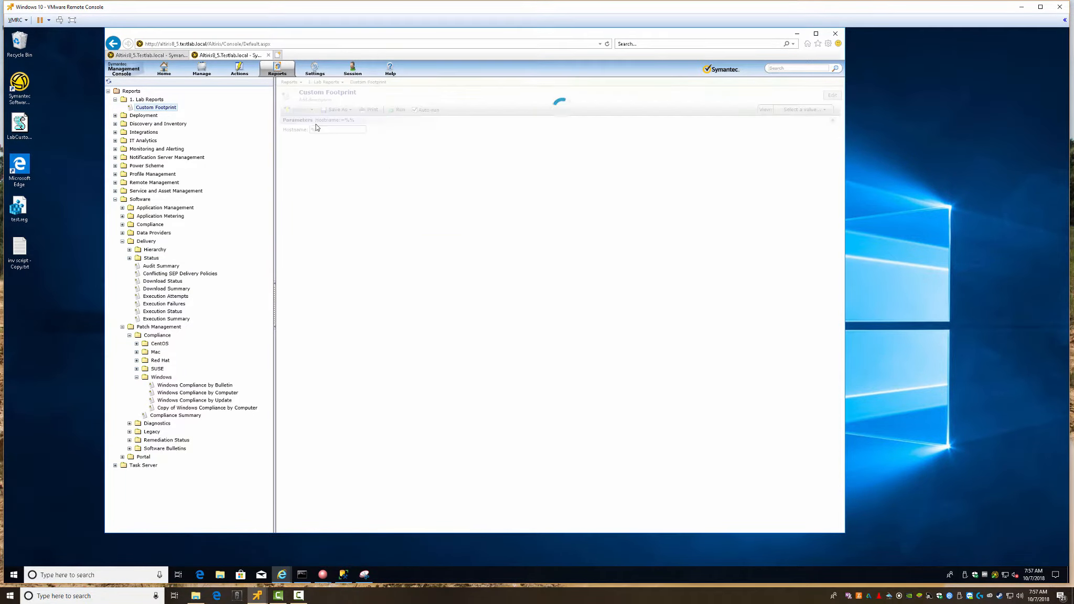
Clear the Hostname parameter and rerun the Custom Footprint report
{"action": "left_click_drag", "start_coordinate": [322, 129], "coordinate": [311, 129]}
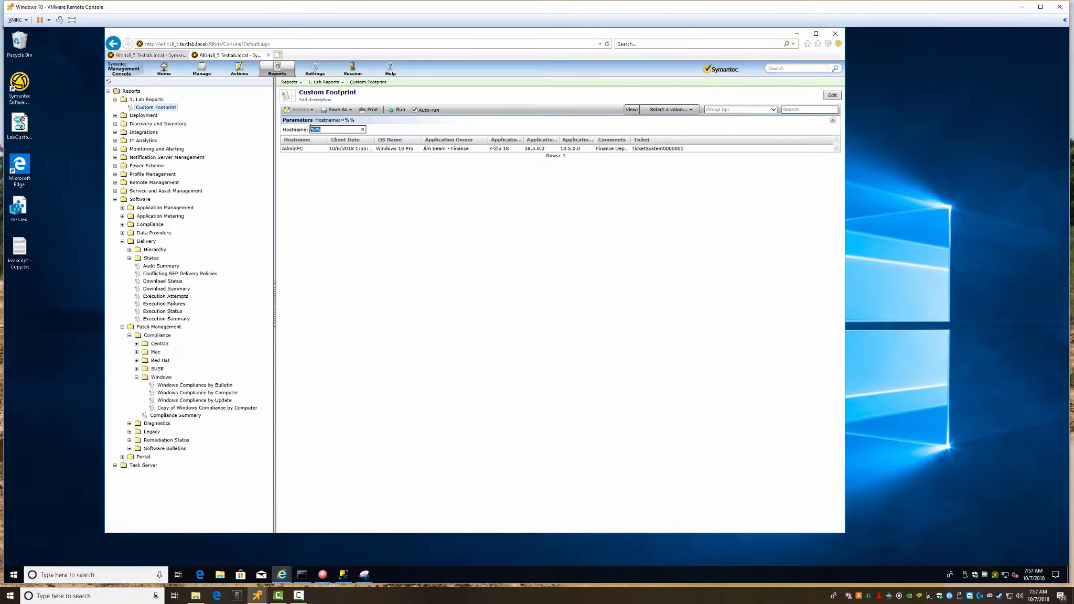
{"action": "key", "text": "Delete"}
{"action": "left_click", "coordinate": [397, 110]}
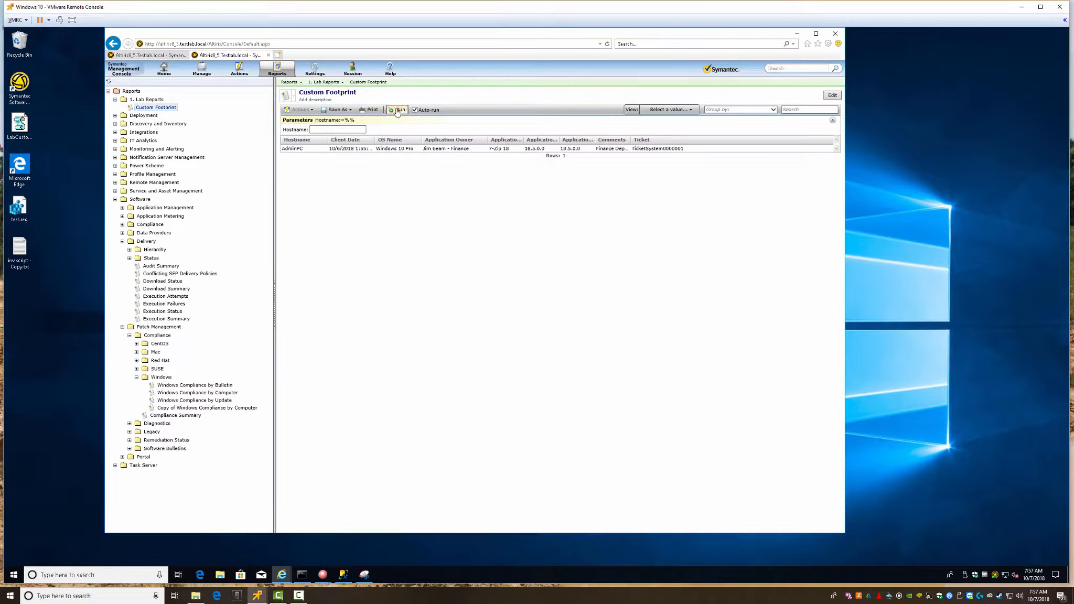
{"action": "left_click", "coordinate": [335, 129]}
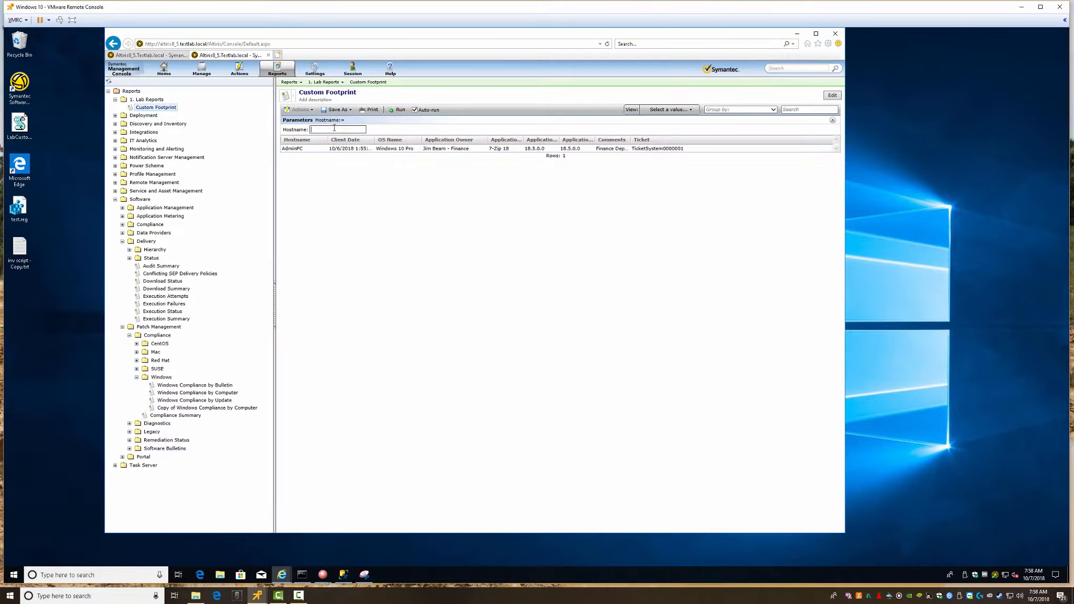
Create a new SQL report in the 1. Lab Reports folder
{"action": "right_click", "coordinate": [148, 102]}
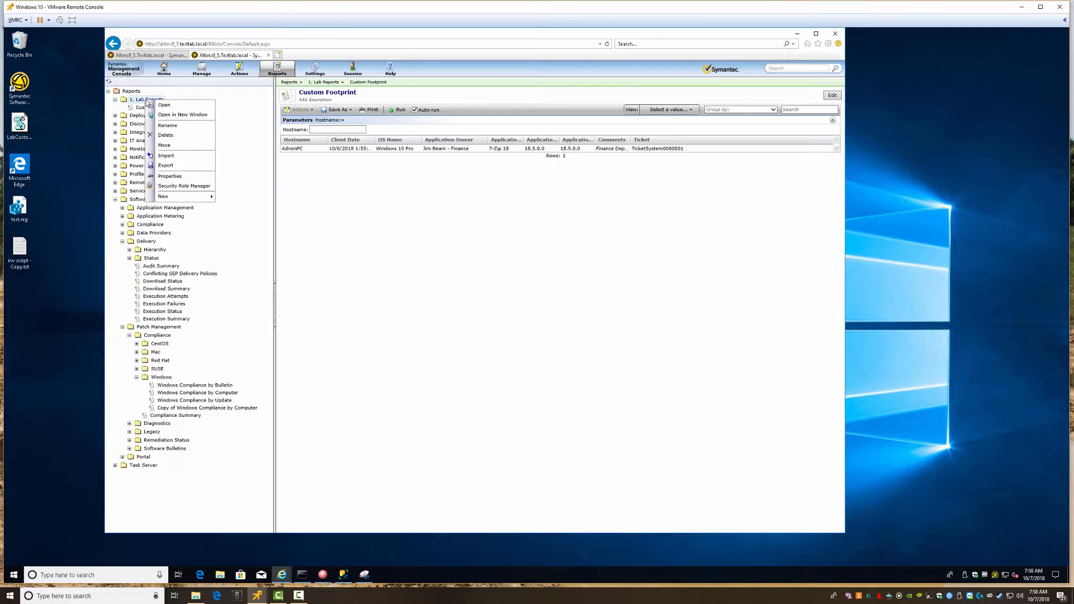
{"action": "mouse_move", "coordinate": [210, 197]}
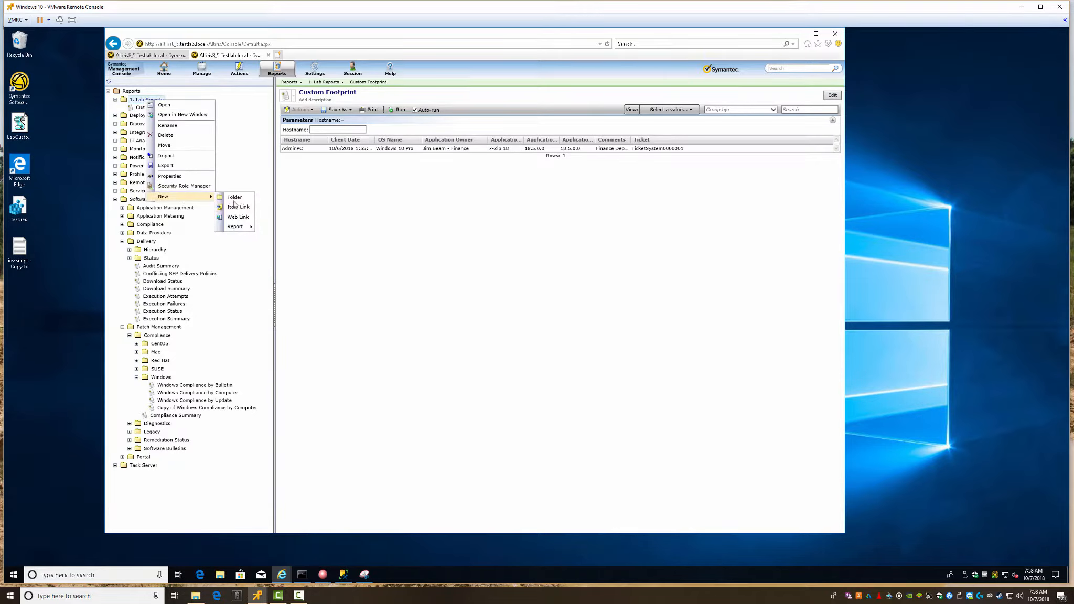
{"action": "mouse_move", "coordinate": [240, 227]}
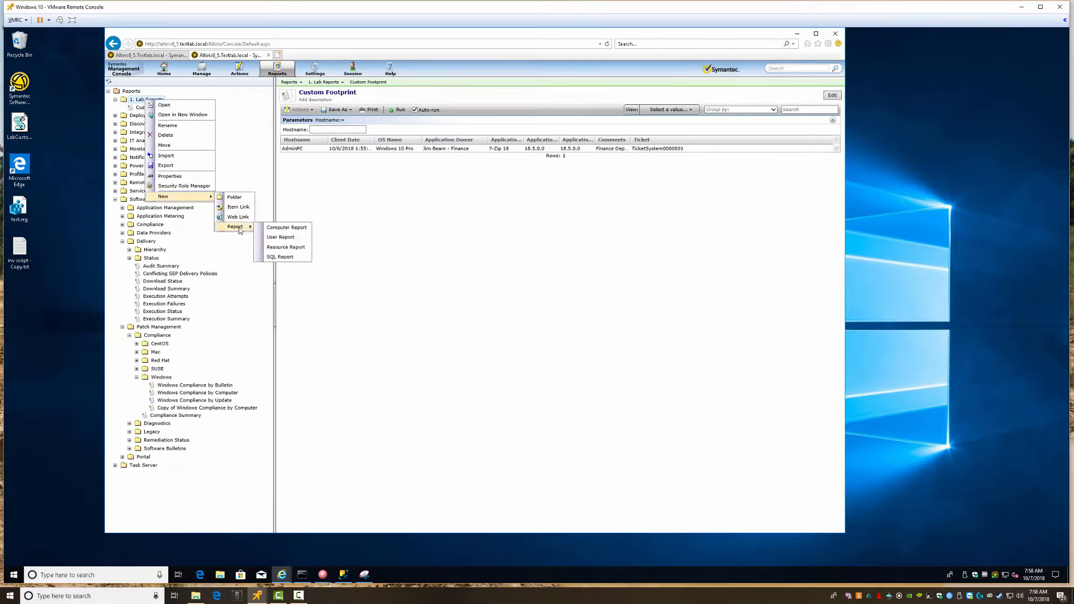
{"action": "left_click", "coordinate": [284, 257]}
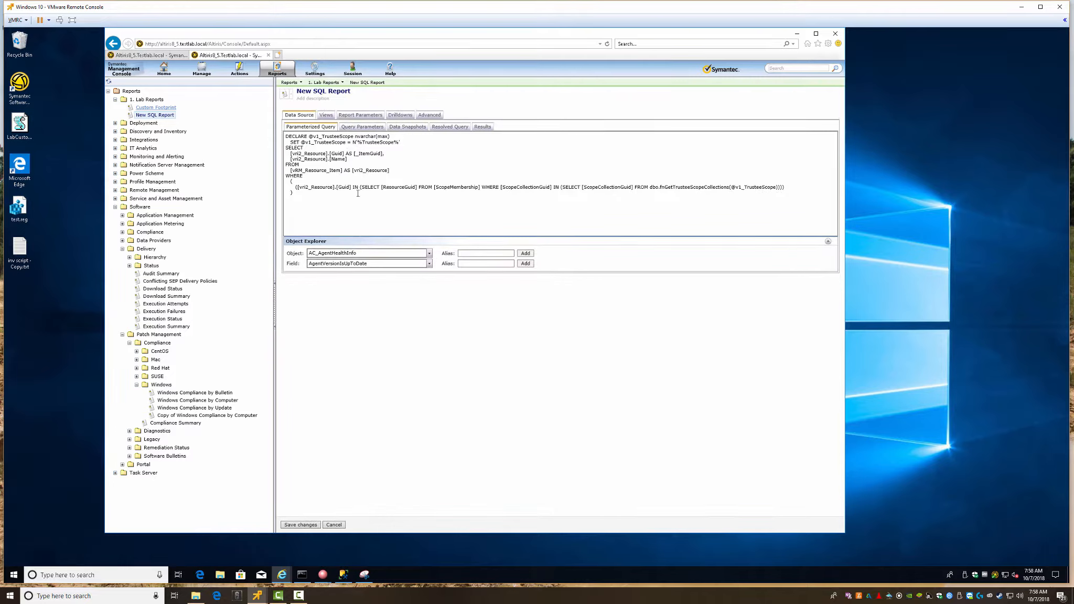
Replace the report's default query with "Select * from inv_aex_ac_identification", save it, and widen the Guid and Name result columns
{"action": "key", "text": "ctrl+a"}
{"action": "type", "text": "Selec"}
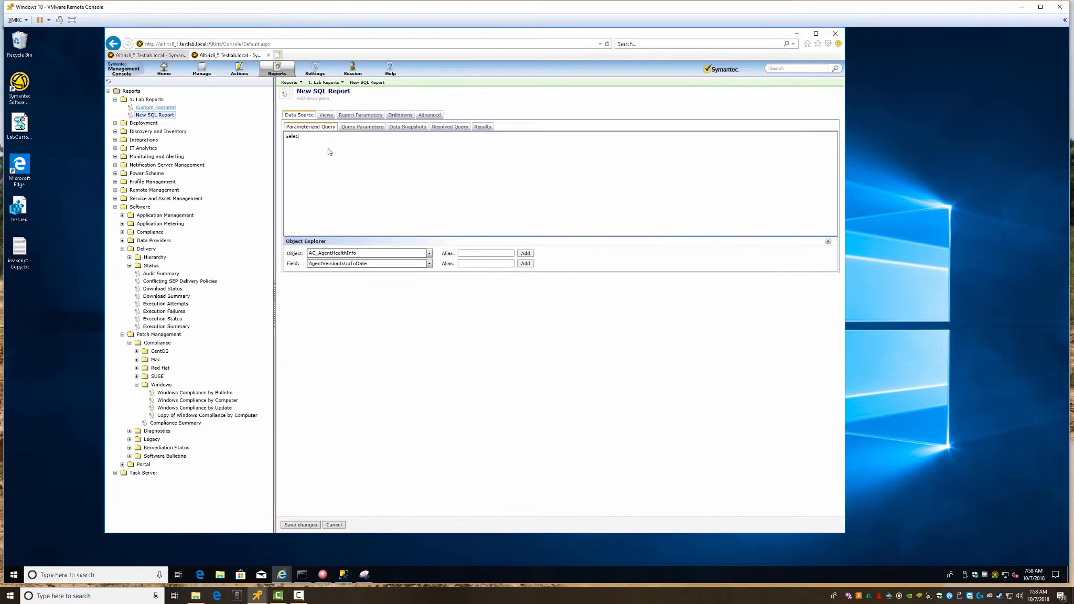
{"action": "type", "text": "t * from inv_"}
{"action": "type", "text": "aex_ac_"}
{"action": "type", "text": "identification"}
{"action": "left_click", "coordinate": [300, 525]}
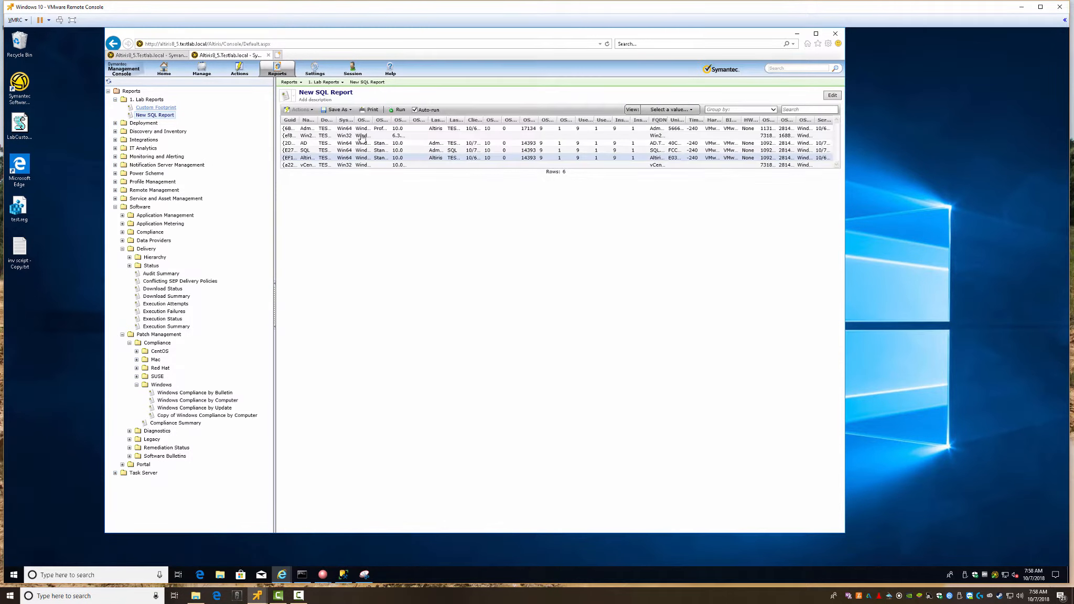
{"action": "left_click_drag", "start_coordinate": [301, 119], "coordinate": [362, 122]}
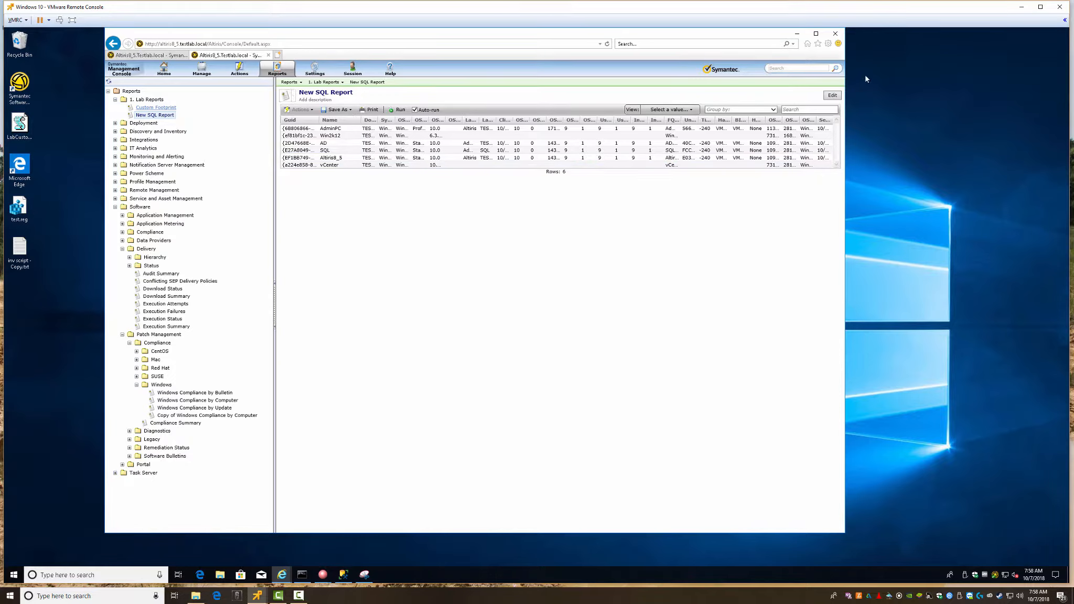
Reopen the new SQL report for editing and change its title to "INV AEX AC IDENTIFICATION"
{"action": "left_click", "coordinate": [832, 95]}
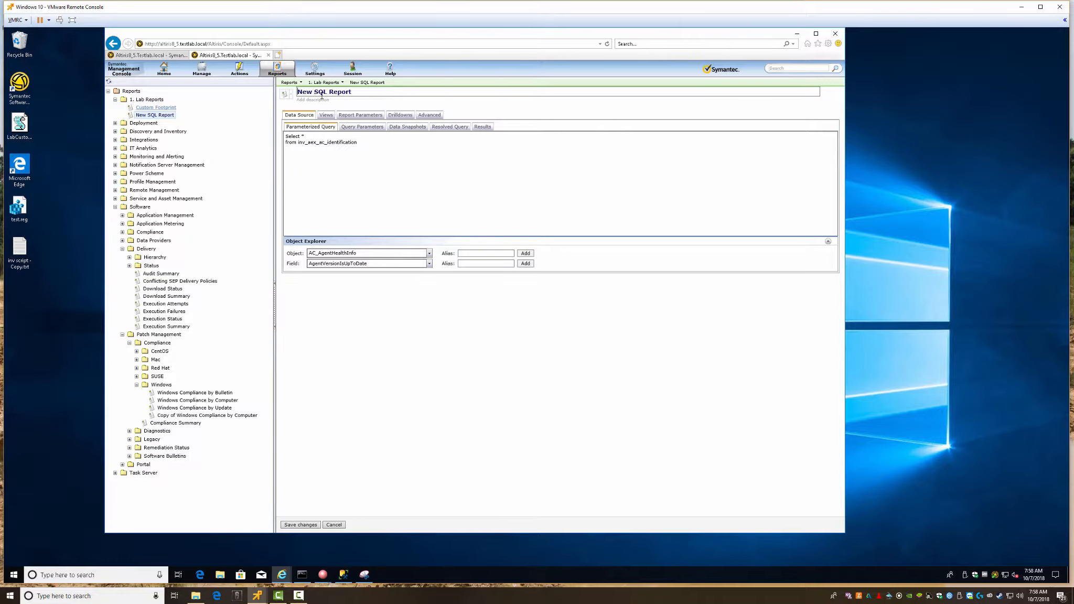
{"action": "triple_click", "coordinate": [322, 92]}
{"action": "type", "text": "INV AEX AC IDENTIFICATION"}
{"action": "left_click", "coordinate": [354, 150]}
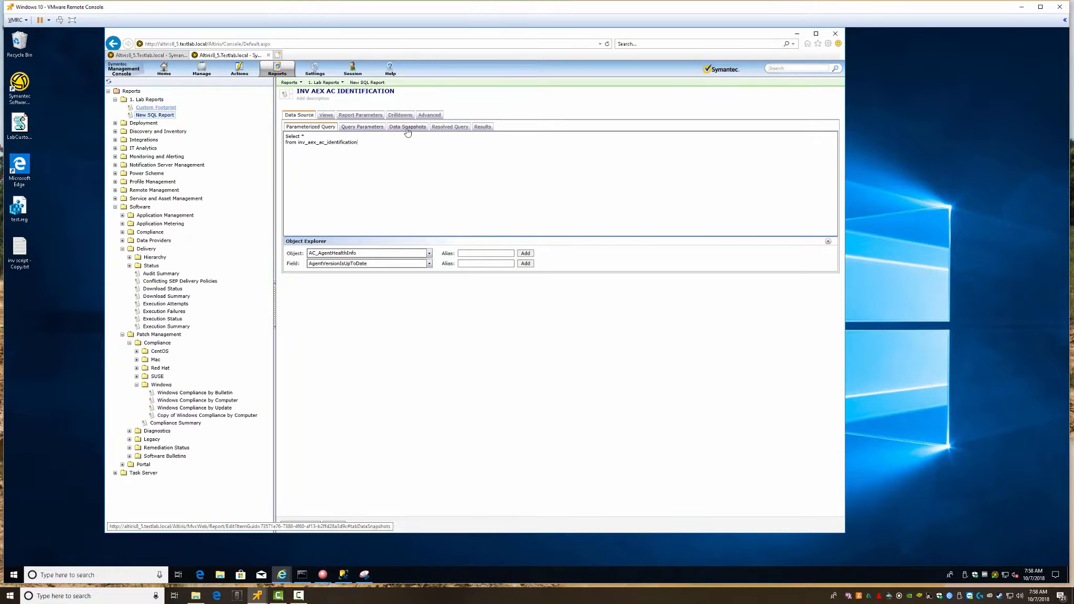
Review the report's query parameters, data snapshots, resolved query, results, advanced options, drilldowns, report parameters and views
{"action": "left_click", "coordinate": [364, 128]}
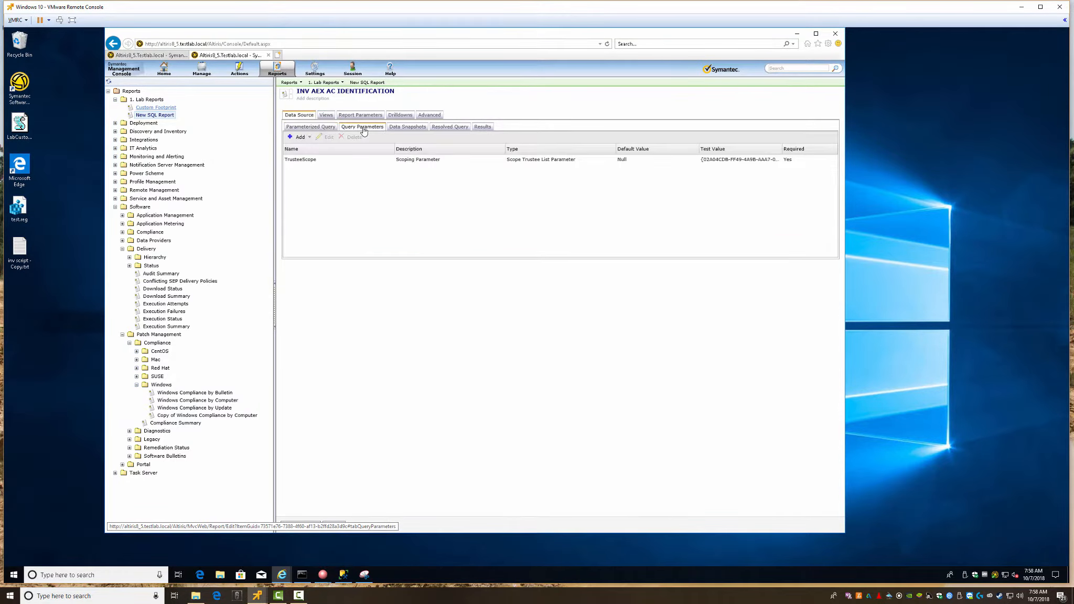
{"action": "left_click", "coordinate": [396, 128]}
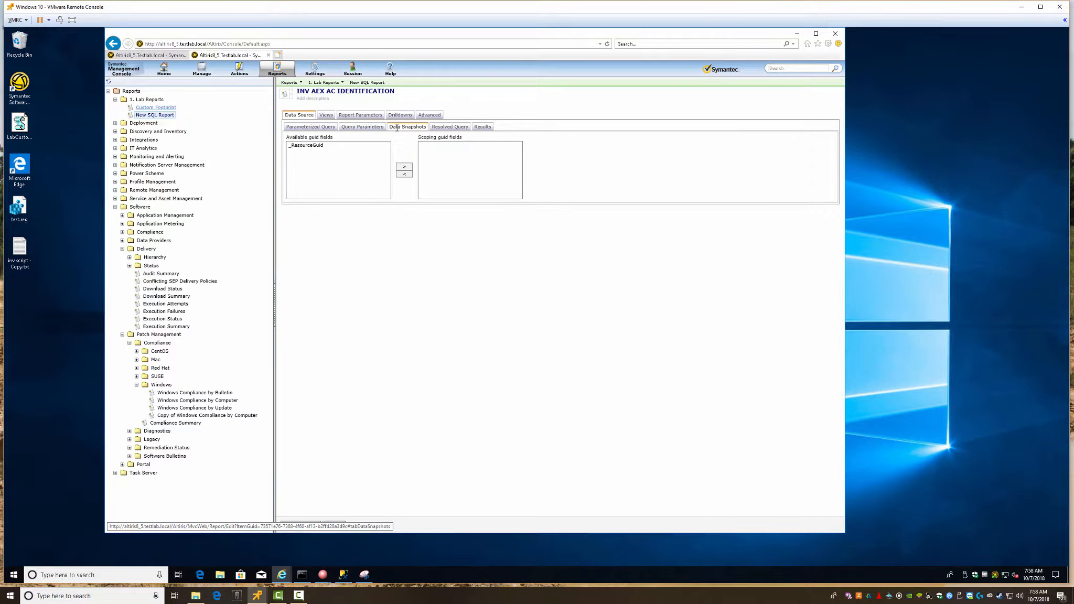
{"action": "left_click", "coordinate": [446, 127]}
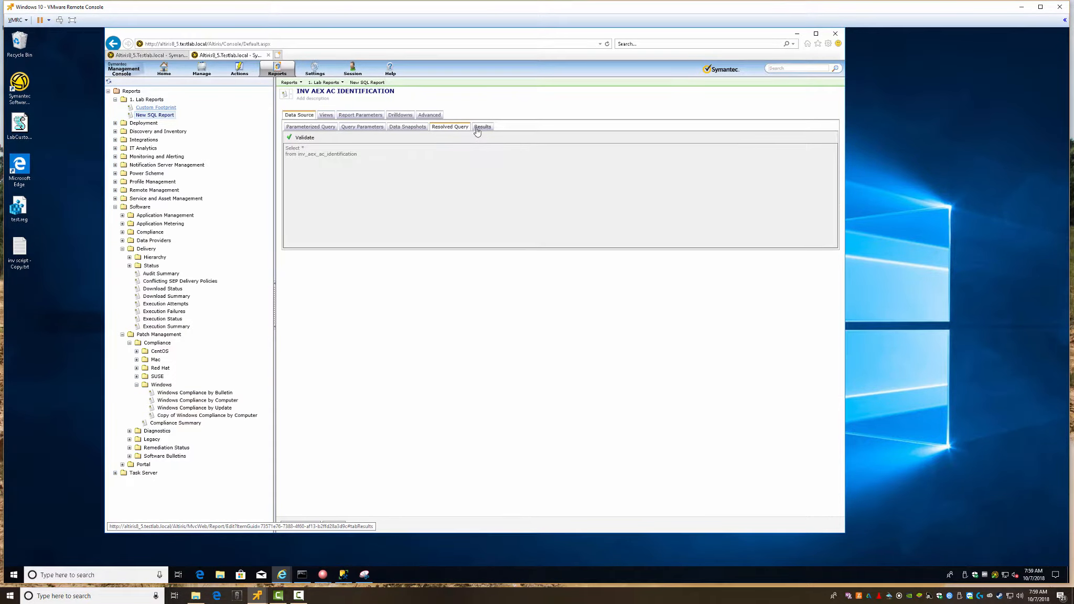
{"action": "left_click", "coordinate": [483, 127]}
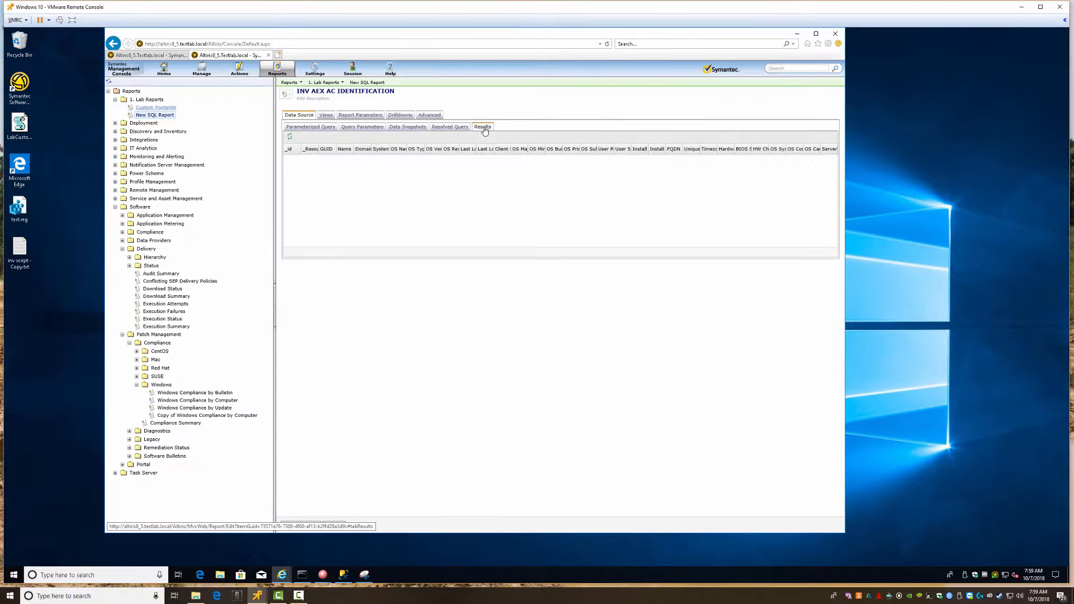
{"action": "left_click", "coordinate": [430, 115]}
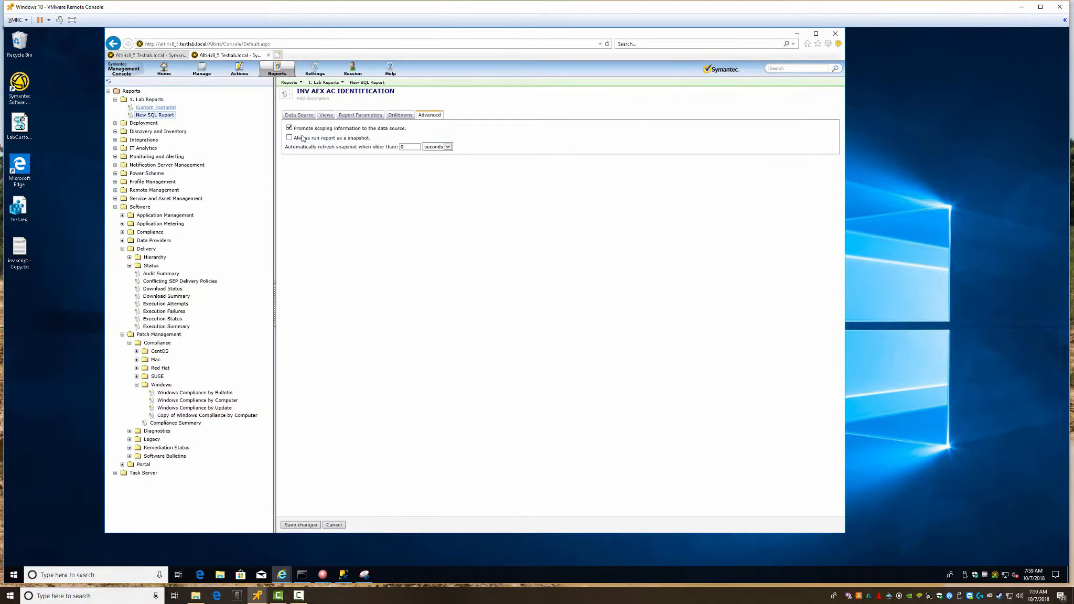
{"action": "left_click", "coordinate": [398, 117]}
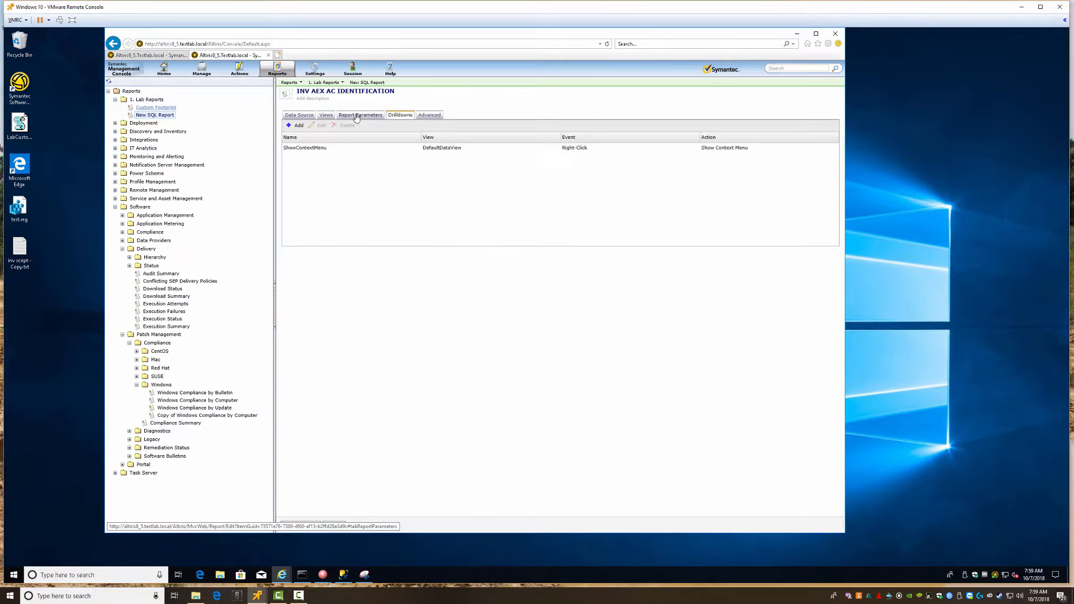
{"action": "left_click", "coordinate": [357, 116]}
{"action": "left_click", "coordinate": [329, 116]}
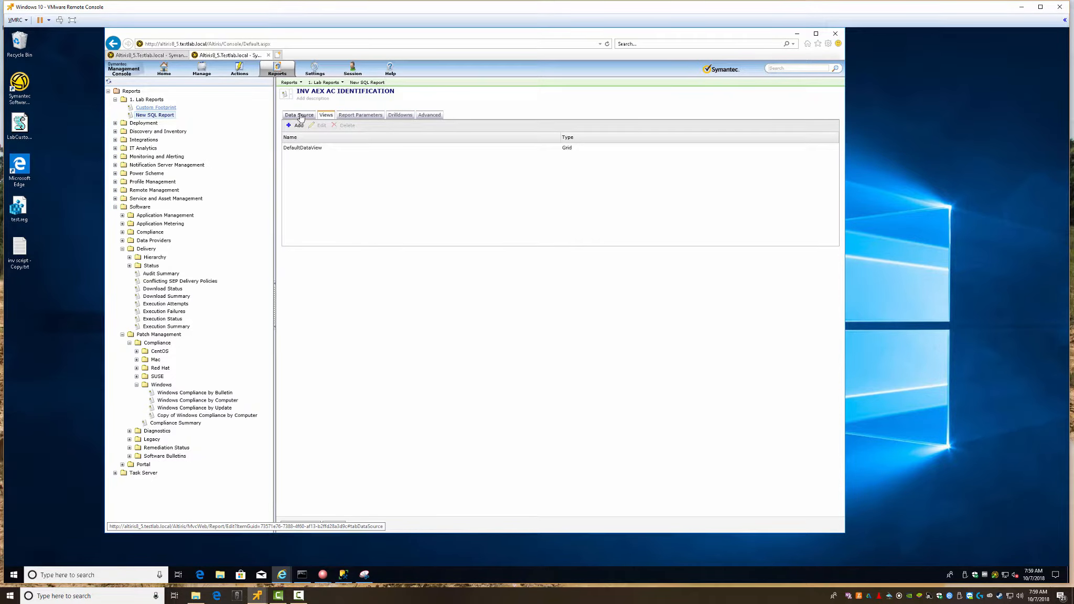
{"action": "left_click", "coordinate": [297, 116]}
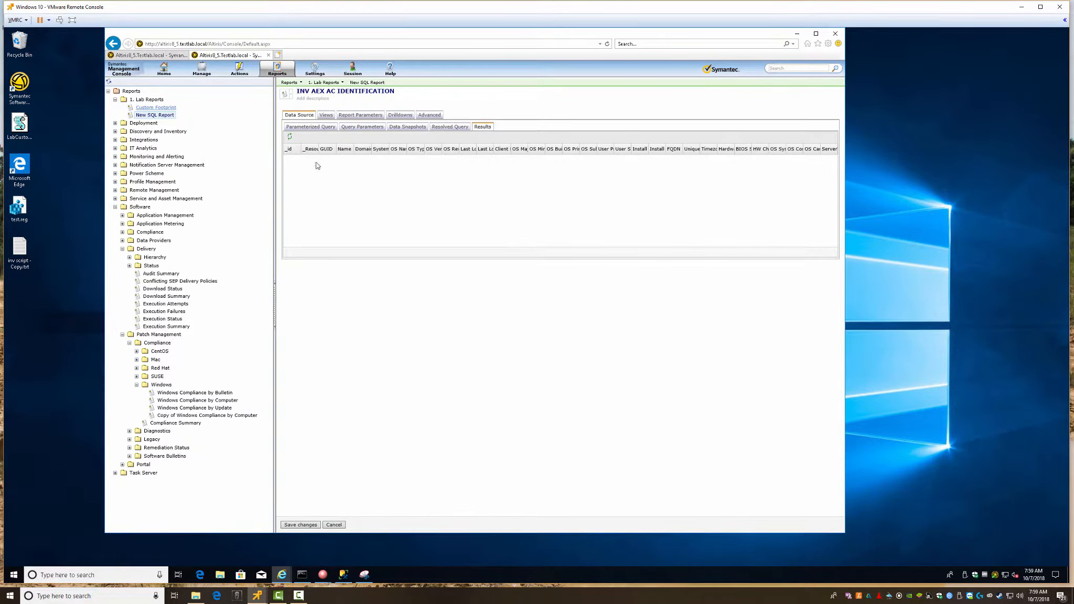
Switch to SQL Server Management Studio and replace the existing footprint query with a "Select *" line
{"action": "left_click", "coordinate": [341, 576]}
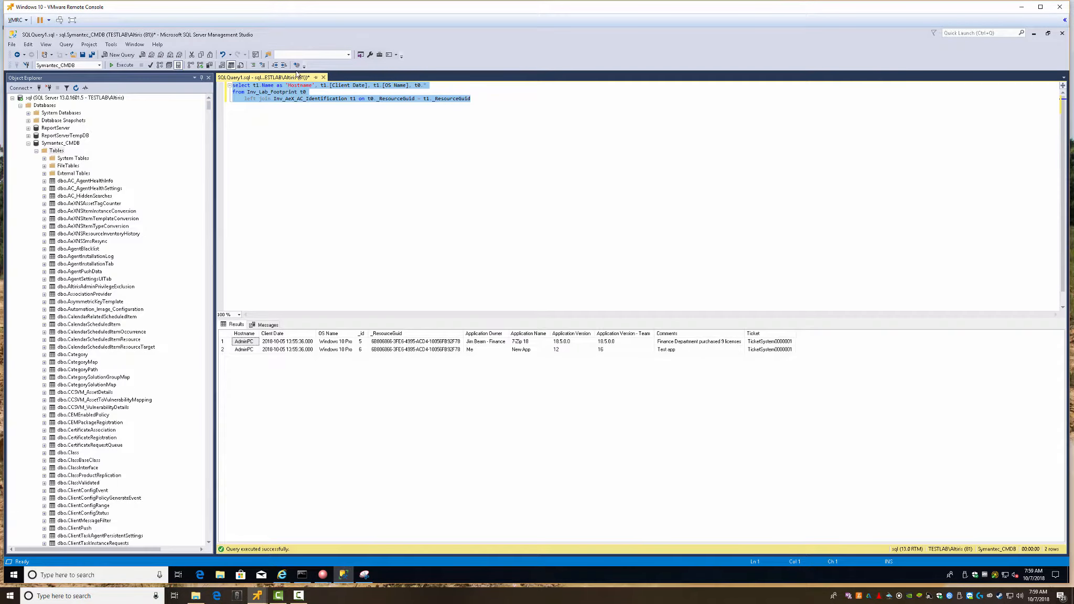
{"action": "left_click", "coordinate": [332, 101]}
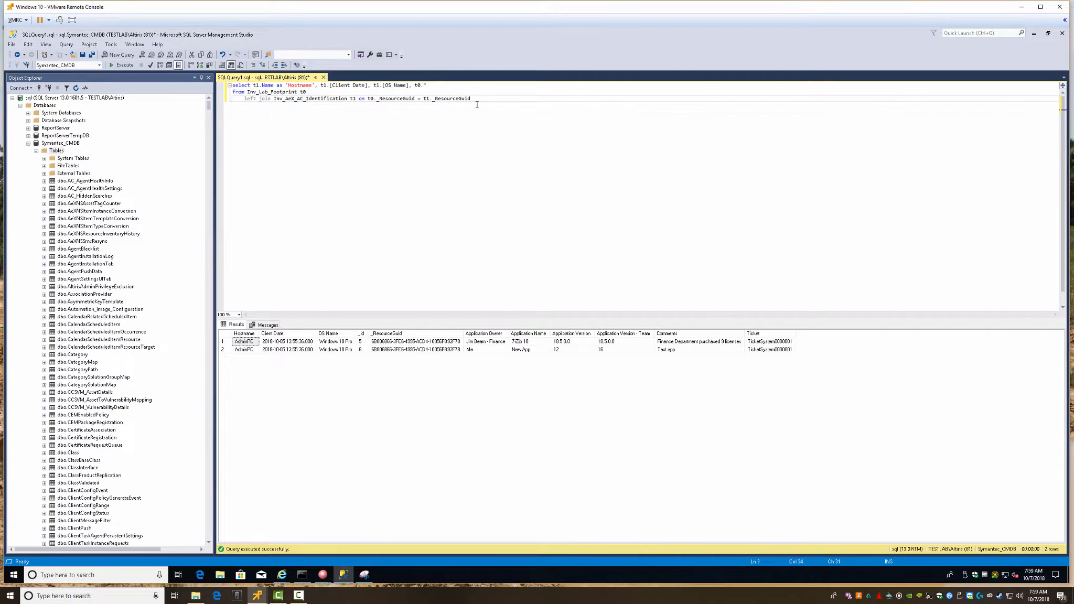
{"action": "left_click_drag", "start_coordinate": [477, 105], "coordinate": [203, 80]}
{"action": "type", "text": "S"}
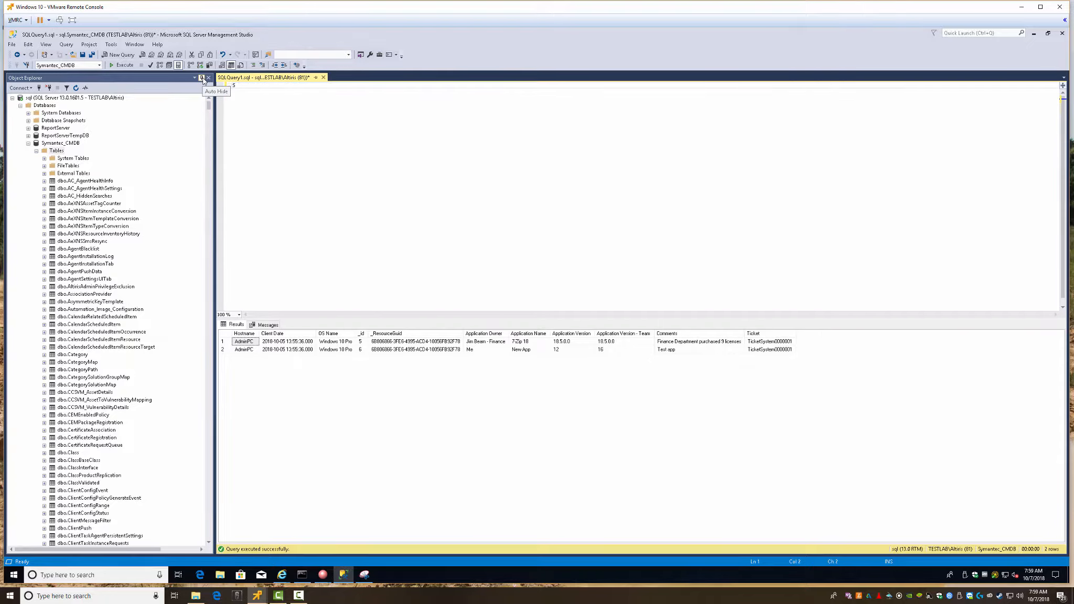
{"action": "type", "text": "elect *"}
{"action": "key", "text": "Return"}
Complete the query with "from Inv_AeX_AC_Identification" and execute it
{"action": "type", "text": "from inv"}
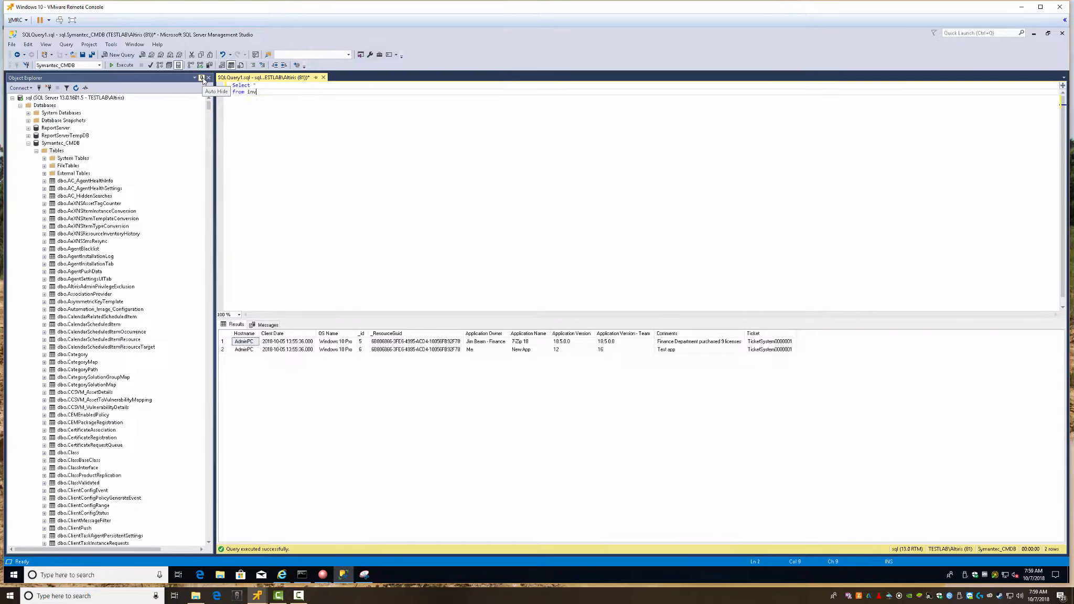
{"action": "type", "text": "_qae"}
{"action": "key", "text": "BackSpace"}
{"action": "type", "text": "aex"}
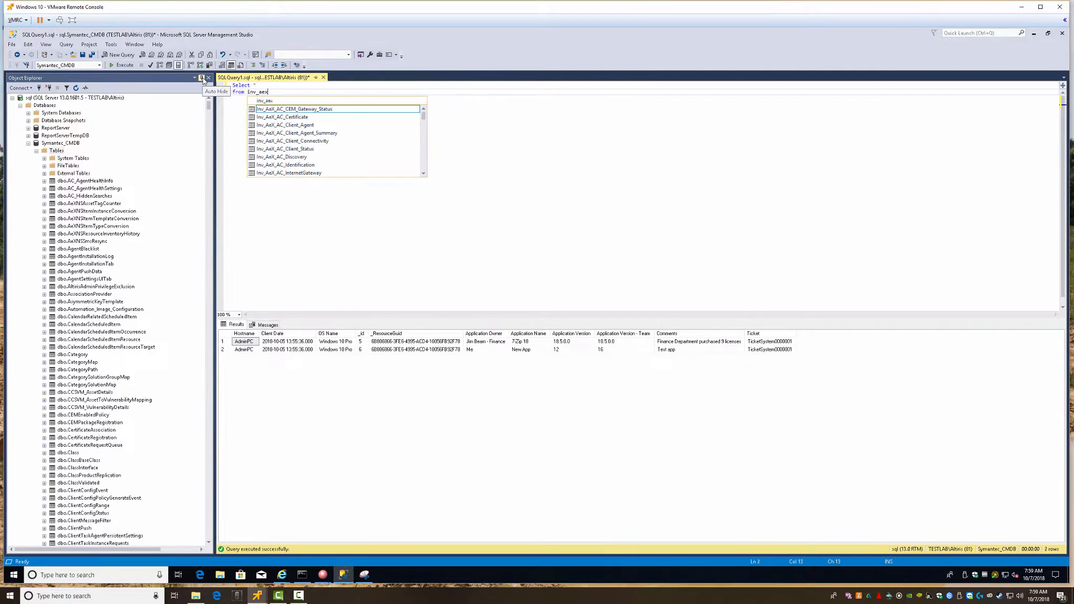
{"action": "key", "text": "Down"}
{"action": "key", "text": "Down"}
{"action": "key", "text": "Down"}
{"action": "key", "text": "Down"}
{"action": "key", "text": "Down"}
{"action": "key", "text": "Down"}
{"action": "key", "text": "Down"}
{"action": "key", "text": "Down"}
{"action": "key", "text": "Escape"}
{"action": "key", "text": "Tab"}
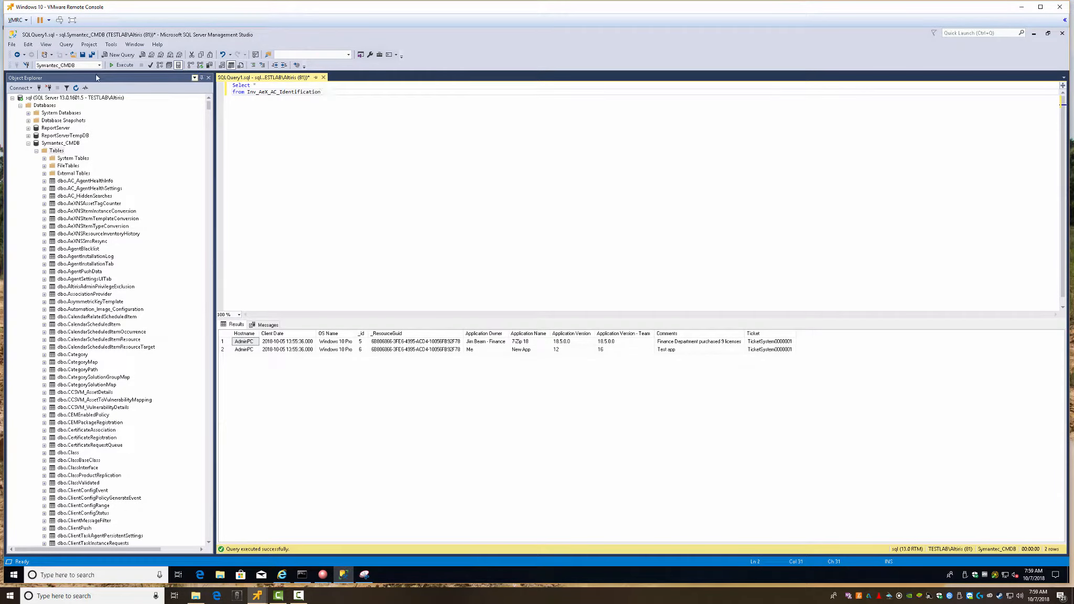
{"action": "key", "text": "F5"}
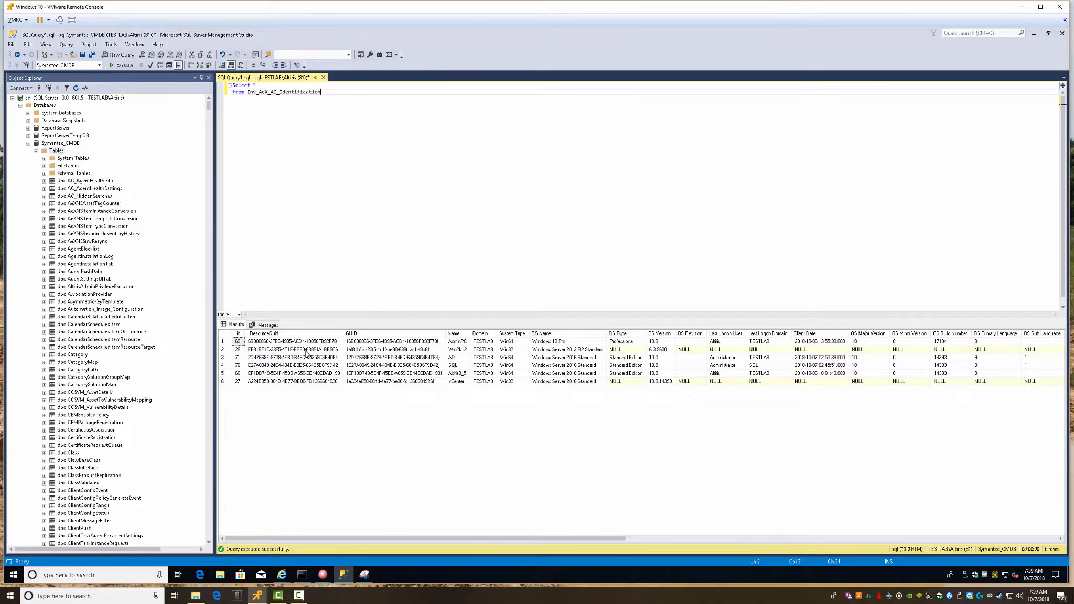
Remove the asterisk from the Select line and give the Inv_AeX_AC_Identification table the alias t0
{"action": "double_click", "coordinate": [255, 86]}
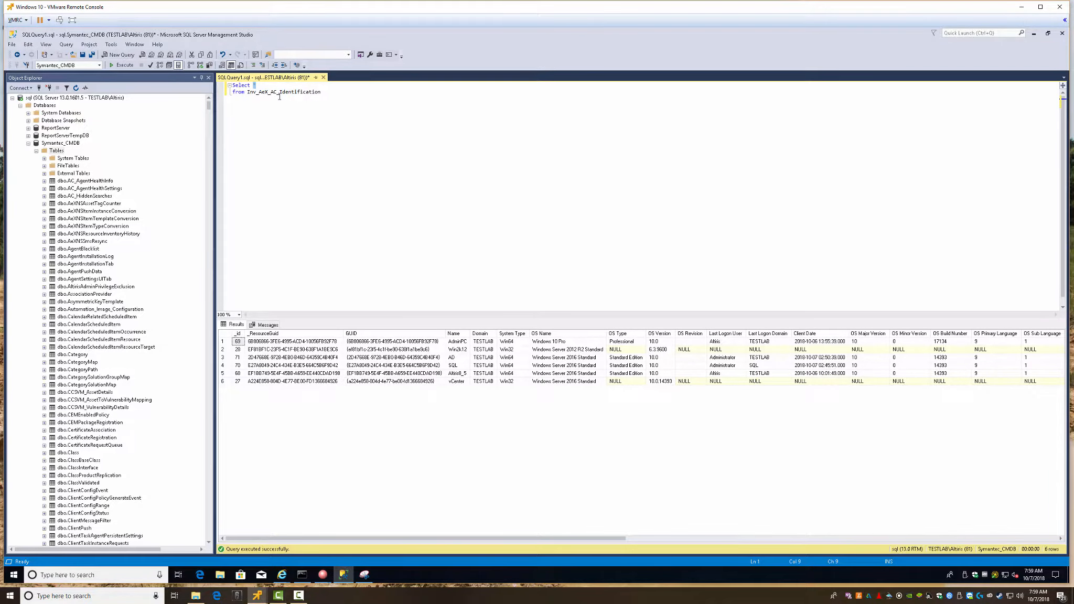
{"action": "key", "text": "BackSpace"}
{"action": "key", "text": "ctrl+space"}
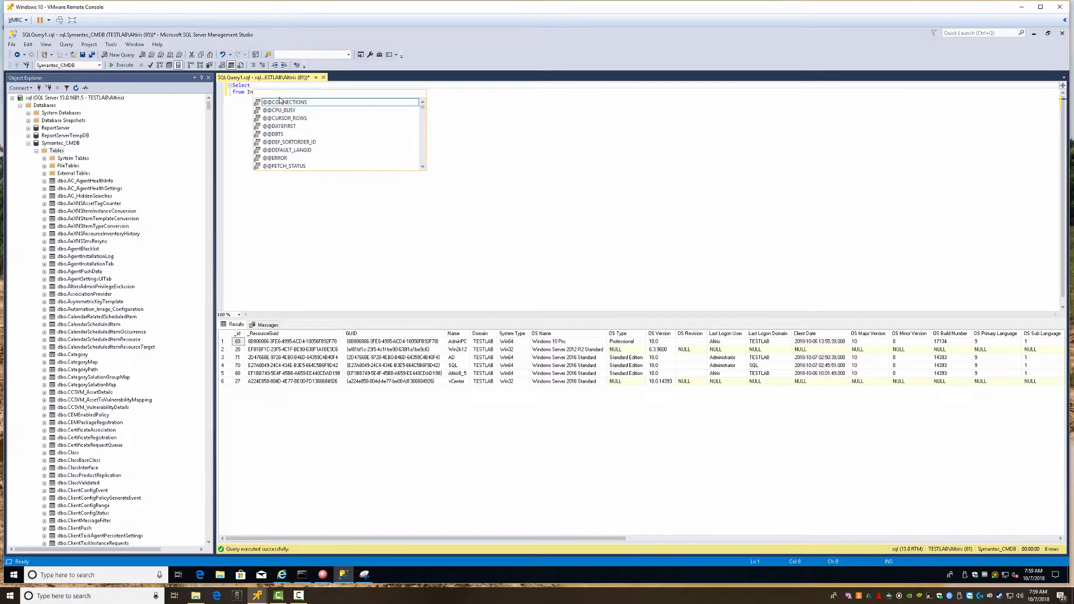
{"action": "left_click", "coordinate": [246, 104]}
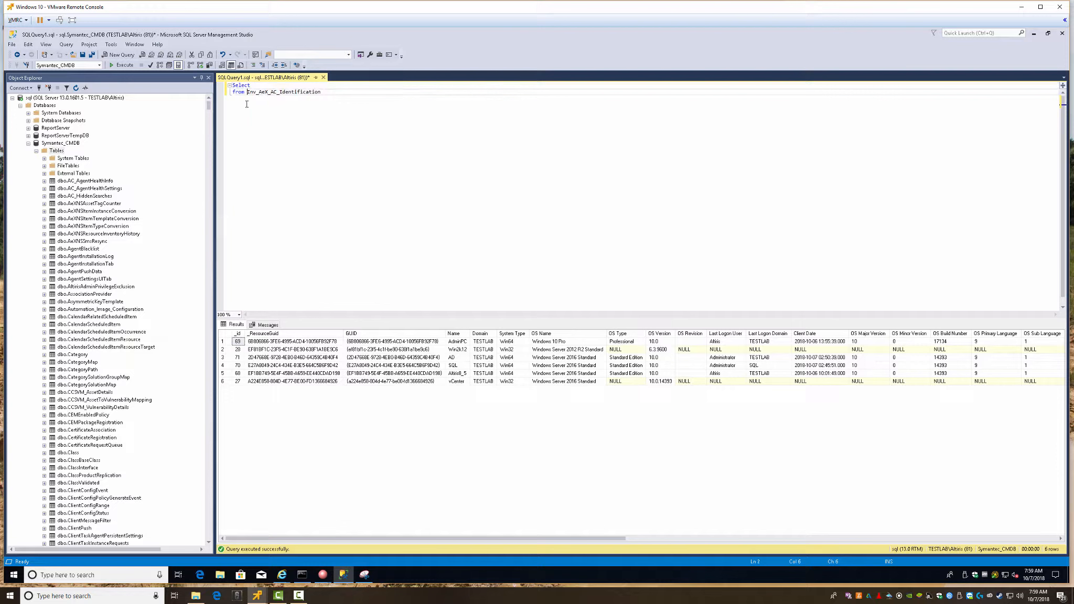
{"action": "left_click", "coordinate": [334, 92]}
{"action": "key", "text": "Up"}
{"action": "key", "text": "Up"}
List the columns t0._ResourceGuid, t0.Name as 'Hostname' and t0.Domain in the Select line
{"action": "type", "text": "t0."}
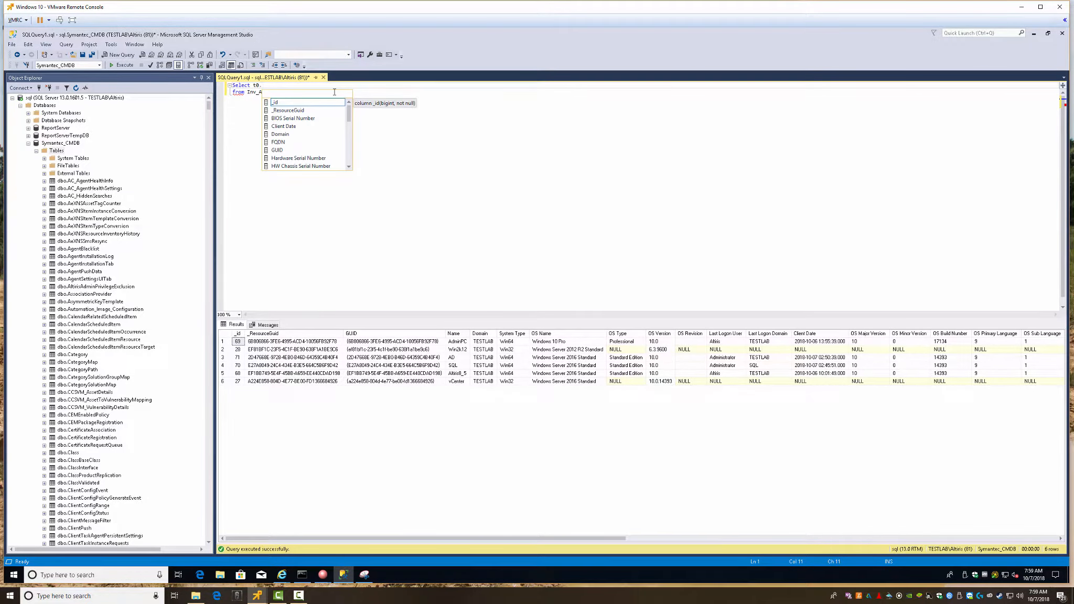
{"action": "type", "text": "_ResourceGuid"}
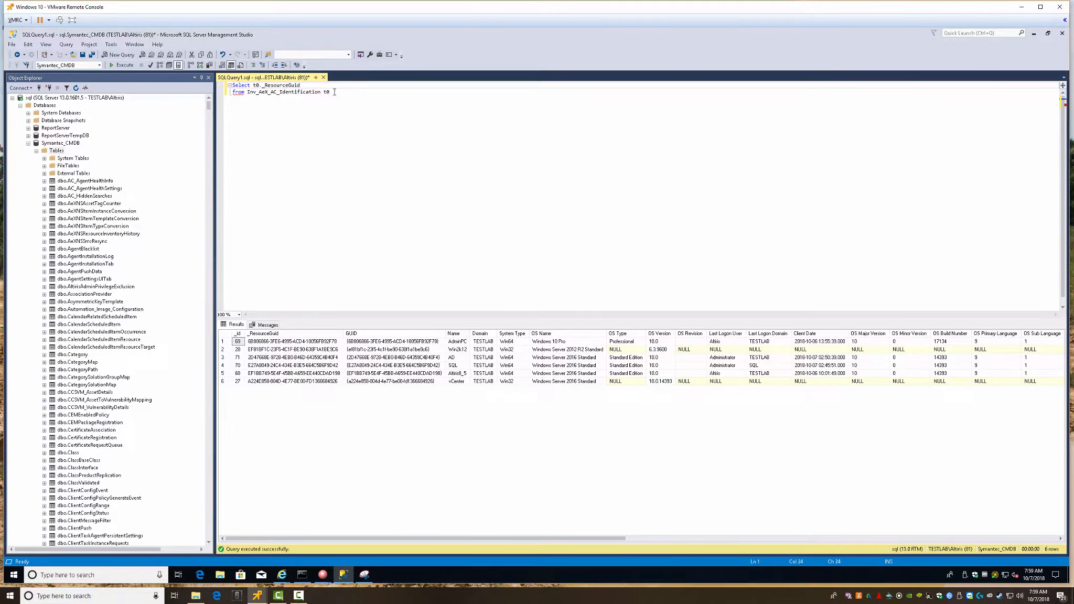
{"action": "type", "text": ", t0.Name as 'Hostname', t"}
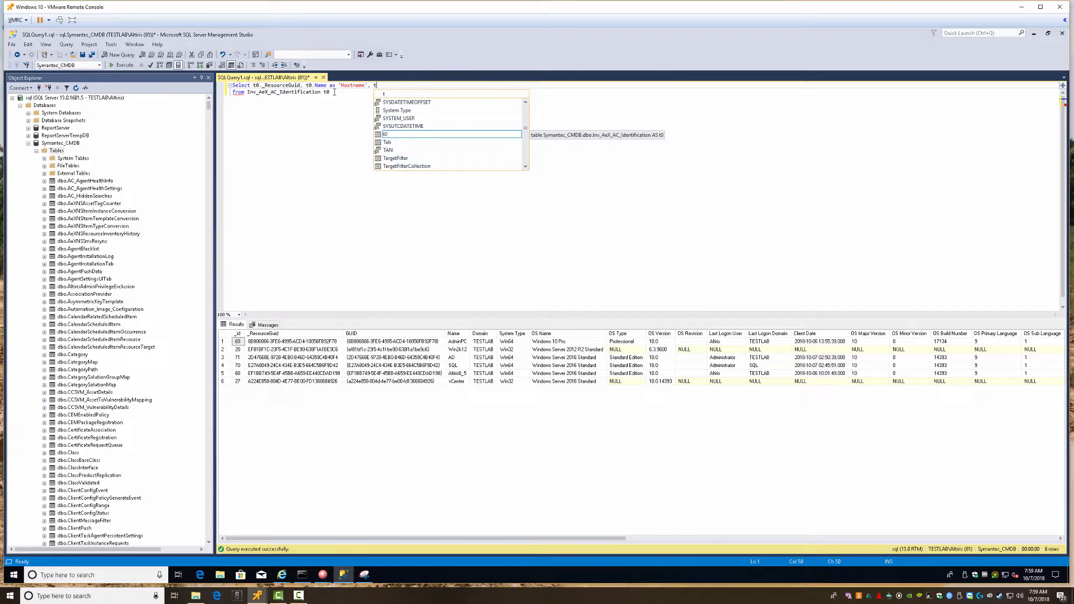
{"action": "type", "text": "0.d"}
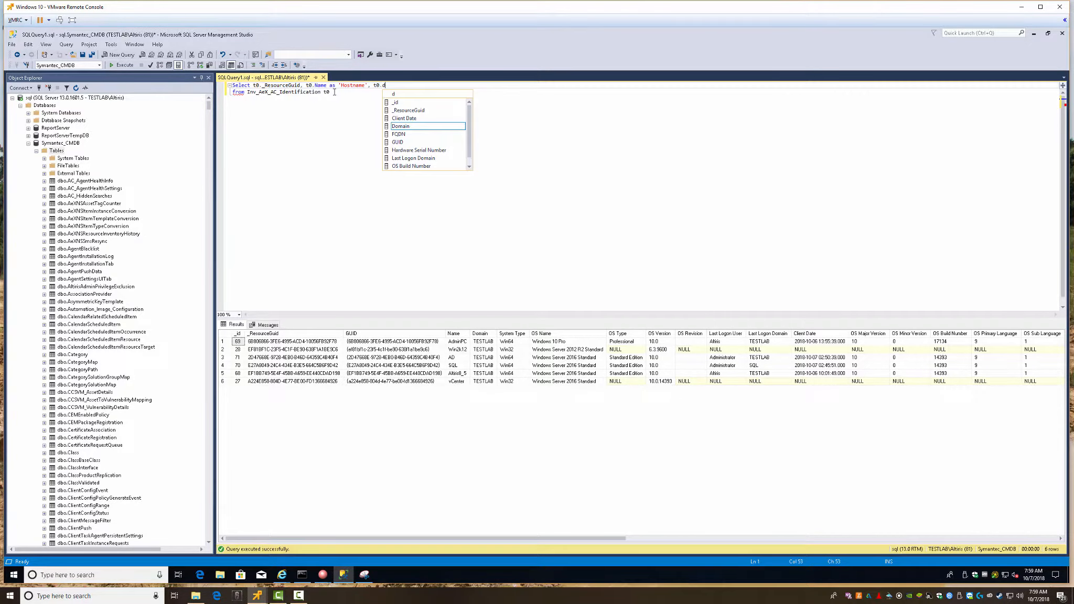
{"action": "key", "text": "Tab"}
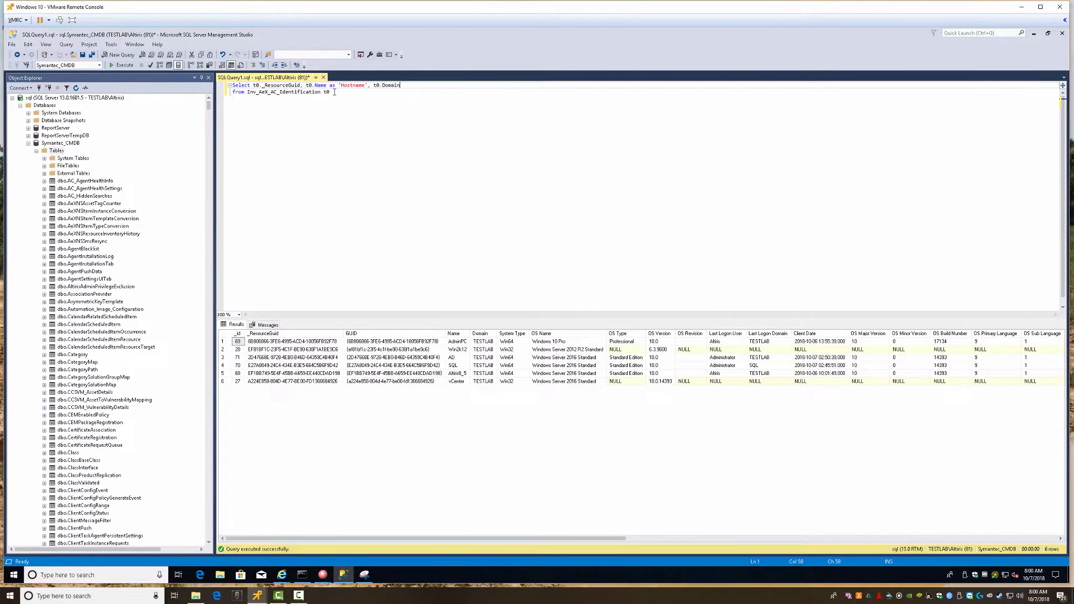
Append the columns t0.[OS Name] and t0.[Last Logon User] to the end of the Select line
{"action": "type", "text": ", t0.os"}
{"action": "key", "text": "Down"}
{"action": "key", "text": "Down"}
{"action": "key", "text": "Down"}
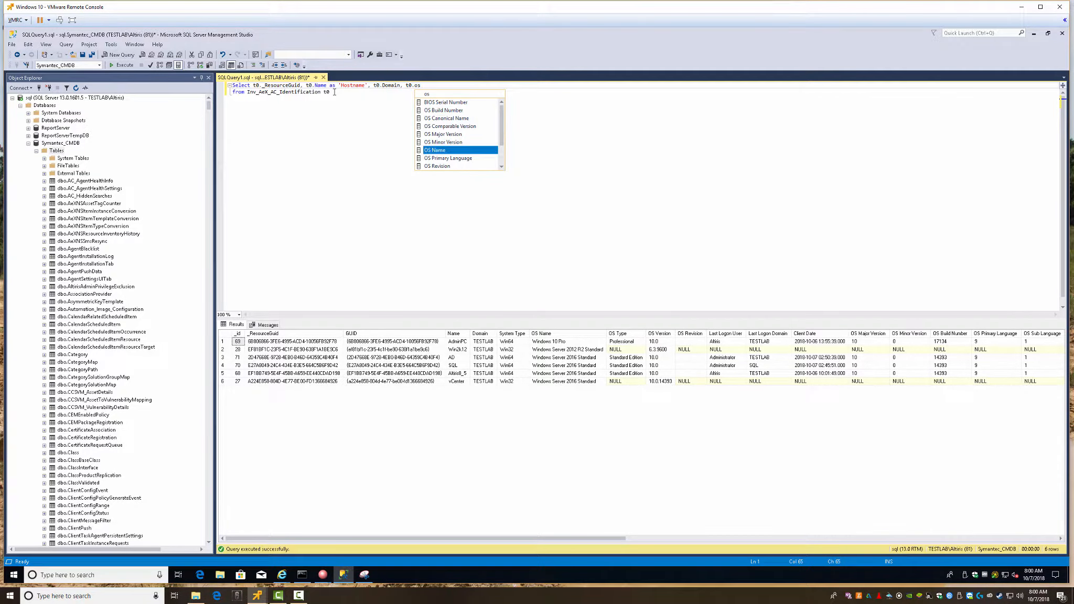
{"action": "key", "text": "Tab"}
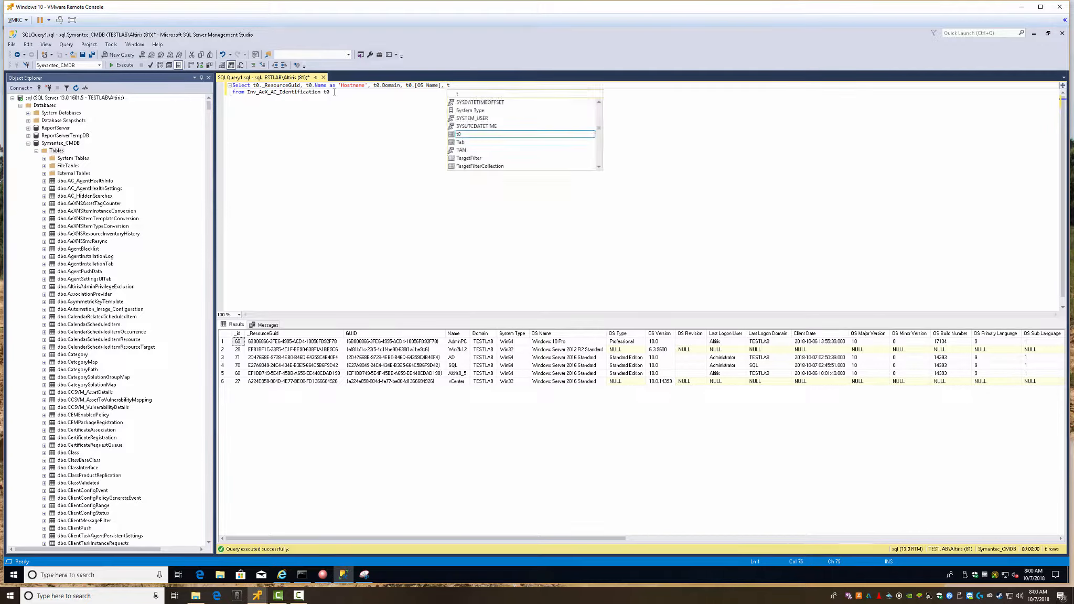
{"action": "type", "text": ", t0."}
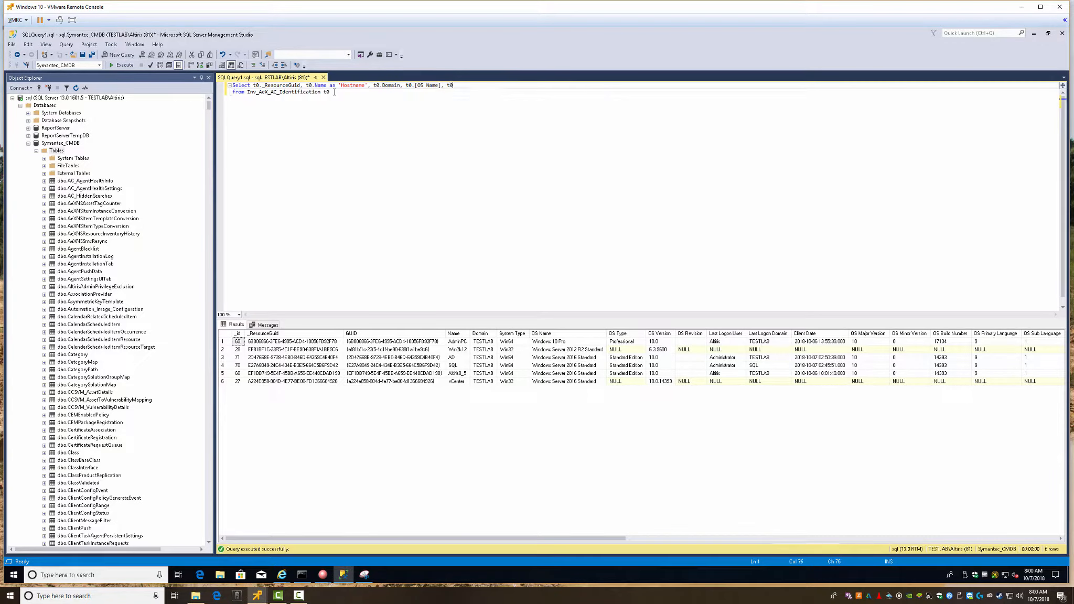
{"action": "type", "text": "last"}
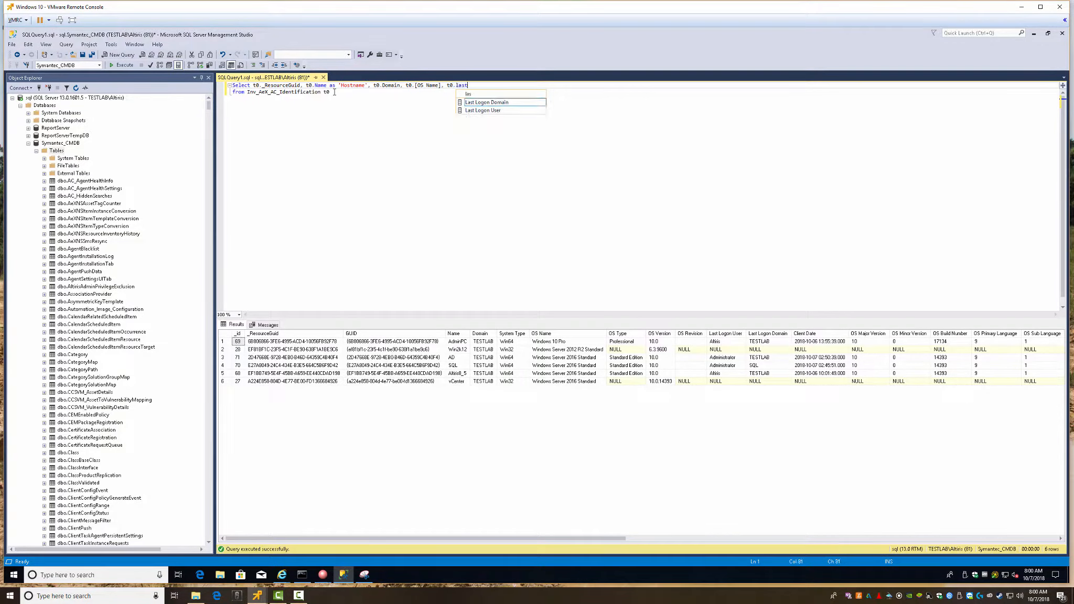
{"action": "key", "text": "Down"}
{"action": "key", "text": "Tab"}
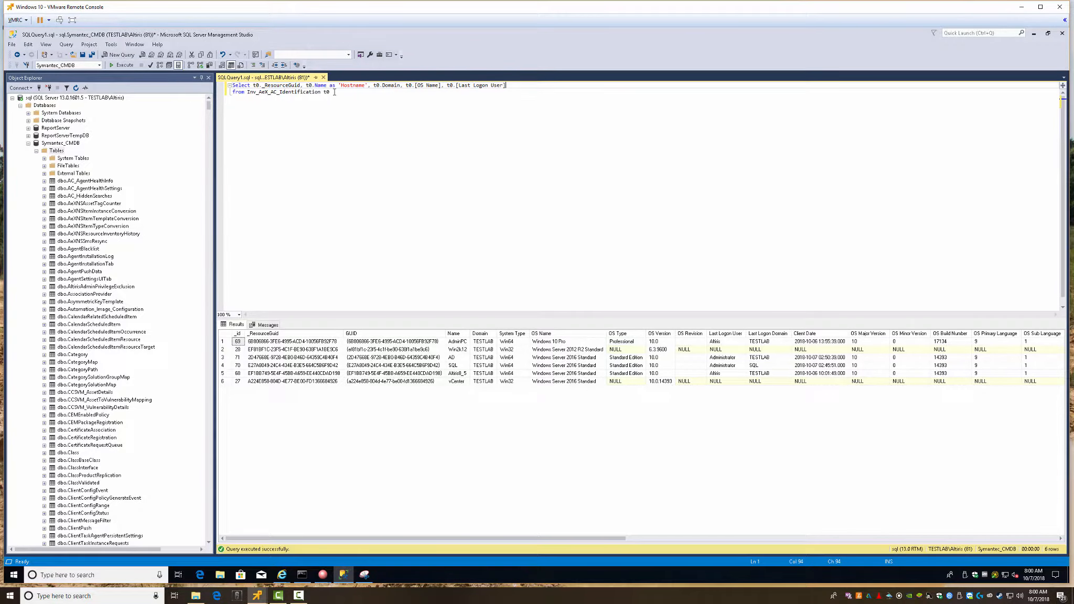
Add the column t0.[Client Date] to the Select line and place it directly after the 'Hostname' column
{"action": "type", "text": ", t0.cl"}
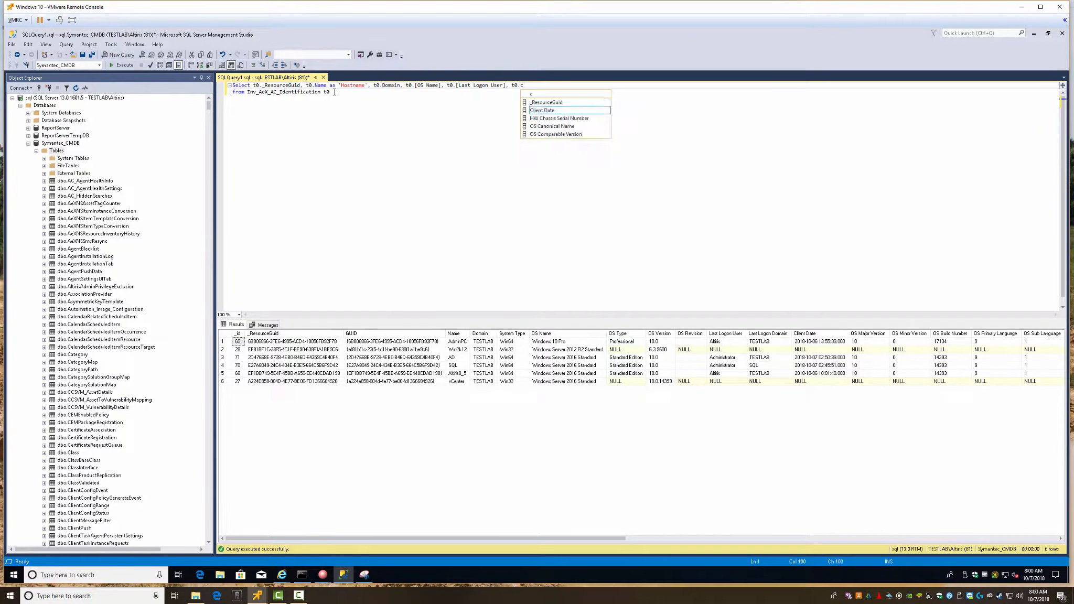
{"action": "key", "text": "Tab"}
{"action": "key", "text": "shift+Left"}
{"action": "key", "text": "shift+Left"}
{"action": "key", "text": "shift+Left"}
{"action": "key", "text": "shift+Left"}
{"action": "key", "text": "shift+Left"}
{"action": "key", "text": "shift+Left"}
{"action": "key", "text": "shift+Left"}
{"action": "key", "text": "shift+Left"}
{"action": "key", "text": "shift+Left"}
{"action": "key", "text": "shift+Left"}
{"action": "key", "text": "shift+Left"}
{"action": "key", "text": "shift+Left"}
{"action": "key", "text": "shift+Left"}
{"action": "key", "text": "shift+Left"}
{"action": "key", "text": "shift+Left"}
{"action": "key", "text": "shift+Left"}
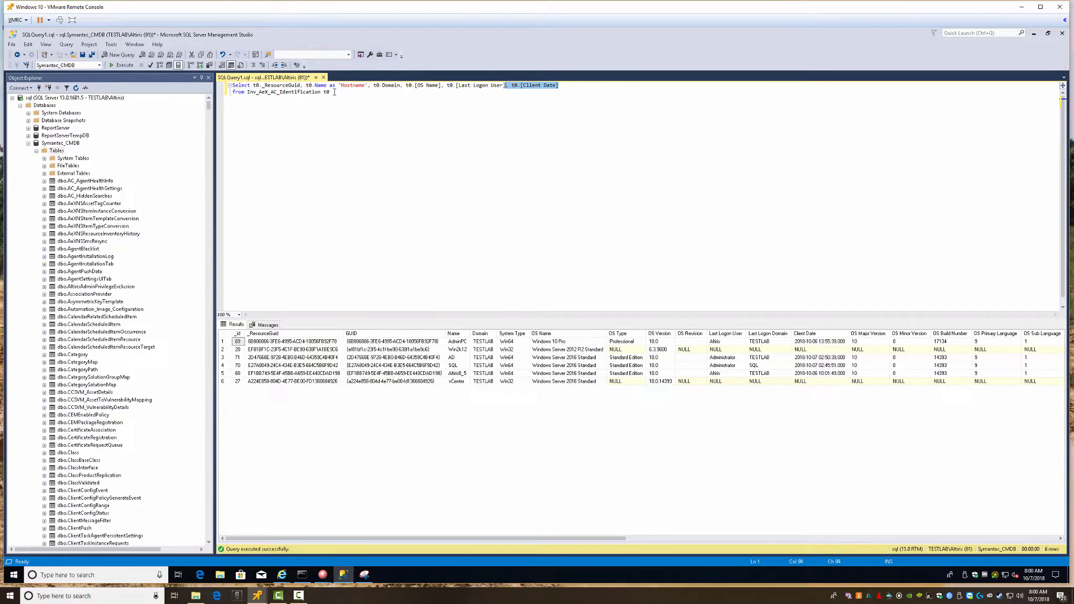
{"action": "key", "text": "Delete"}
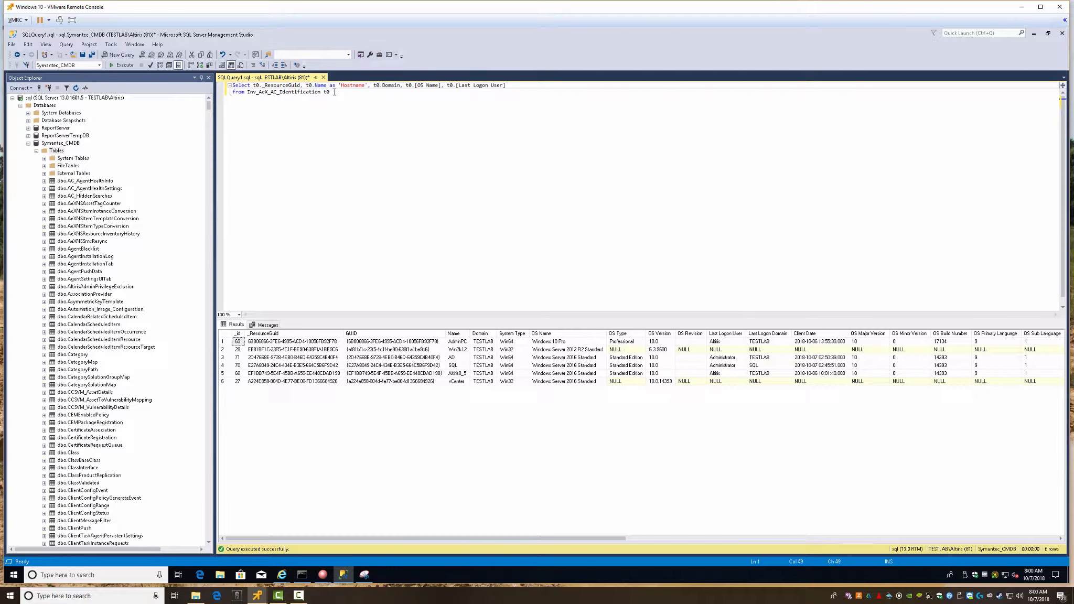
{"action": "key", "text": "Left"}
{"action": "key", "text": "Left"}
{"action": "type", "text": ", t0.[Client Date]"}
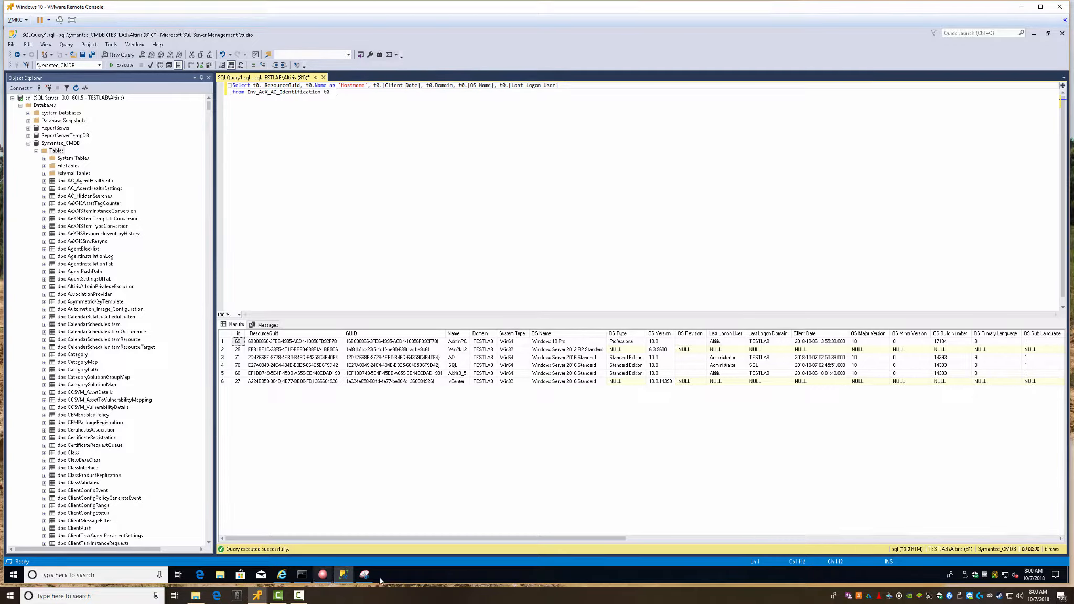
Look through the remaining result columns and start a left join to the Inv_AeX_AC_TCPIP table below the from line
{"action": "left_click_drag", "start_coordinate": [539, 540], "coordinate": [970, 548]}
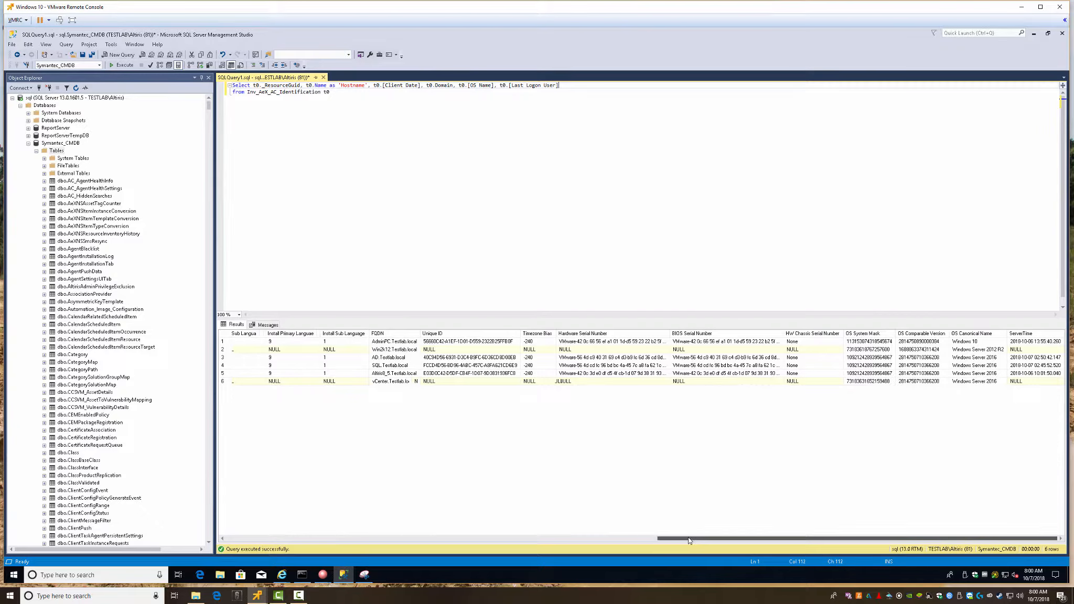
{"action": "left_click_drag", "start_coordinate": [688, 536], "coordinate": [705, 570]}
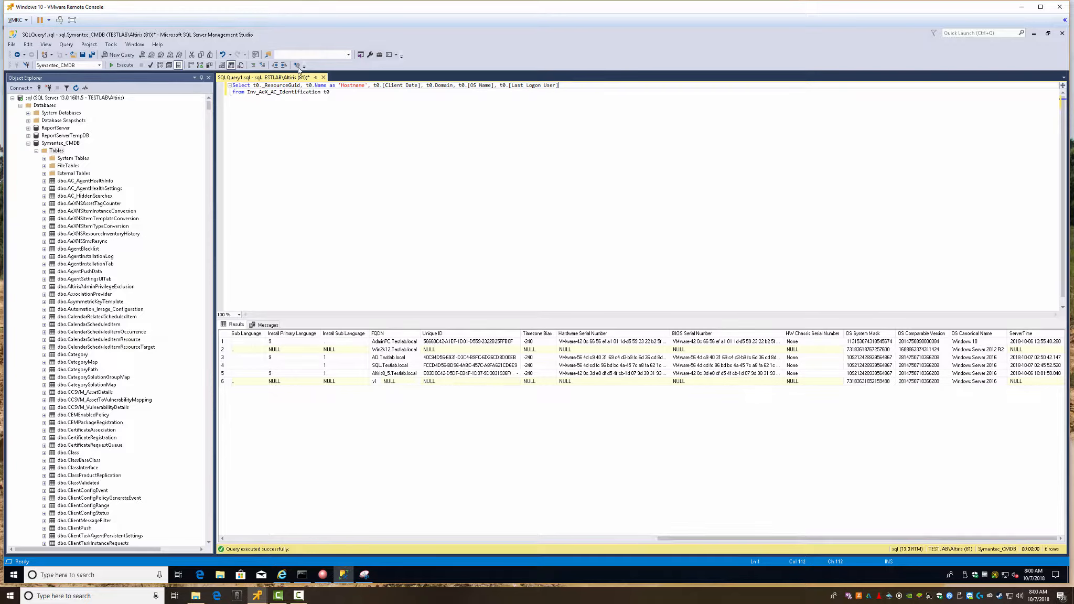
{"action": "left_click", "coordinate": [334, 92]}
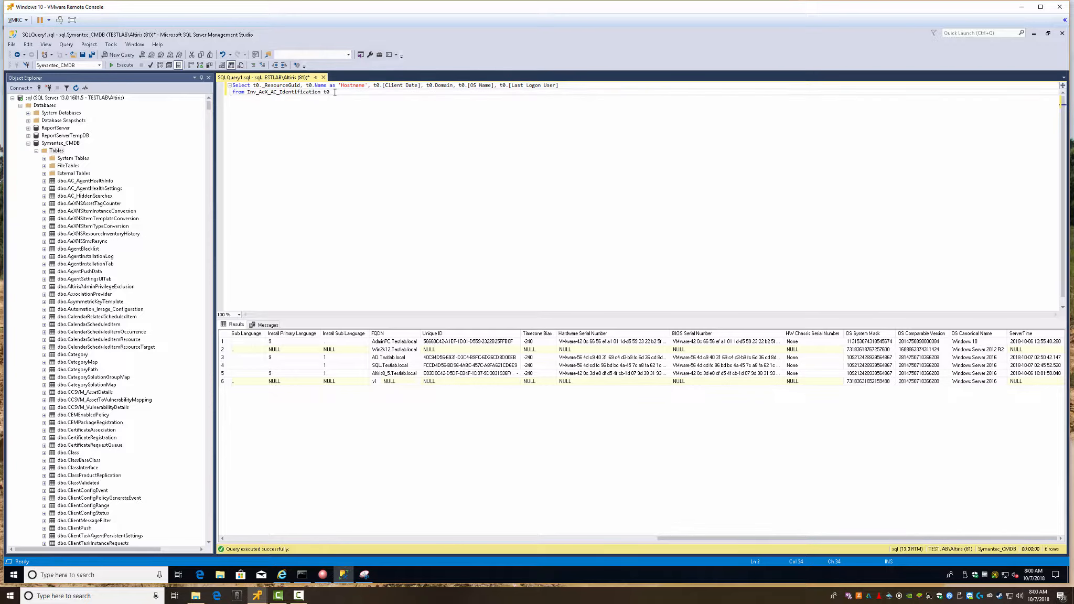
{"action": "key", "text": "Return"}
{"action": "type", "text": "left join"}
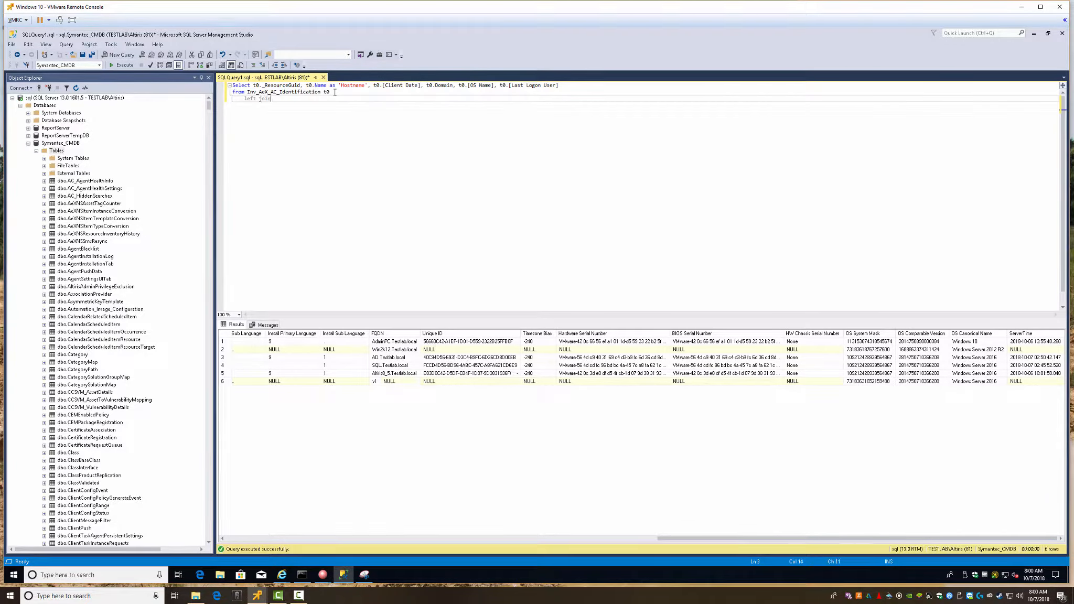
{"action": "type", "text": " tc"}
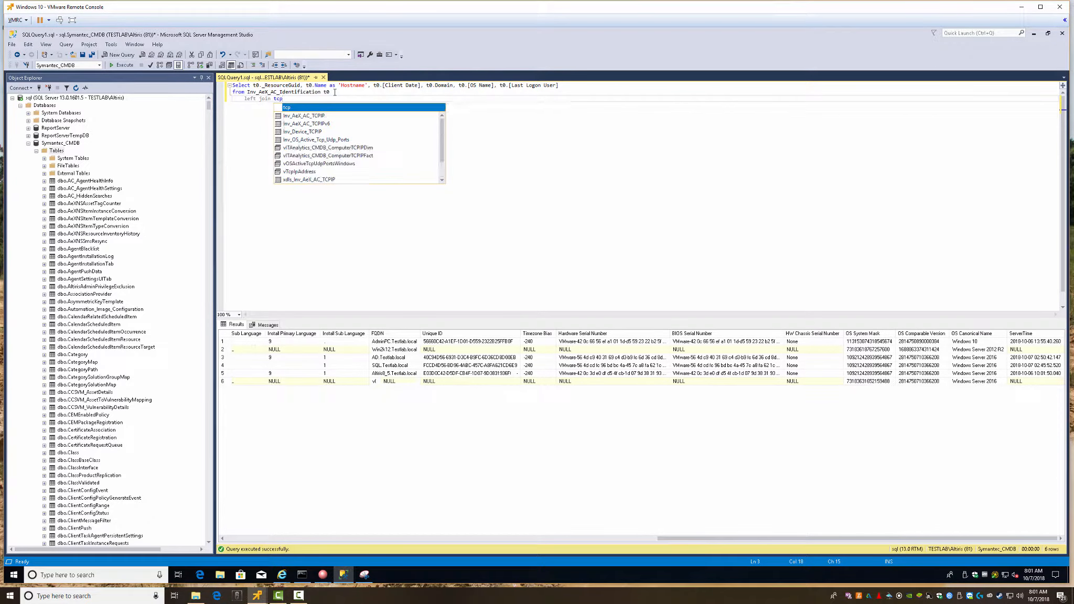
{"action": "type", "text": "p"}
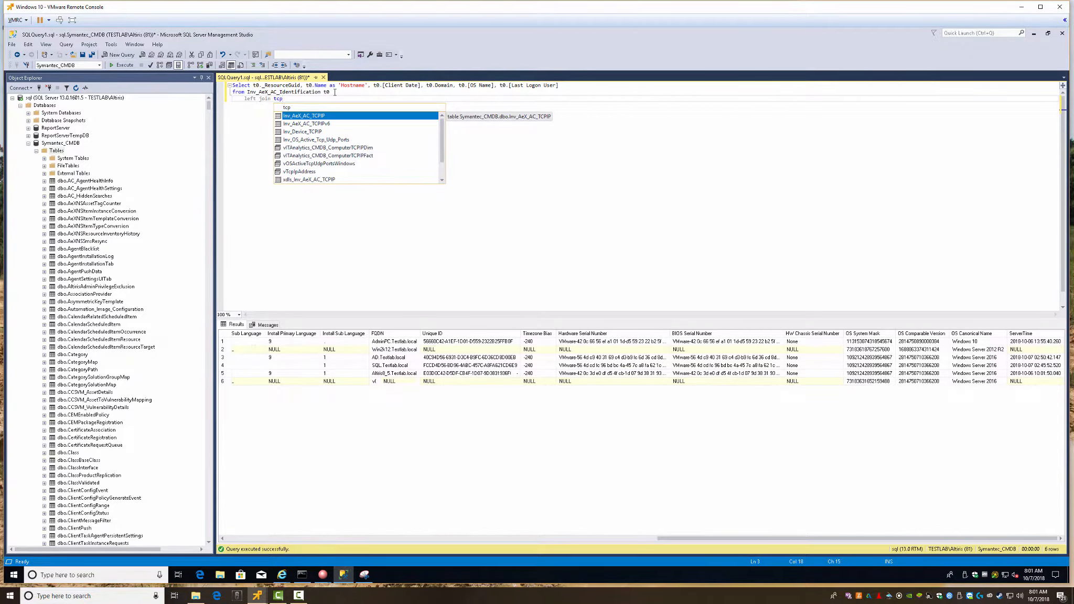
{"action": "key", "text": "Tab"}
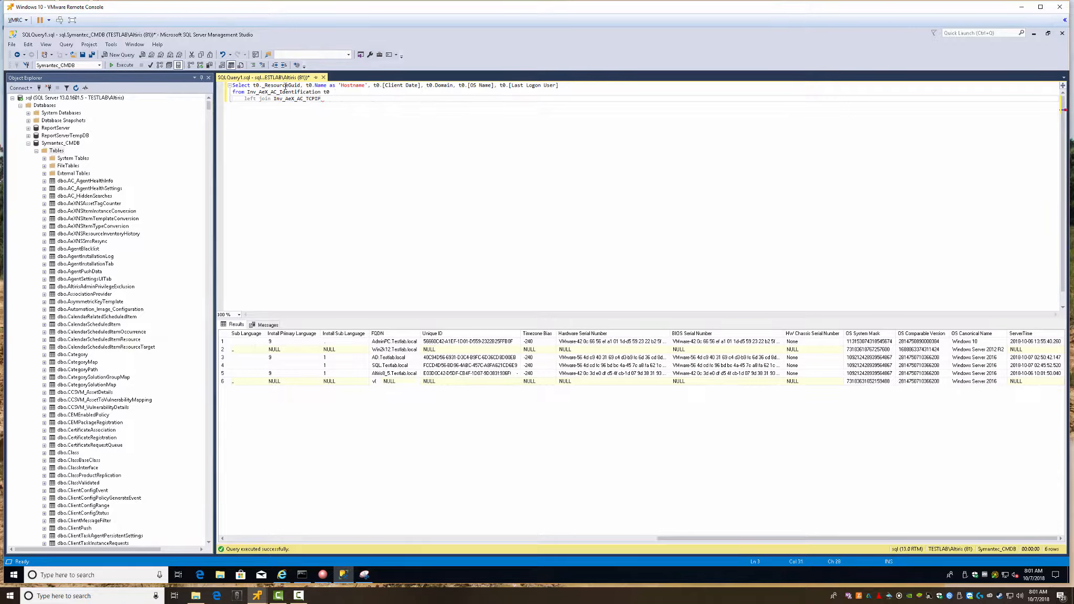
Alias the joined Inv_AeX_AC_TCPIP table as t1 and join it on t0._ResourceGuid = t1._ResourceGuid
{"action": "left_click_drag", "start_coordinate": [306, 99], "coordinate": [321, 98]}
{"action": "left_click", "coordinate": [316, 98]}
{"action": "left_click", "coordinate": [326, 99]}
{"action": "type", "text": "t1 ib t9"}
{"action": "key", "text": "BackSpace"}
{"action": "key", "text": "BackSpace"}
{"action": "key", "text": "BackSpace"}
{"action": "type", "text": "t0._ResourceGuid = t1._ResourceGuid"}
{"action": "key", "text": "Return"}
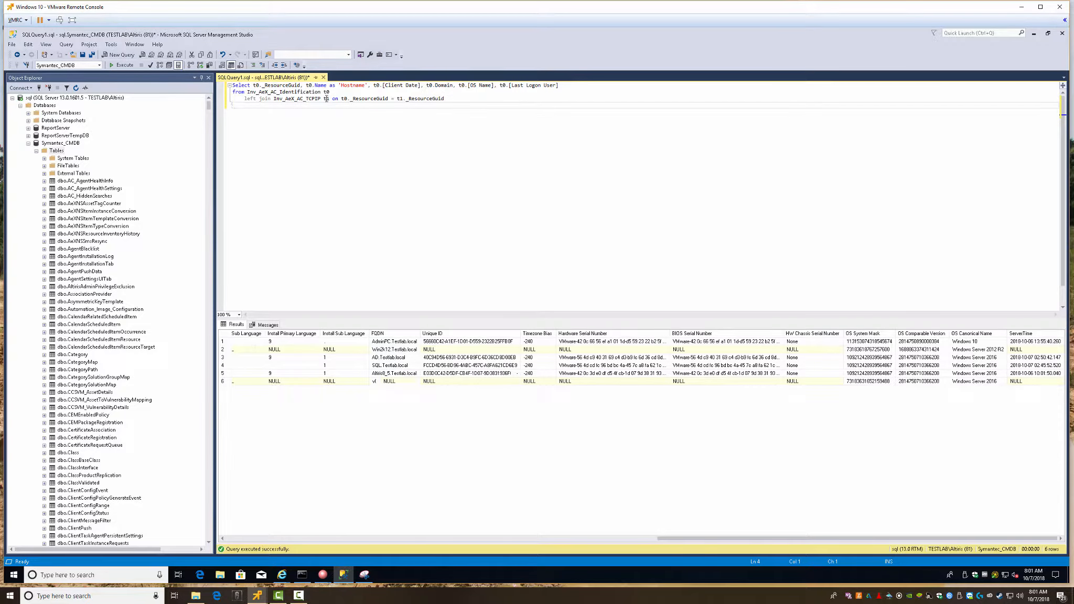
Insert the column t1.[IP Address] between Client Date and Domain in the Select line and execute the query
{"action": "key", "text": "Up"}
{"action": "key", "text": "Up"}
{"action": "key", "text": "Up"}
{"action": "key", "text": "End"}
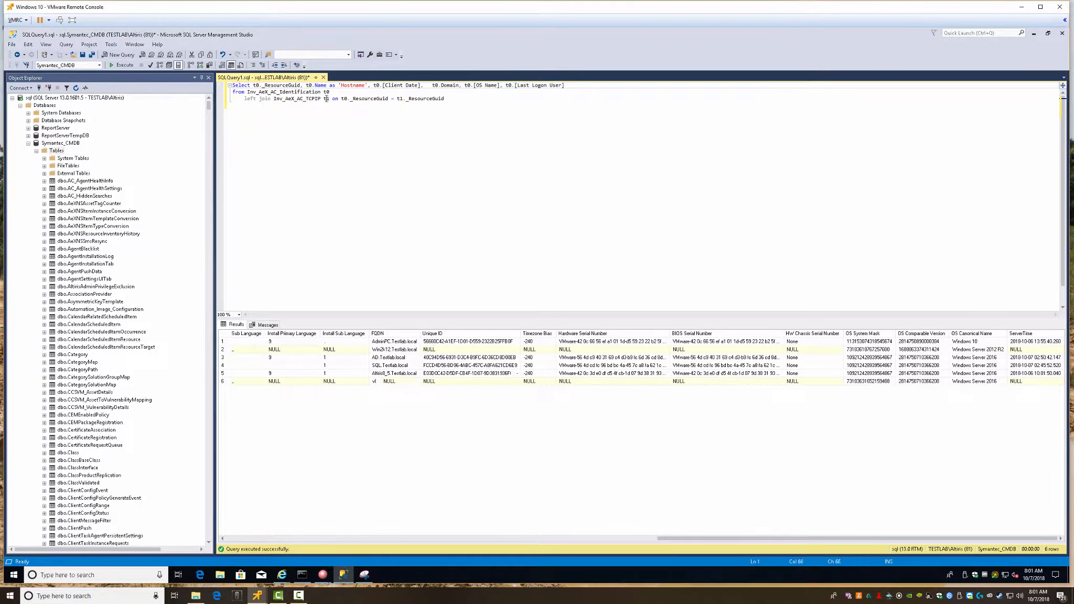
{"action": "type", "text": "t1.ip"}
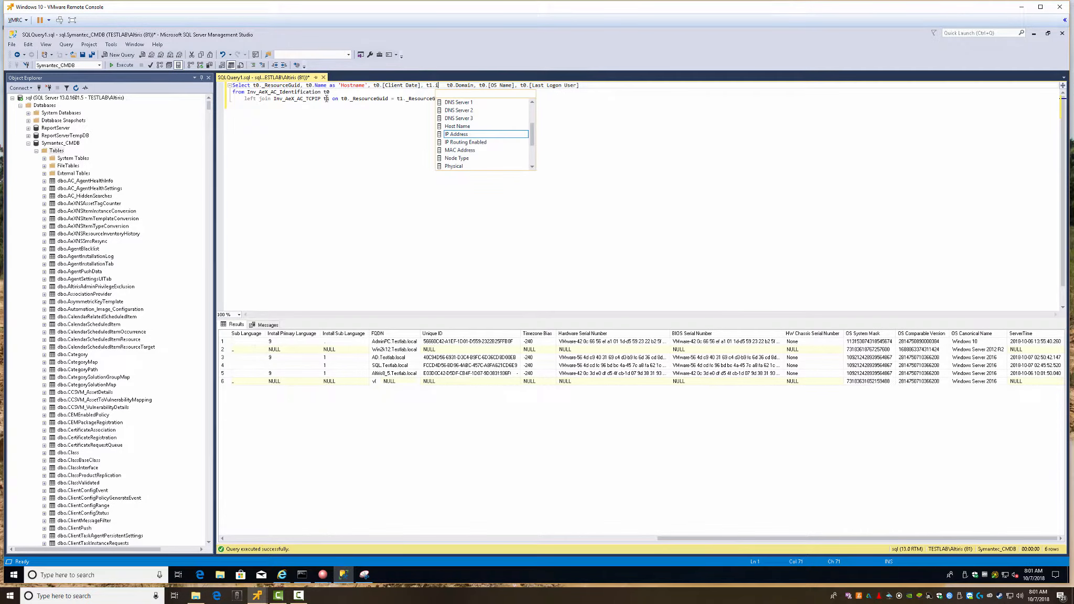
{"action": "key", "text": "Tab"}
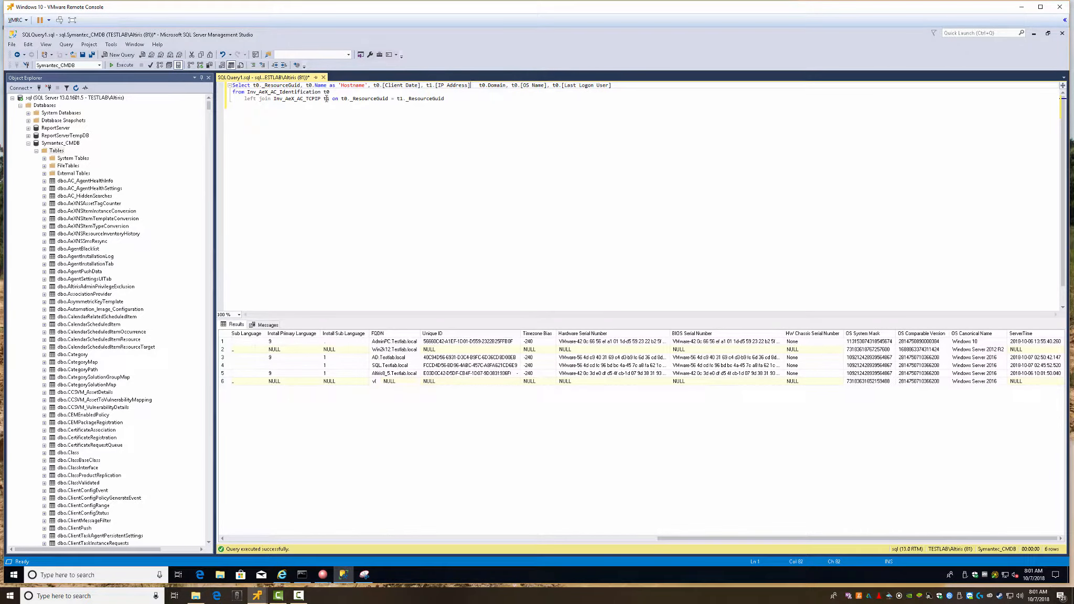
{"action": "key", "text": "Delete"}
{"action": "key", "text": "Delete"}
{"action": "type", "text": ","}
{"action": "left_click", "coordinate": [123, 65]}
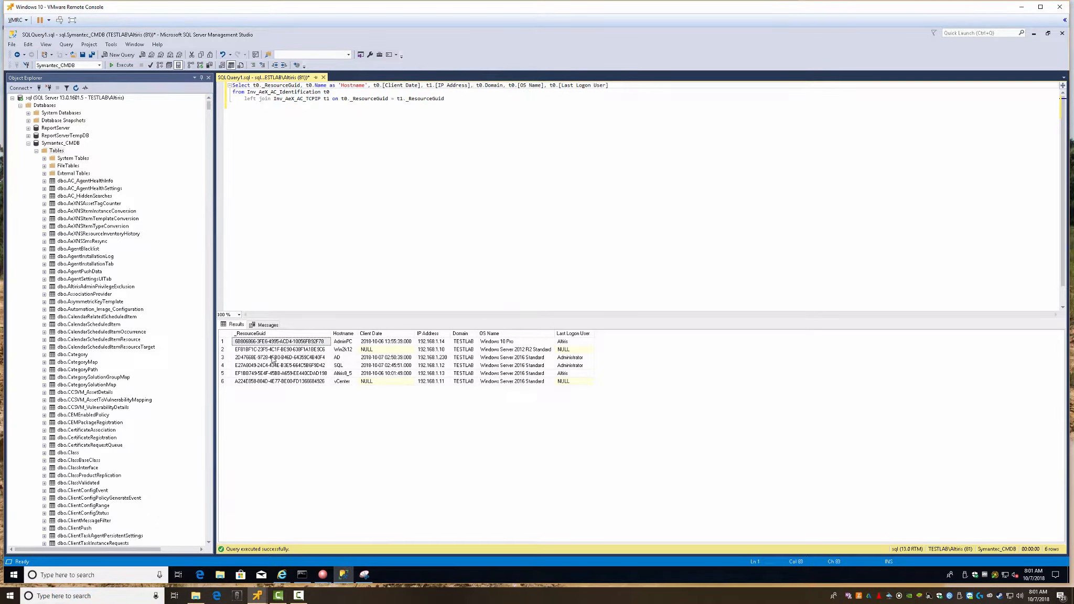
Compare the Client Date cells of the Win2k12 and vCenter rows in the query results
{"action": "left_click", "coordinate": [379, 349]}
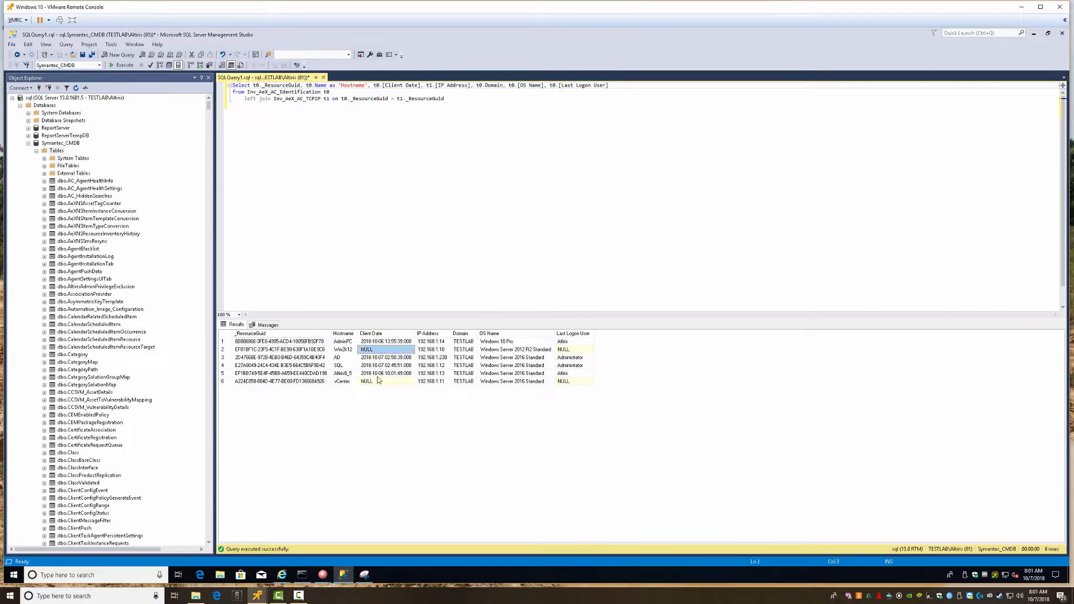
{"action": "left_click", "coordinate": [377, 381]}
{"action": "left_click", "coordinate": [378, 349]}
{"action": "left_click", "coordinate": [378, 382]}
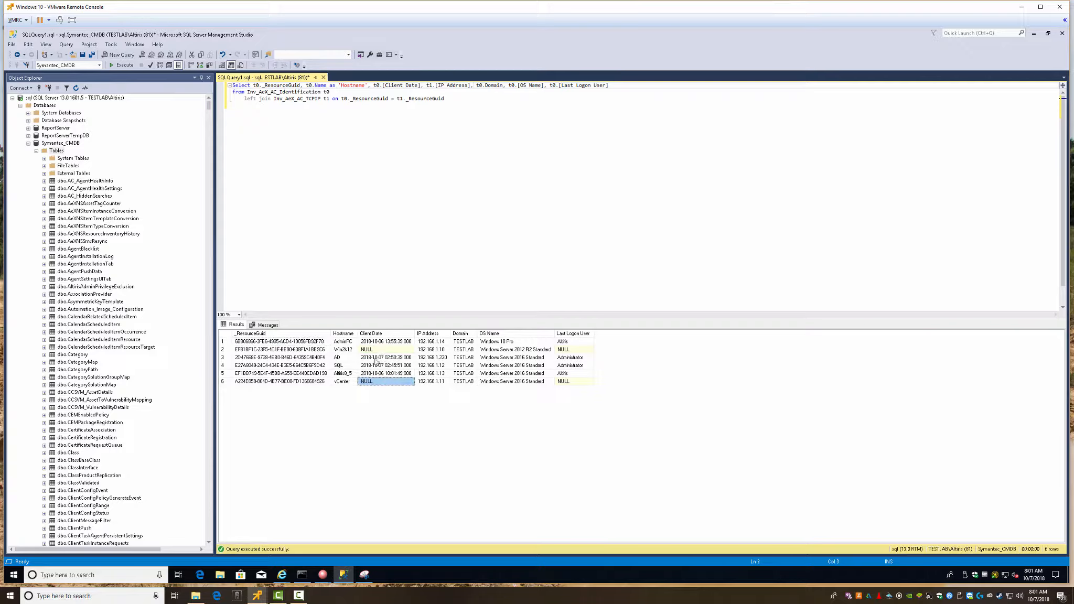
{"action": "left_click", "coordinate": [372, 350]}
{"action": "left_click", "coordinate": [382, 381]}
{"action": "left_click", "coordinate": [381, 350]}
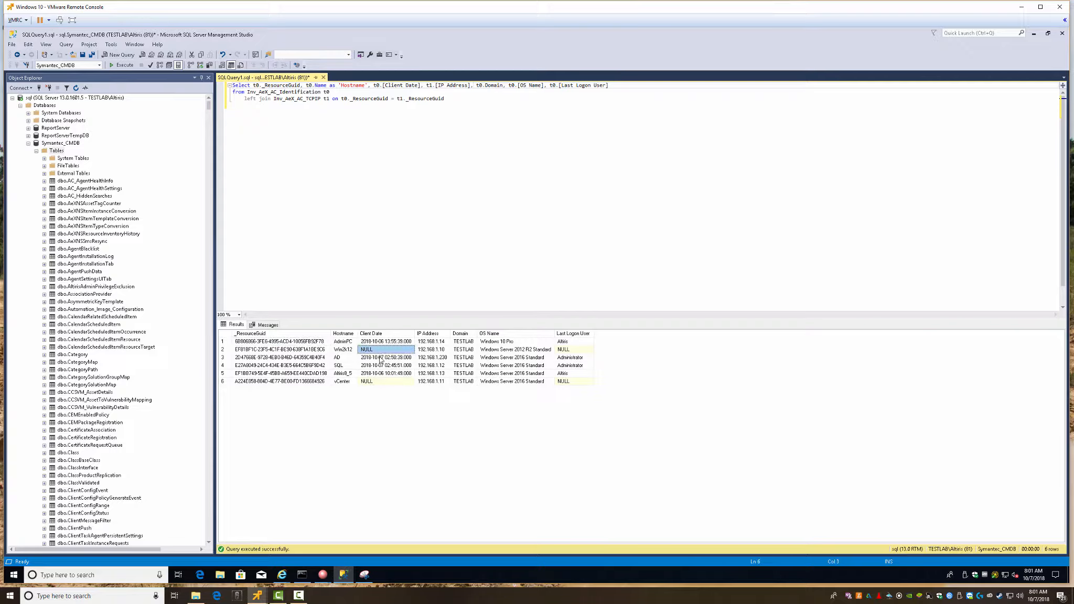
{"action": "left_click", "coordinate": [382, 381]}
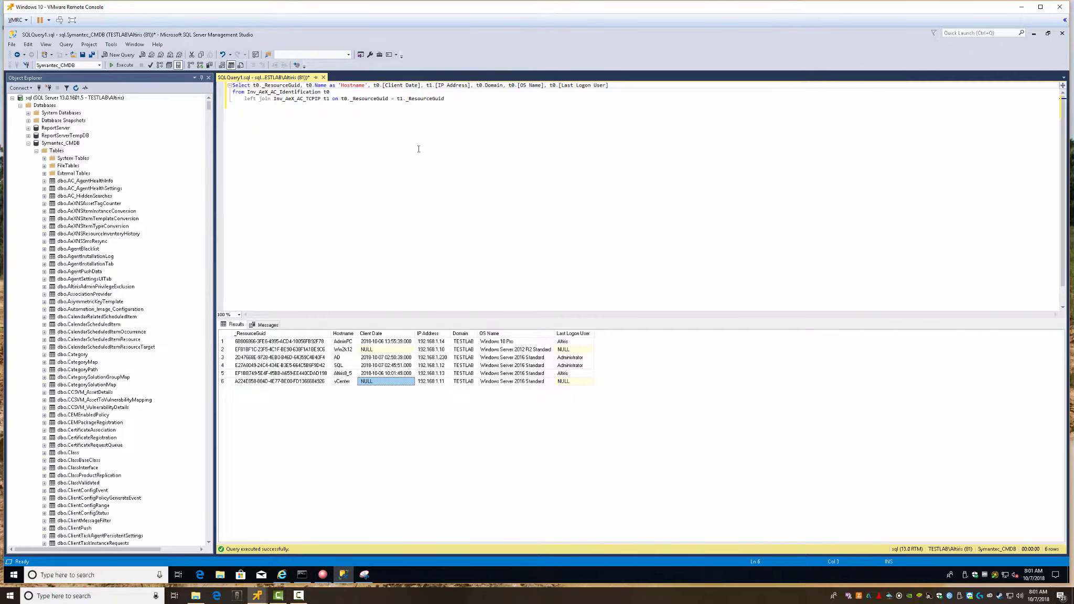
Switch to the Symantec Management Console and set the asset status of the vCenter and Win2k12 computers to Retired
{"action": "left_click", "coordinate": [282, 575]}
{"action": "left_click", "coordinate": [200, 540]}
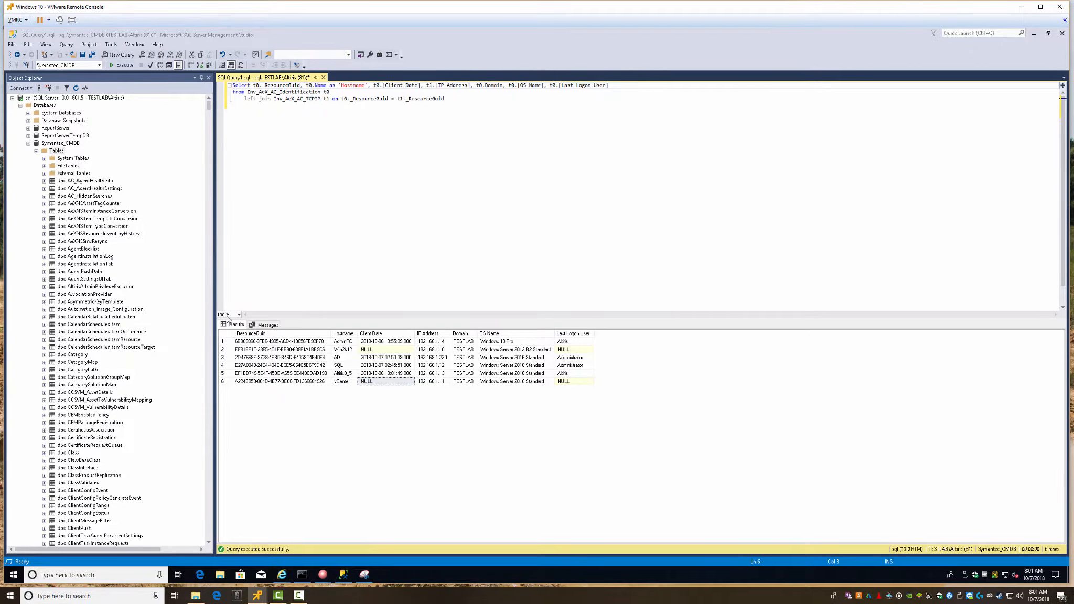
{"action": "left_click", "coordinate": [284, 177]}
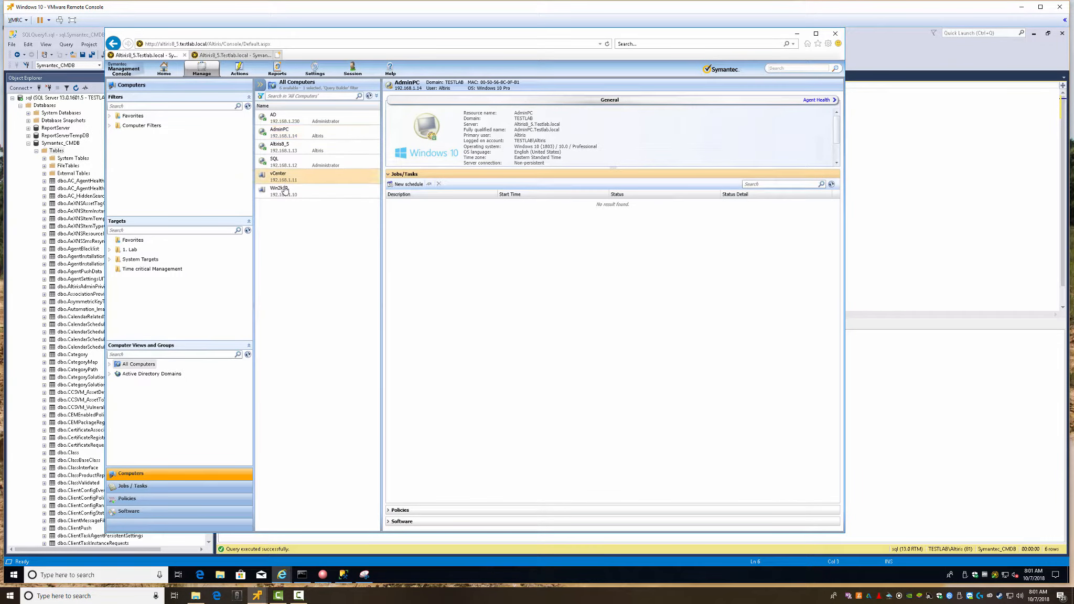
{"action": "left_click", "coordinate": [281, 191], "text": "ctrl"}
{"action": "right_click", "coordinate": [282, 195]}
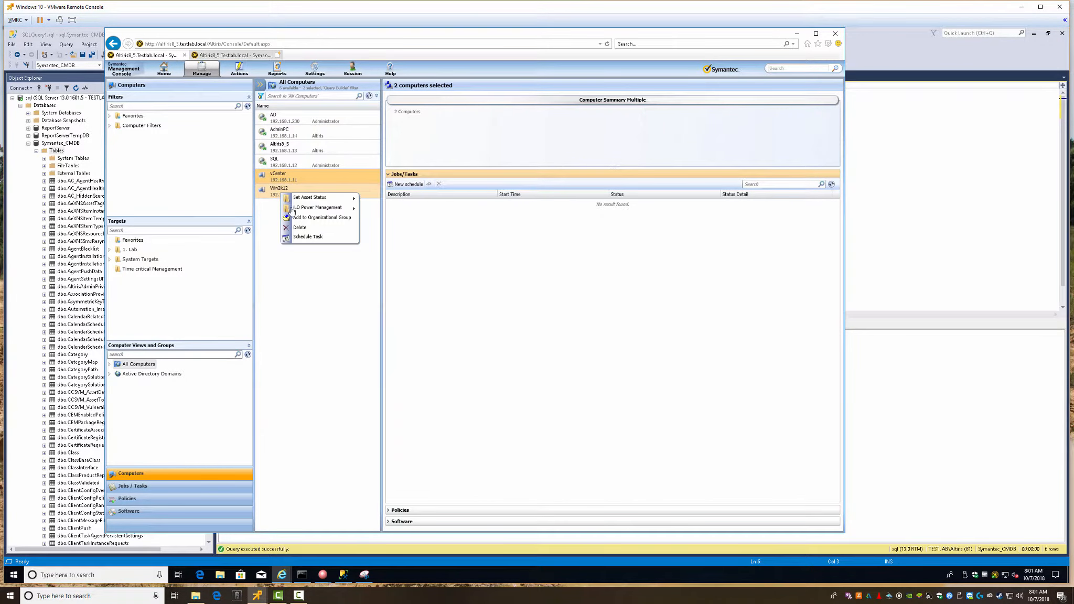
{"action": "mouse_move", "coordinate": [318, 209]}
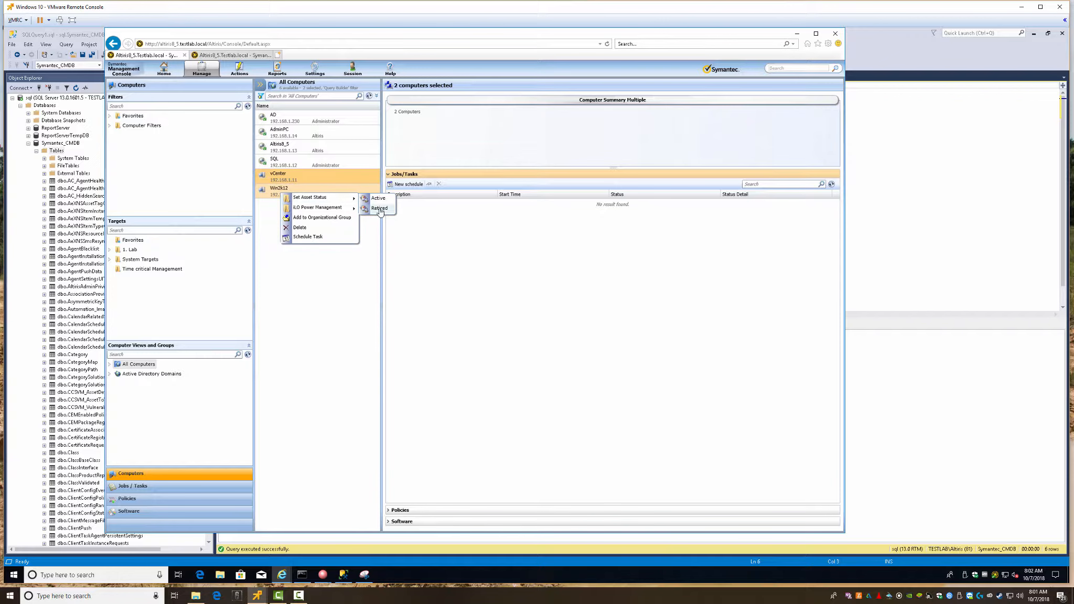
{"action": "left_click", "coordinate": [378, 209]}
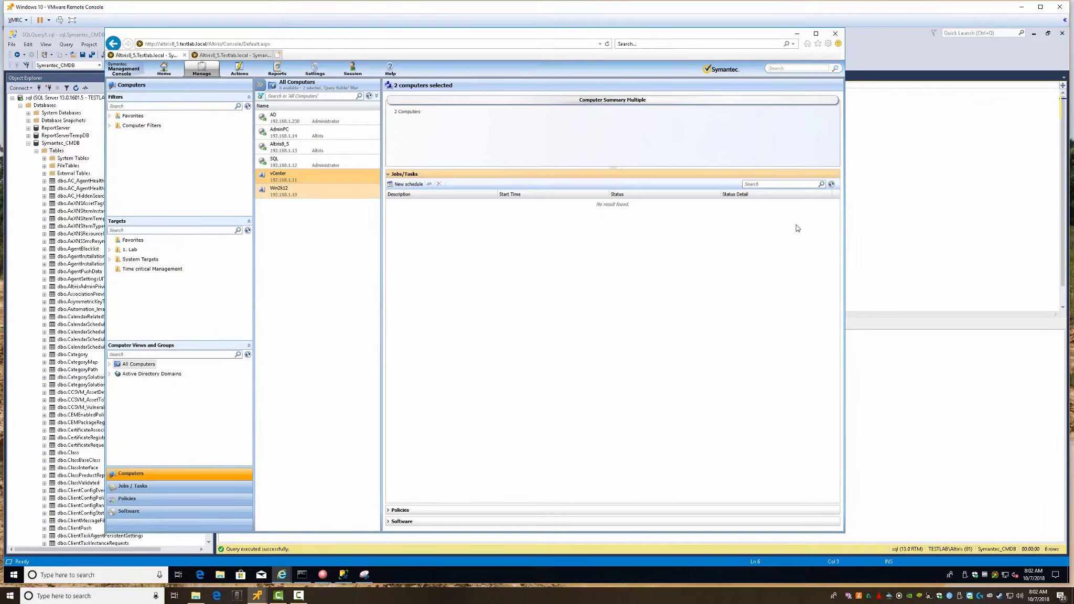
Switch to SQL Server Management Studio and add a left join on vFixedAssetResourceStatus below the TCPIP join
{"action": "key", "text": "alt+Tab"}
{"action": "left_click", "coordinate": [459, 98]}
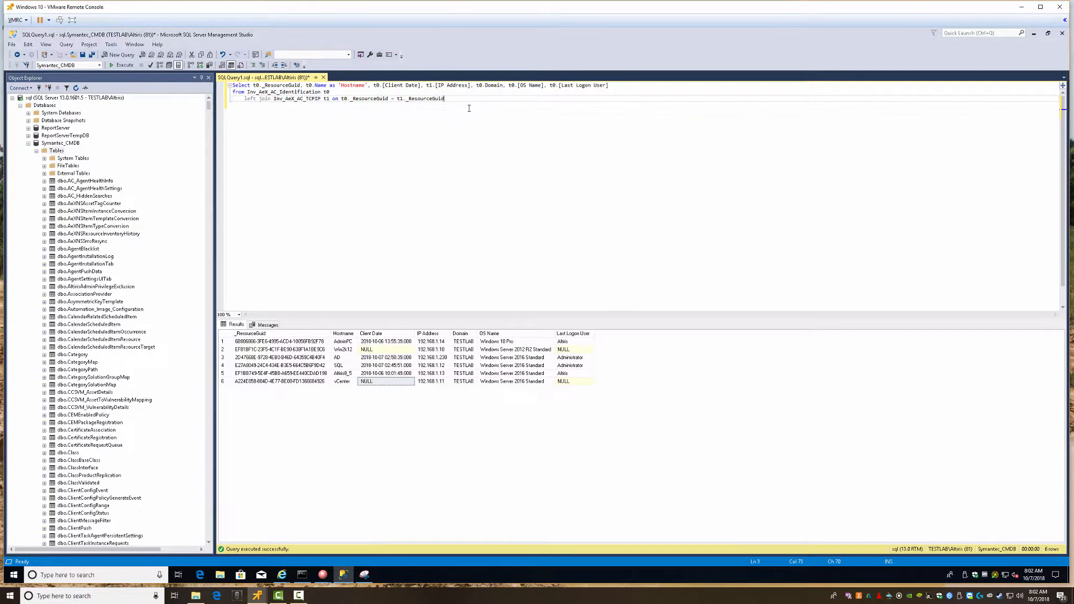
{"action": "key", "text": "Return"}
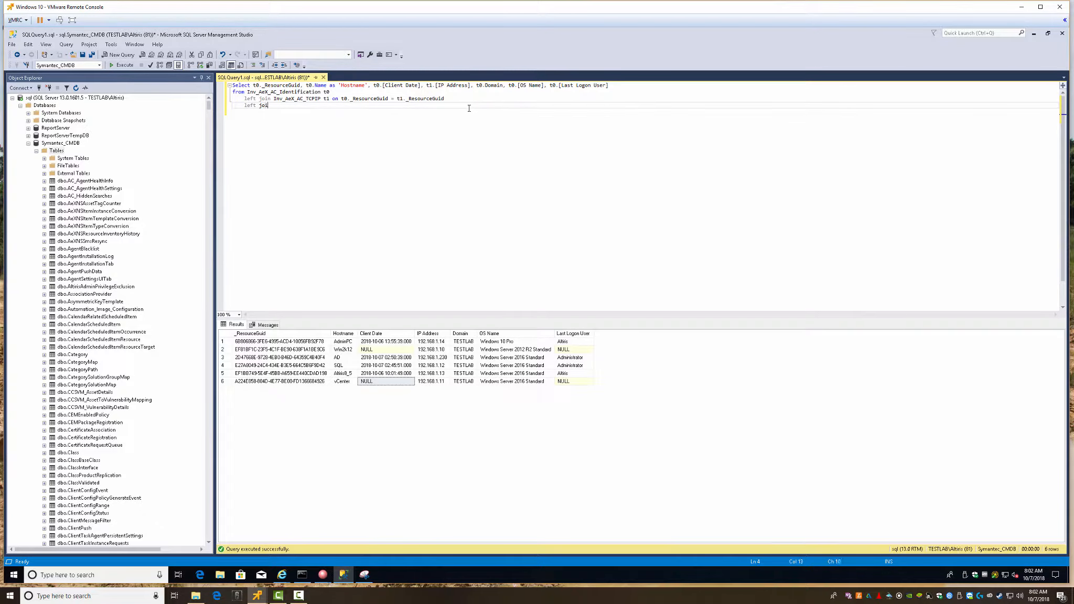
{"action": "type", "text": "left join vfix"}
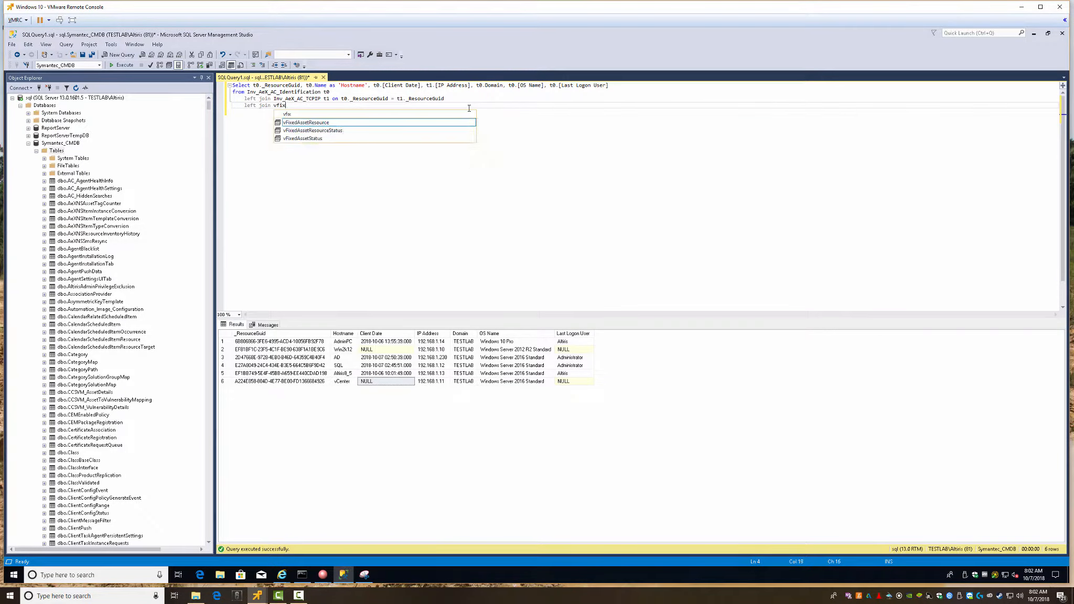
{"action": "type", "text": "ed"}
{"action": "key", "text": "Tab"}
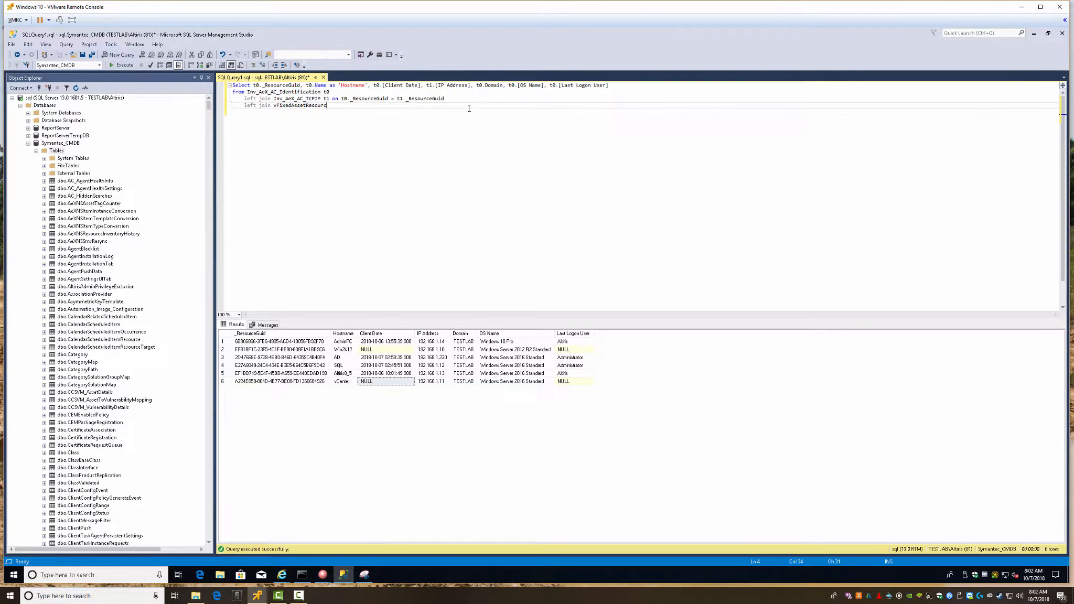
{"action": "type", "text": "es"}
{"action": "key", "text": "Down"}
{"action": "key", "text": "space"}
Alias the joined vFixedAssetResourceStatus view as t2 and join it on t0._ResourceGuid = t2.Guid
{"action": "type", "text": "t2 on t"}
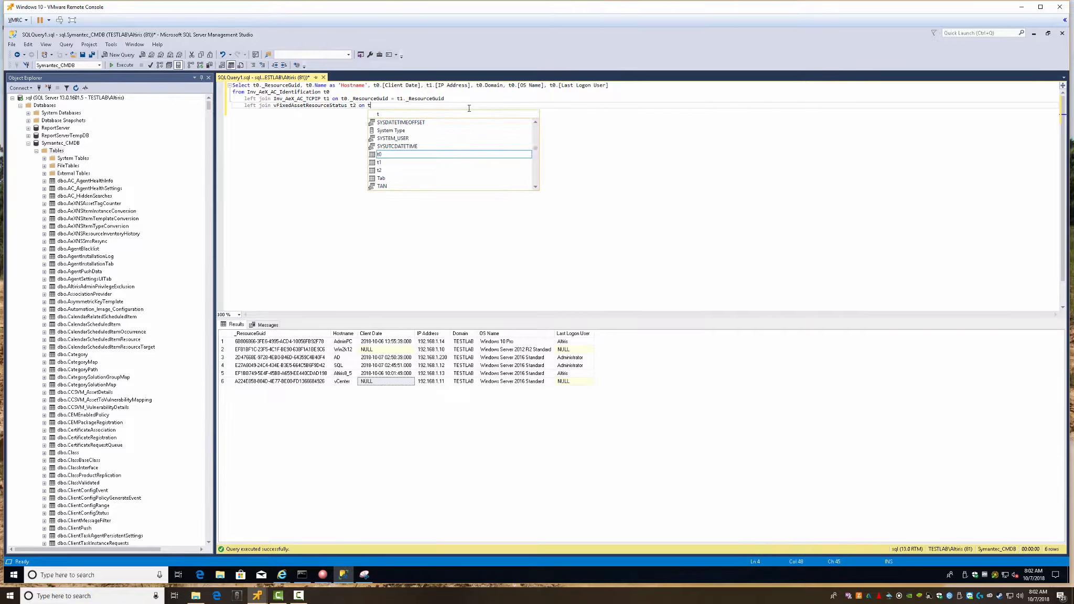
{"action": "type", "text": "0._ResourceGuid = "}
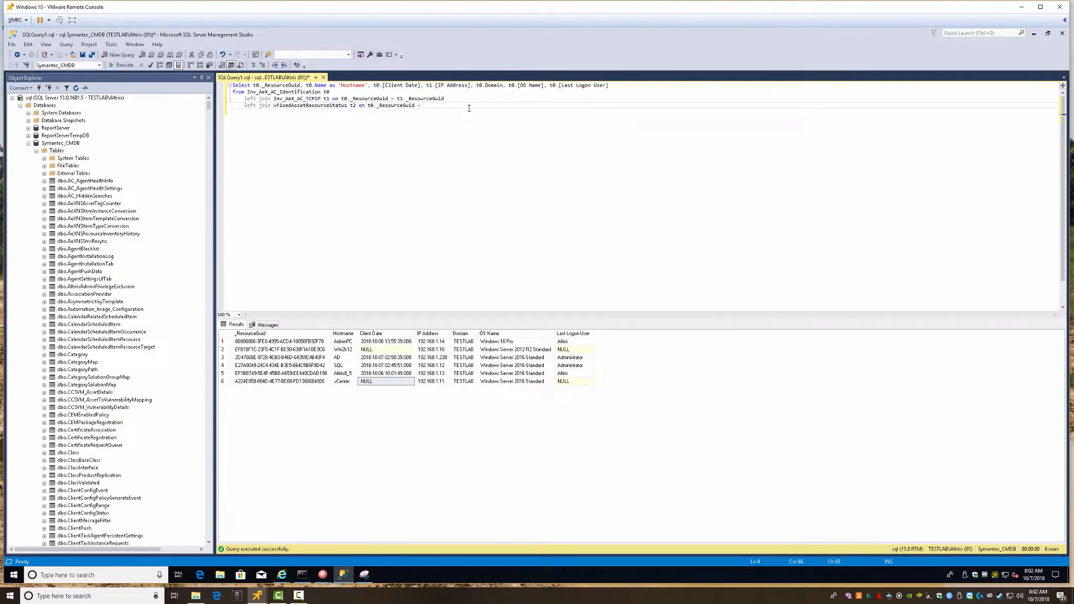
{"action": "type", "text": "t2."}
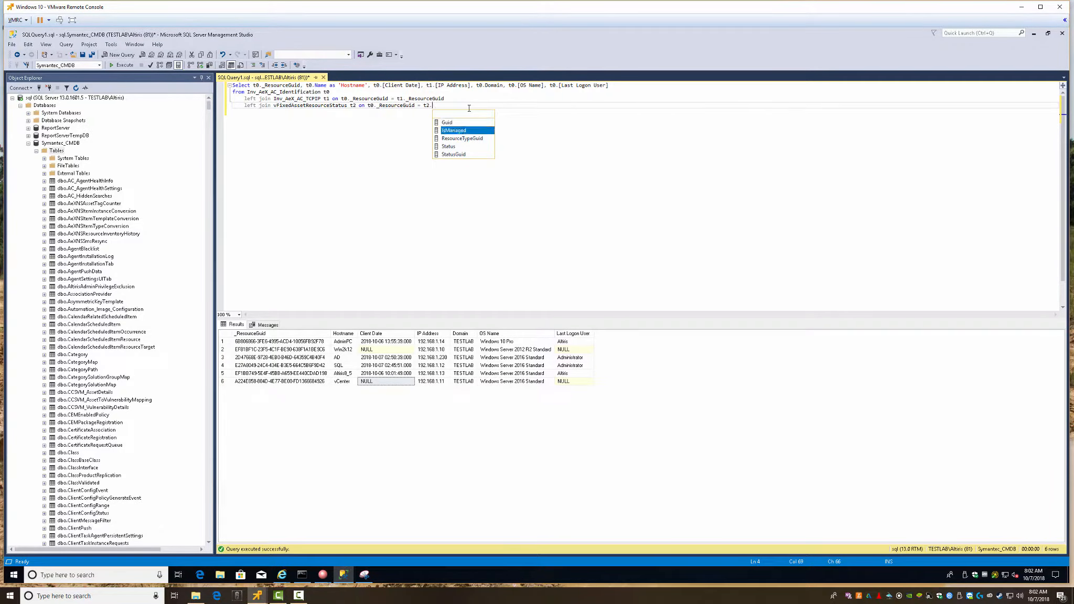
{"action": "type", "text": "G"}
{"action": "key", "text": "Return"}
Add the filter where t2.Status = 'Active' at the end of the query and execute it
{"action": "key", "text": "Return"}
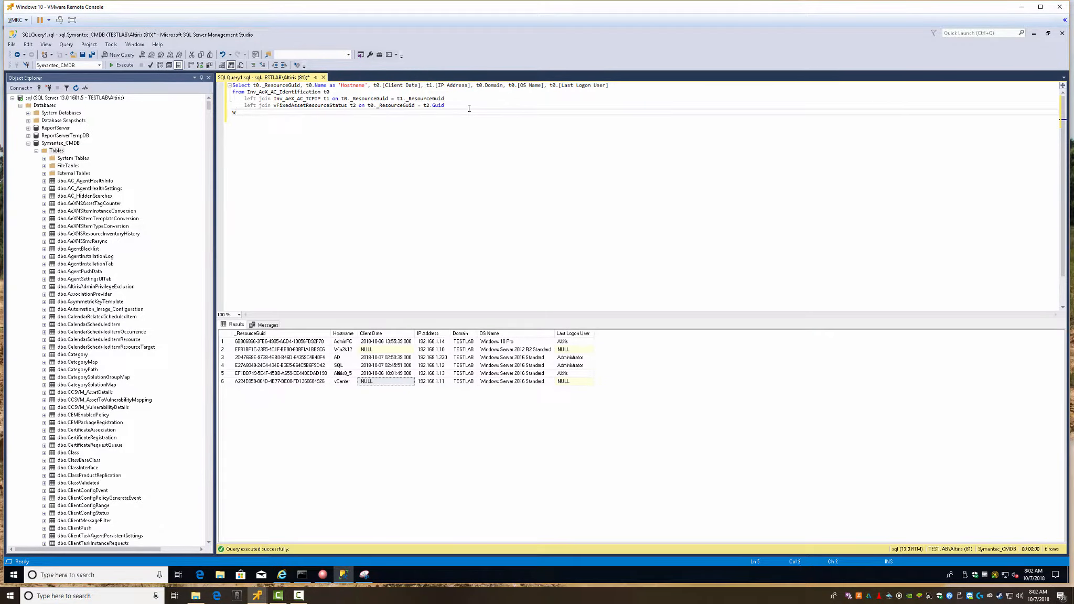
{"action": "type", "text": "where t2.Status = 'Active"}
{"action": "left_click", "coordinate": [120, 65]}
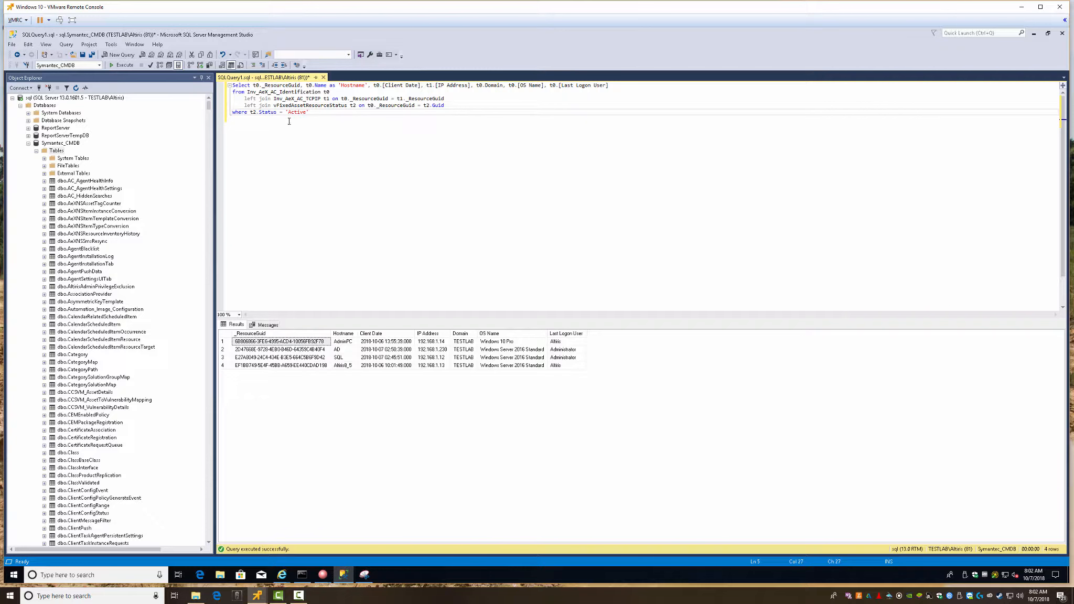
Copy the whole query and switch to the INV AEX AC IDENTIFICATION report in the Symantec Management Console
{"action": "left_click_drag", "start_coordinate": [322, 112], "coordinate": [200, 78]}
{"action": "key", "text": "ctrl+c"}
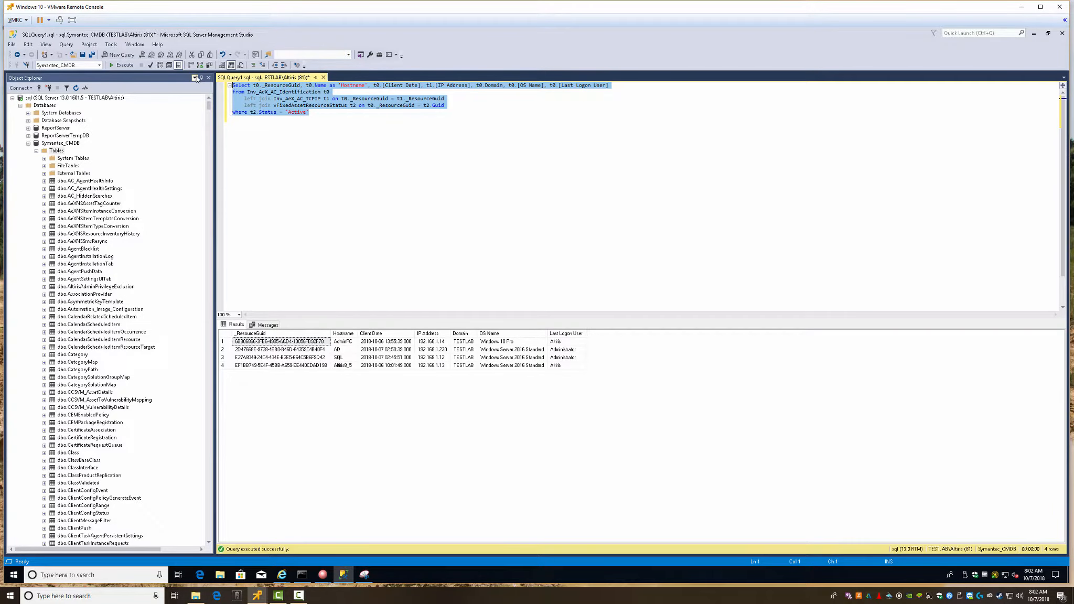
{"action": "key", "text": "alt+Tab"}
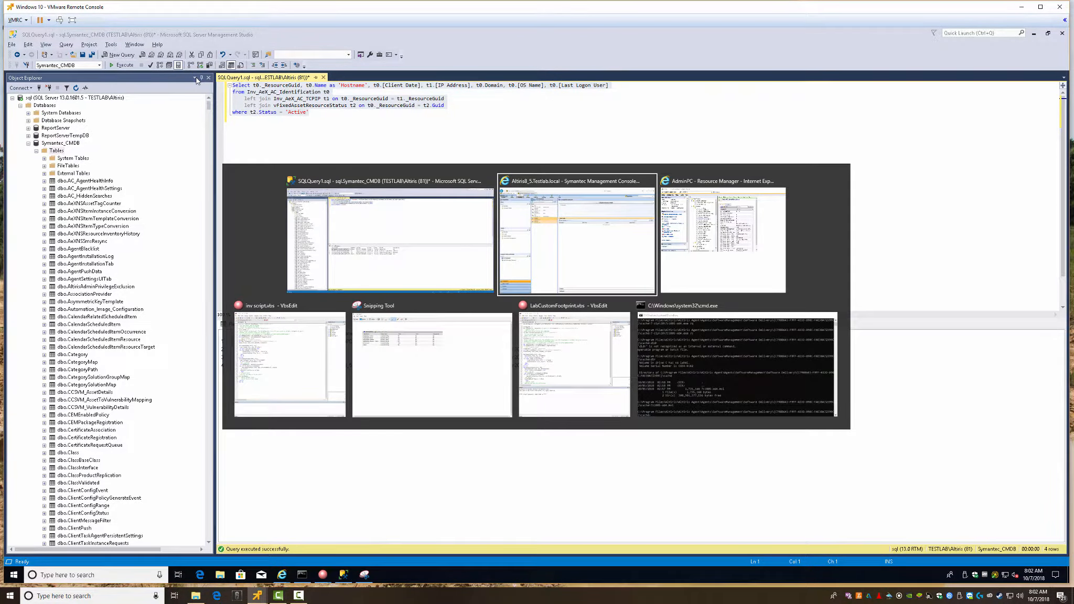
{"action": "key", "text": "Tab"}
{"action": "key", "text": "Tab"}
{"action": "key", "text": "Tab"}
{"action": "key", "text": "Tab"}
{"action": "key", "text": "Tab"}
{"action": "key", "text": "Tab"}
{"action": "key", "text": "Tab"}
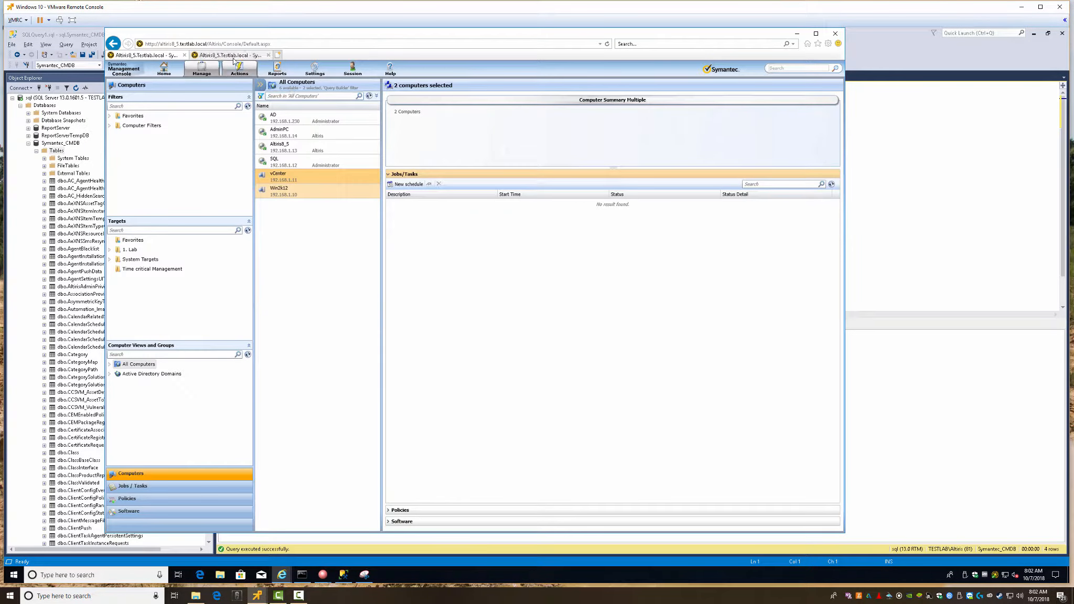
{"action": "left_click", "coordinate": [225, 56]}
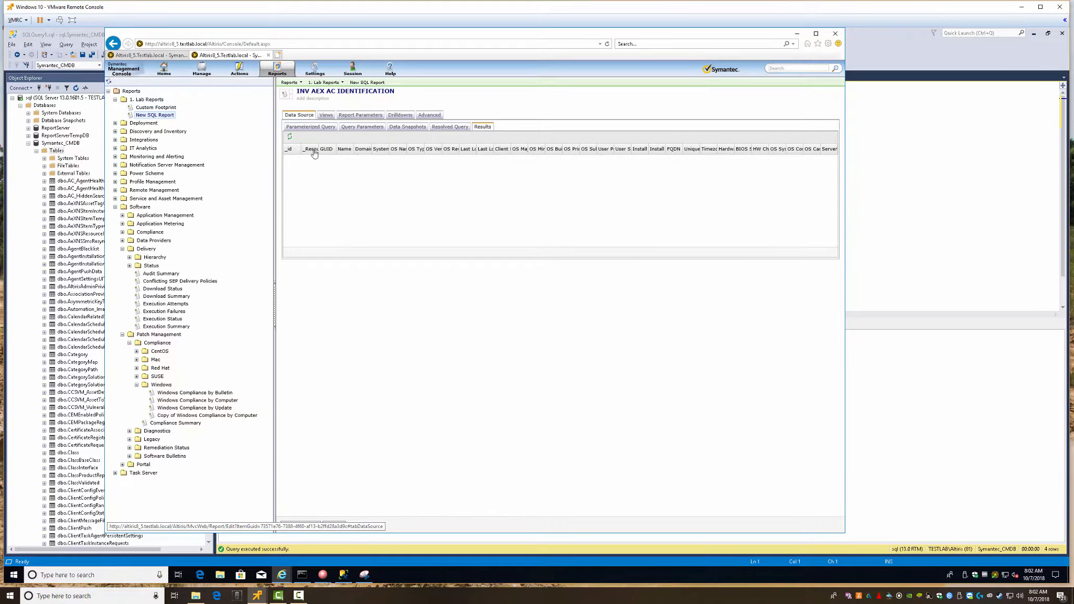
Replace the report's parameterized query with the copied SQL query
{"action": "left_click", "coordinate": [310, 126]}
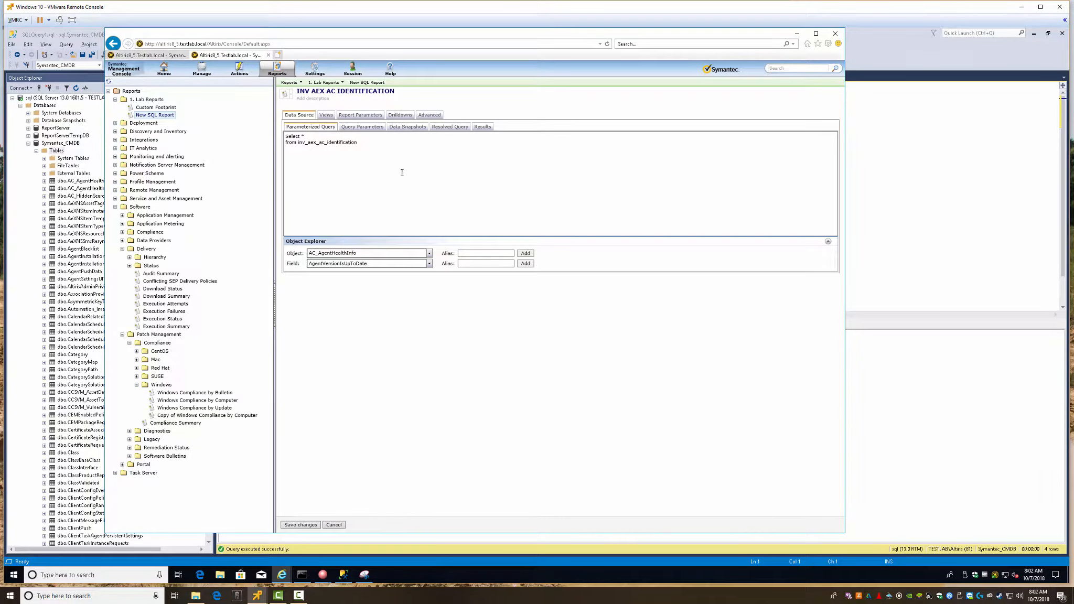
{"action": "key", "text": "ctrl+a"}
{"action": "key", "text": "ctrl+v"}
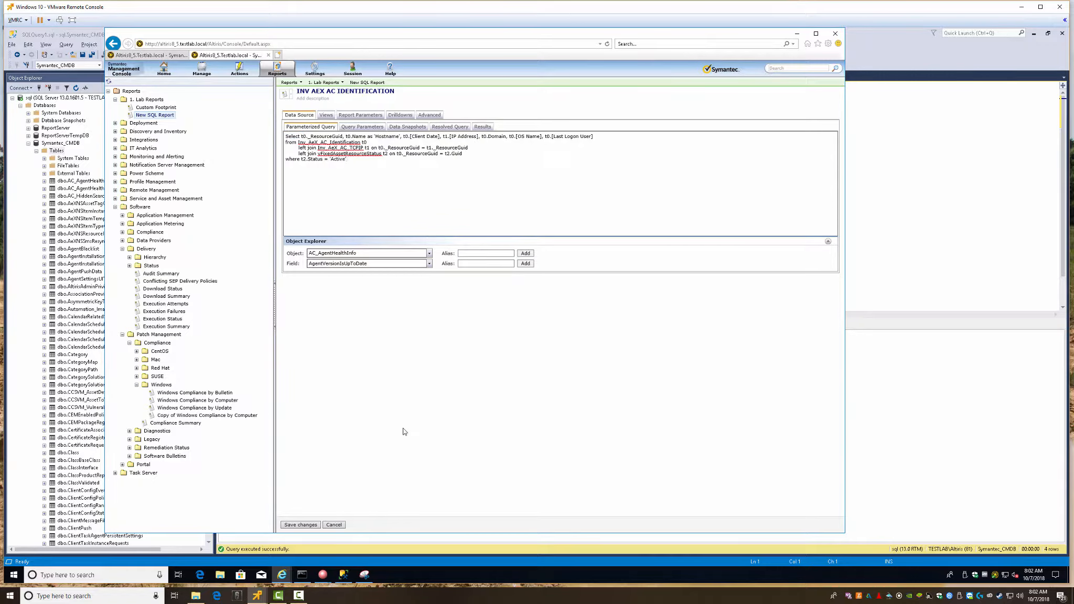
Look through the report's views, parameters, drilldowns, advanced options, query parameters, data snapshots, resolved query and results
{"action": "left_click", "coordinate": [325, 117]}
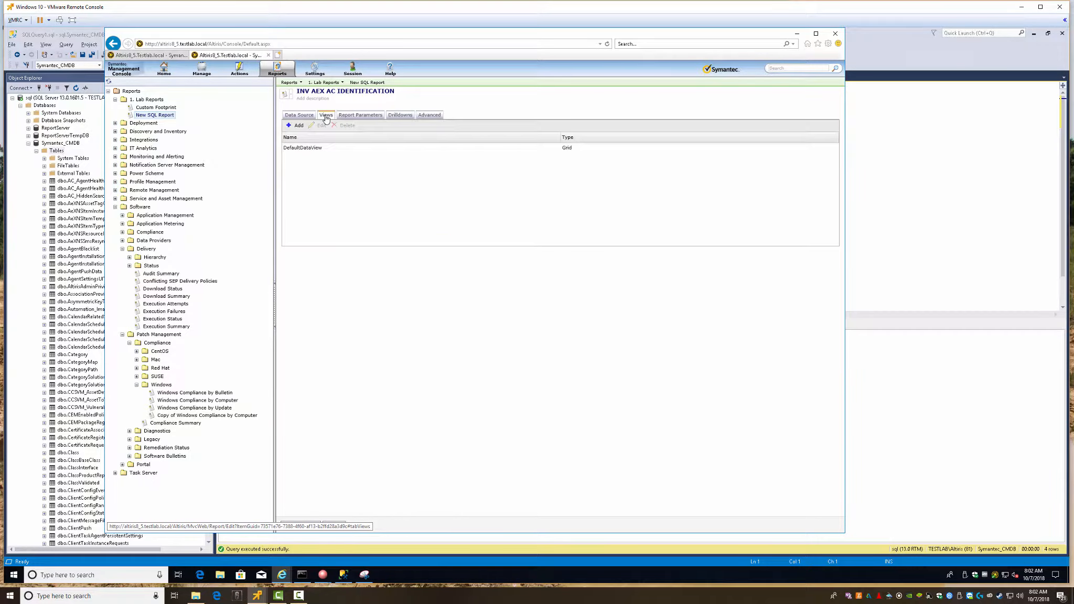
{"action": "left_click", "coordinate": [353, 116]}
{"action": "left_click", "coordinate": [396, 117]}
{"action": "left_click", "coordinate": [426, 117]}
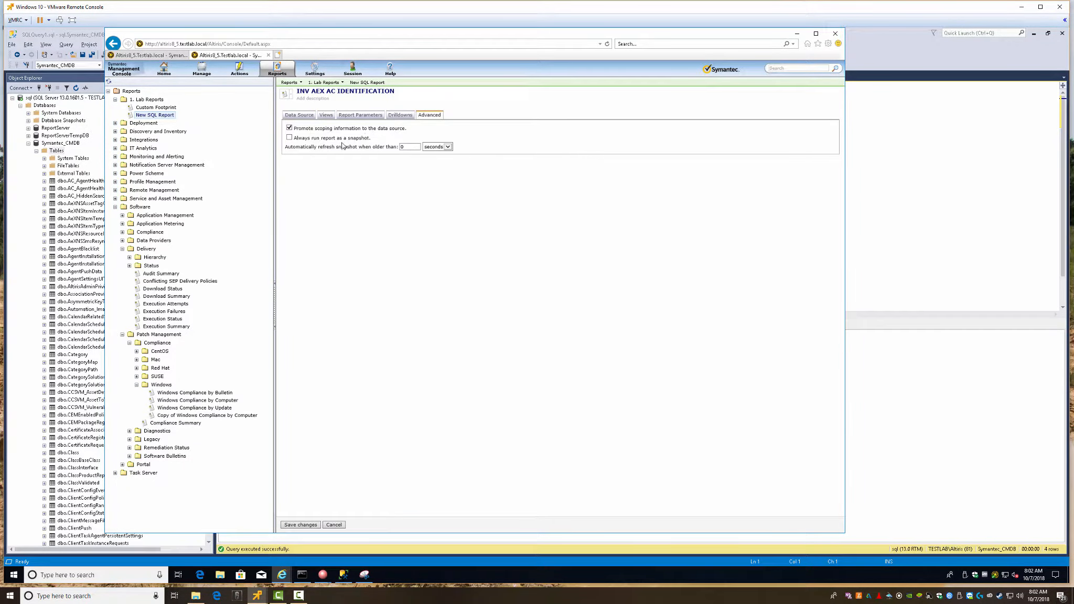
{"action": "left_click", "coordinate": [300, 116]}
{"action": "left_click", "coordinate": [363, 129]}
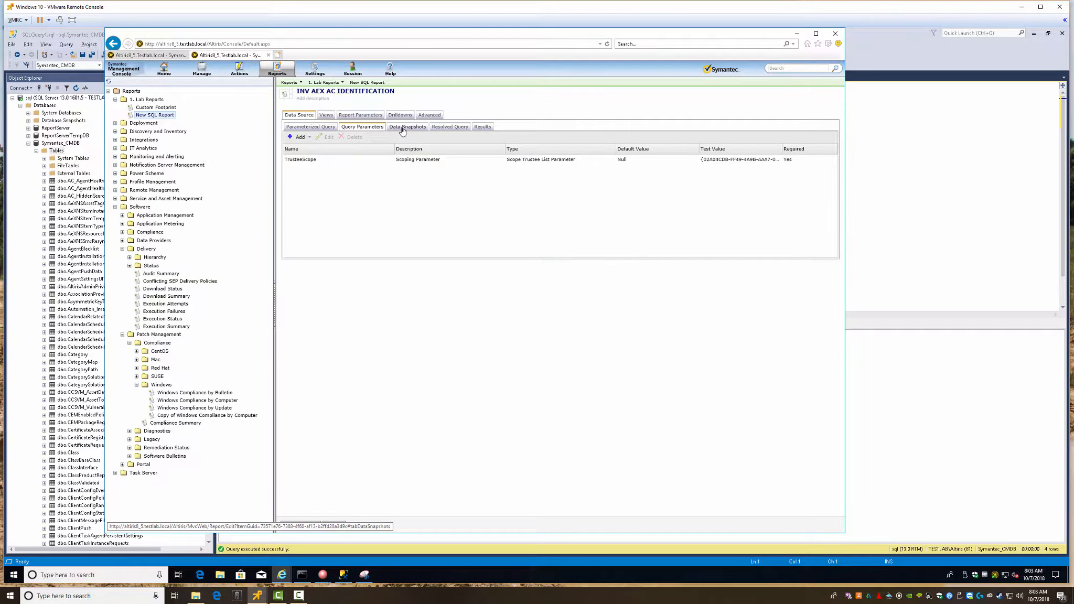
{"action": "left_click", "coordinate": [402, 129]}
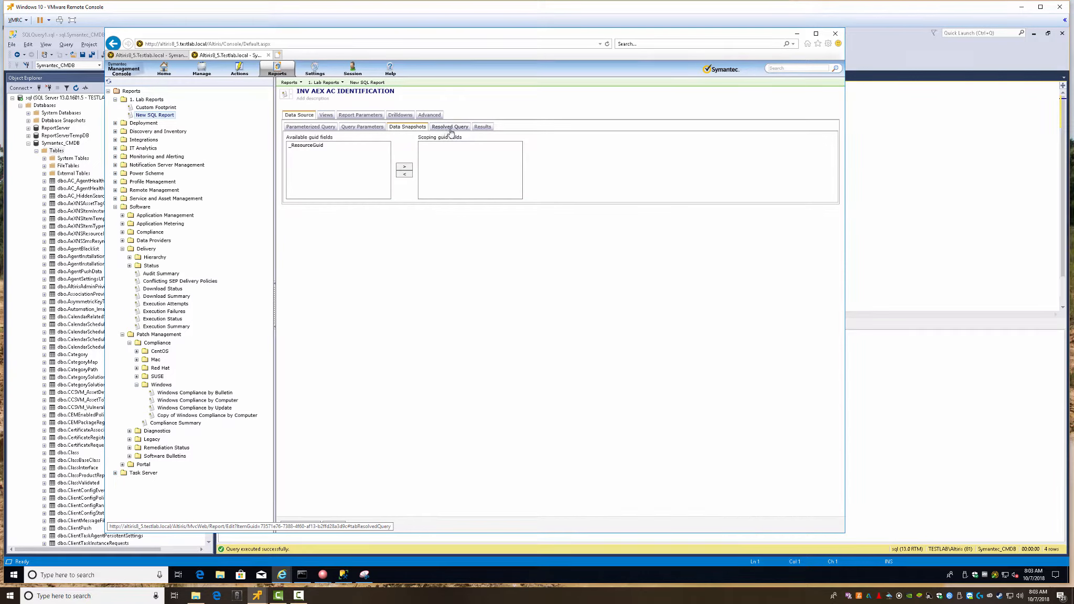
{"action": "left_click", "coordinate": [449, 127]}
{"action": "left_click", "coordinate": [483, 129]}
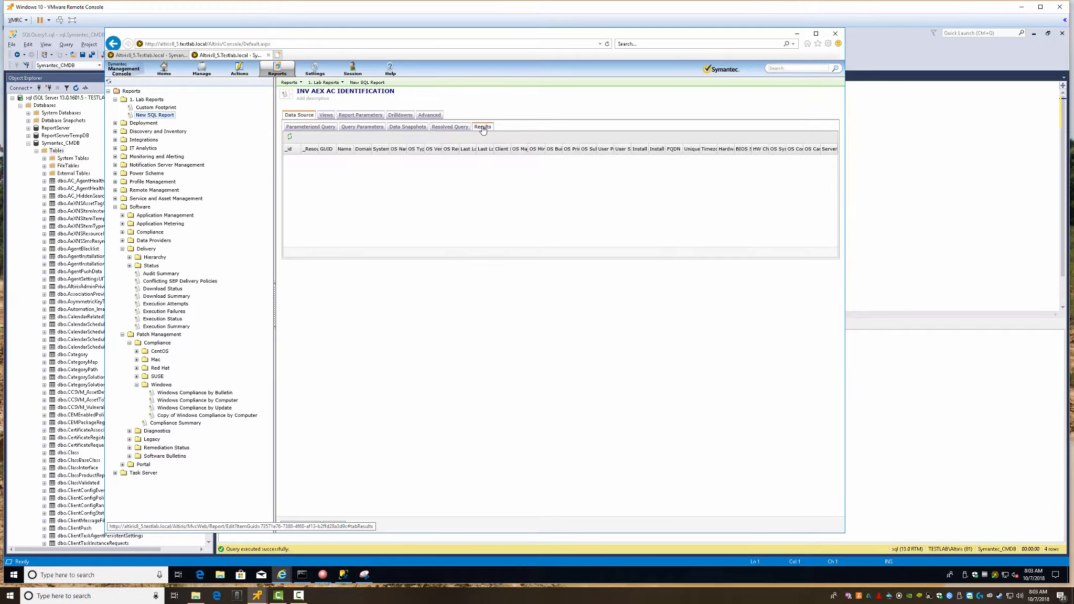
Save the report changes and widen the Client Date, Domain and OS Name columns in the report output
{"action": "left_click", "coordinate": [299, 116]}
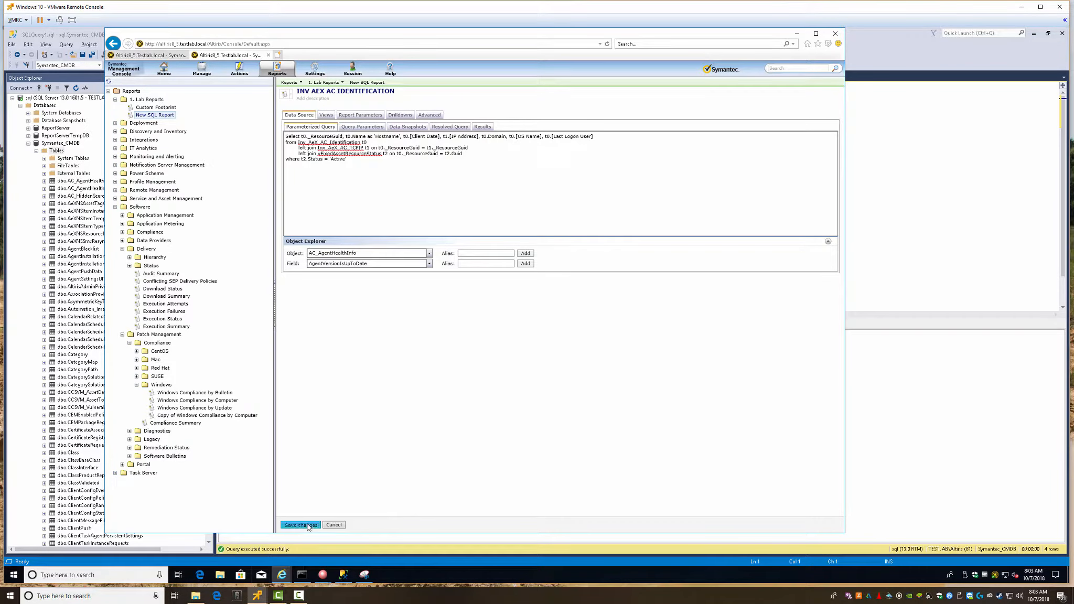
{"action": "left_click", "coordinate": [307, 524]}
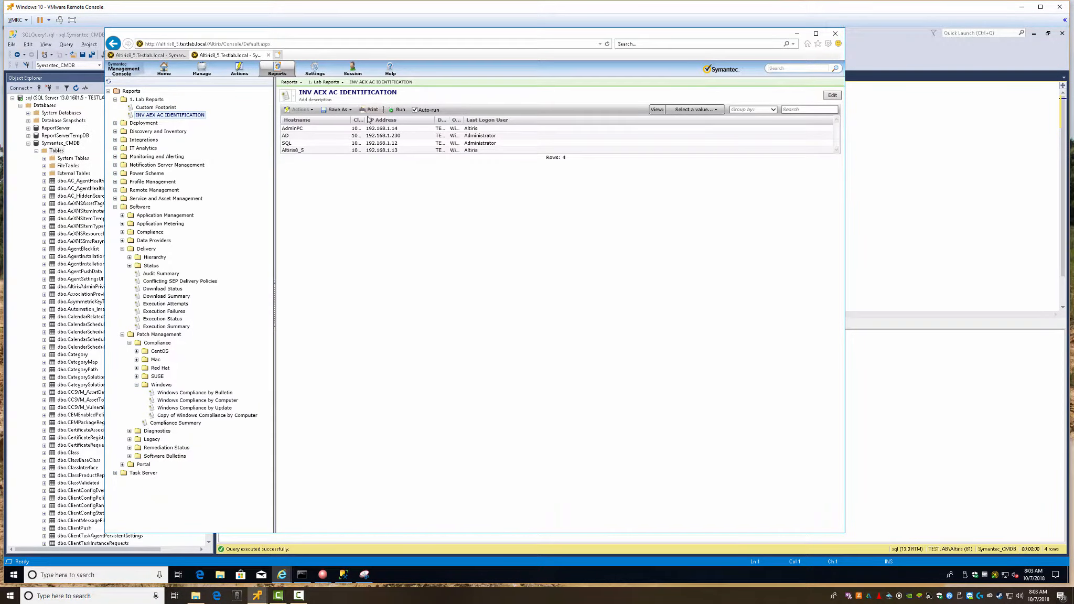
{"action": "left_click_drag", "start_coordinate": [366, 120], "coordinate": [410, 120]}
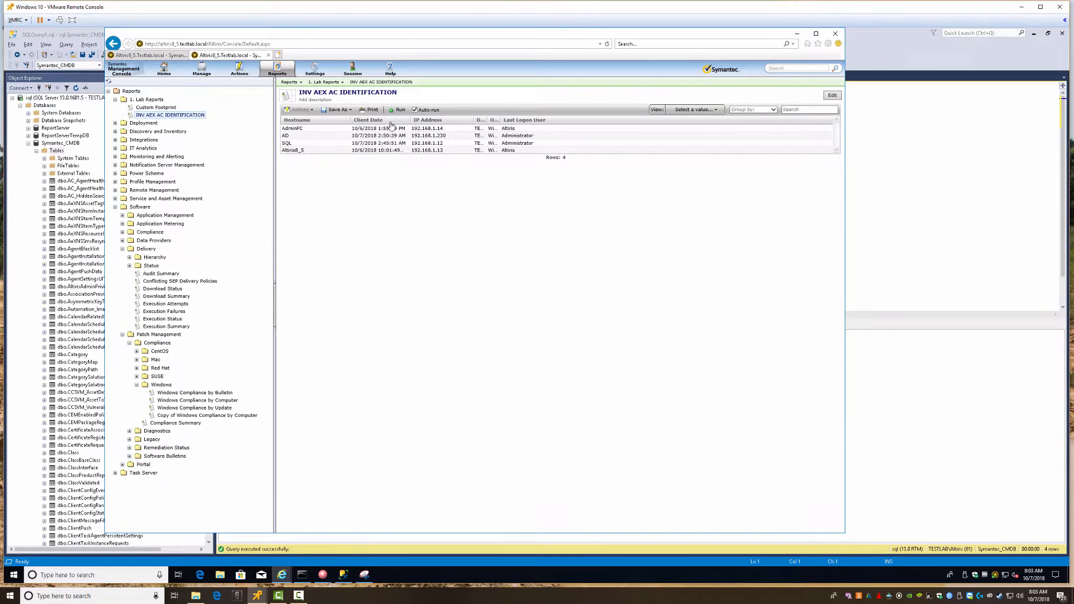
{"action": "left_click_drag", "start_coordinate": [487, 120], "coordinate": [648, 120]}
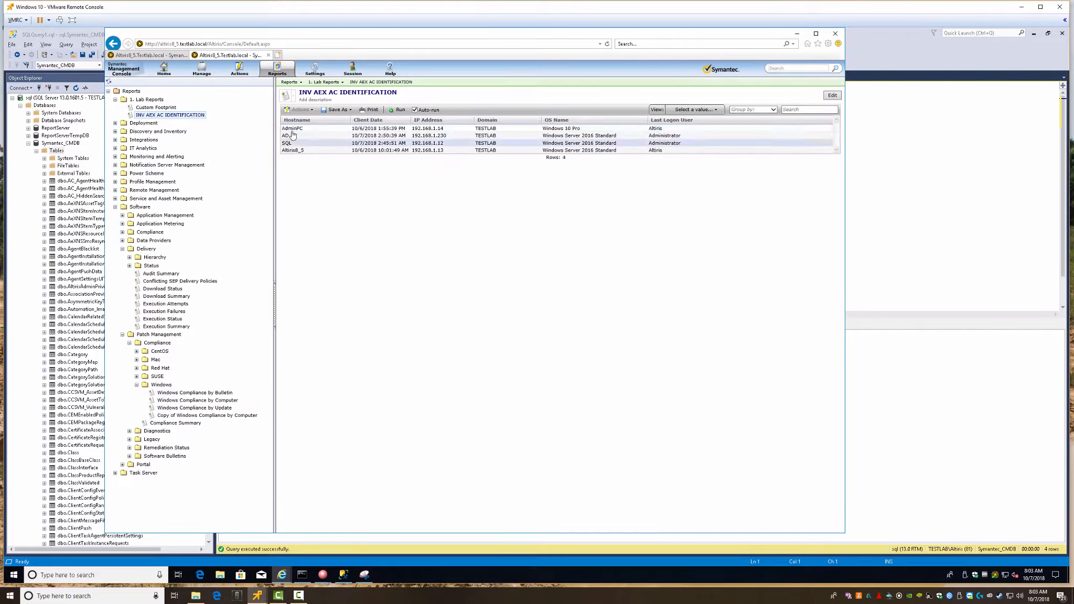
{"action": "right_click", "coordinate": [142, 103]}
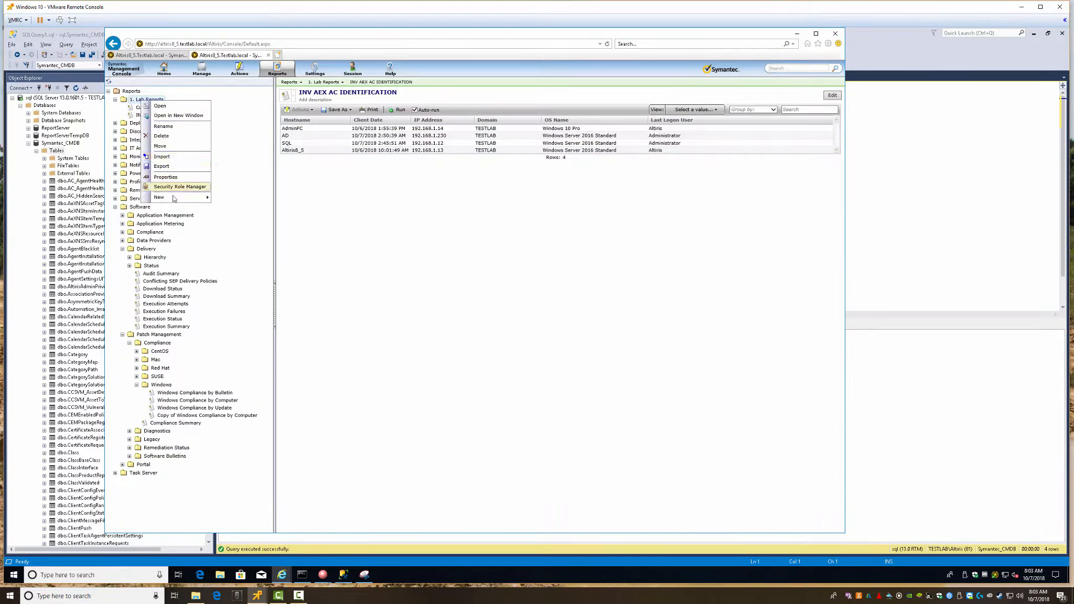
{"action": "mouse_move", "coordinate": [168, 197]}
{"action": "mouse_move", "coordinate": [234, 227]}
{"action": "left_click", "coordinate": [282, 254]}
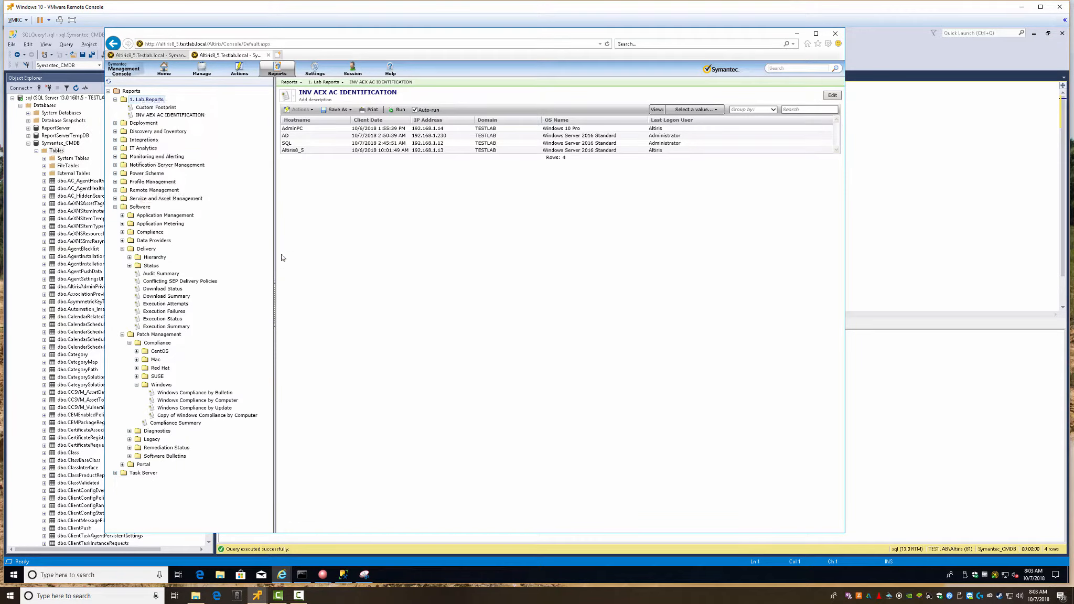
Switch to SQL Server Management Studio and begin a second query below the first with Select distinct [OS Name]
{"action": "left_click", "coordinate": [343, 575]}
{"action": "left_click", "coordinate": [387, 123]}
{"action": "key", "text": "Return"}
{"action": "type", "text": "\\"}
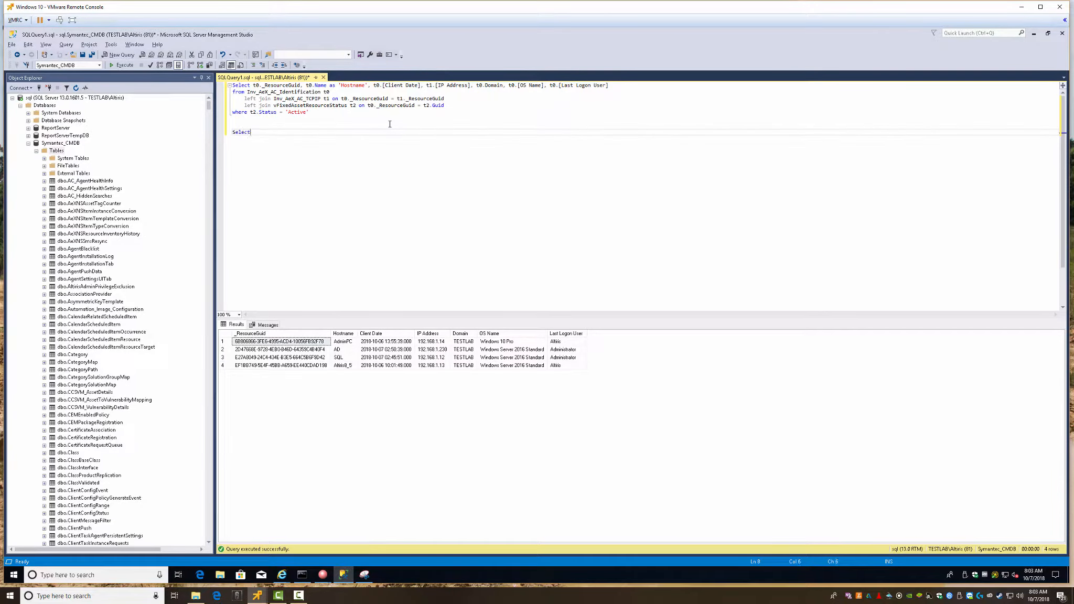
{"action": "type", "text": "disticn"}
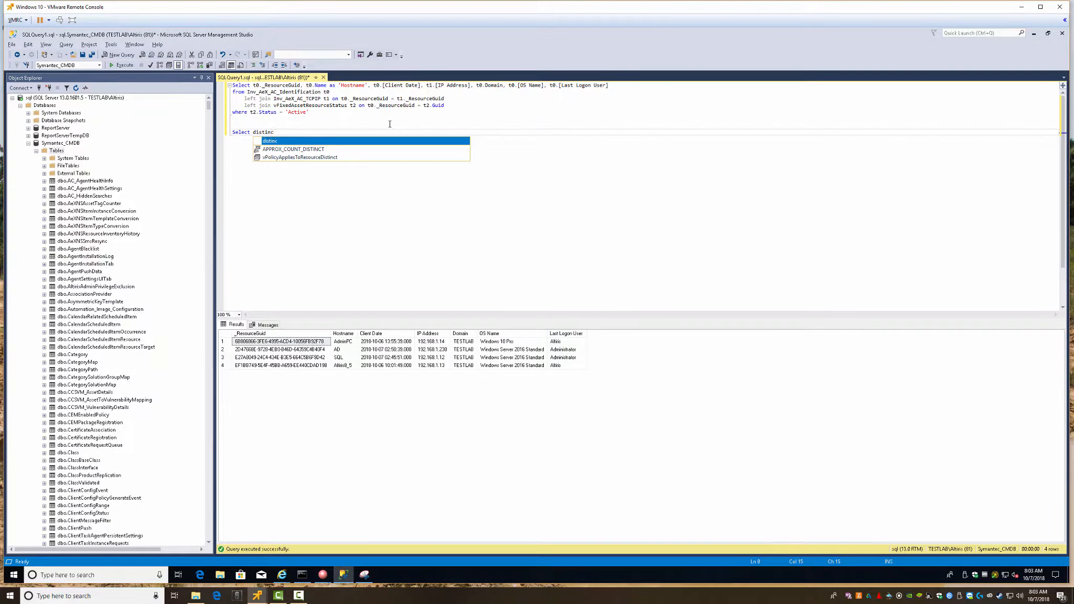
{"action": "type", "text": "t "}
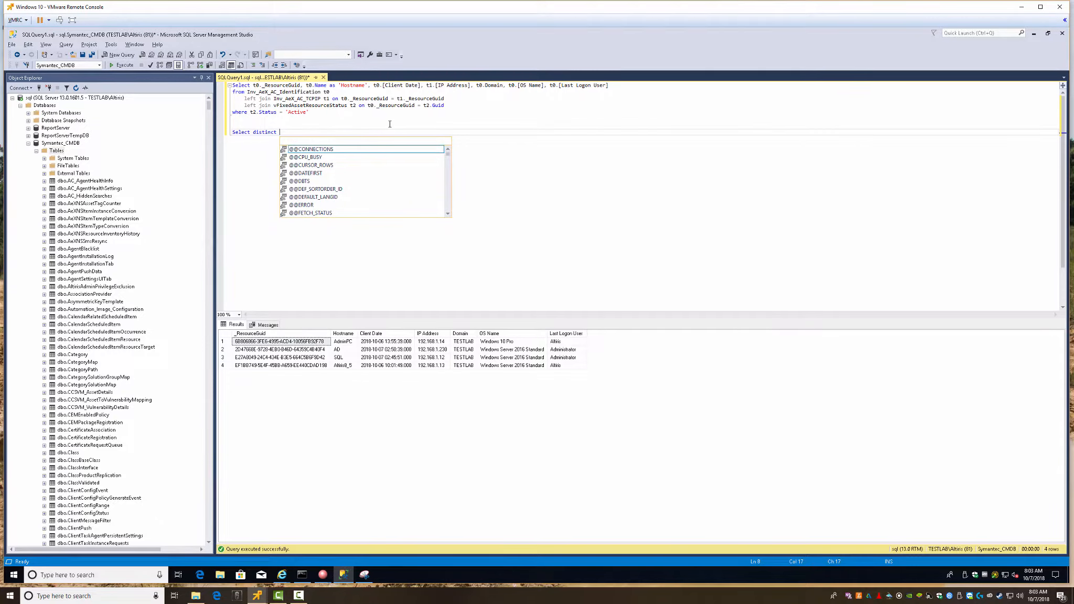
{"action": "type", "text": "[OS Name"}
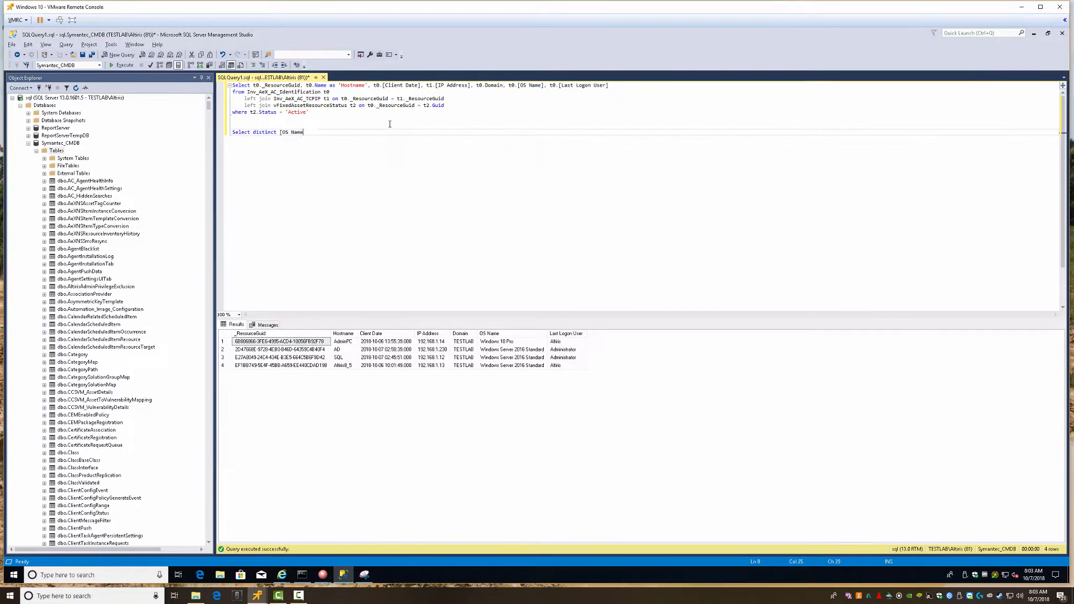
{"action": "type", "text": "]"}
Complete the second query with the line from Inv_AeX_AC_Identification
{"action": "key", "text": "Return"}
{"action": "type", "text": "from"}
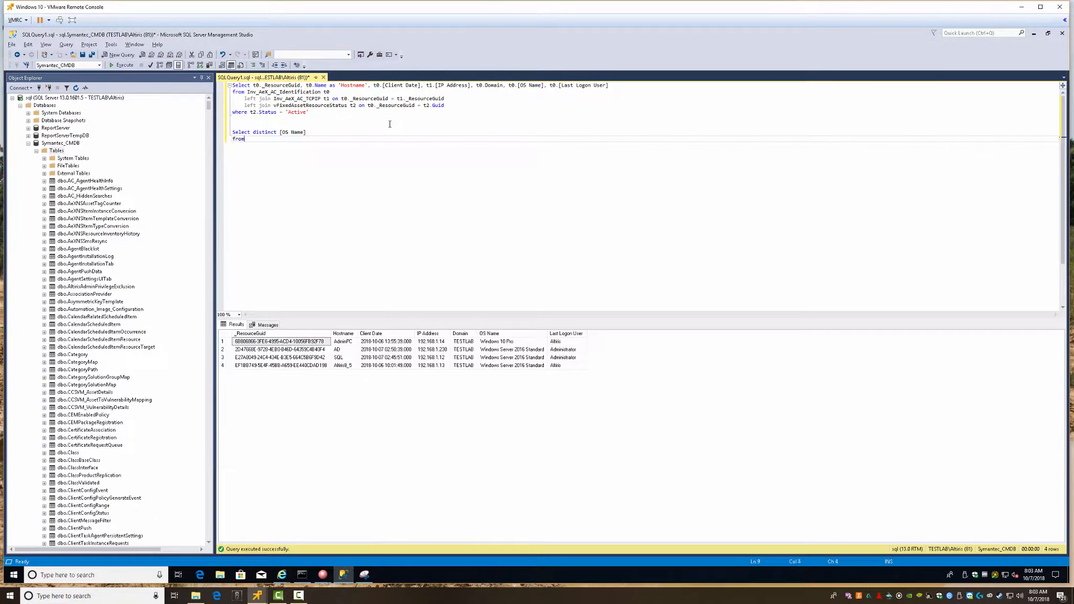
{"action": "type", "text": " inv_aex"}
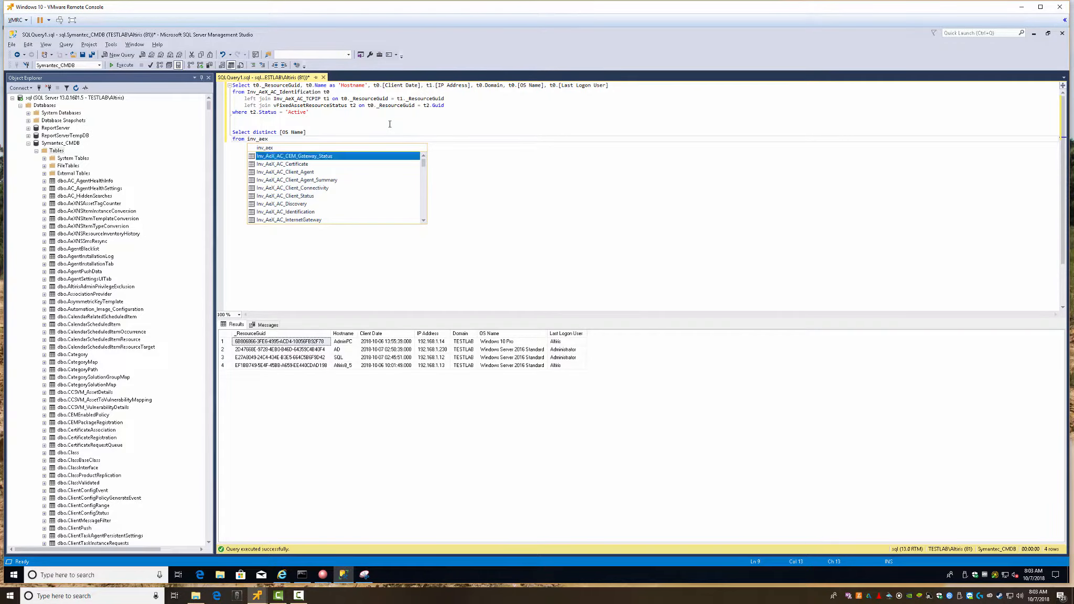
{"action": "key", "text": "Down"}
{"action": "key", "text": "Down"}
{"action": "key", "text": "Tab"}
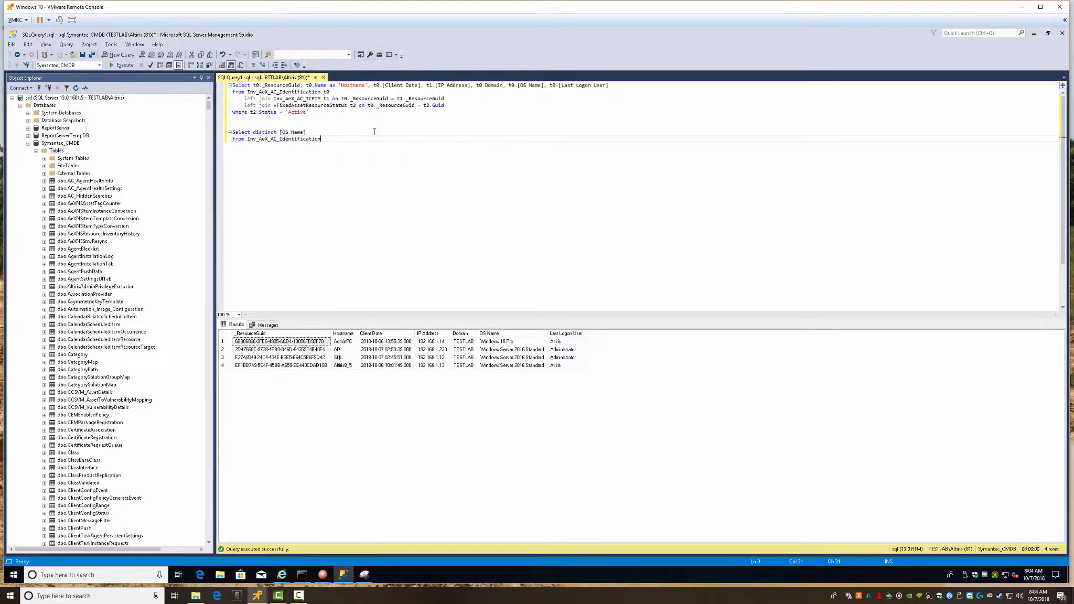
Execute only the distinct OS Name query
{"action": "left_click_drag", "start_coordinate": [320, 138], "coordinate": [223, 122]}
{"action": "left_click", "coordinate": [120, 65]}
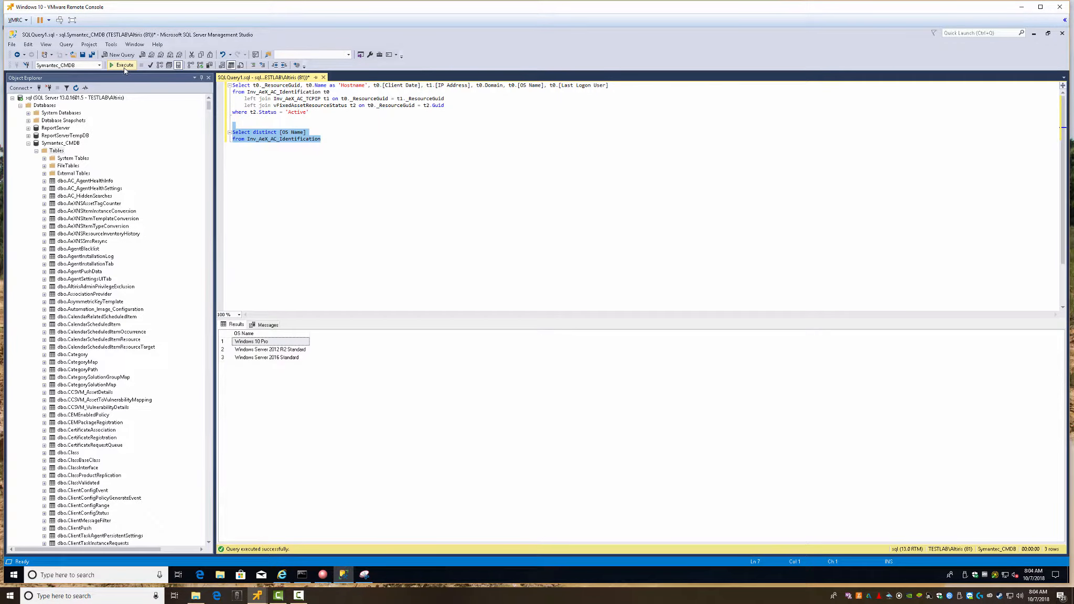
{"action": "left_click", "coordinate": [262, 134]}
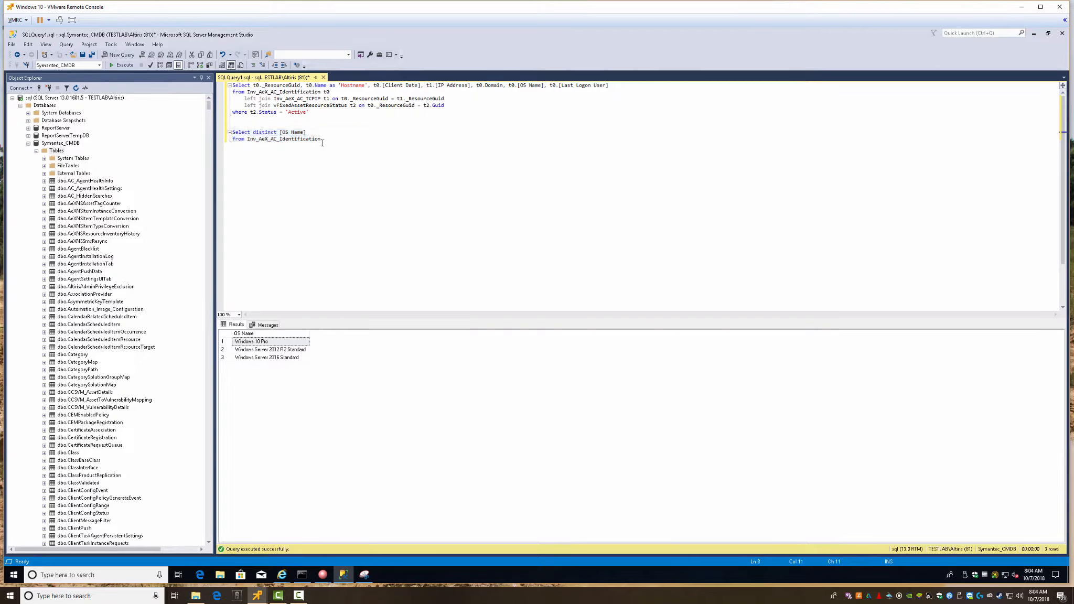
Copy the distinct OS Name query and switch to Symantec Management Console to replace the new SQL report's default query with it
{"action": "left_click_drag", "start_coordinate": [320, 138], "coordinate": [223, 129]}
{"action": "key", "text": "ctrl+c"}
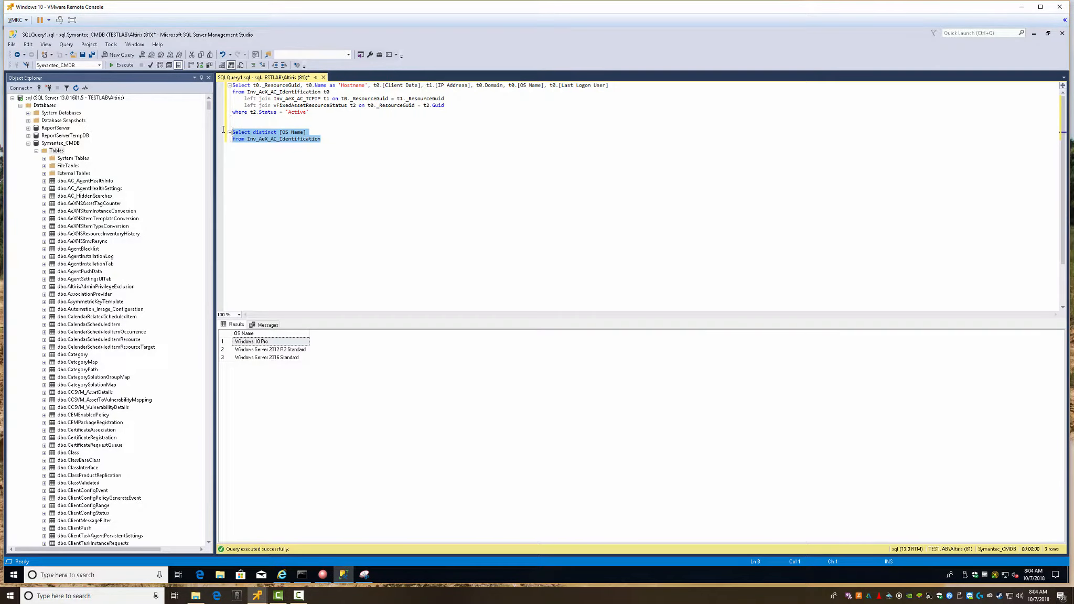
{"action": "key", "text": "alt+Tab"}
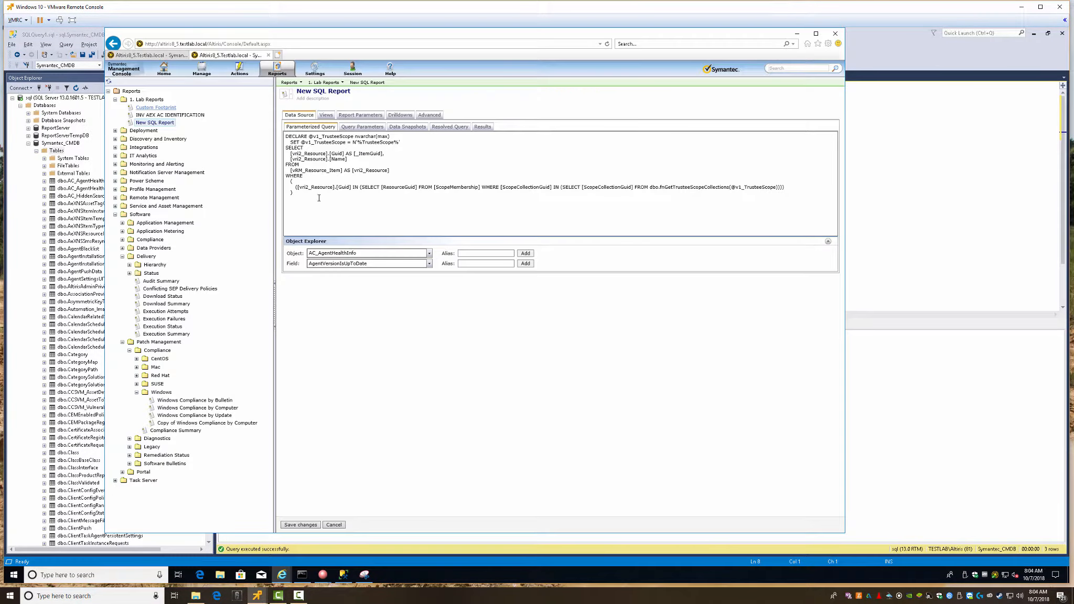
{"action": "key", "text": "ctrl+a"}
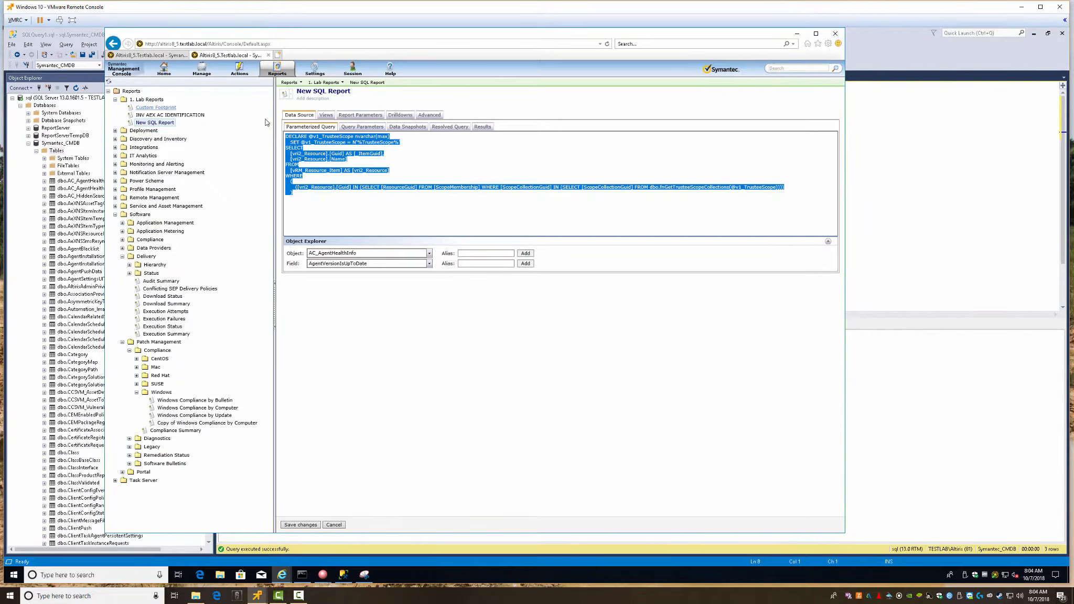
{"action": "key", "text": "ctrl+v"}
Rename the new SQL report as Distinct OS Name and save the report changes
{"action": "left_click", "coordinate": [338, 92]}
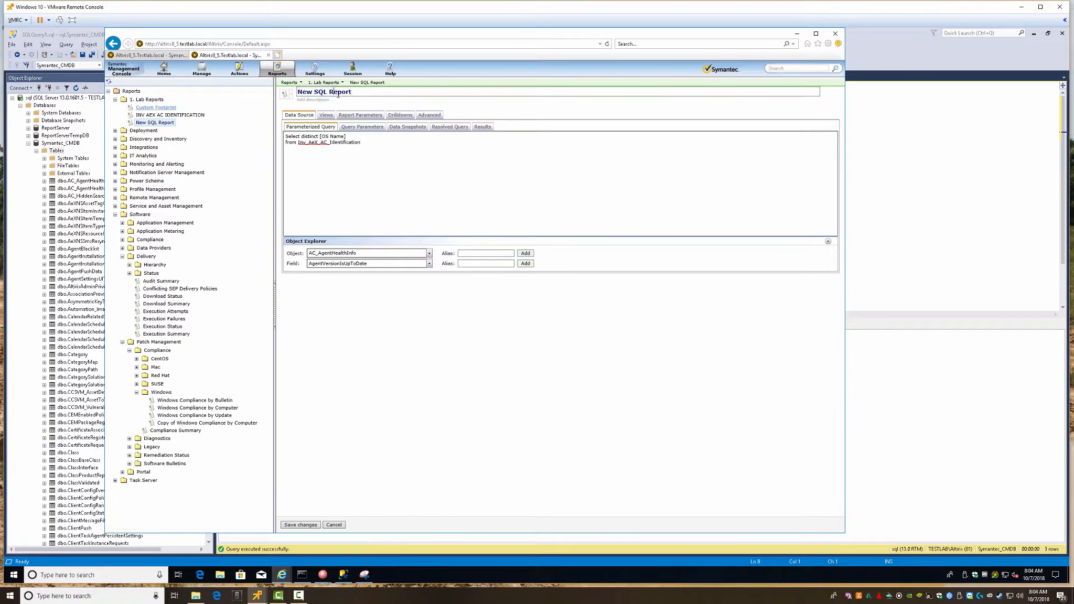
{"action": "key", "text": "ctrl+a"}
{"action": "type", "text": "Distinct OS Name"}
{"action": "key", "text": "Return"}
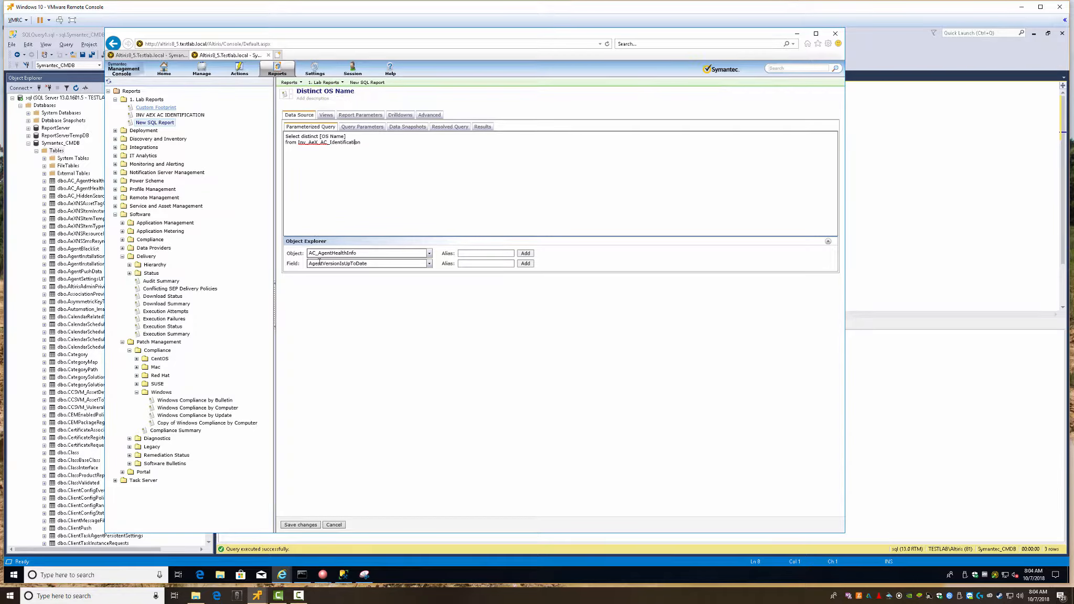
{"action": "left_click", "coordinate": [303, 525]}
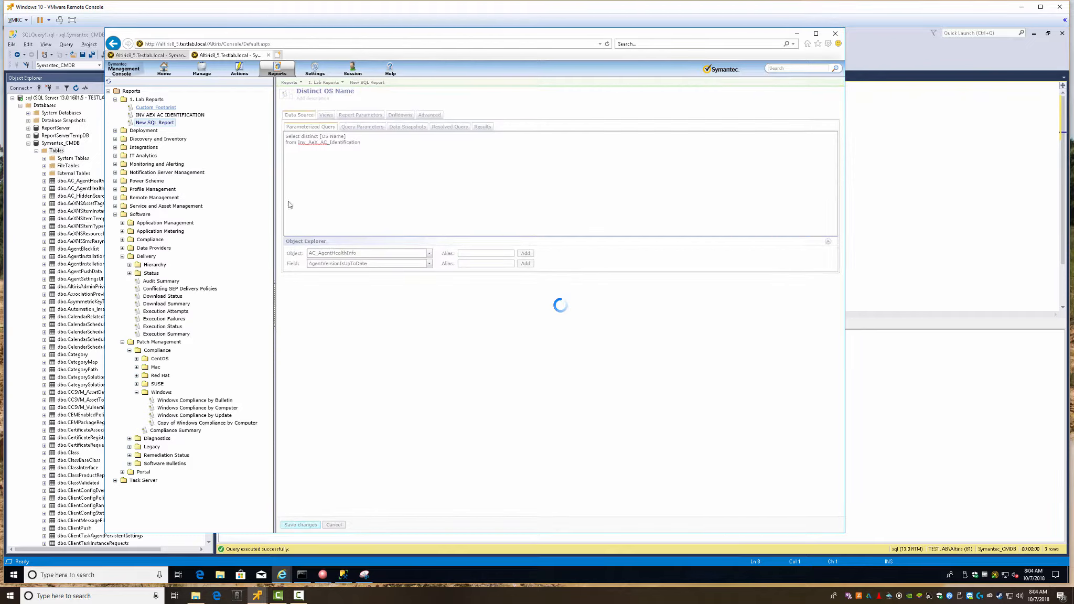
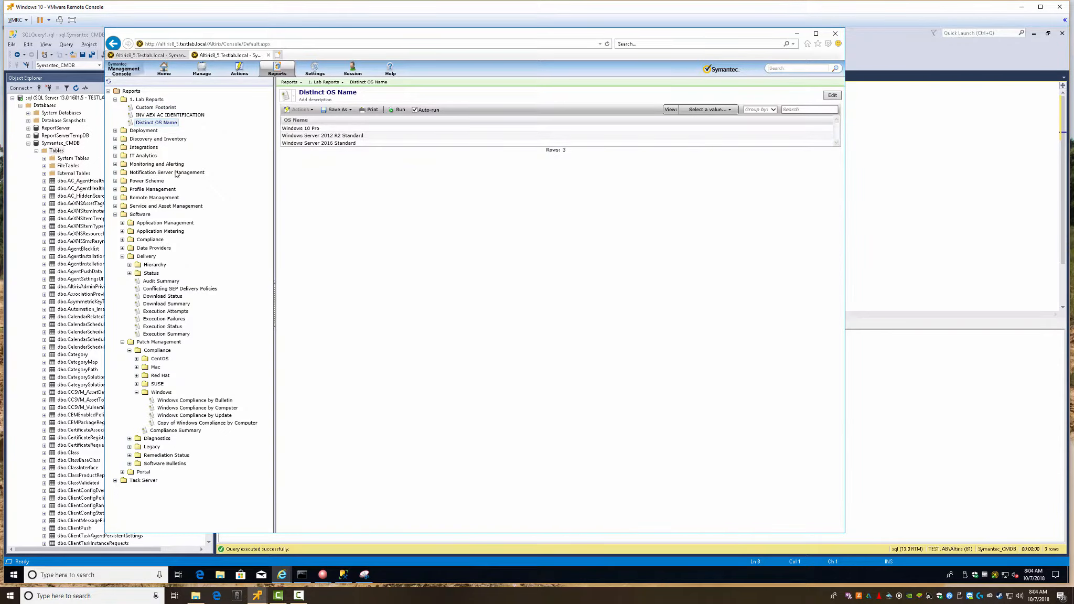
Open the INV AEX AC IDENTIFICATION report for editing and start replacing its title with Inv_Aex_A
{"action": "left_click", "coordinate": [155, 116]}
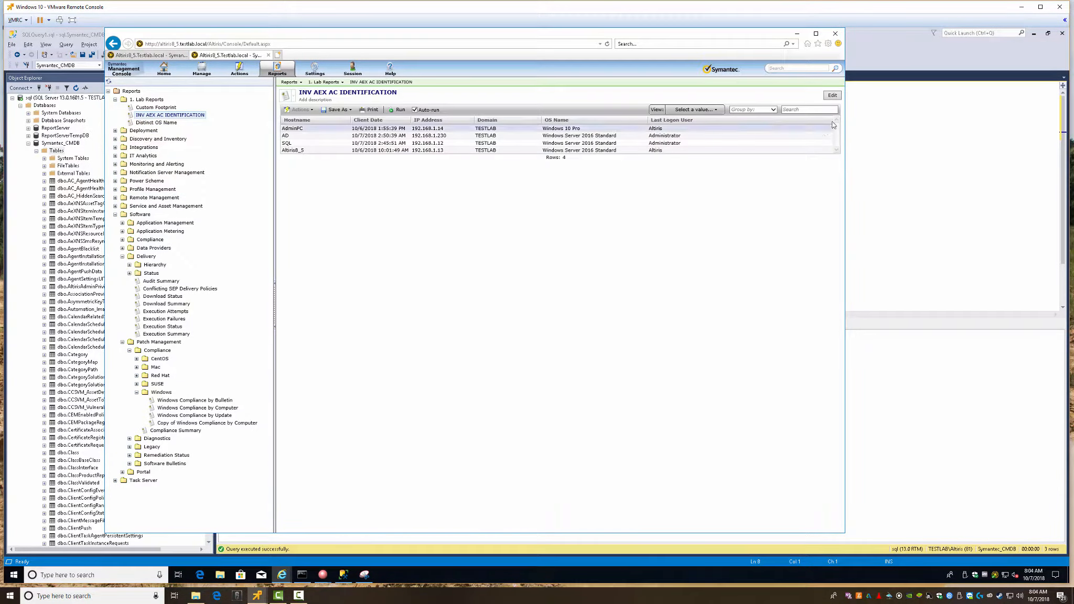
{"action": "left_click", "coordinate": [832, 95]}
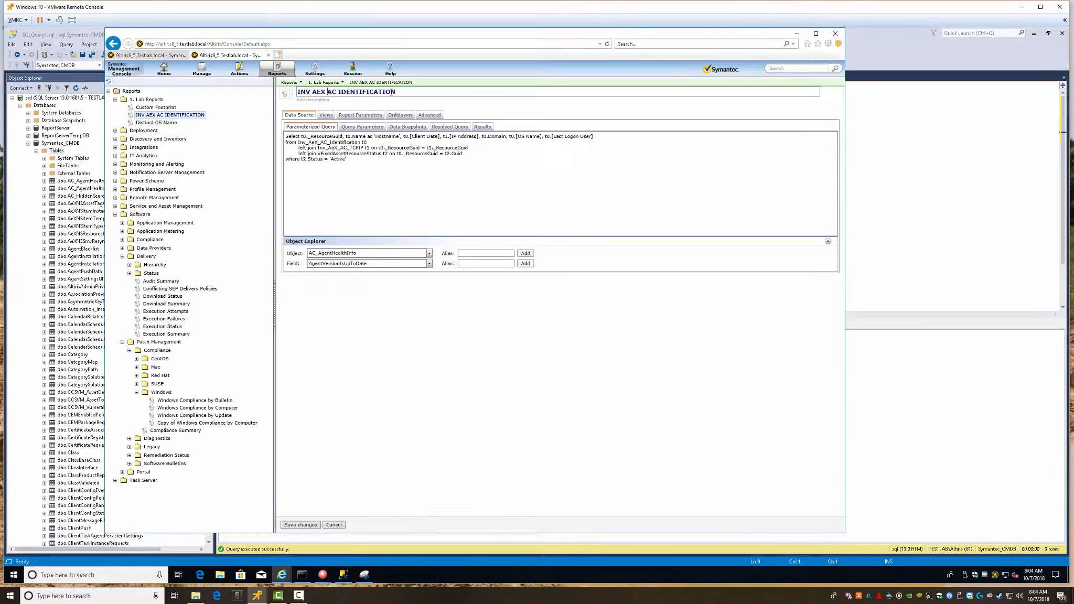
{"action": "left_click_drag", "start_coordinate": [391, 92], "coordinate": [280, 90]}
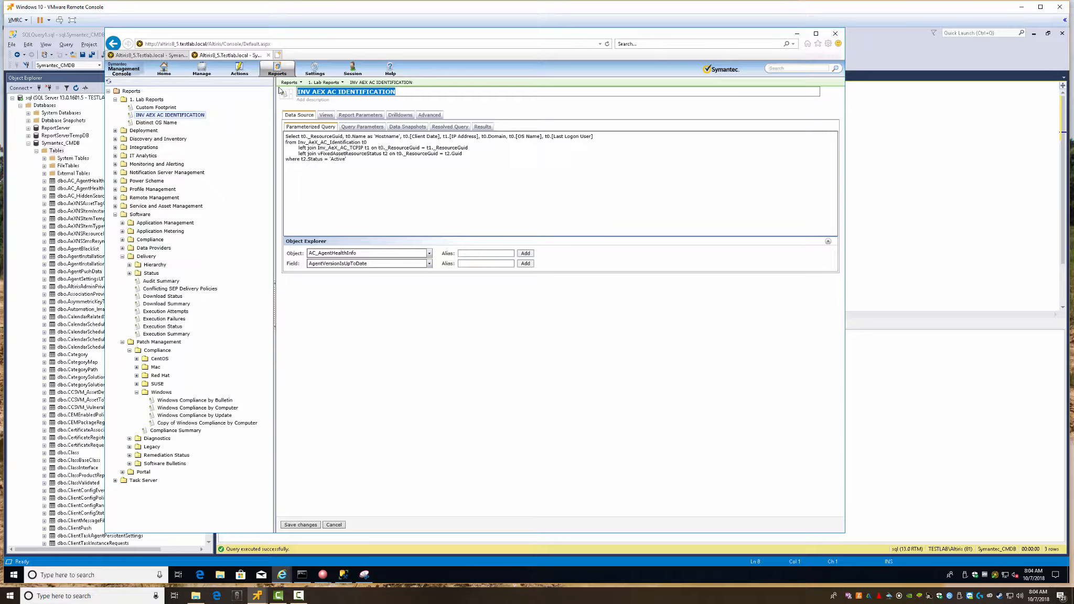
{"action": "type", "text": "Inv_Aex_A"}
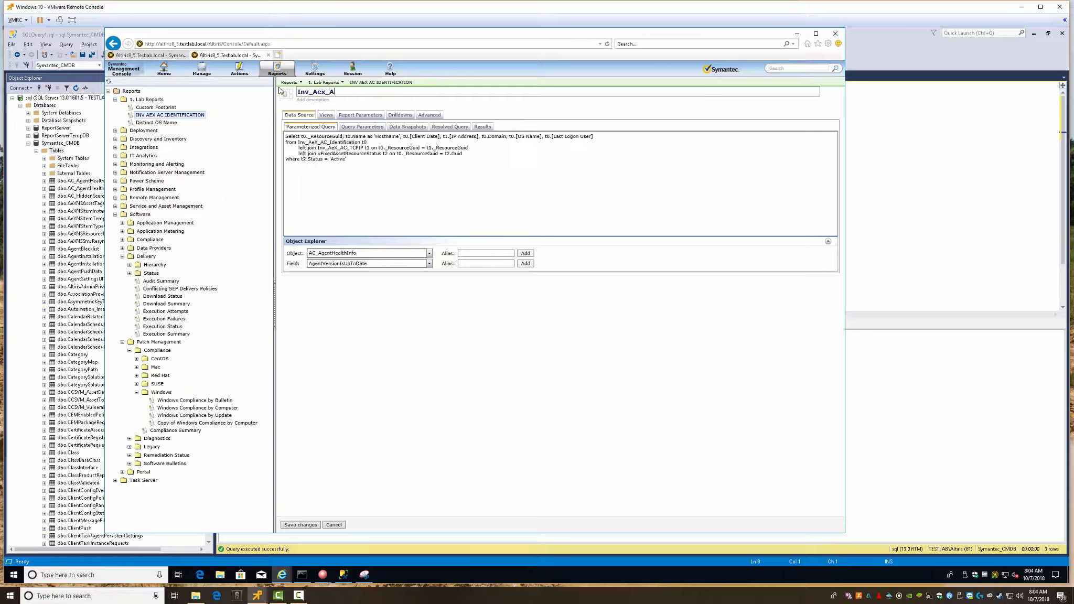
Rename the report as Inv_Aex_Ac_IDentification and IP Address
{"action": "type", "text": "c_IDentification and IP Address"}
{"action": "left_click", "coordinate": [361, 180]}
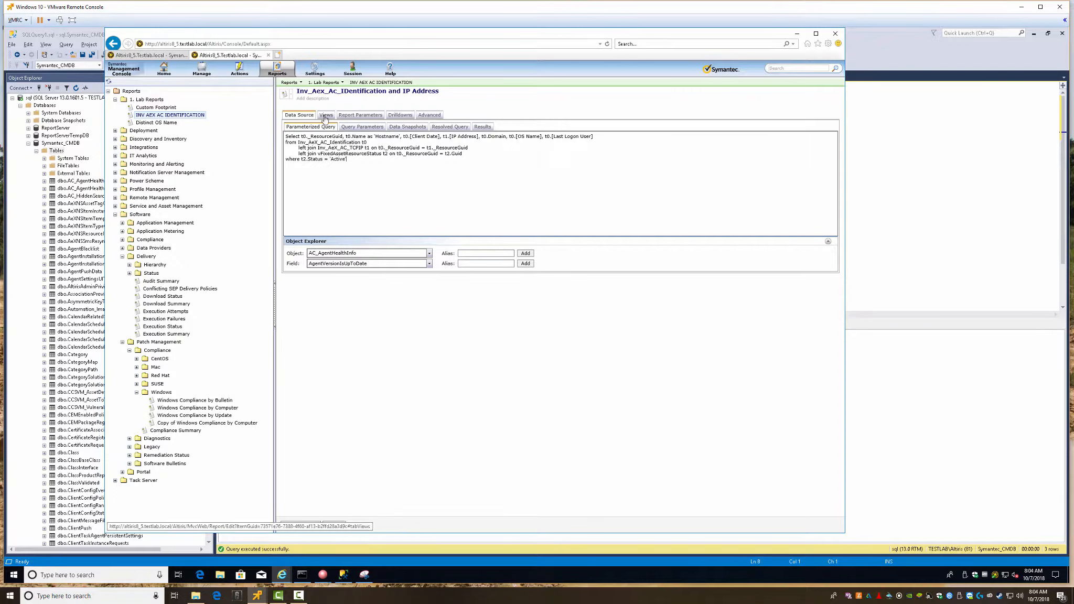
Add a report parameter named Hosname with the description Hostname: and the Basic Parameter Value Edit Control as value provider
{"action": "left_click", "coordinate": [360, 115]}
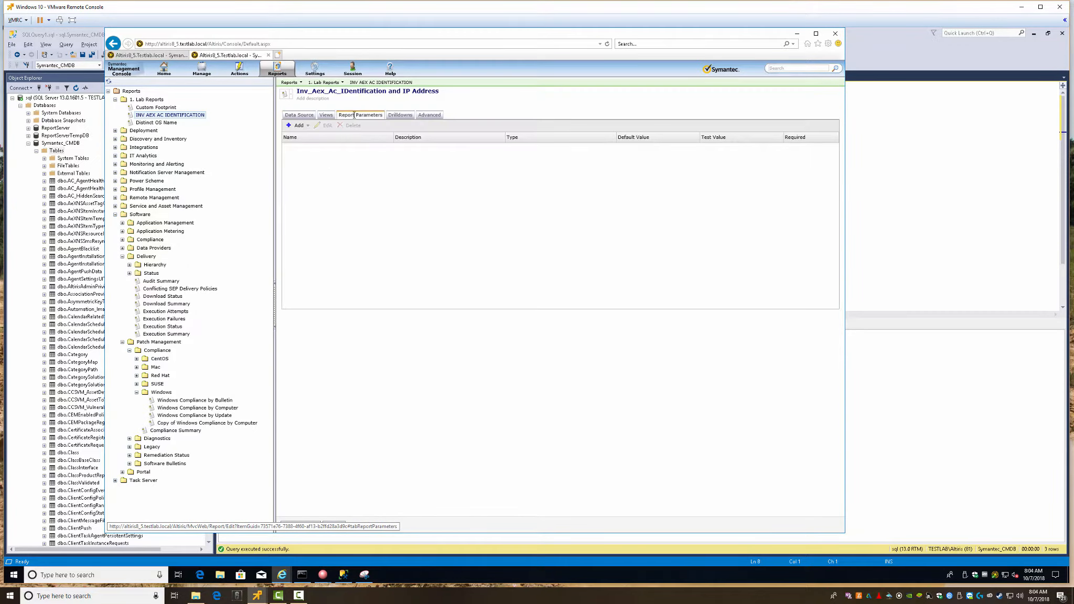
{"action": "left_click", "coordinate": [295, 126]}
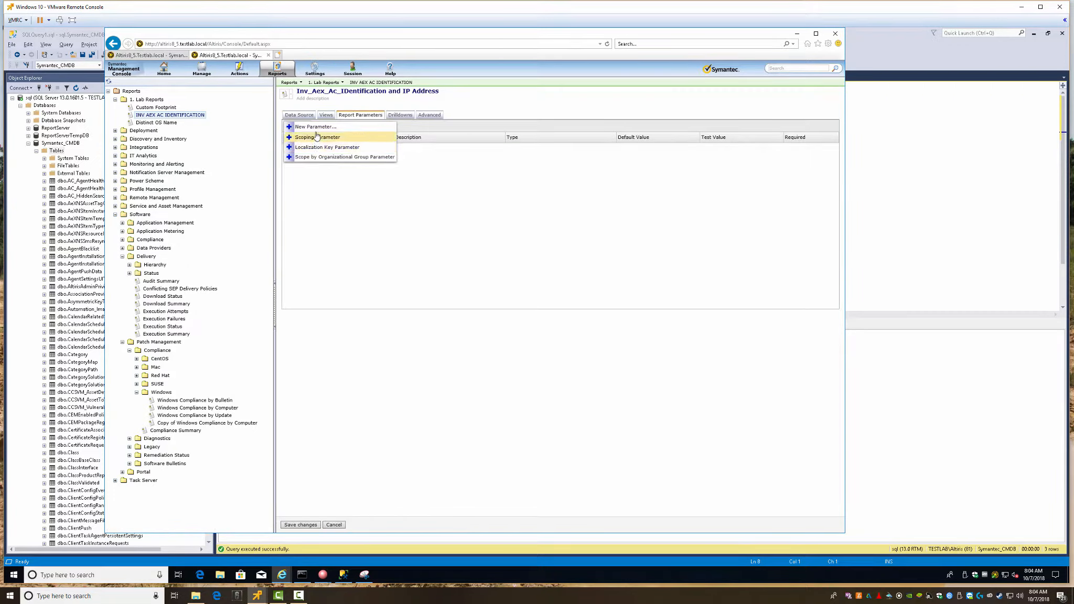
{"action": "left_click", "coordinate": [315, 126]}
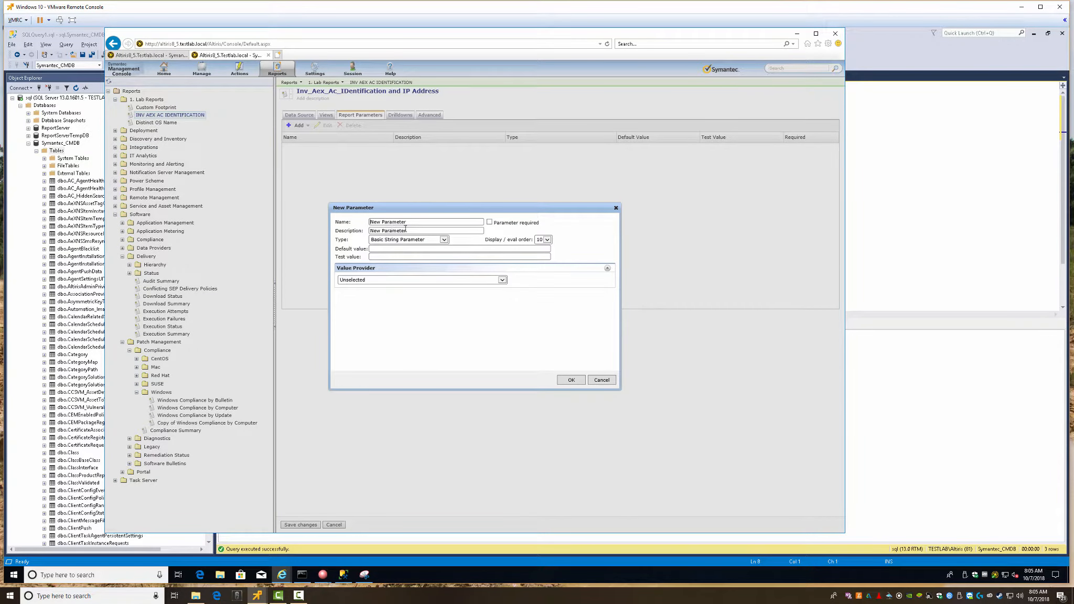
{"action": "left_click_drag", "start_coordinate": [407, 222], "coordinate": [343, 220]}
{"action": "type", "text": "HOs"}
{"action": "key", "text": "Tab"}
{"action": "type", "text": "H"}
{"action": "left_click", "coordinate": [383, 281]}
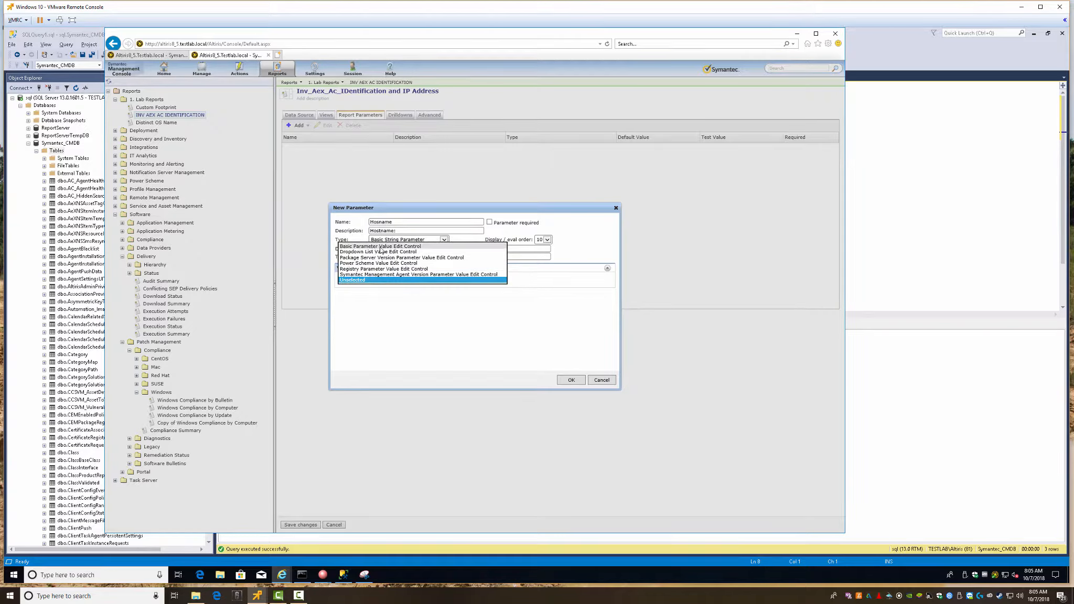
{"action": "left_click", "coordinate": [381, 246]}
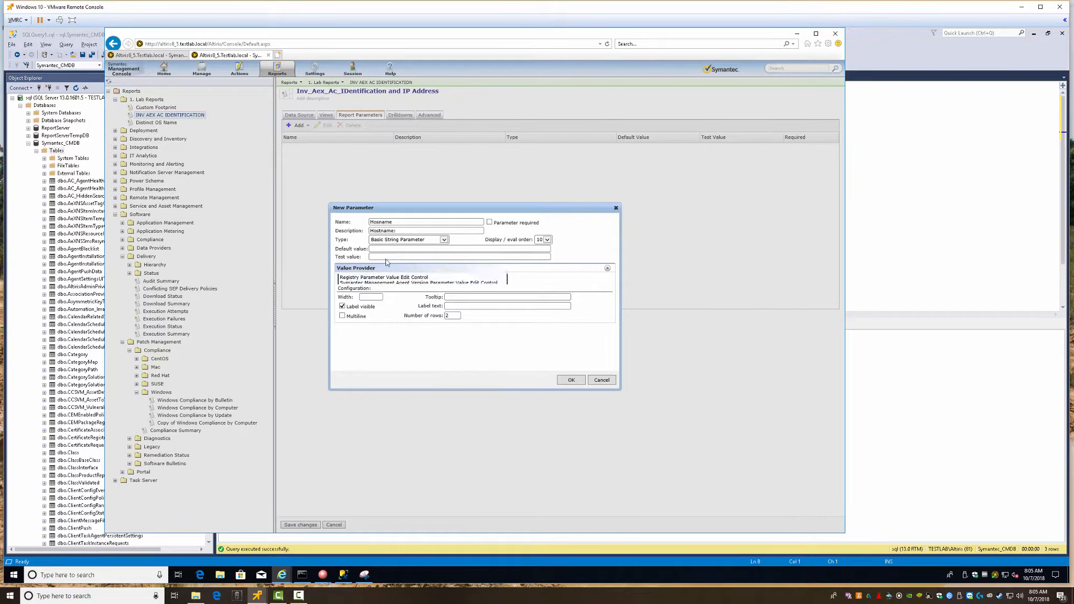
{"action": "left_click", "coordinate": [571, 380]}
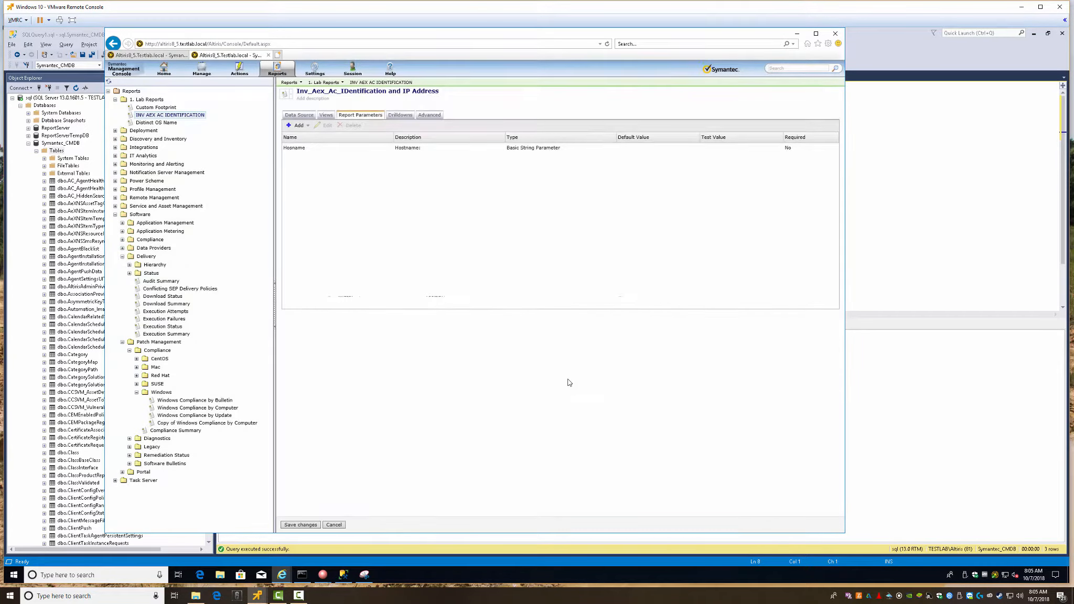
Create a second report parameter named OSName, described as OS Name:, with the Dropdown List Value Edit Control as value provider
{"action": "left_click", "coordinate": [295, 126]}
{"action": "left_click", "coordinate": [310, 128]}
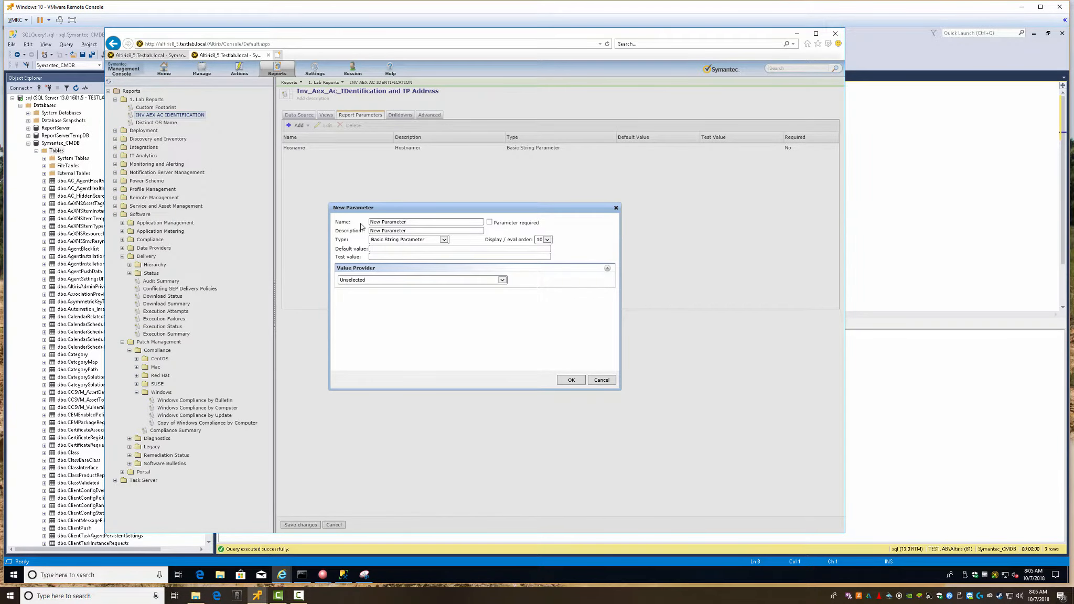
{"action": "key", "text": "ctrl+a"}
{"action": "type", "text": "OSName"}
{"action": "key", "text": "Tab"}
{"action": "type", "text": "OS Name"}
{"action": "left_click", "coordinate": [381, 280]}
{"action": "left_click", "coordinate": [370, 254]}
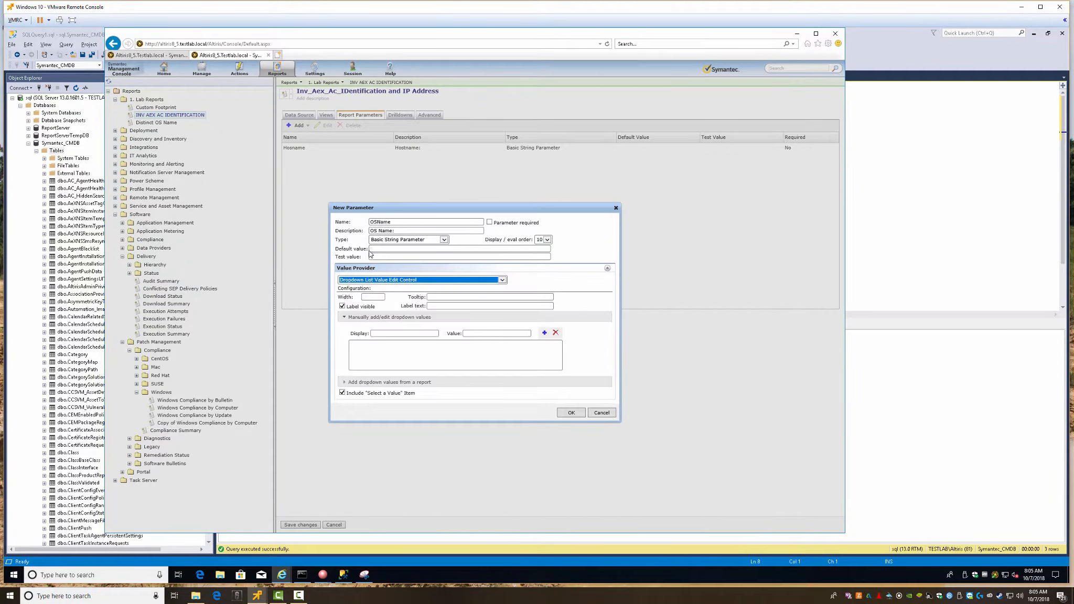
Source the OSName parameter's dropdown values from the Distinct OS Name report and confirm the parameter
{"action": "left_click", "coordinate": [387, 333]}
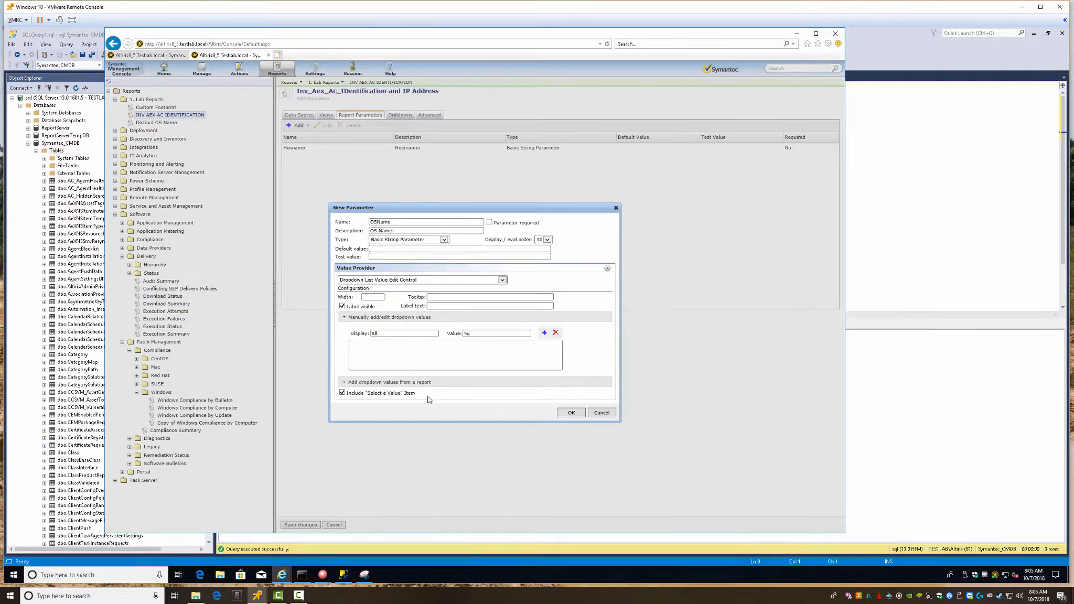
{"action": "left_click", "coordinate": [345, 383]}
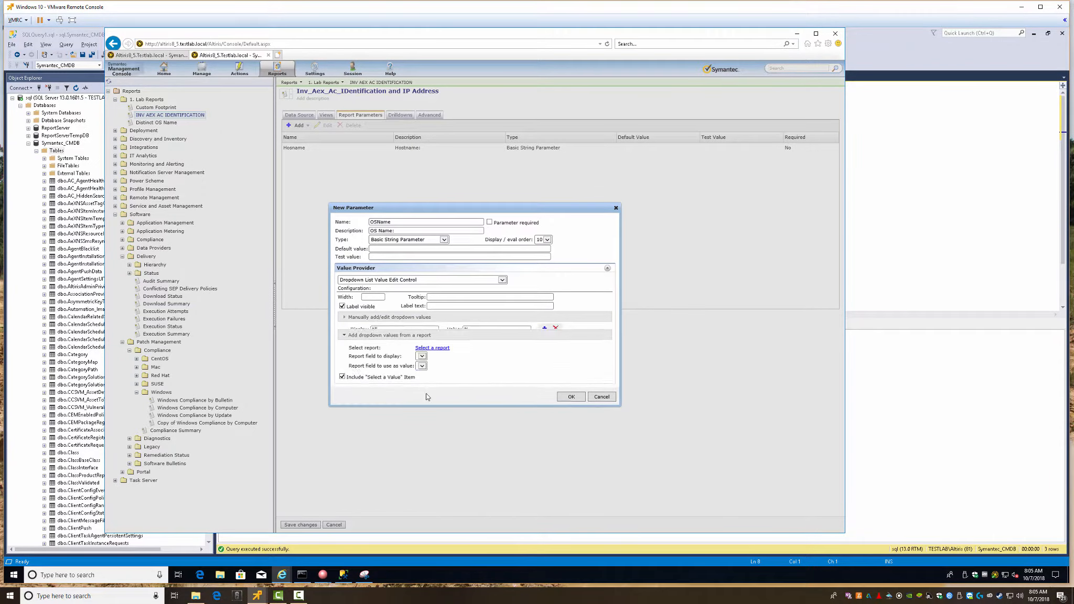
{"action": "left_click", "coordinate": [431, 343]}
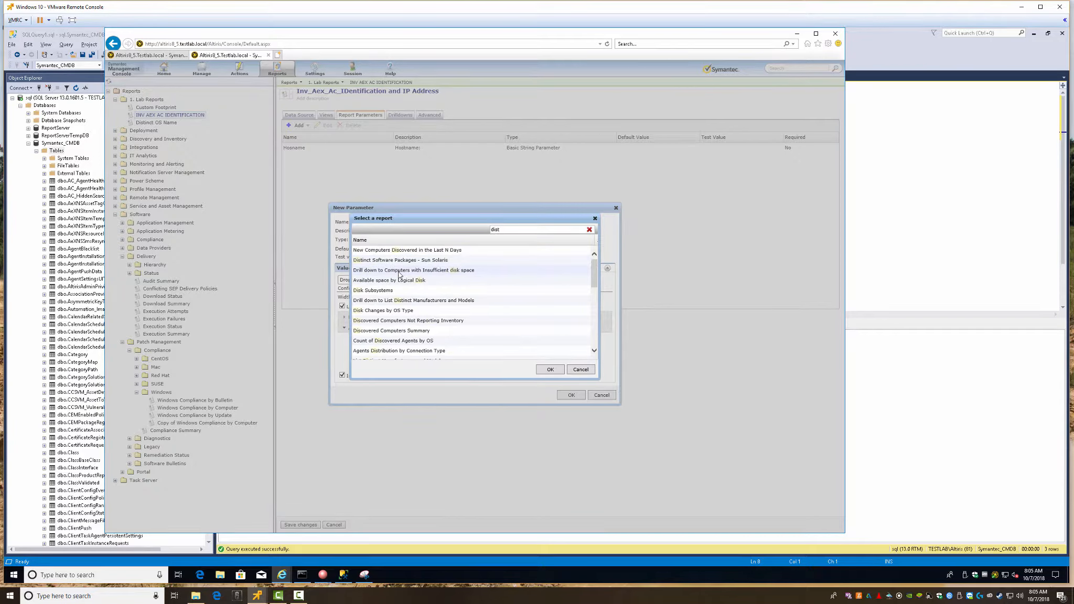
{"action": "type", "text": "t"}
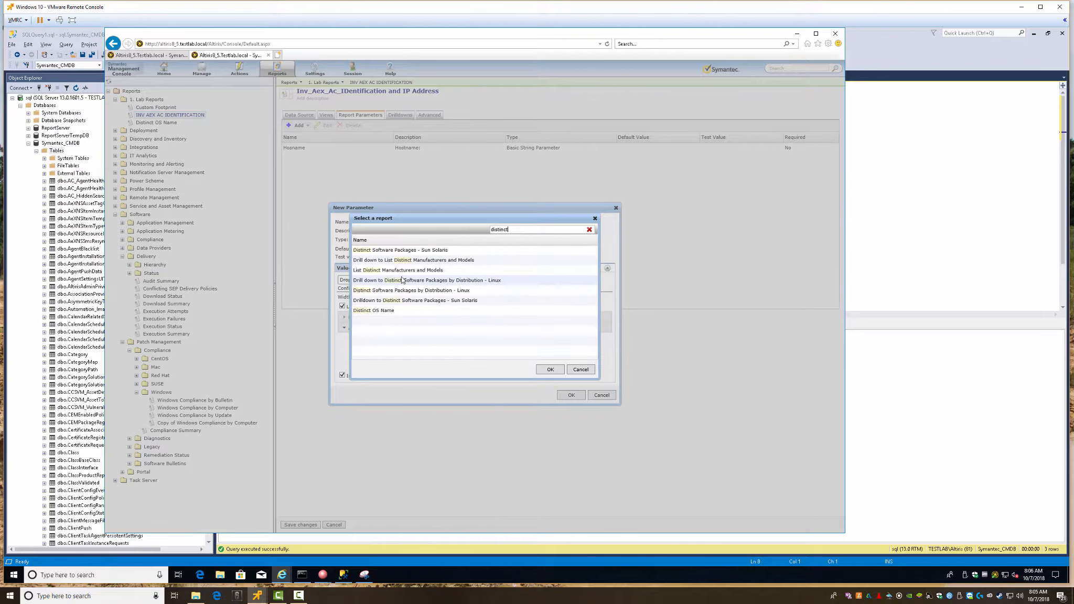
{"action": "left_click", "coordinate": [377, 312]}
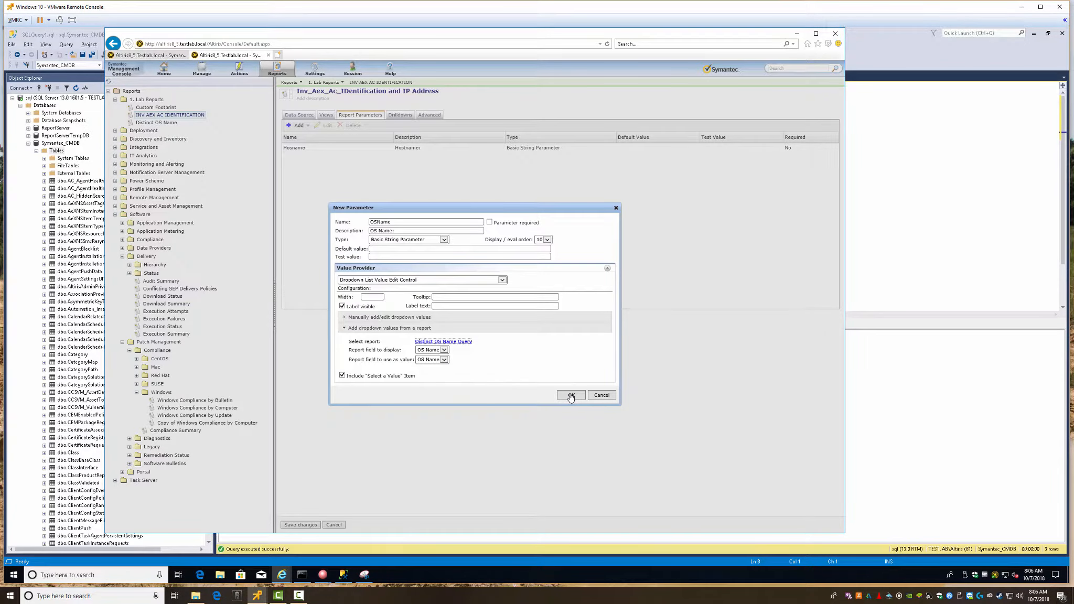
{"action": "left_click", "coordinate": [570, 396]}
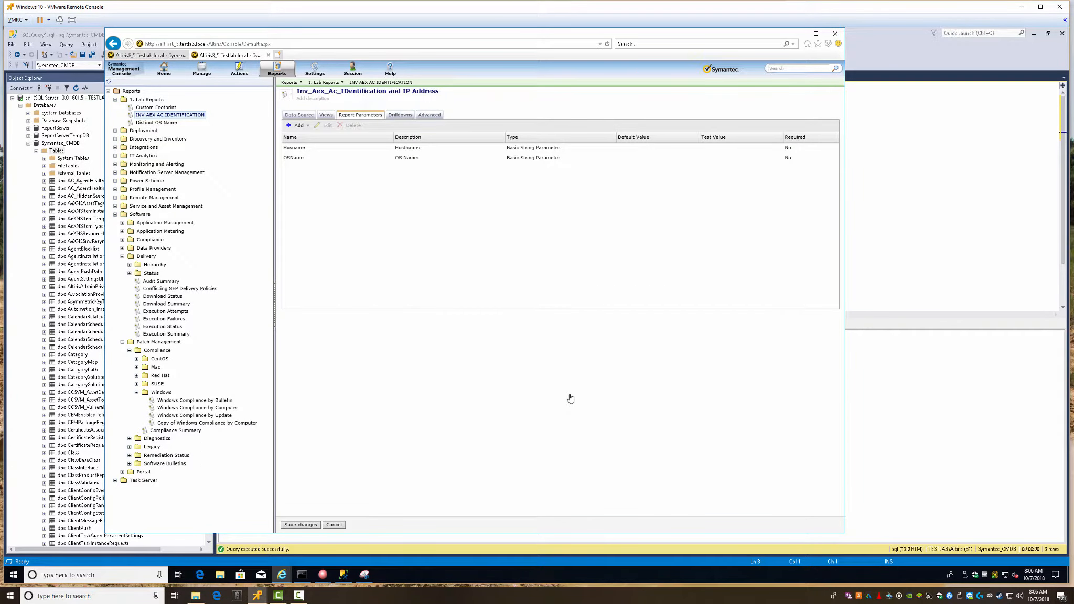
Add the Hostname and OS Name report parameters to the data source's query parameters
{"action": "left_click", "coordinate": [299, 116]}
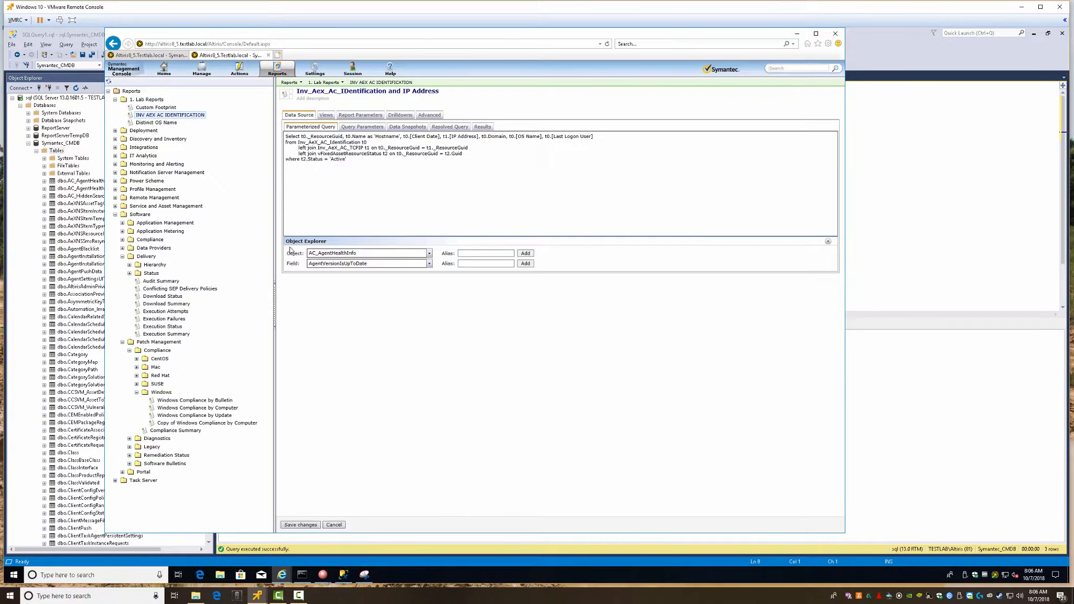
{"action": "left_click", "coordinate": [361, 127]}
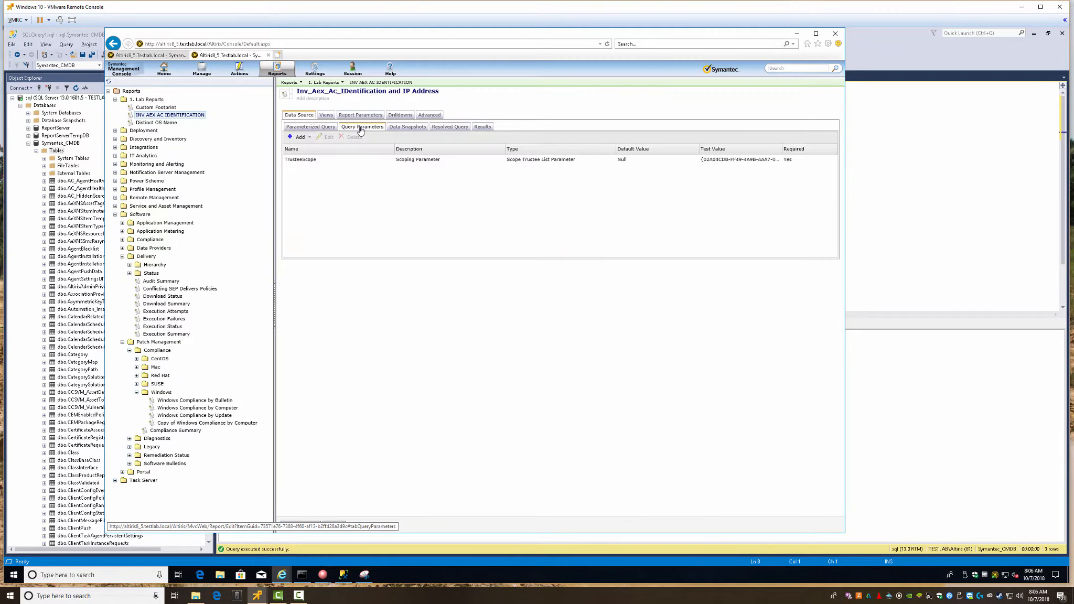
{"action": "left_click", "coordinate": [308, 138]}
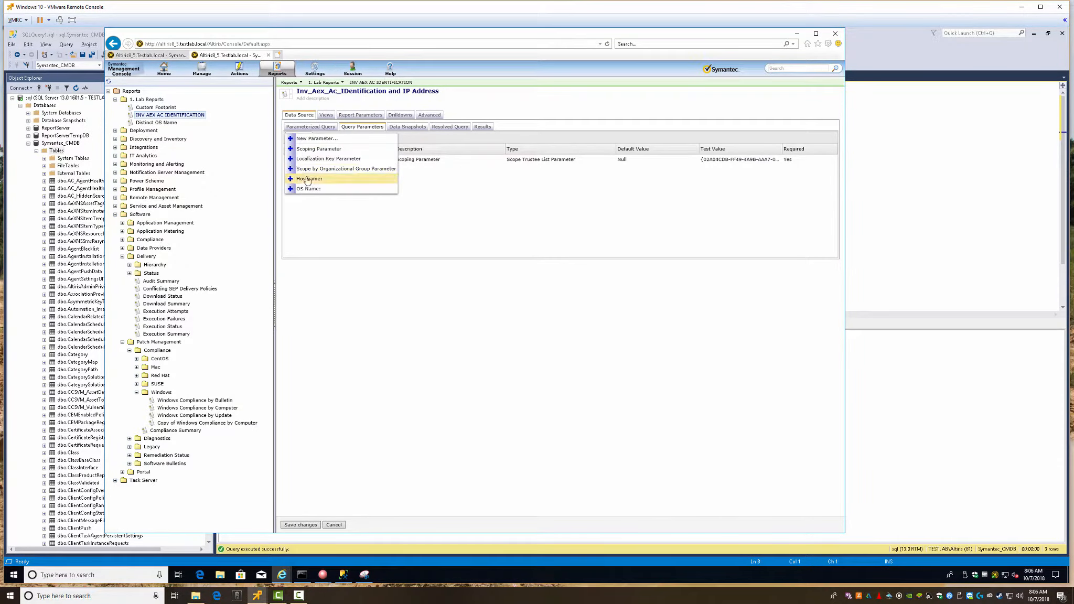
{"action": "left_click", "coordinate": [308, 179]}
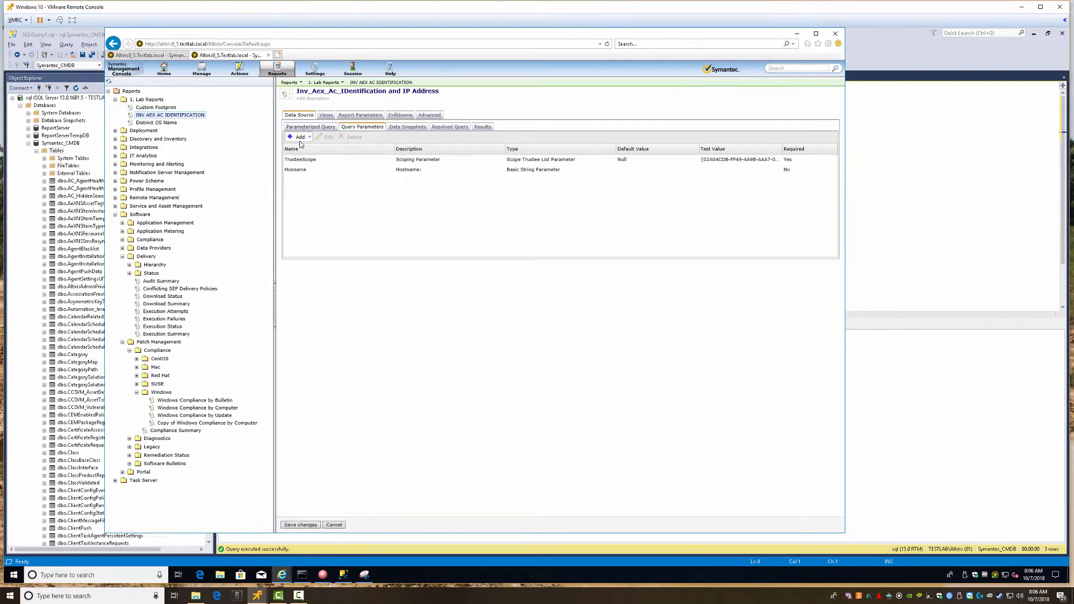
{"action": "left_click", "coordinate": [299, 137]}
{"action": "left_click", "coordinate": [301, 188]}
Extend the query's where clause with and t0.Name like '%%Hostname%%' and t0.[OS Name] in '%OSName%', and try to save the report
{"action": "left_click", "coordinate": [315, 129]}
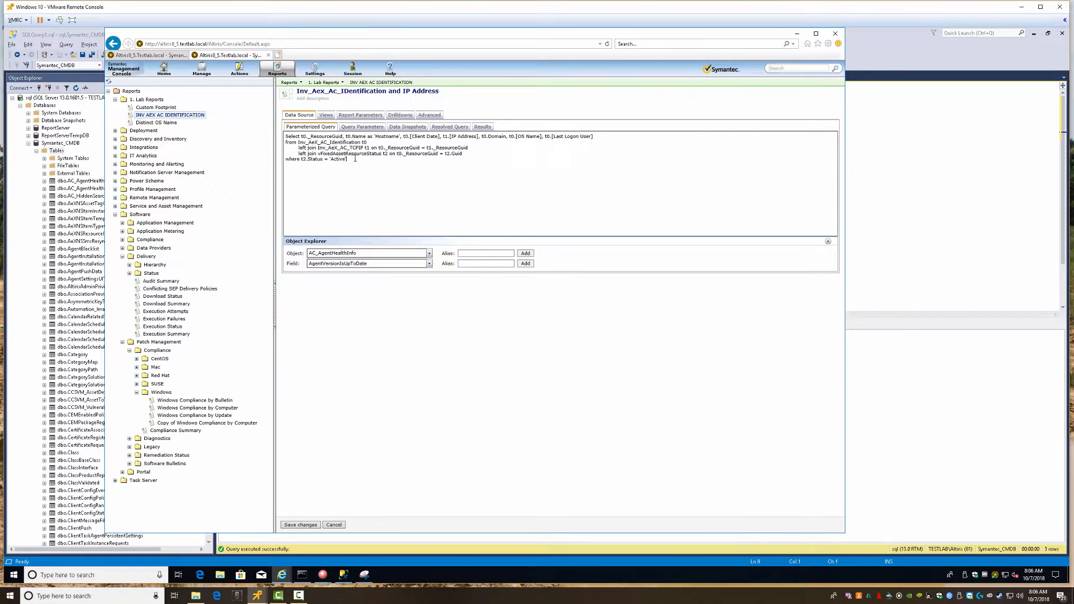
{"action": "key", "text": "BackSpace"}
{"action": "key", "text": "BackSpace"}
{"action": "key", "text": "BackSpace"}
{"action": "type", "text": "and"}
{"action": "type", "text": "t0.Name like '%%Hostname%%' and t0.["}
{"action": "type", "text": "OS Name] in '%OSName%"}
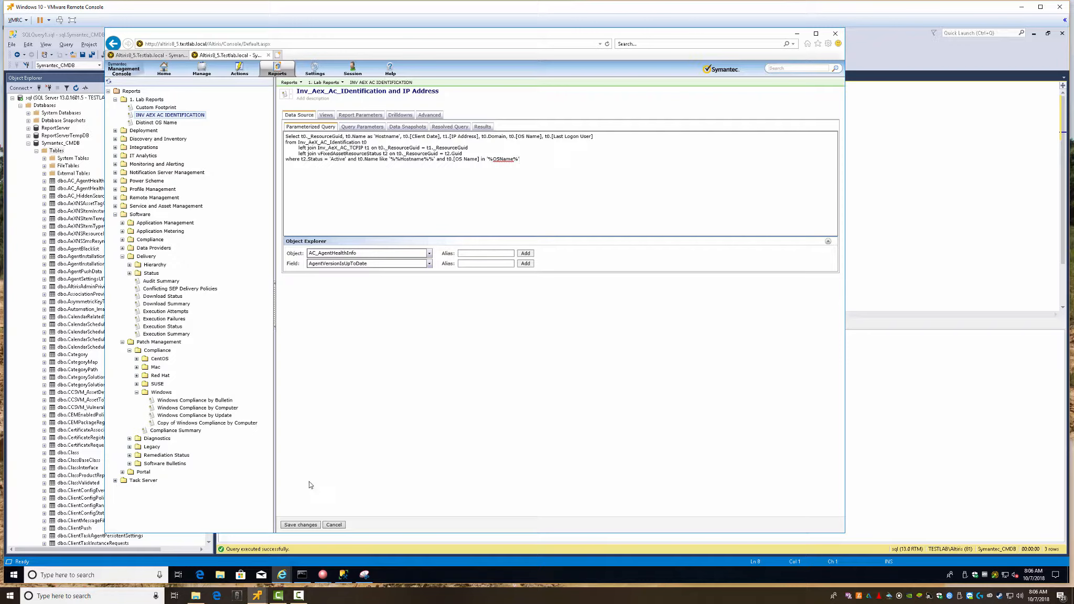
{"action": "left_click", "coordinate": [301, 525]}
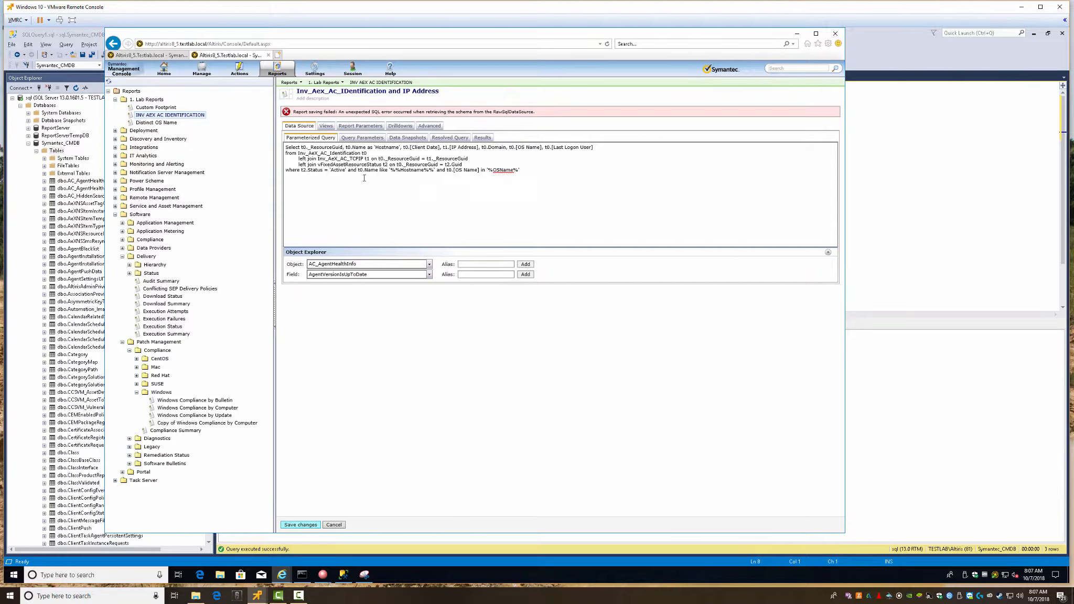
Comment out the Hostname and OS Name conditions in the where clause with -- and save the report
{"action": "left_click_drag", "start_coordinate": [358, 171], "coordinate": [464, 172]}
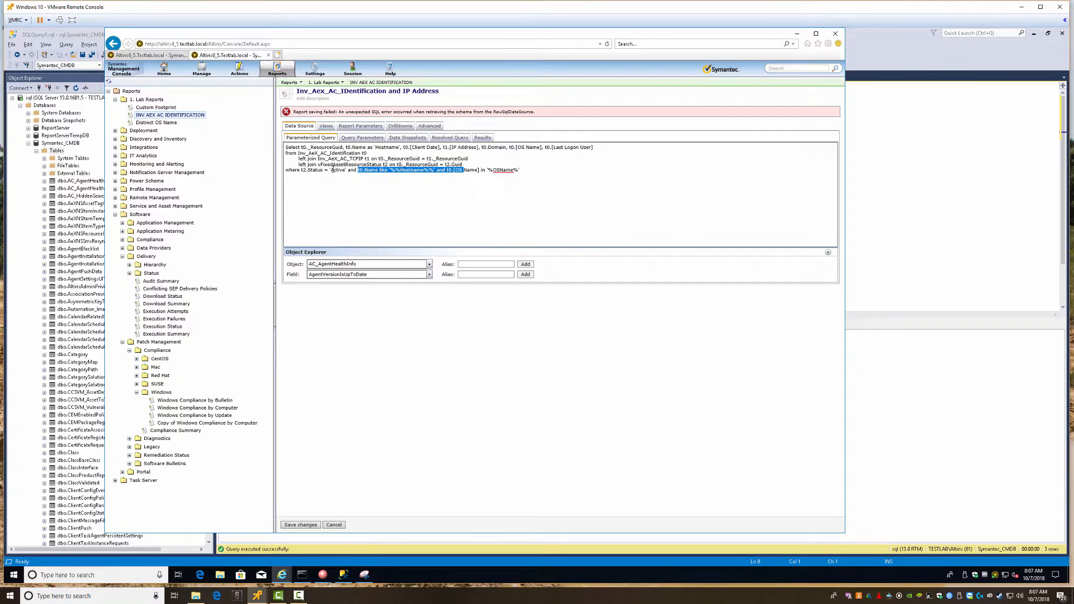
{"action": "left_click", "coordinate": [349, 169]}
{"action": "type", "text": "-"}
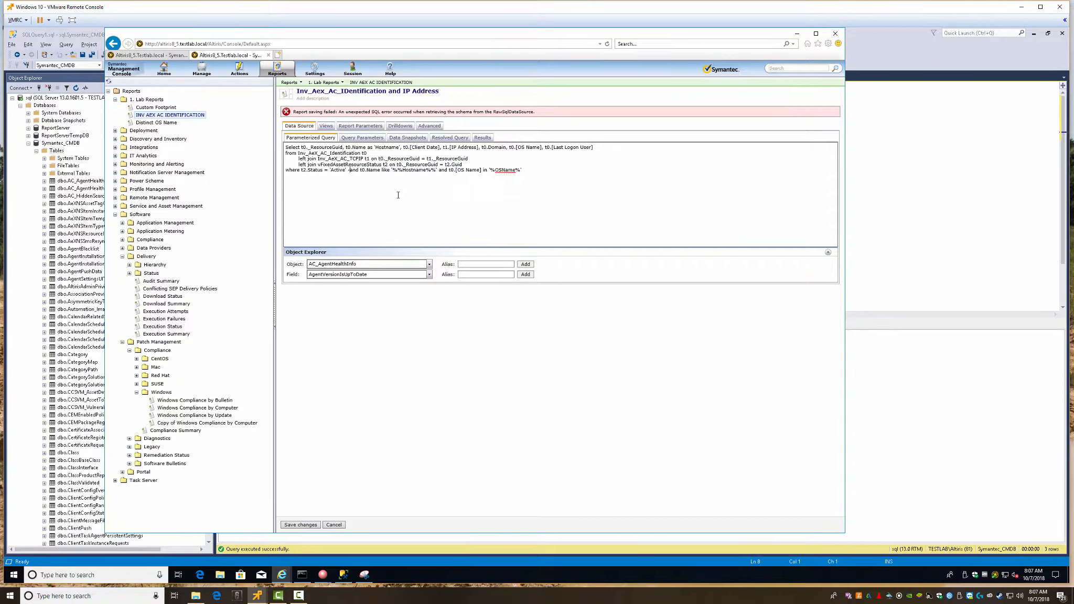
{"action": "type", "text": "-"}
{"action": "left_click", "coordinate": [307, 524]}
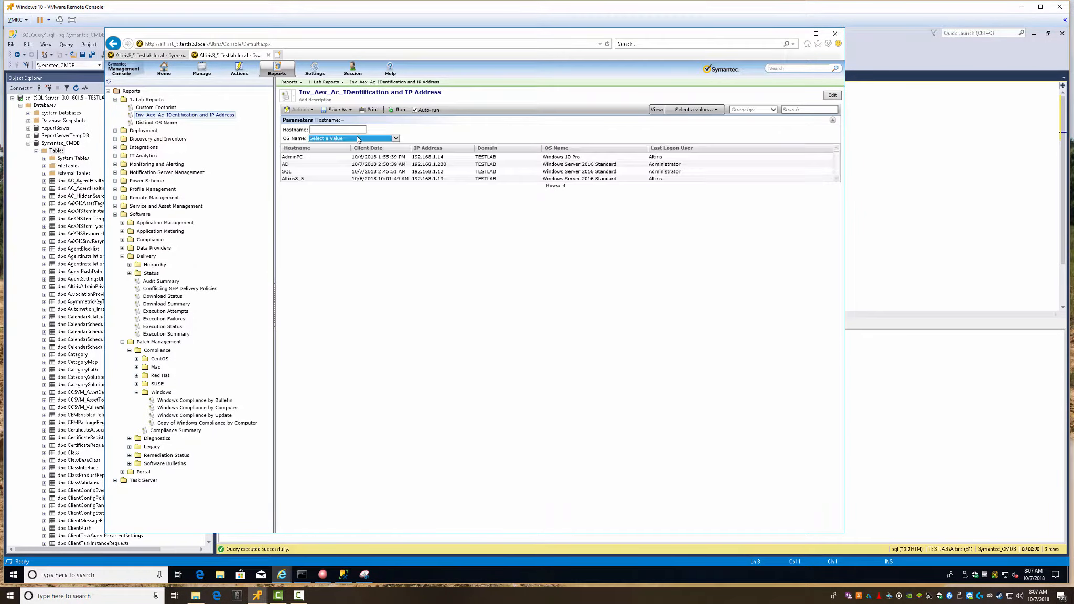
Test the report by running it with OS Name Windows 10 Pro and Hostname ad
{"action": "left_click", "coordinate": [356, 138]}
{"action": "left_click", "coordinate": [358, 143]}
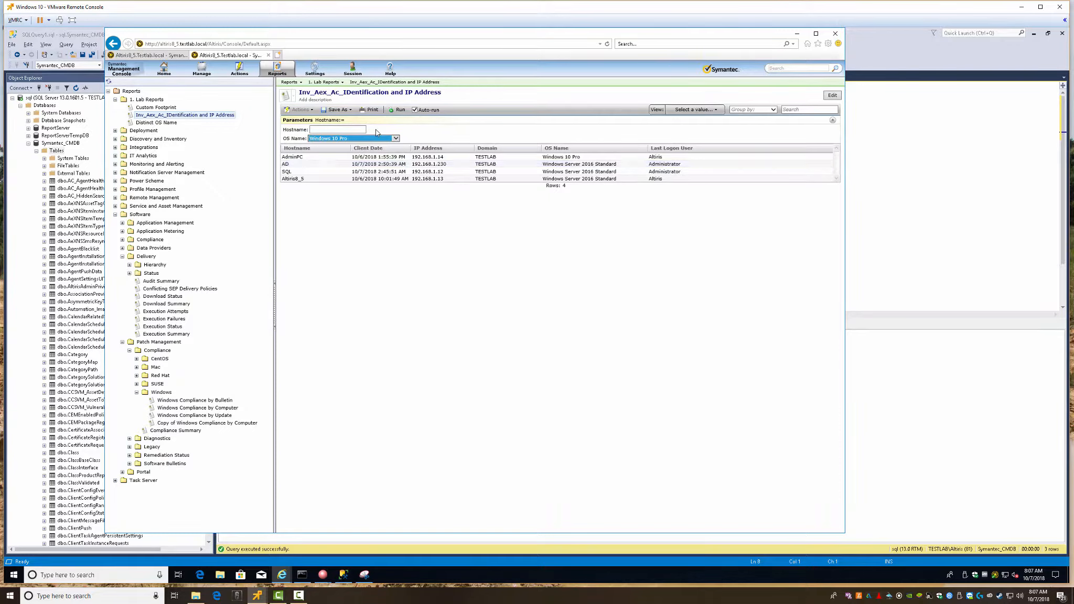
{"action": "left_click", "coordinate": [396, 139]}
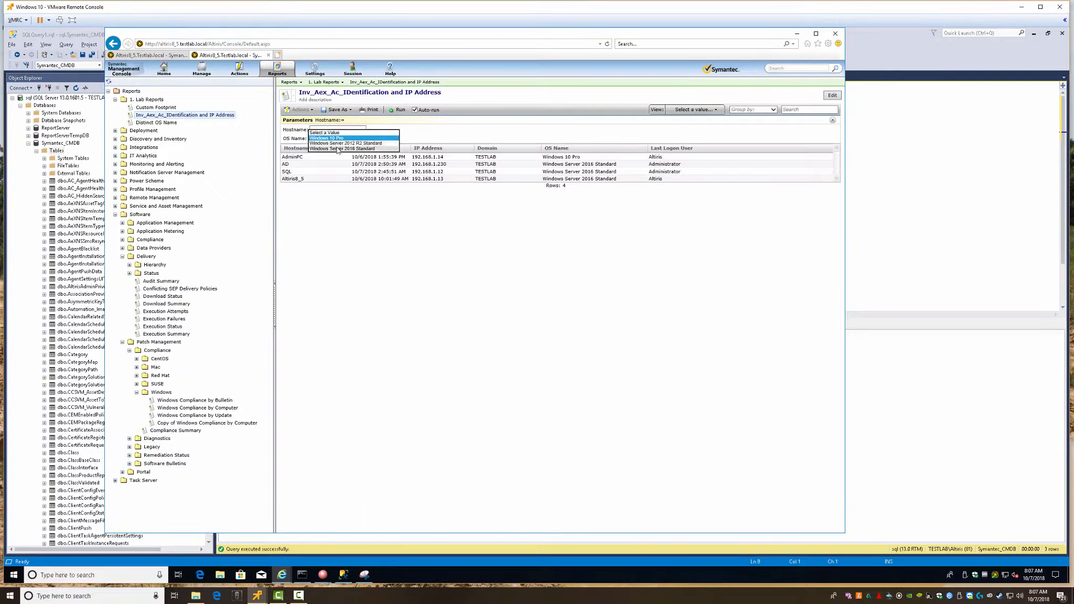
{"action": "left_click", "coordinate": [355, 226]}
{"action": "left_click", "coordinate": [322, 129]}
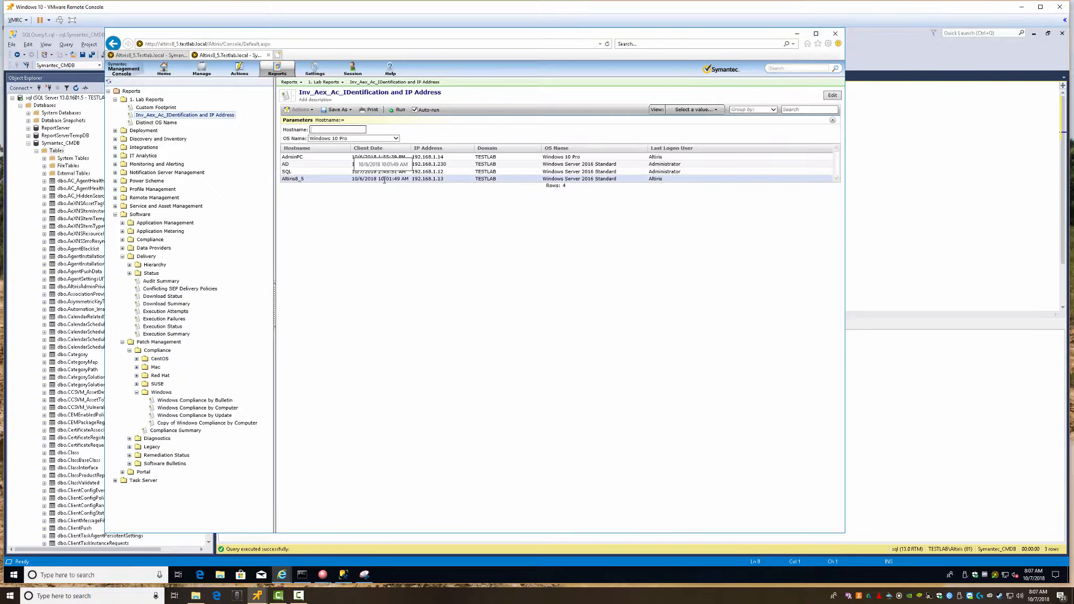
{"action": "left_click", "coordinate": [398, 110]}
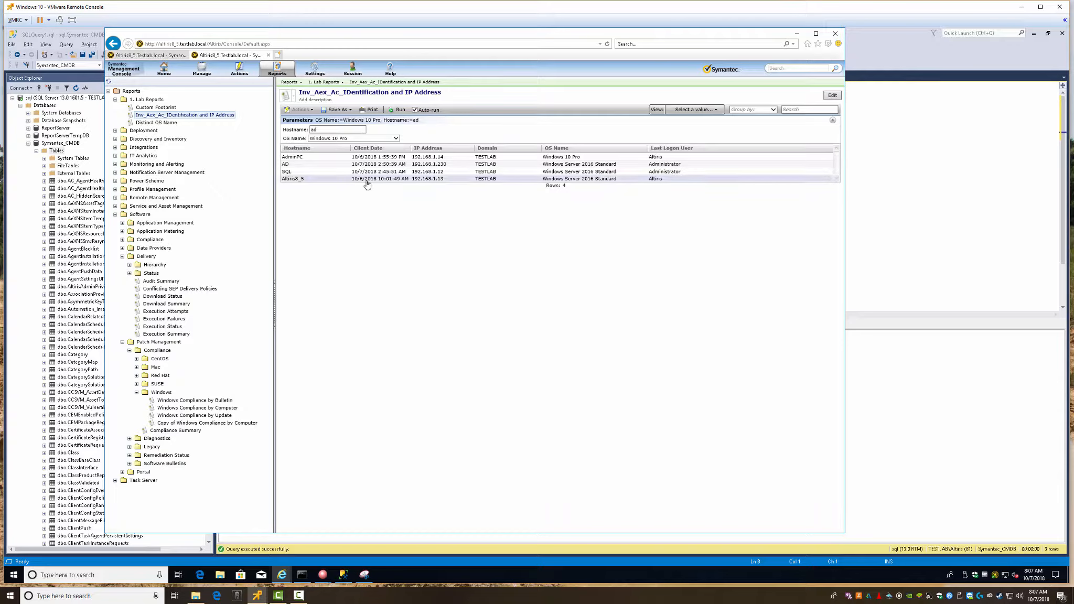
Move the condition and t0.[OS Name] in '%OSName%' ahead of the comment marker in the query and try to save the report
{"action": "left_click", "coordinate": [832, 96]}
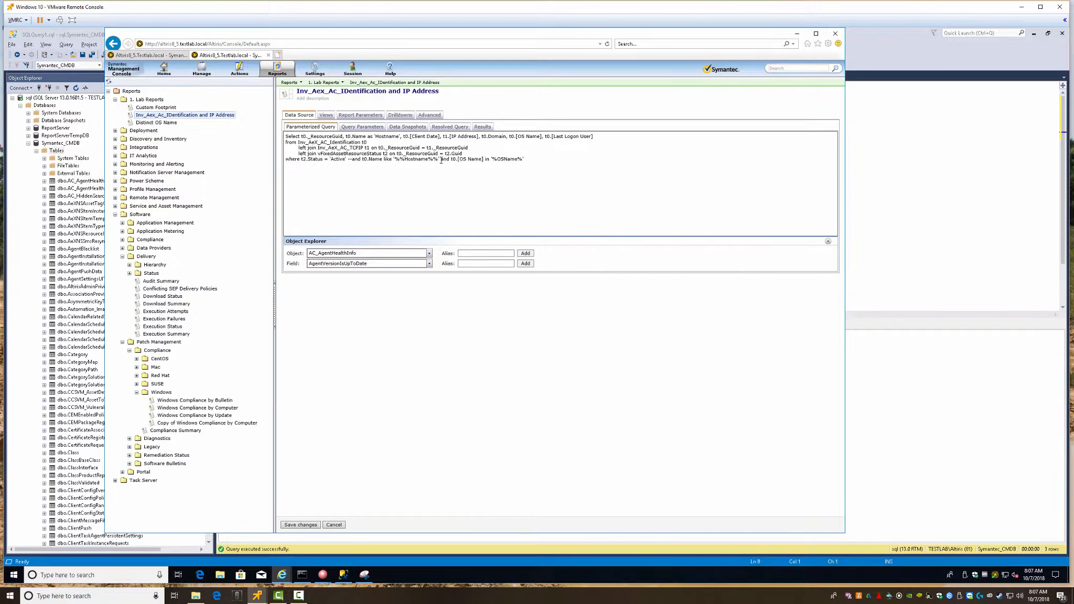
{"action": "left_click_drag", "start_coordinate": [440, 160], "coordinate": [523, 160]}
{"action": "key", "text": "ctrl+c"}
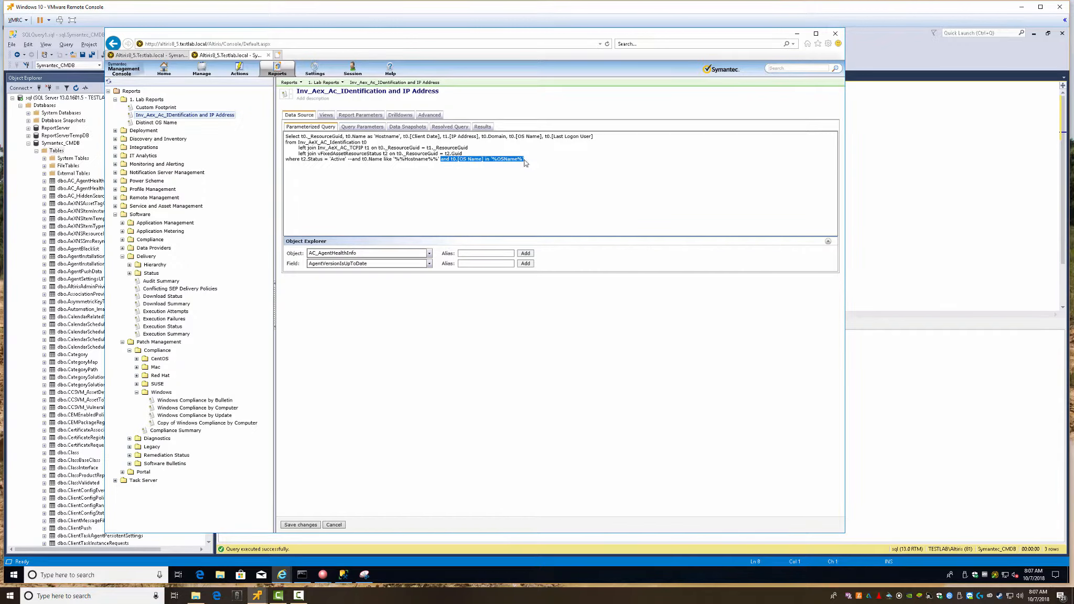
{"action": "key", "text": "Delete"}
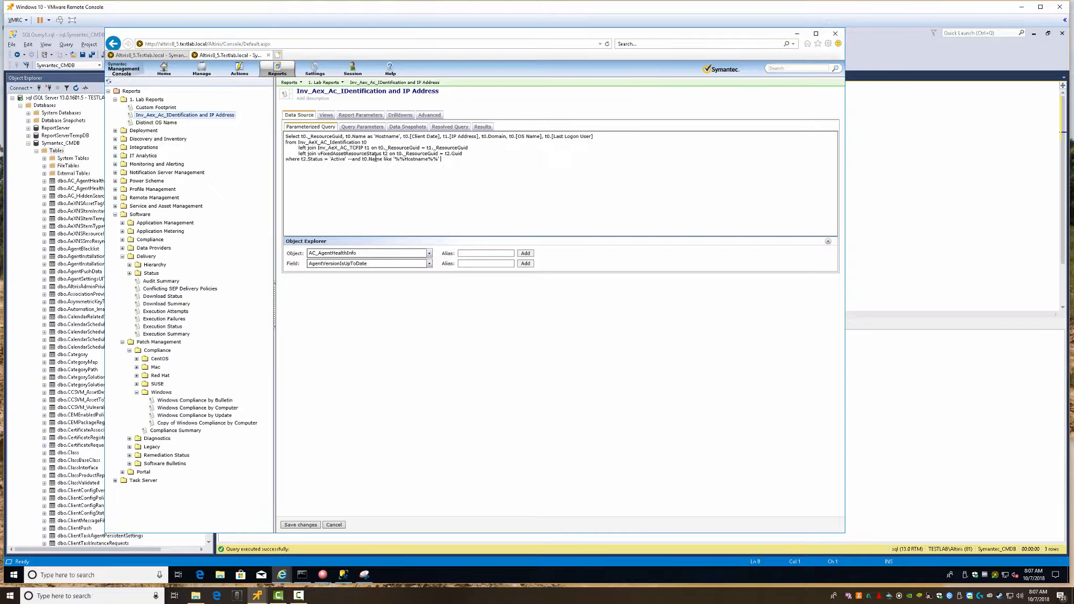
{"action": "key", "text": "ctrl+v"}
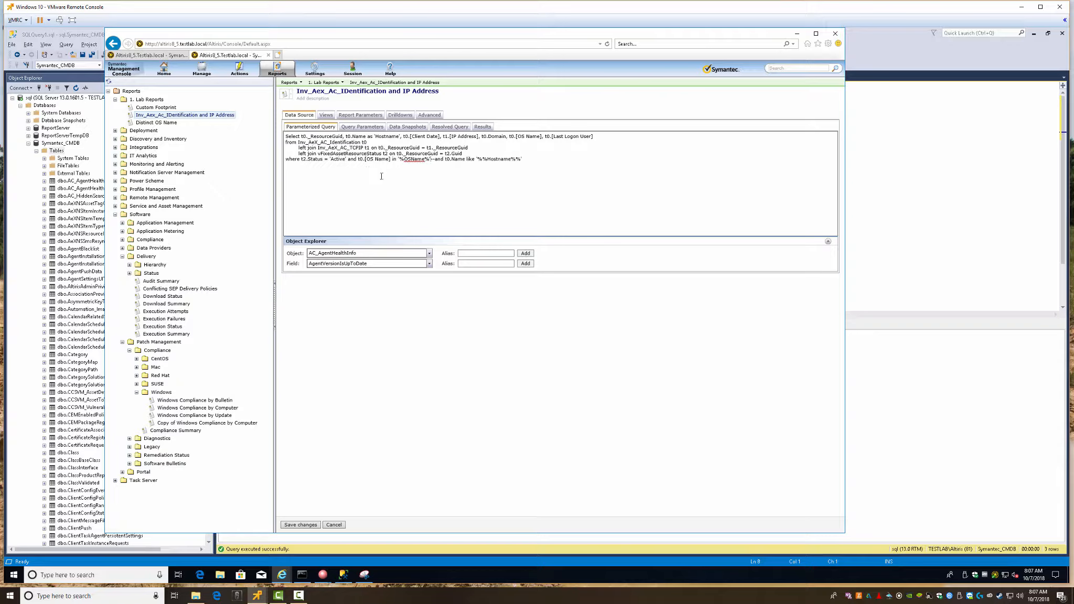
{"action": "left_click", "coordinate": [300, 524]}
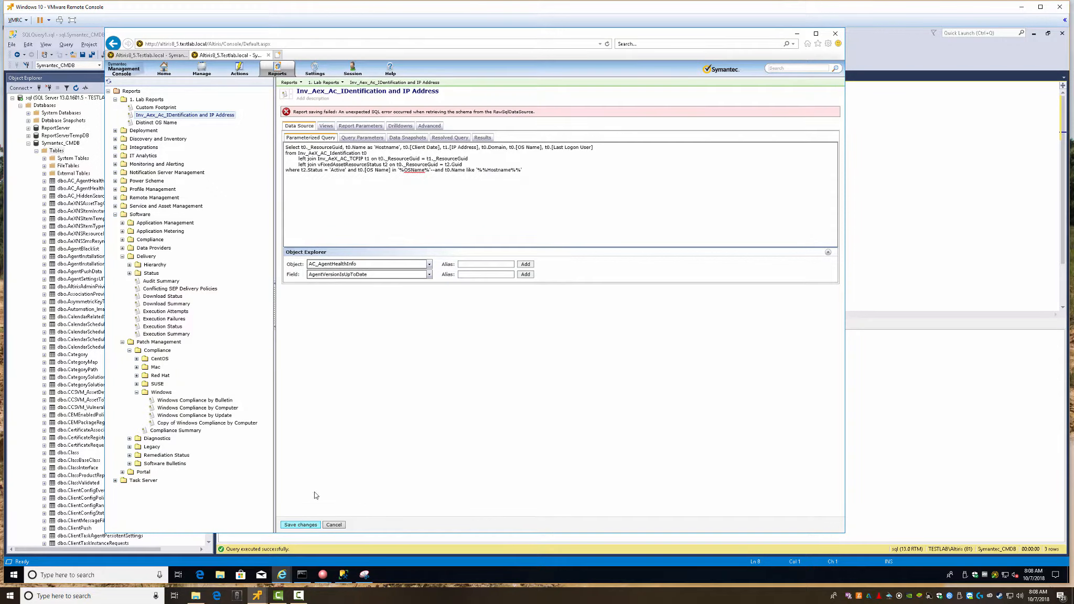
Replace the in operator with like in the query's t0.[OS Name] condition and save the report
{"action": "double_click", "coordinate": [392, 173]}
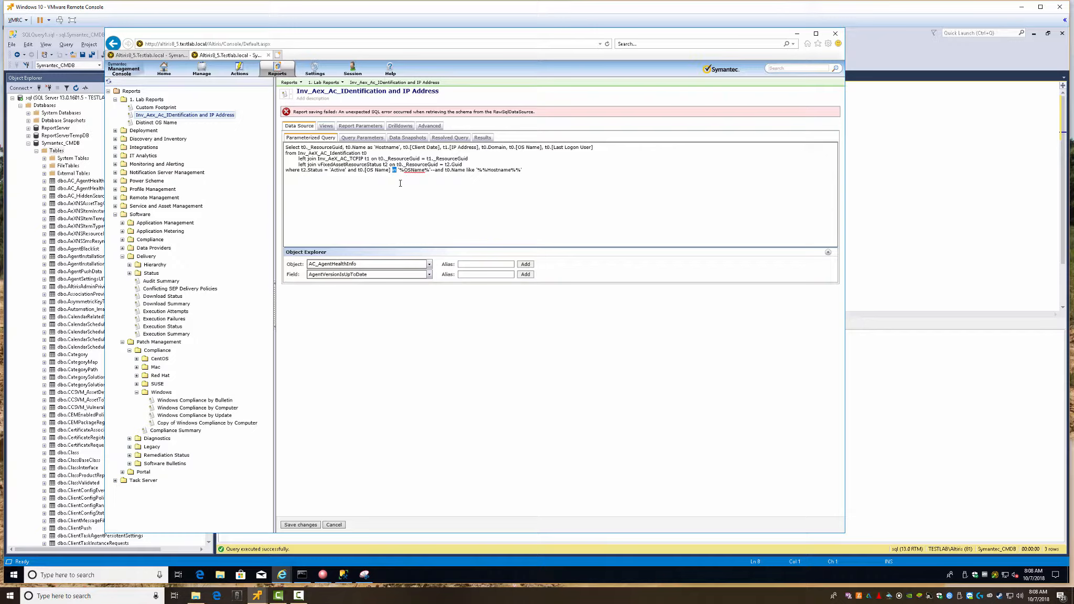
{"action": "type", "text": "like"}
{"action": "left_click", "coordinate": [311, 525]}
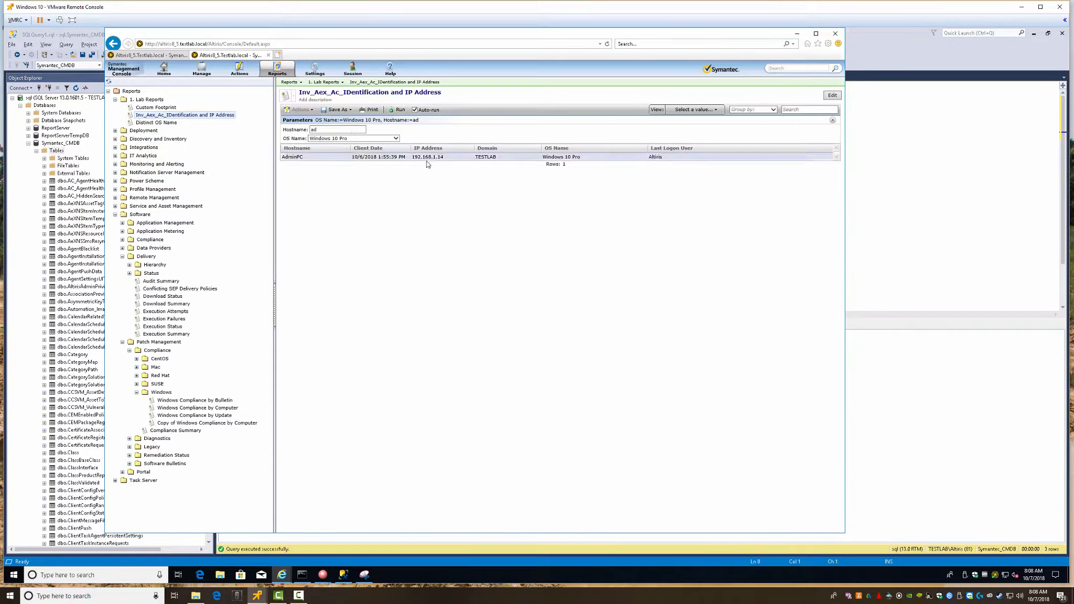
Run the report with OS Name set to Windows Server 2016 Standard
{"action": "left_click", "coordinate": [394, 138]}
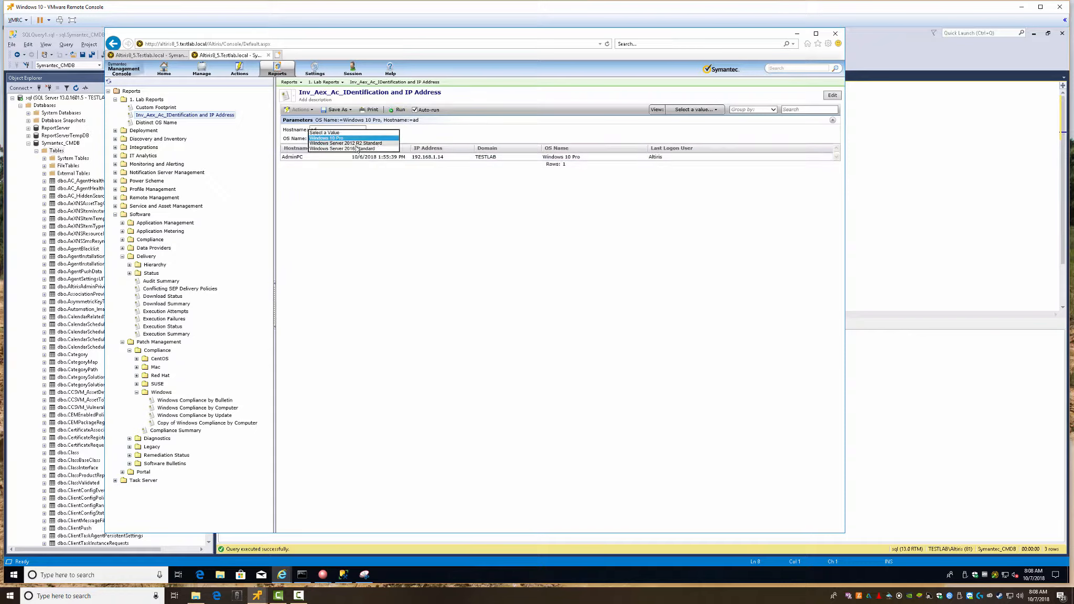
{"action": "left_click", "coordinate": [355, 144]}
{"action": "left_click", "coordinate": [395, 139]}
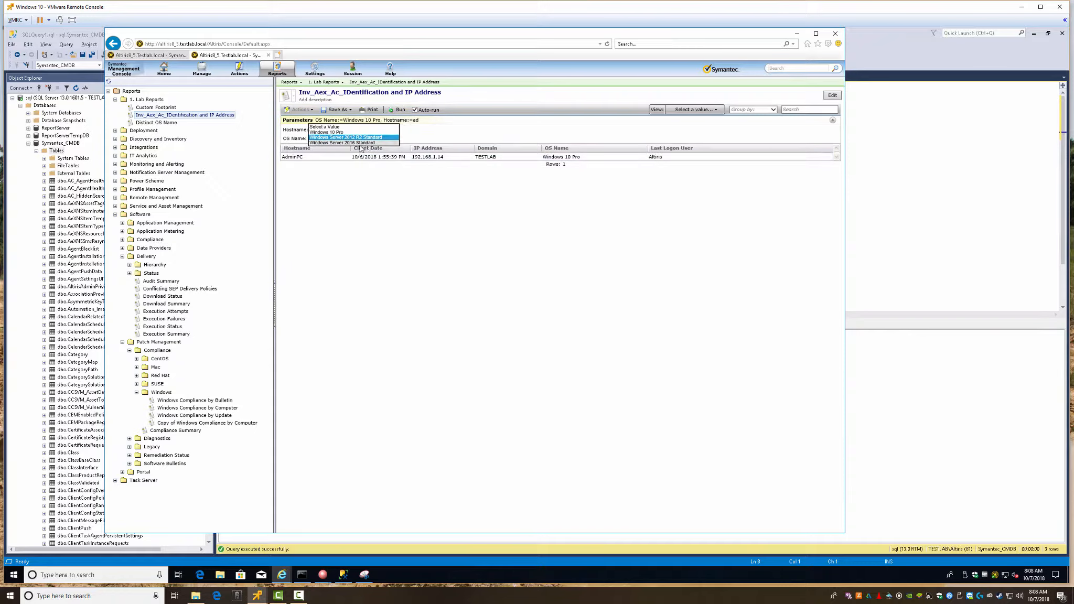
{"action": "left_click", "coordinate": [355, 143]}
{"action": "left_click", "coordinate": [399, 110]}
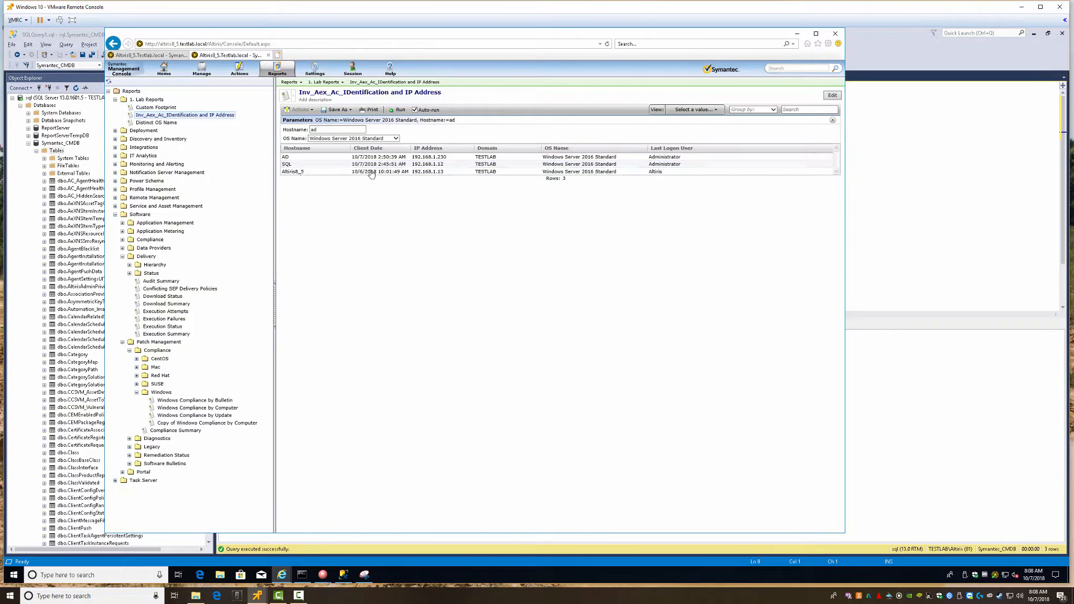
Remove the -- comment marker before the query's Hostname condition, save the report and run it
{"action": "left_click", "coordinate": [830, 98]}
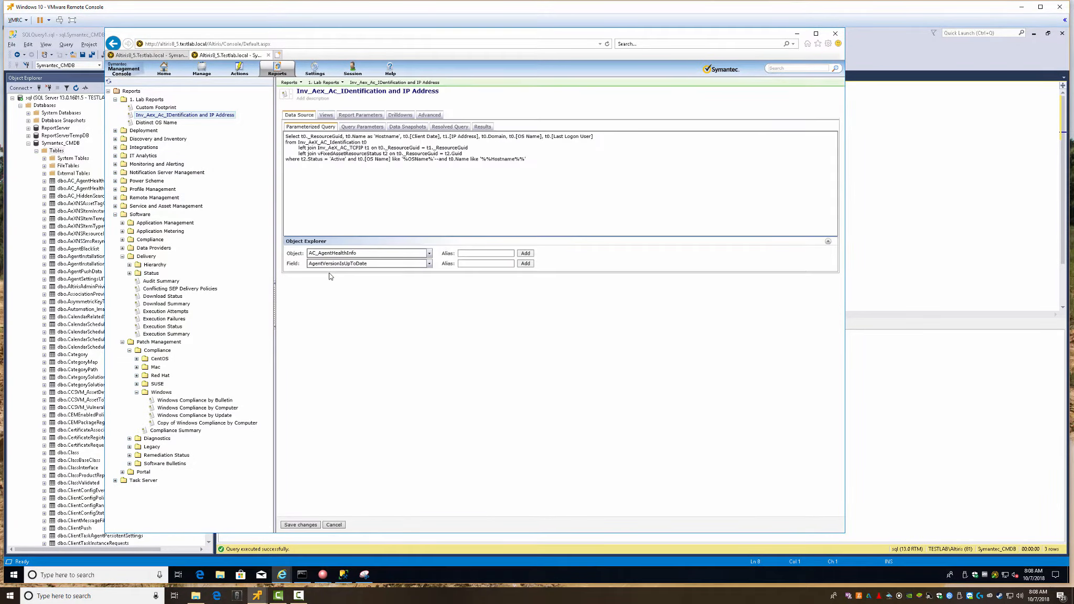
{"action": "left_click", "coordinate": [435, 160]}
{"action": "key", "text": "Delete"}
{"action": "key", "text": "Delete"}
{"action": "left_click", "coordinate": [300, 525]}
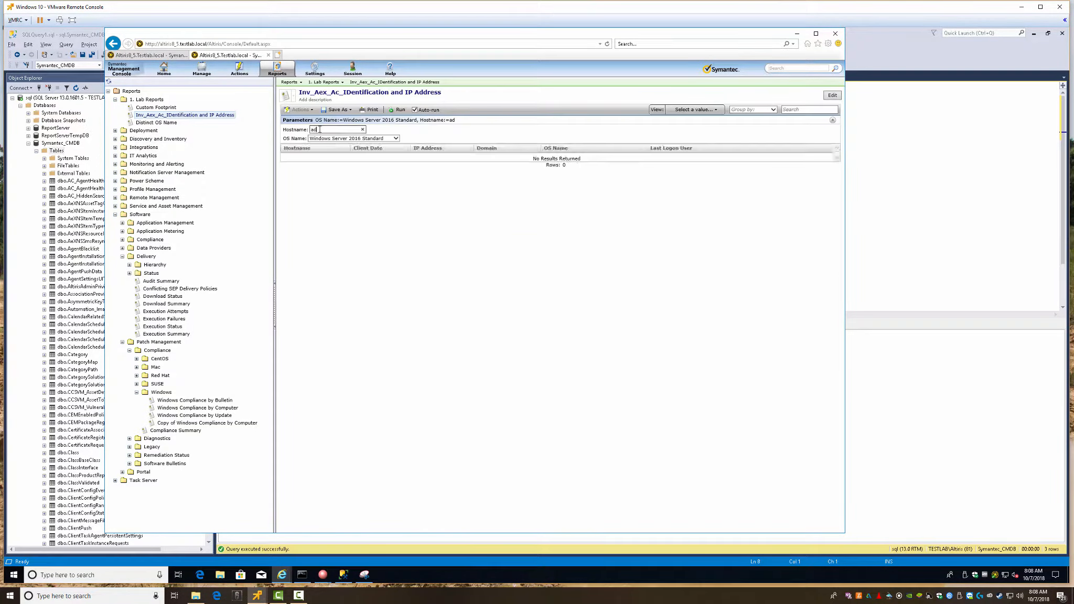
{"action": "left_click", "coordinate": [399, 110]}
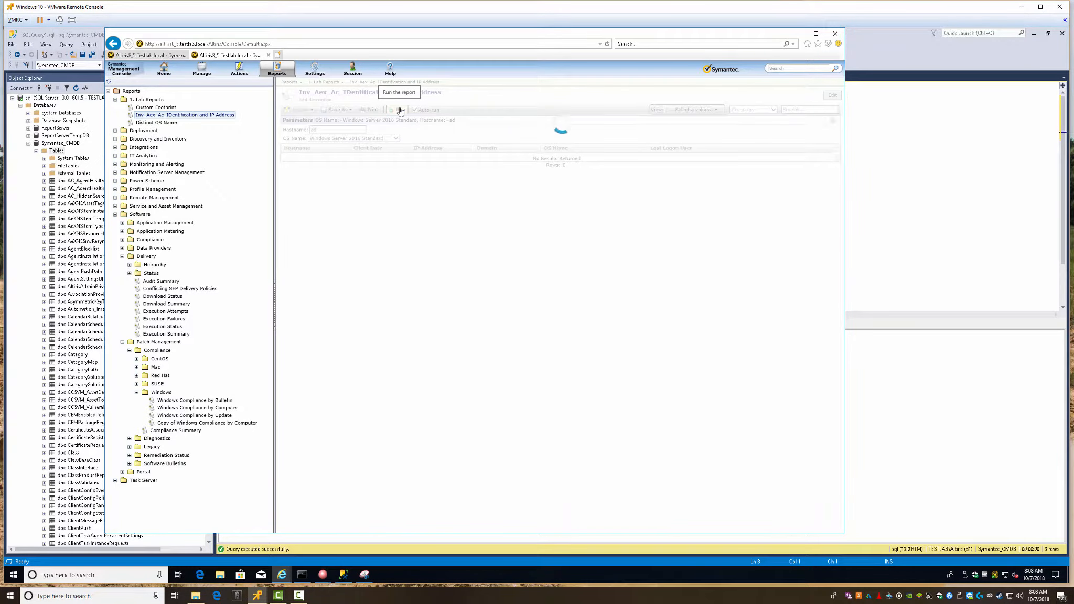
Replace and with or between the OS Name and Hostname conditions in the query and save the report
{"action": "left_click", "coordinate": [831, 95]}
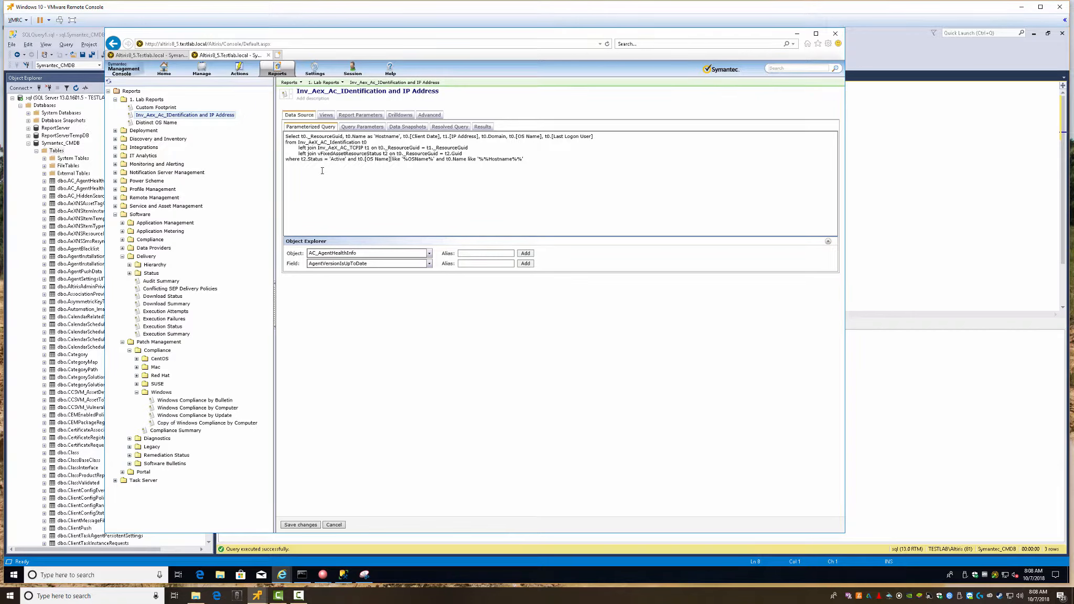
{"action": "key", "text": "Delete"}
{"action": "key", "text": "Delete"}
{"action": "key", "text": "Delete"}
{"action": "key", "text": "BackSpace"}
{"action": "type", "text": "or"}
{"action": "left_click", "coordinate": [304, 525]}
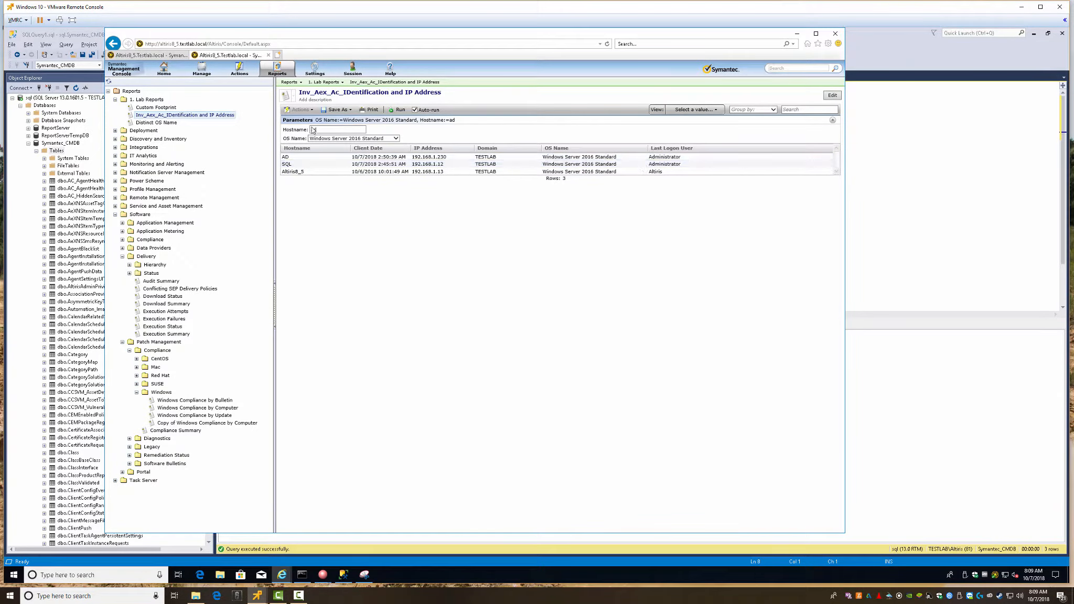
Run the report with Hostname sql
{"action": "left_click_drag", "start_coordinate": [323, 128], "coordinate": [302, 129]}
{"action": "key", "text": "Return"}
{"action": "left_click", "coordinate": [398, 109]}
Enclose the OS Name and Hostname conditions of the where clause in parentheses and save the report
{"action": "left_click", "coordinate": [831, 96]}
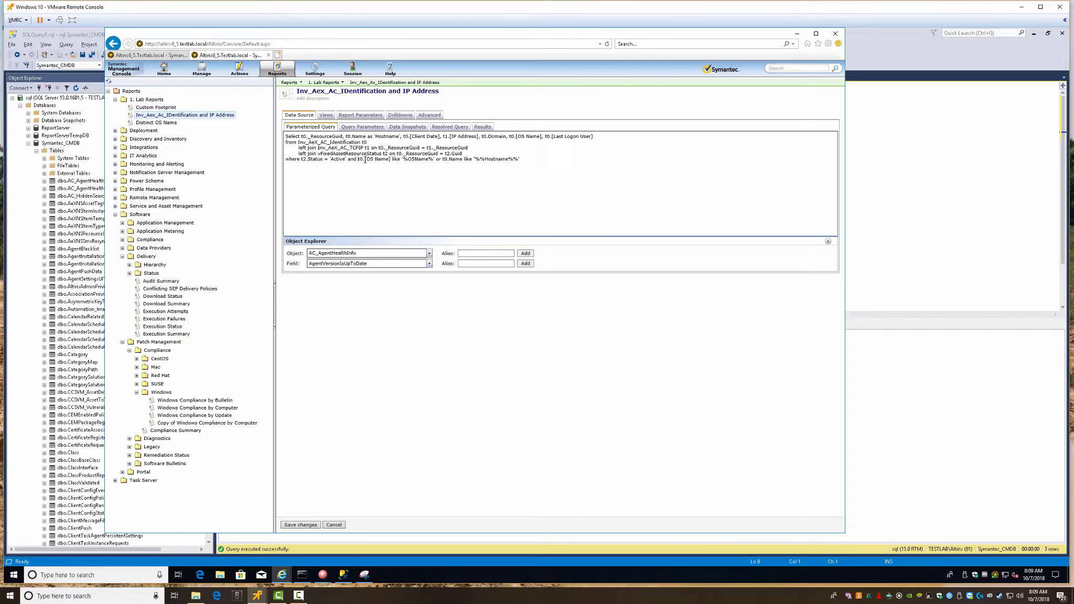
{"action": "type", "text": "("}
{"action": "left_click", "coordinate": [304, 524]}
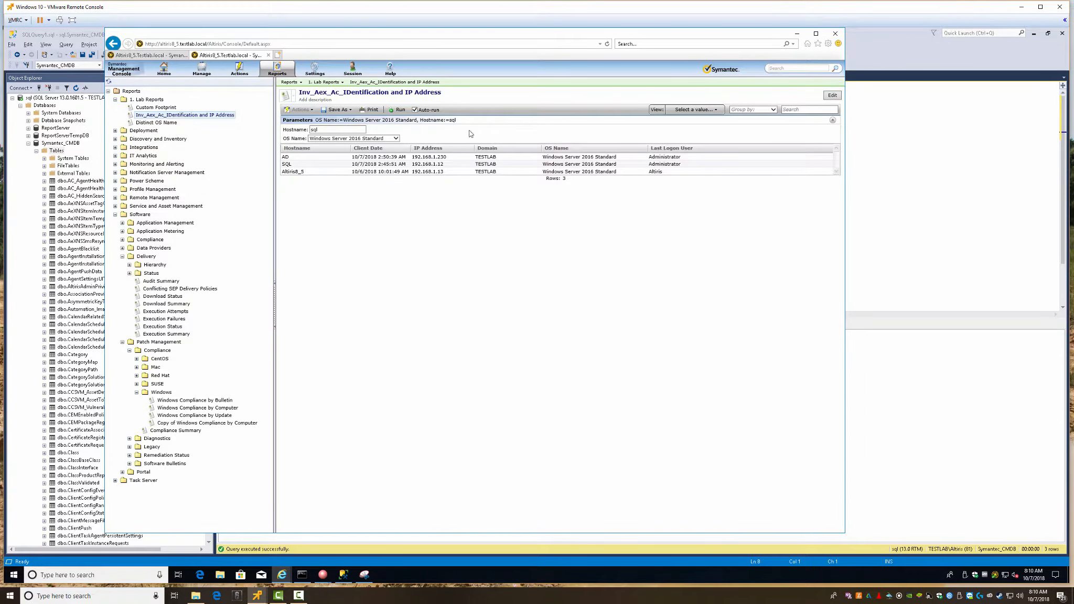
Test the report with Hostname sql, first for Windows Server 2016 Standard and again for Windows 10 Pro
{"action": "left_click", "coordinate": [398, 110]}
{"action": "left_click", "coordinate": [397, 111]}
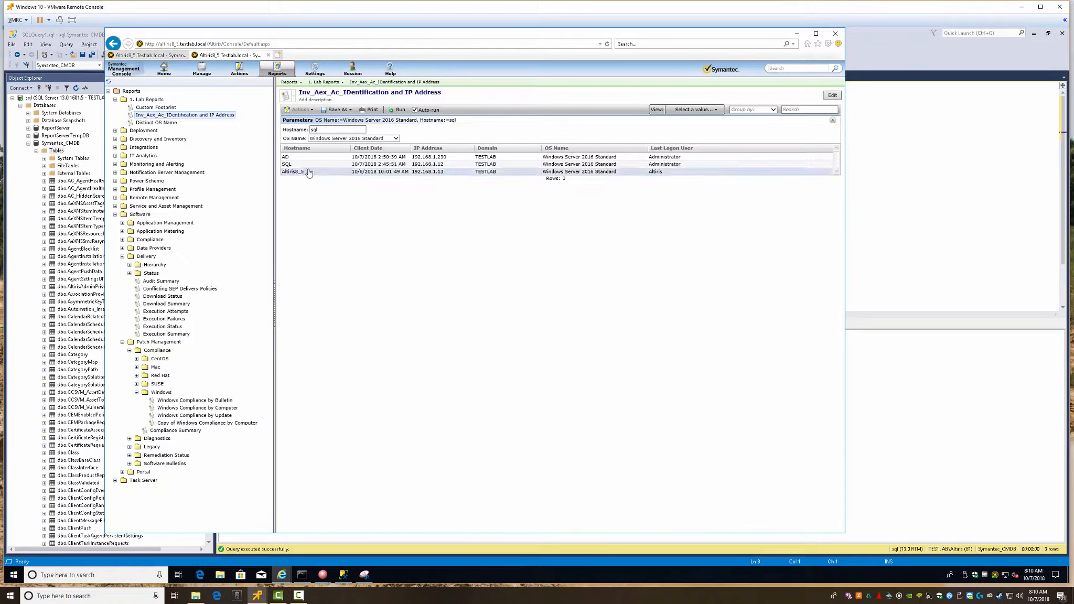
{"action": "left_click", "coordinate": [359, 139]}
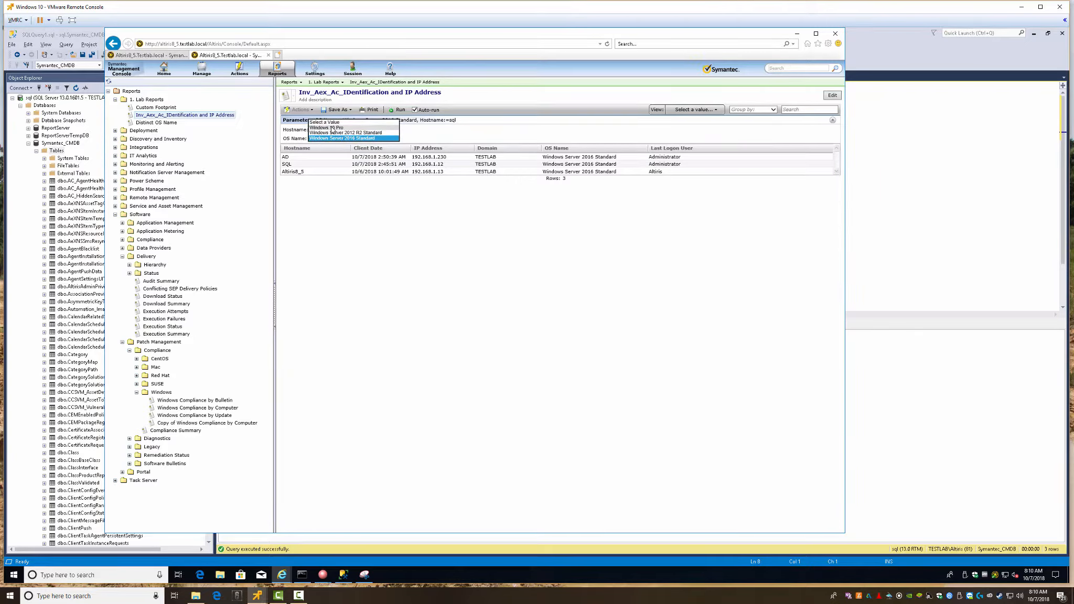
{"action": "left_click", "coordinate": [367, 127]}
{"action": "left_click", "coordinate": [398, 110]}
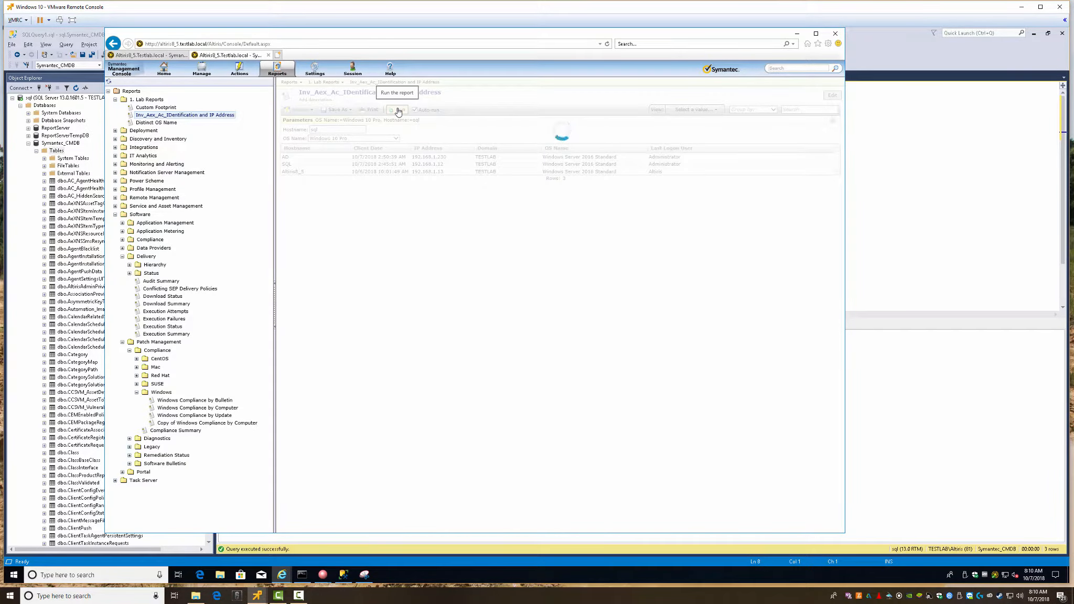
Manually add a dropdown value displayed as All to the OSName report parameter and save the report
{"action": "left_click", "coordinate": [832, 95]}
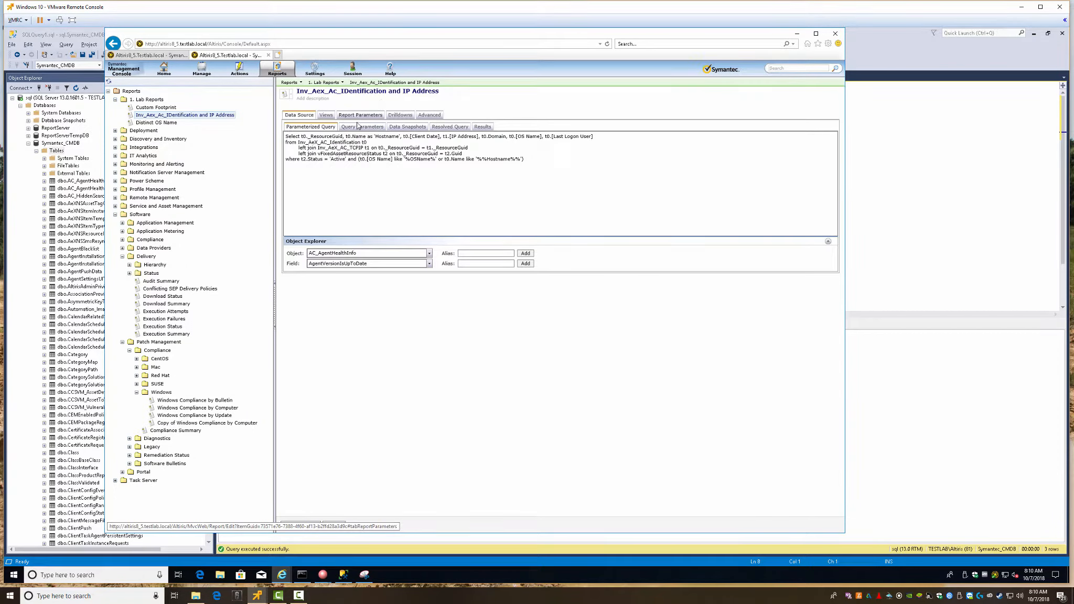
{"action": "left_click", "coordinate": [358, 116]}
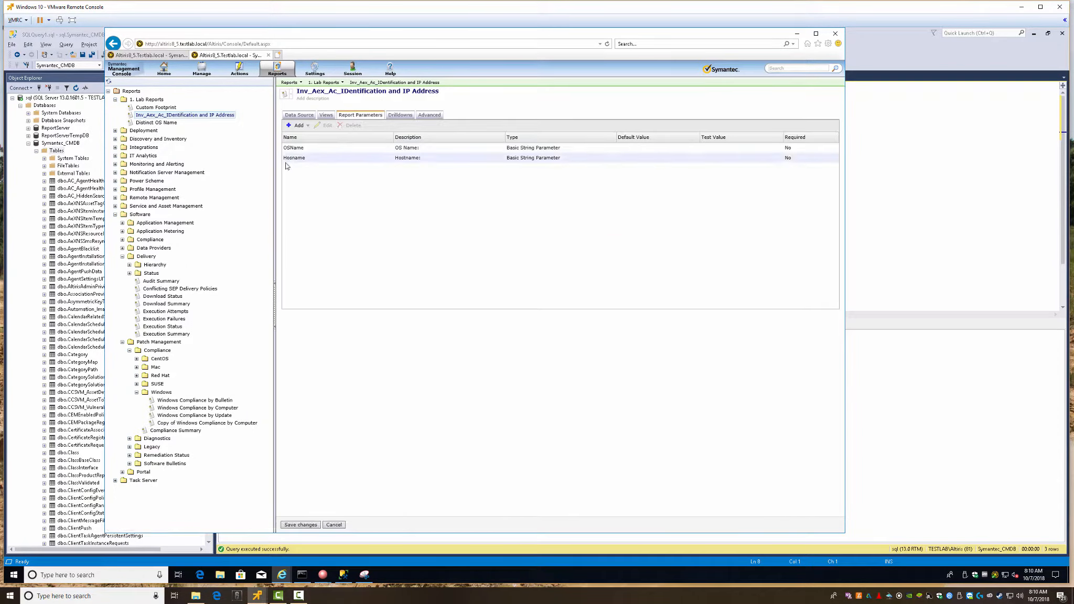
{"action": "left_click", "coordinate": [309, 149]}
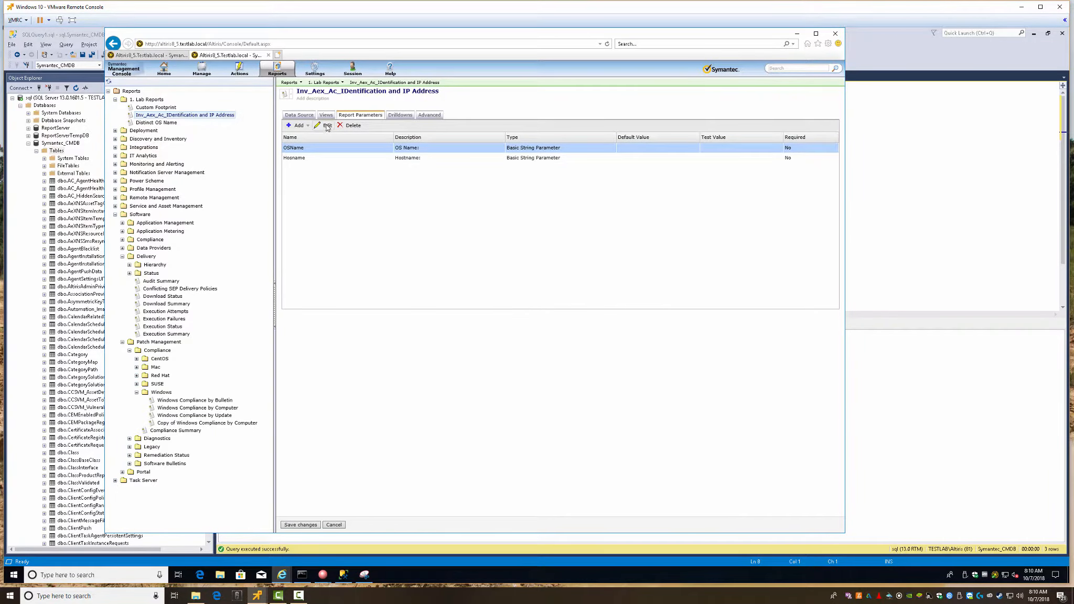
{"action": "left_click", "coordinate": [328, 126]}
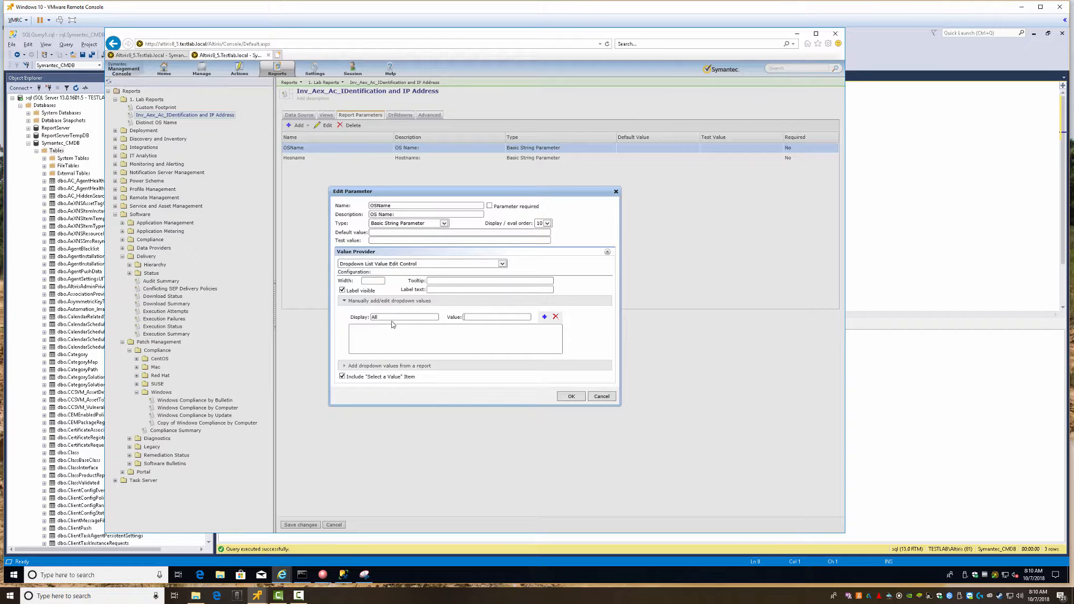
{"action": "left_click", "coordinate": [544, 317]}
{"action": "left_click", "coordinate": [570, 397]}
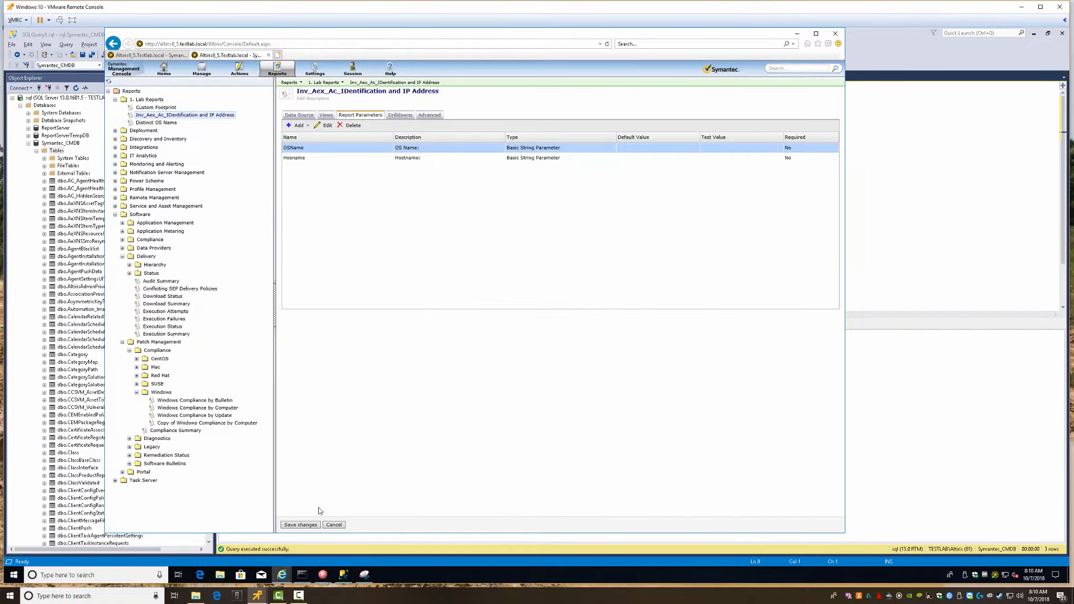
{"action": "left_click", "coordinate": [304, 525]}
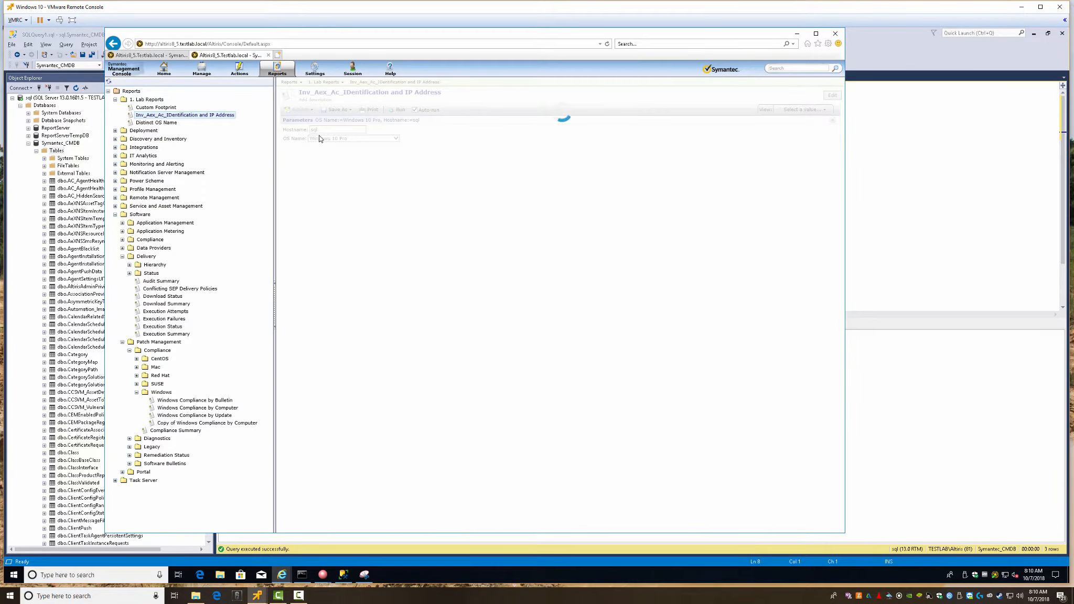
Run the report with OS Name set to All
{"action": "left_click", "coordinate": [319, 138]}
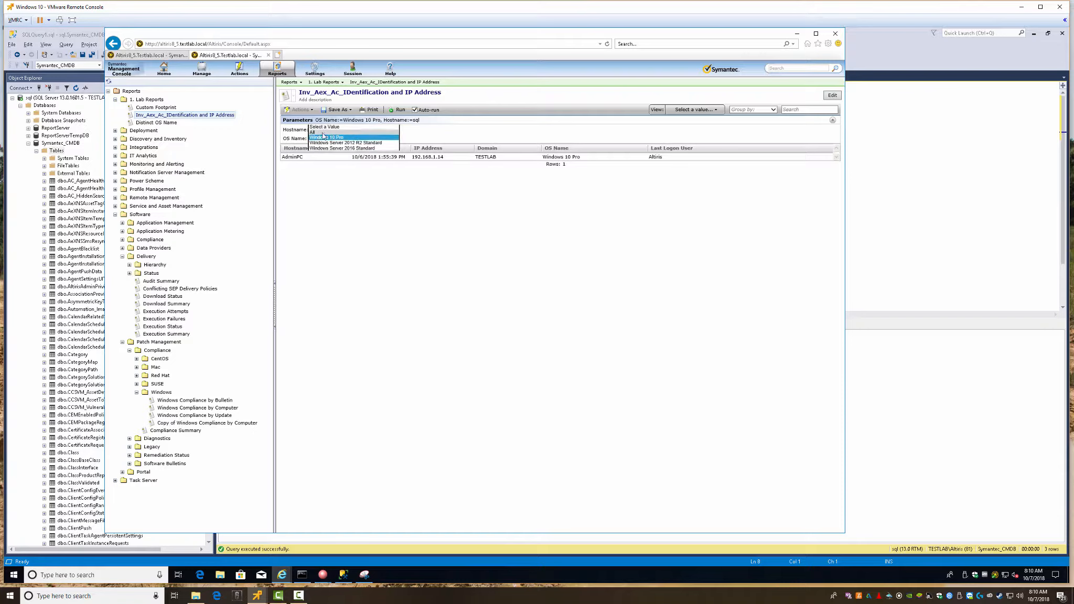
{"action": "left_click", "coordinate": [321, 132]}
{"action": "left_click", "coordinate": [400, 110]}
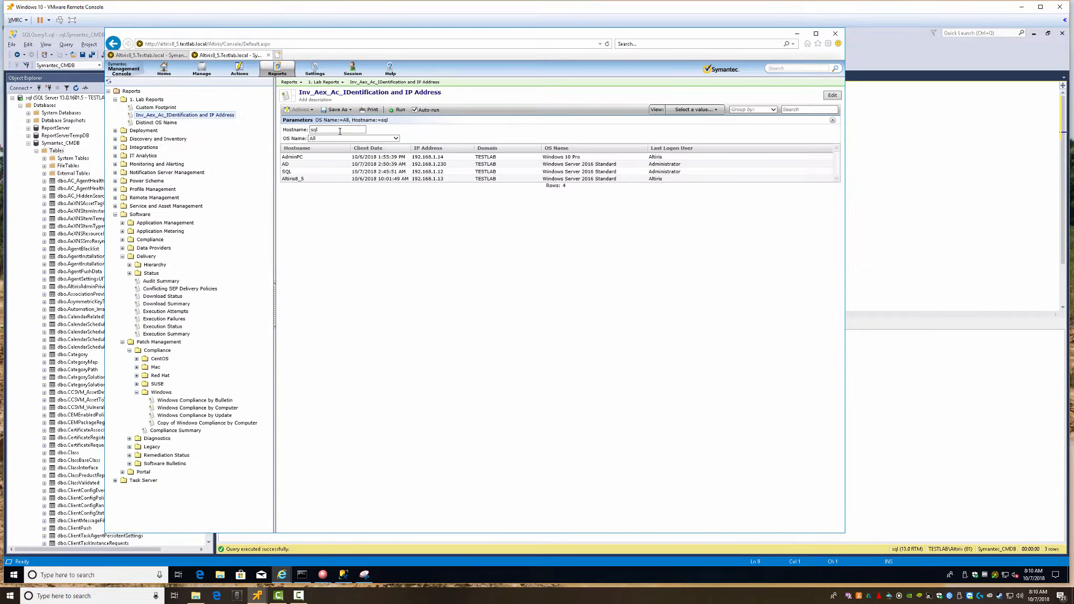
Join the OS Name and Hostname conditions with and, change the hostname token to %%Hosname%% to match the report parameter, and save the report
{"action": "left_click", "coordinate": [831, 96]}
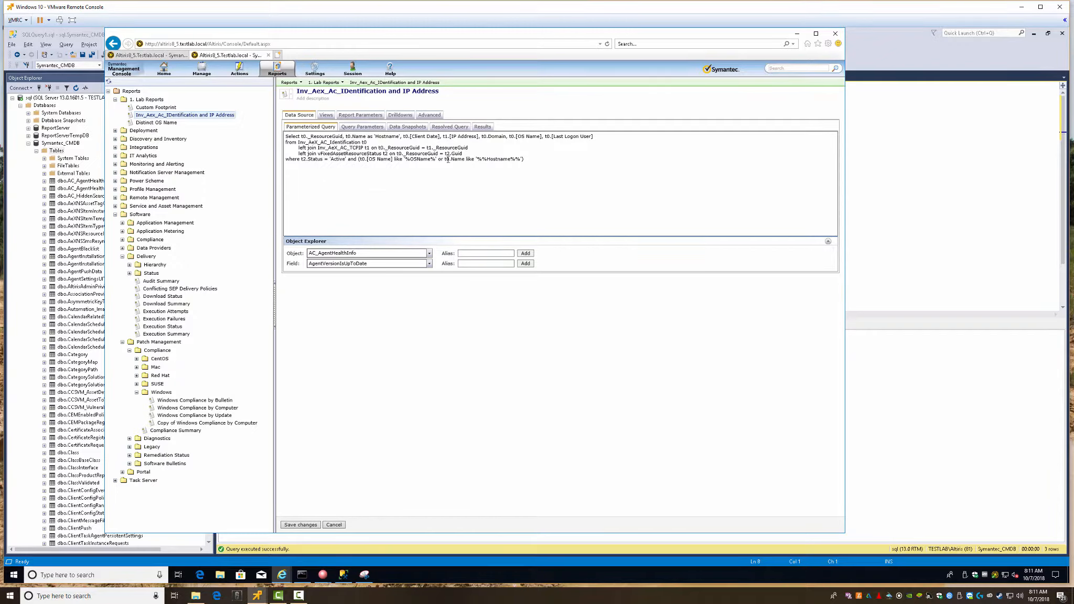
{"action": "type", "text": "and"}
{"action": "left_click", "coordinate": [359, 115]}
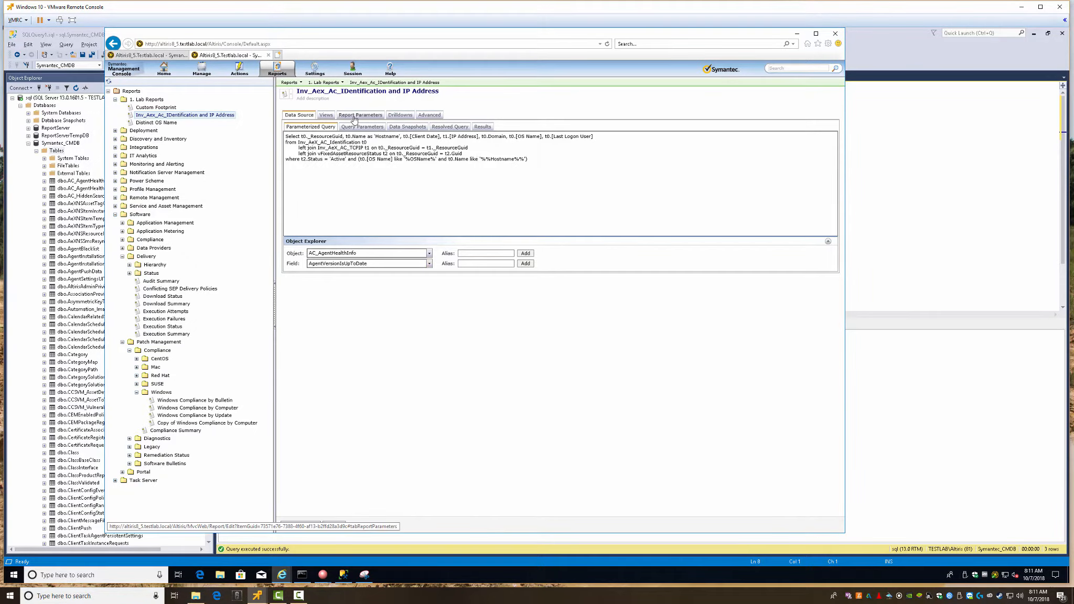
{"action": "left_click", "coordinate": [305, 116]}
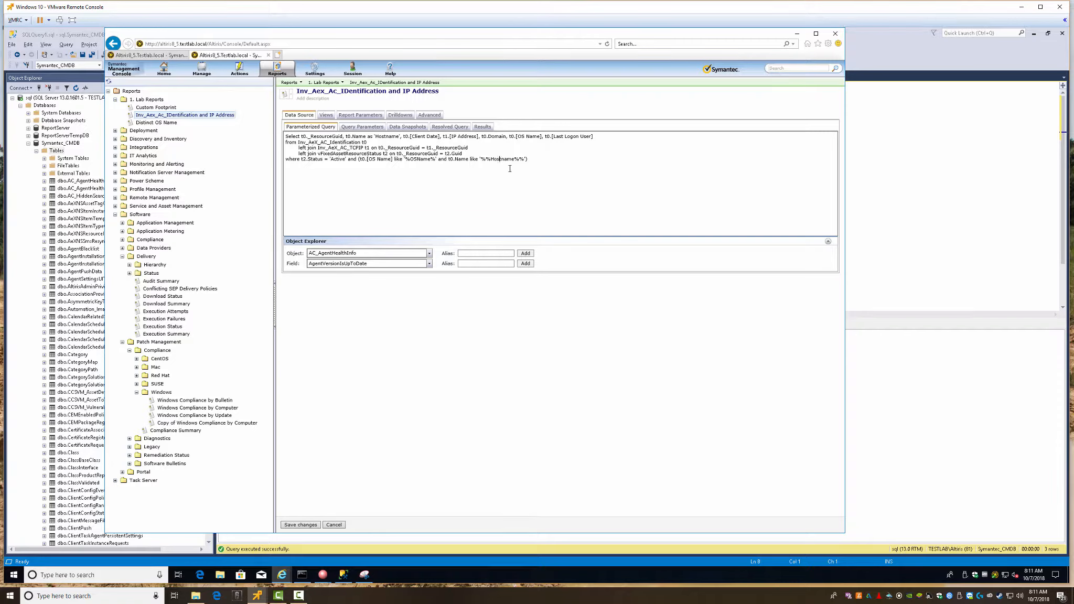
{"action": "key", "text": "BackSpace"}
{"action": "left_click", "coordinate": [300, 524]}
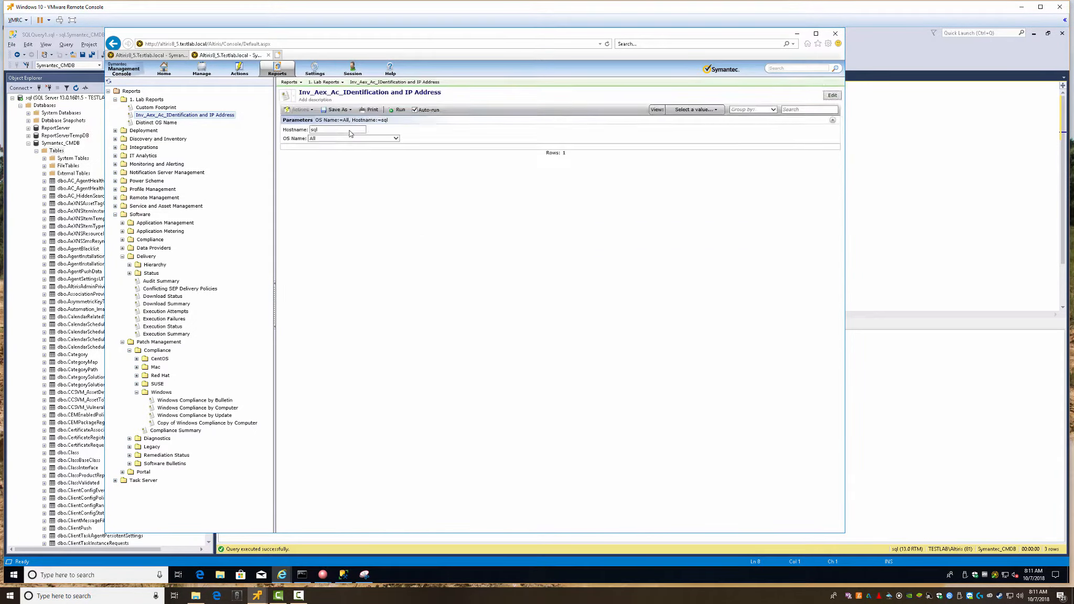
Run the report with Hostname set to the wildcard % for all operating systems
{"action": "double_click", "coordinate": [323, 129]}
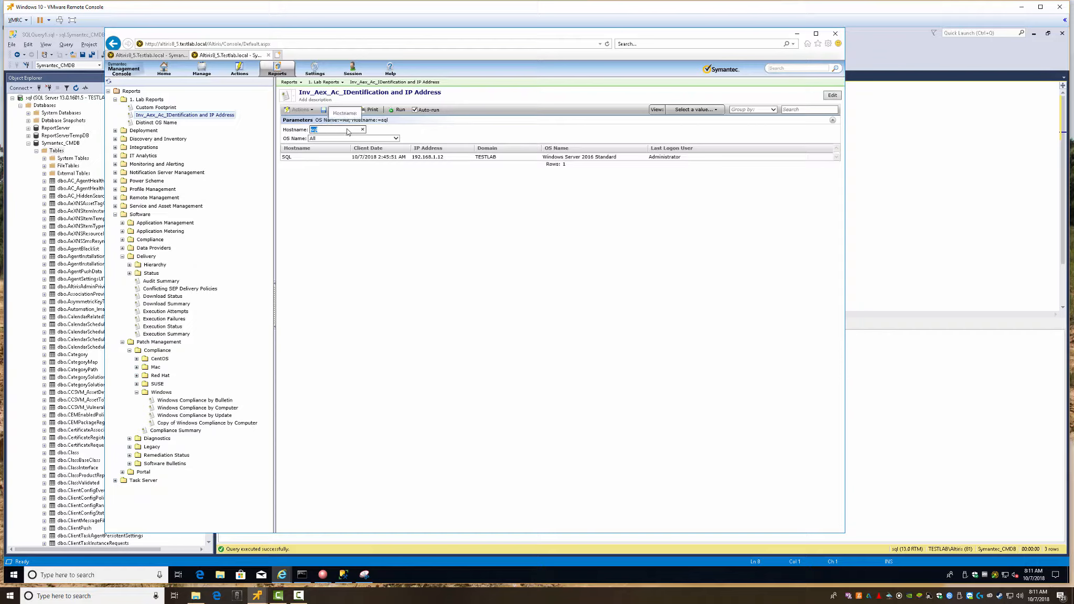
{"action": "left_click", "coordinate": [362, 130]}
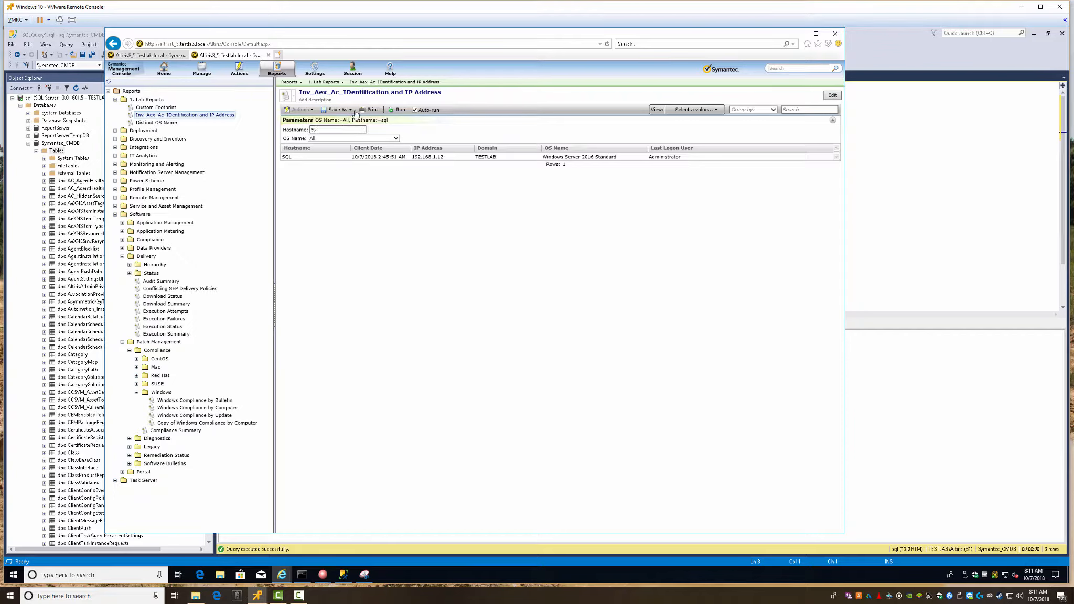
{"action": "left_click", "coordinate": [399, 110]}
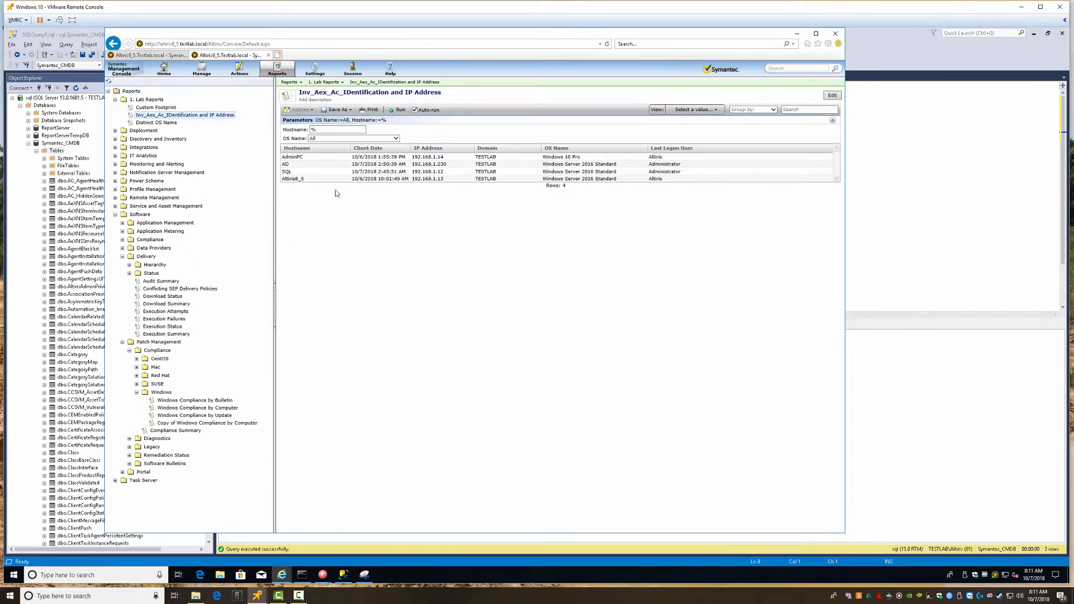
{"action": "left_click", "coordinate": [298, 164]}
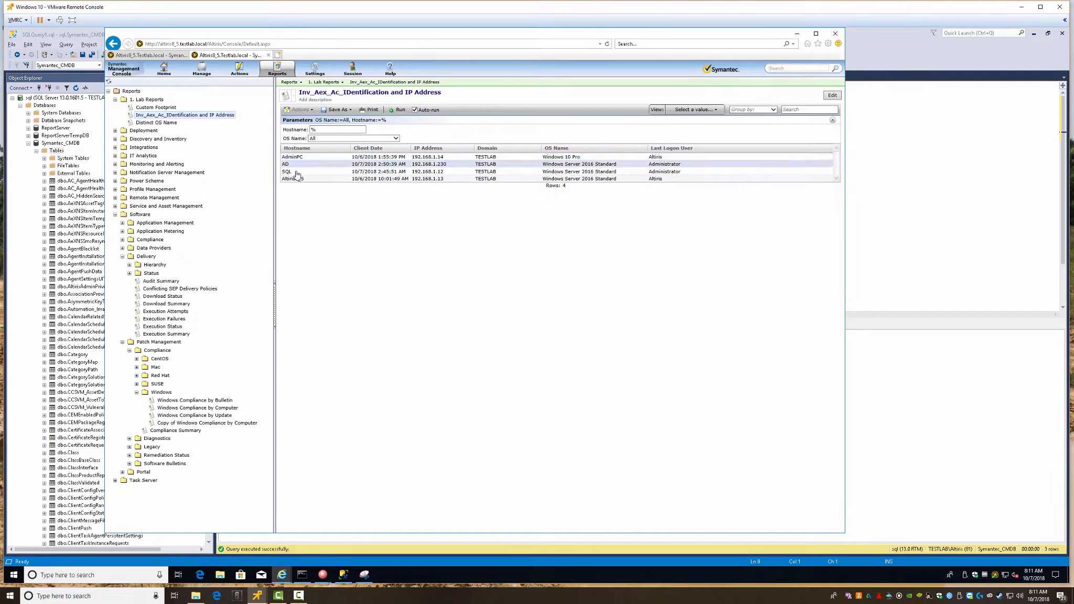
Run the report with Hostname ad for all operating systems
{"action": "left_click", "coordinate": [324, 129]}
{"action": "key", "text": "BackSpace"}
{"action": "type", "text": "ad"}
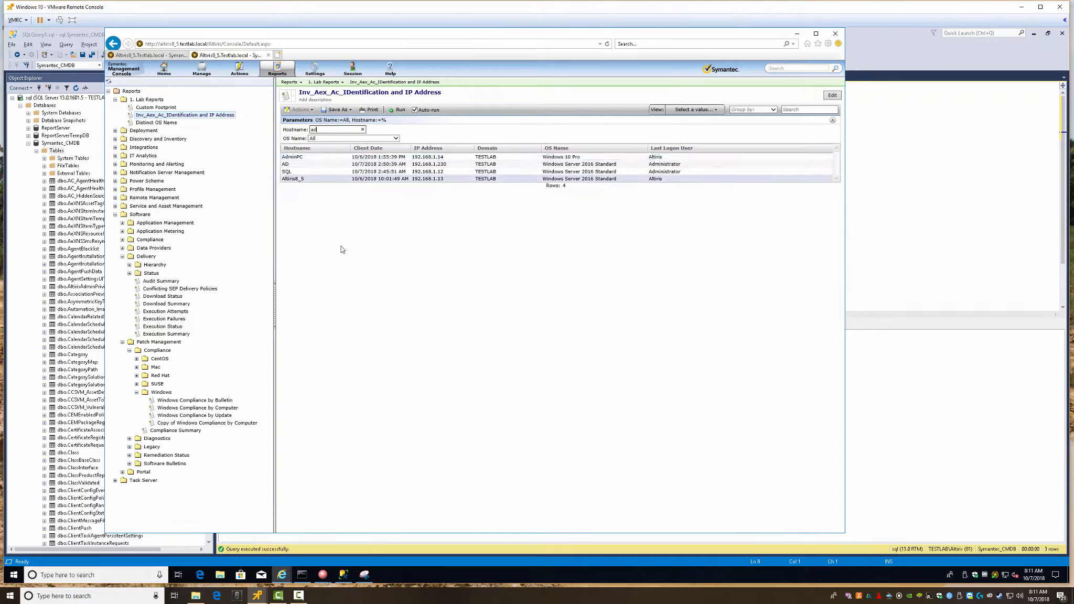
{"action": "left_click", "coordinate": [398, 110]}
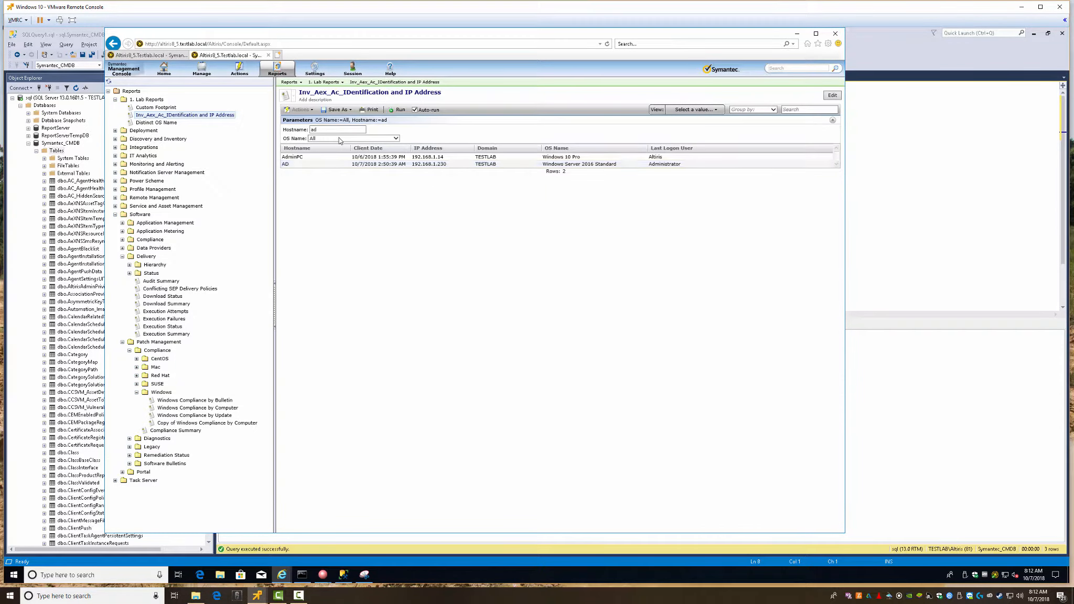
Narrow the ad hostname report to OS Name Windows Server 2016 Standard and run it
{"action": "left_click", "coordinate": [341, 137]}
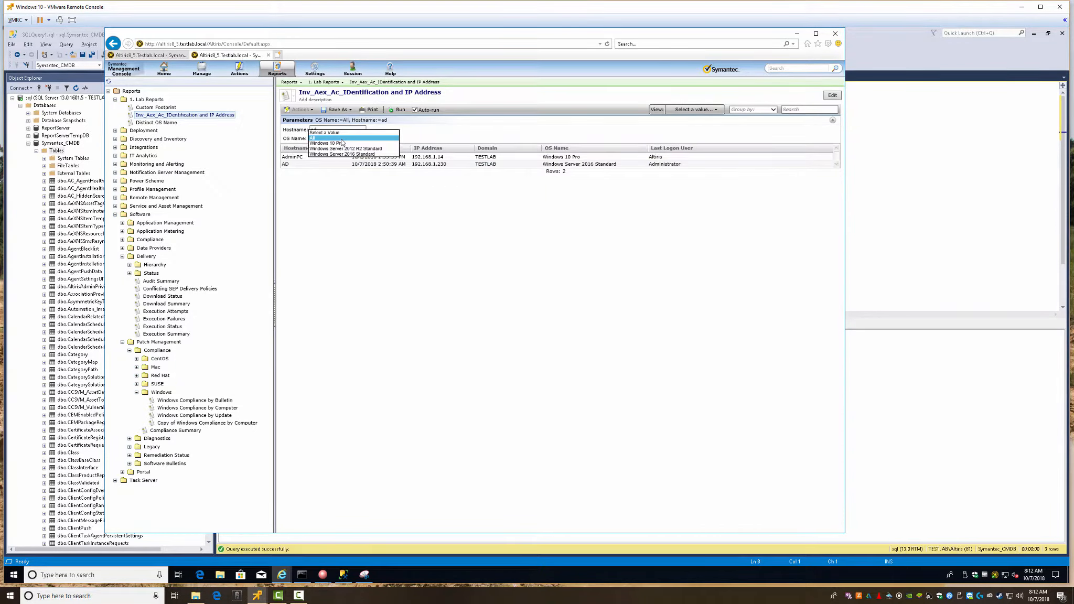
{"action": "left_click", "coordinate": [336, 154]}
{"action": "left_click", "coordinate": [398, 111]}
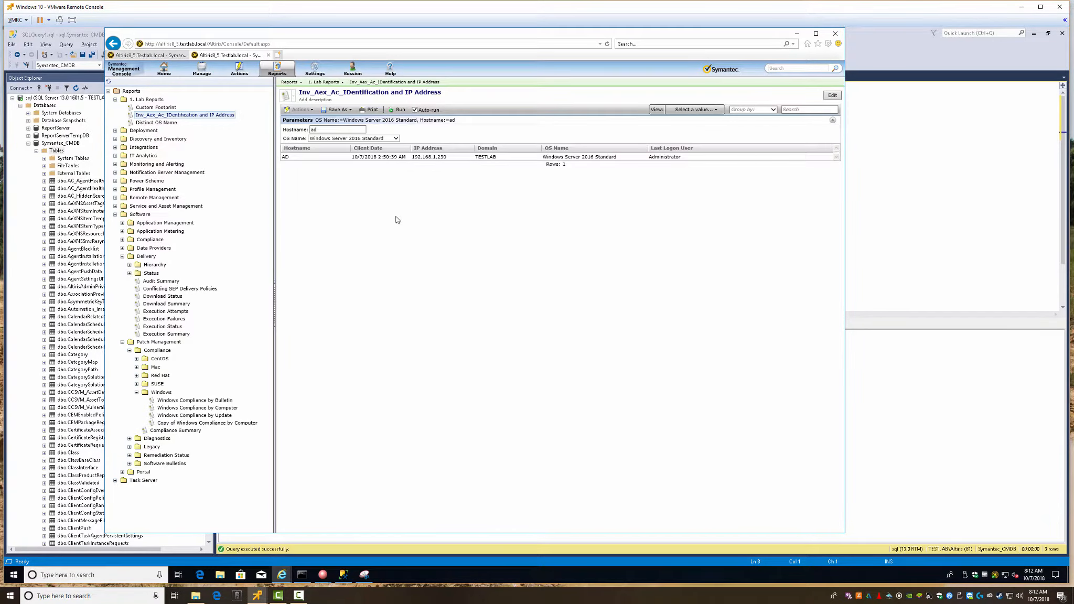
Check the AD row's context menu, set the ShowContextMenu drilldown's standard item context menu column to _ResourceGuid, and save the report
{"action": "right_click", "coordinate": [342, 157]}
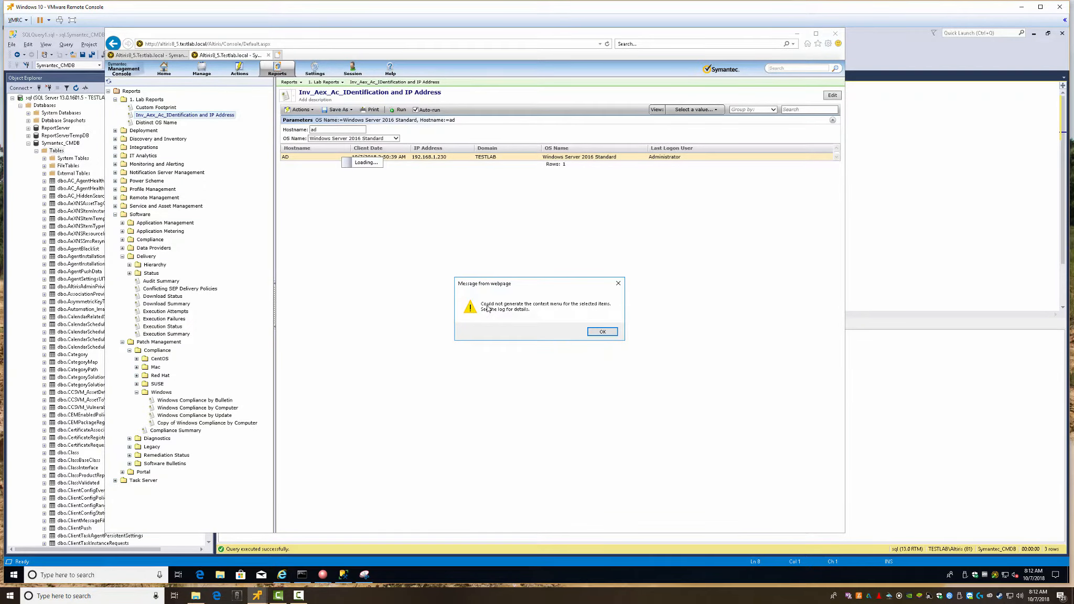
{"action": "left_click", "coordinate": [603, 332]}
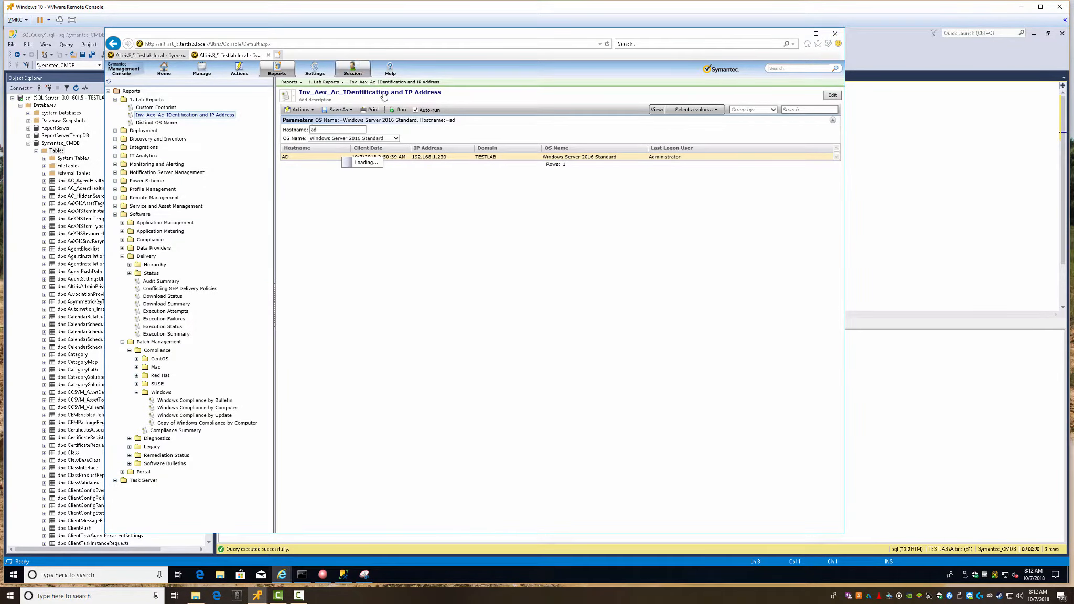
{"action": "left_click", "coordinate": [833, 95]}
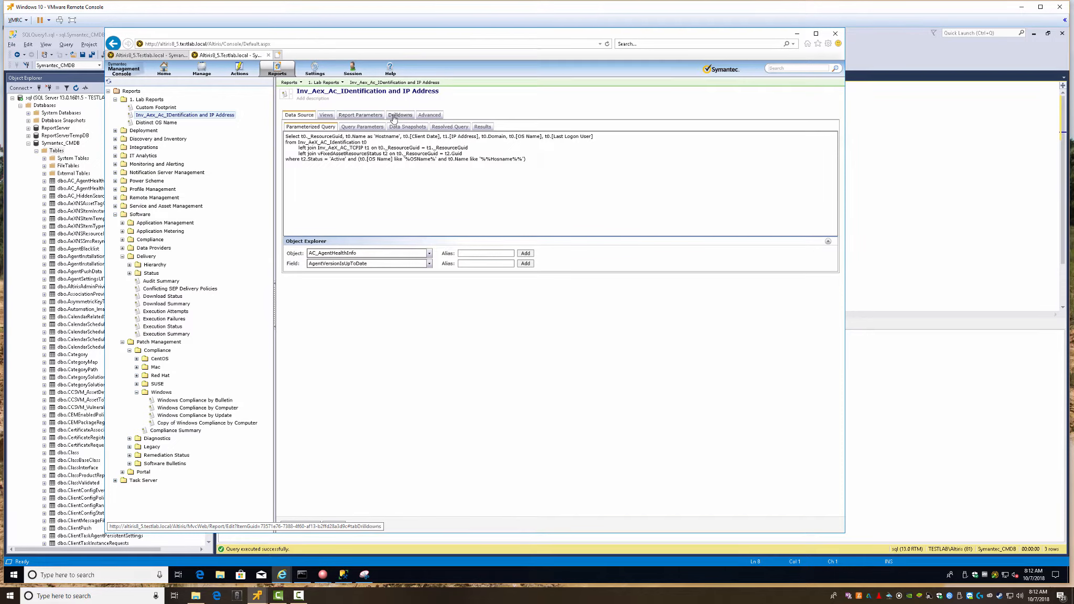
{"action": "left_click", "coordinate": [393, 117]}
{"action": "left_click", "coordinate": [308, 148]}
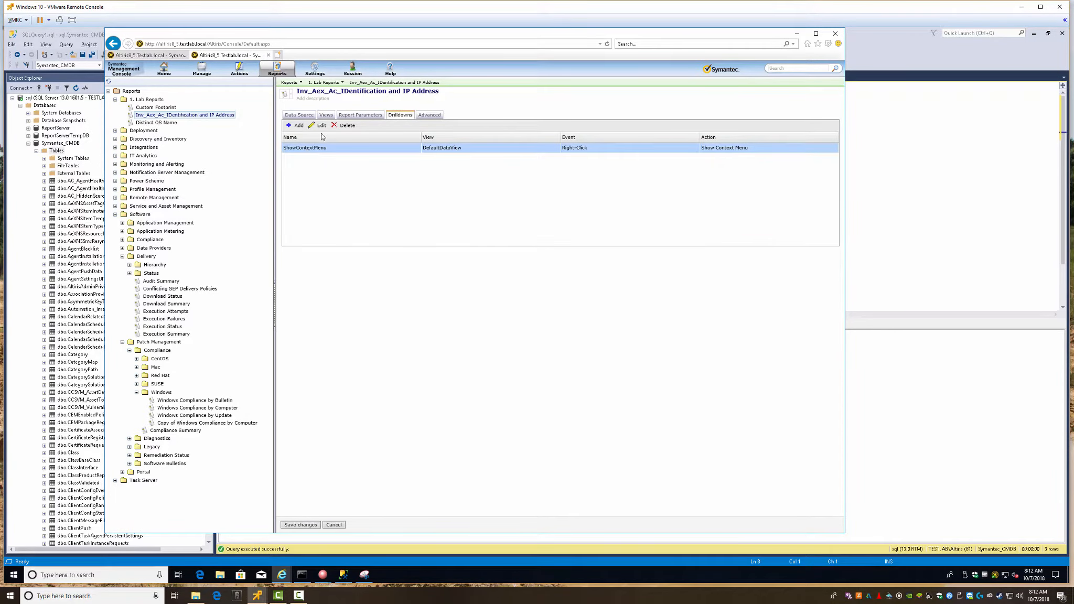
{"action": "left_click", "coordinate": [320, 125]}
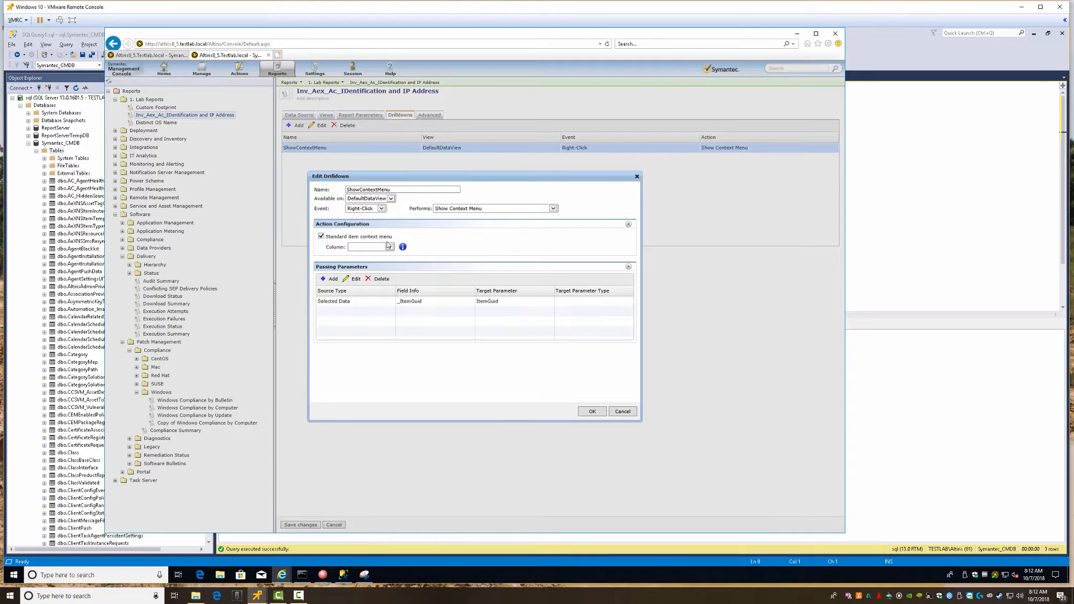
{"action": "left_click", "coordinate": [389, 247]}
{"action": "left_click", "coordinate": [375, 255]}
{"action": "left_click", "coordinate": [596, 414]}
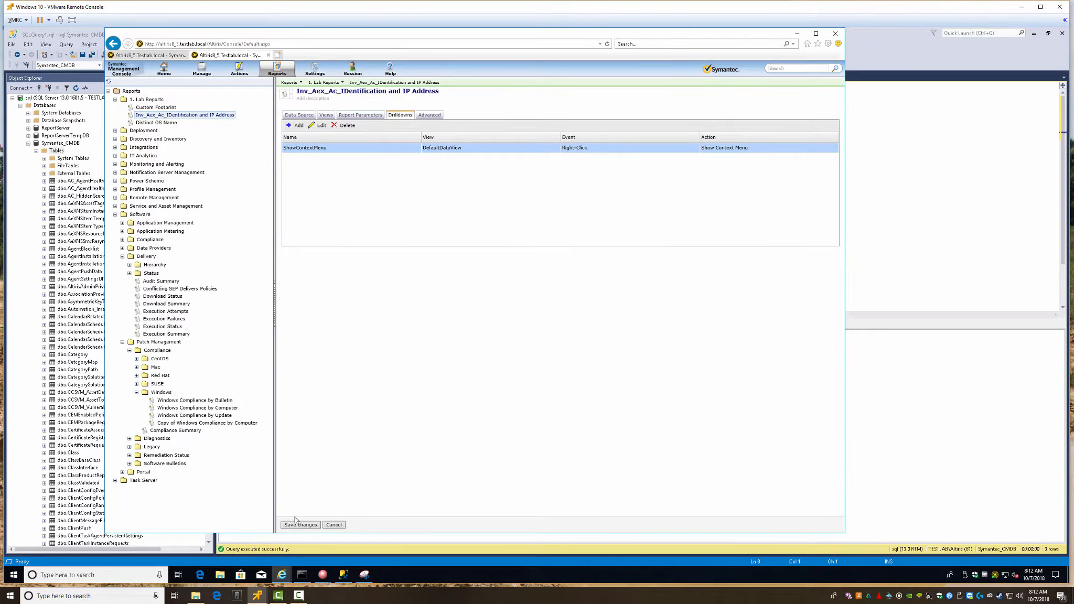
{"action": "left_click", "coordinate": [303, 524]}
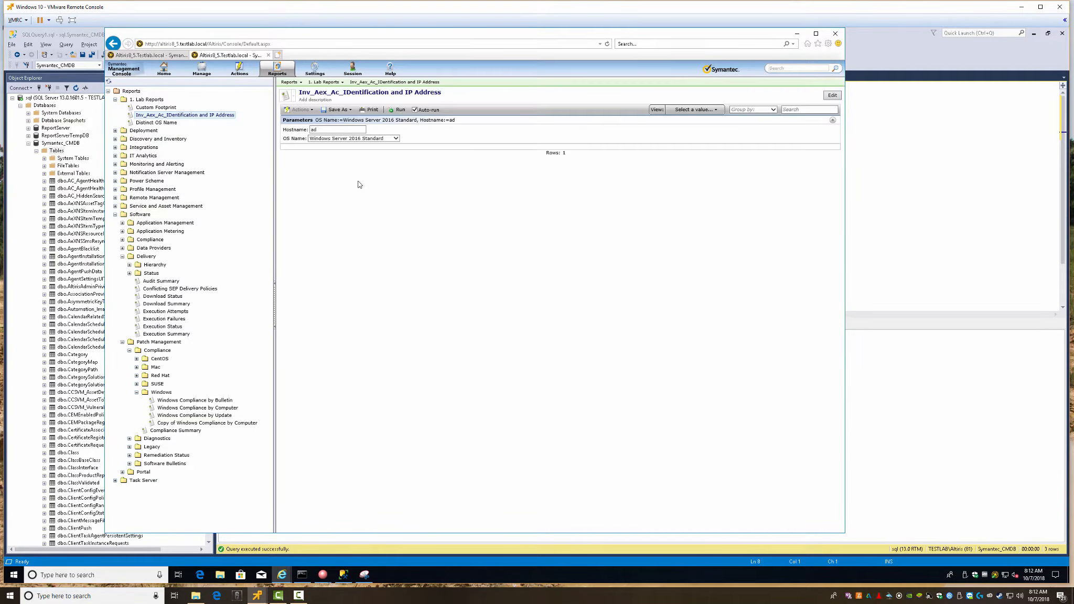
Recheck the AD row's context menu and copy the name ShowContextMenu from the report's existing drilldown without changing it
{"action": "left_click", "coordinate": [349, 158]}
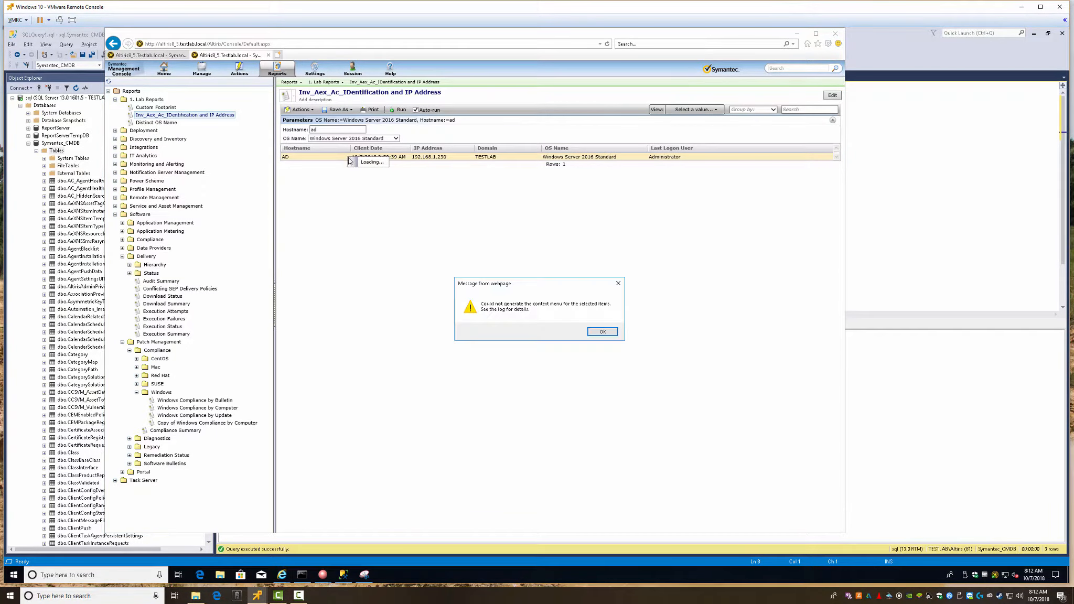
{"action": "left_click", "coordinate": [601, 334]}
{"action": "left_click", "coordinate": [832, 95]}
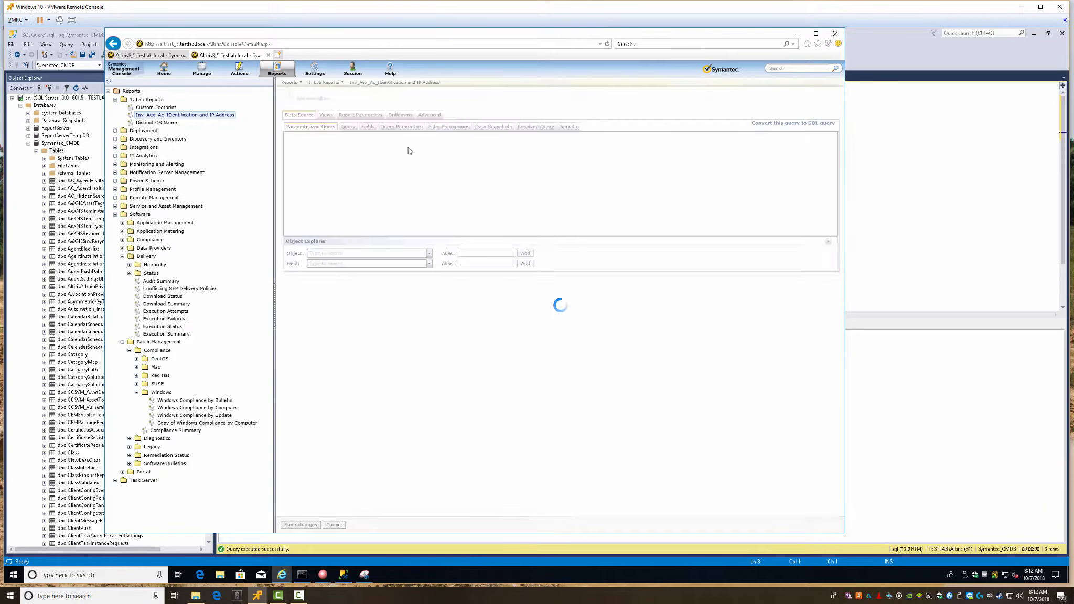
{"action": "left_click", "coordinate": [399, 114]}
{"action": "left_click", "coordinate": [312, 149]}
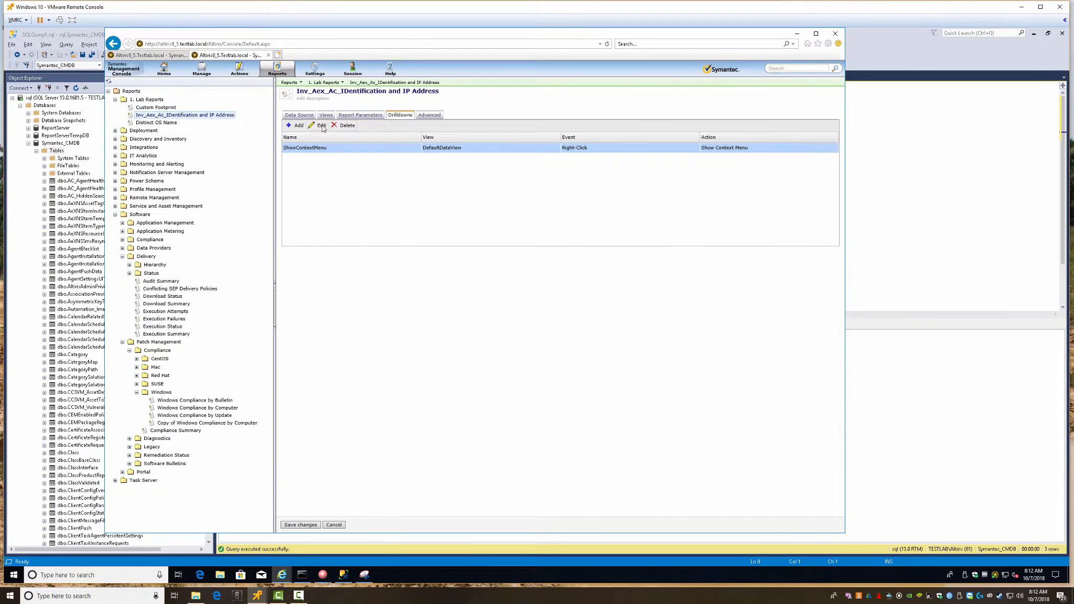
{"action": "left_click", "coordinate": [322, 126]}
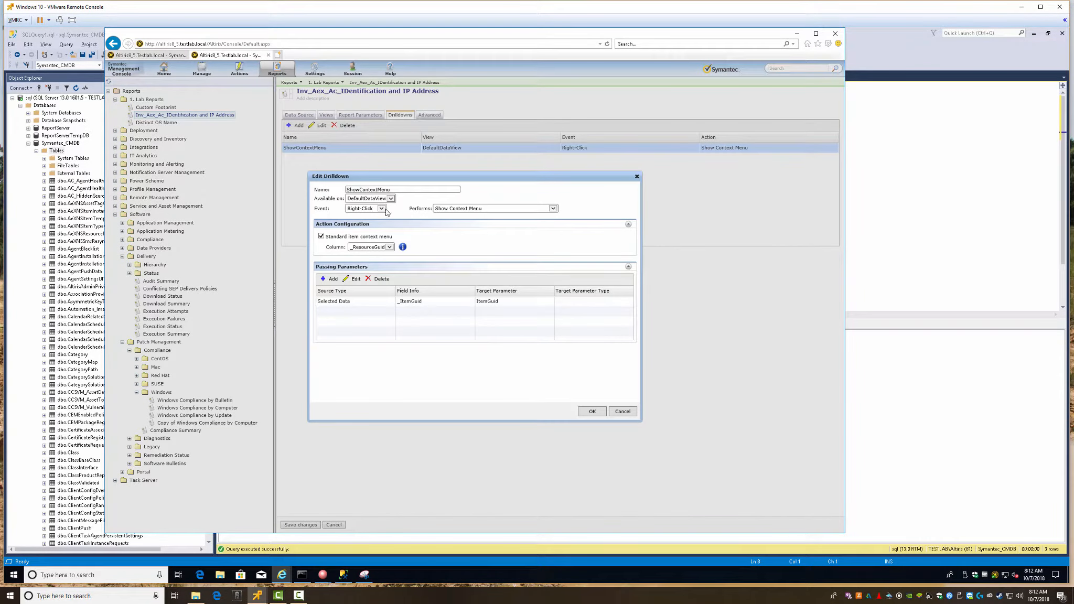
{"action": "left_click_drag", "start_coordinate": [399, 190], "coordinate": [314, 185]}
{"action": "key", "text": "ctrl+c"}
{"action": "left_click", "coordinate": [623, 412]}
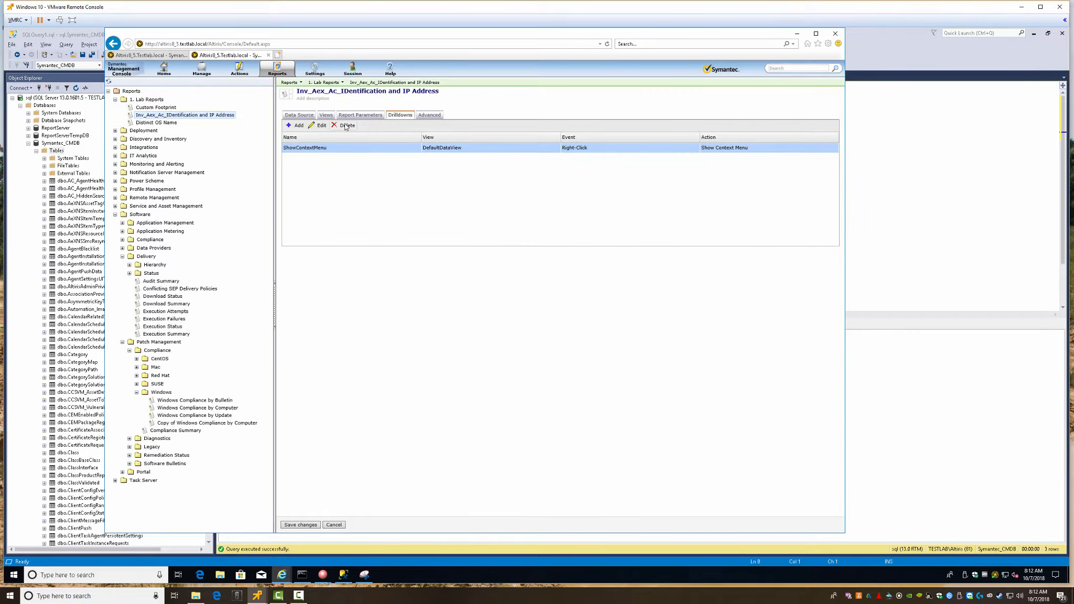
Add a drilldown named ShowContextMenu for DefaultDataView with event Right-Click, action Show Context Menu, and the standard item context menu enabled on column _ResourceGuid
{"action": "left_click", "coordinate": [297, 126]}
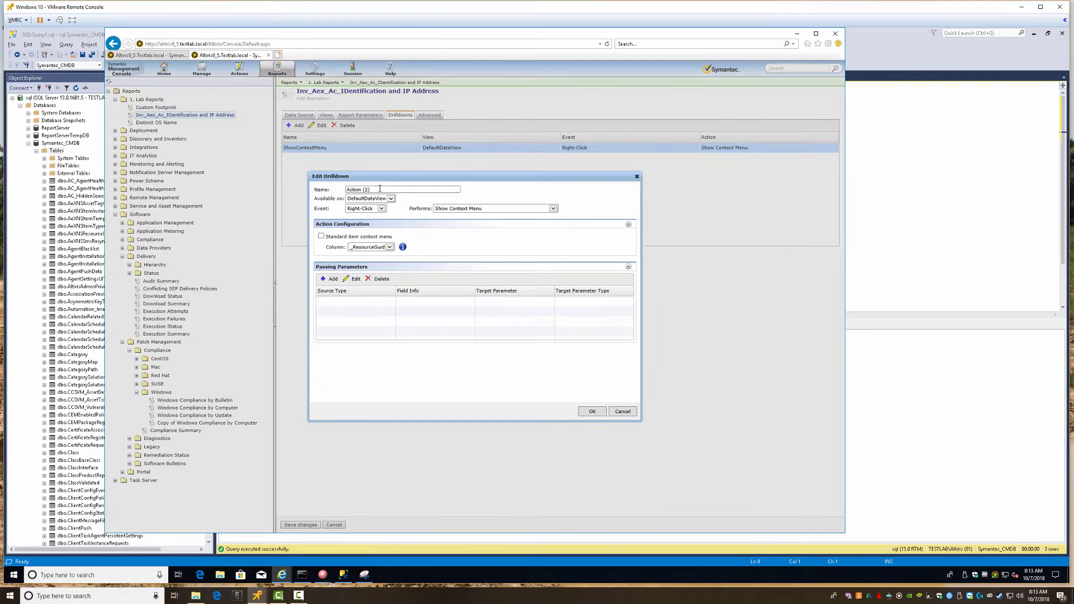
{"action": "triple_click", "coordinate": [380, 189]}
{"action": "key", "text": "ctrl+v"}
{"action": "left_click", "coordinate": [392, 199]}
{"action": "left_click", "coordinate": [384, 209]}
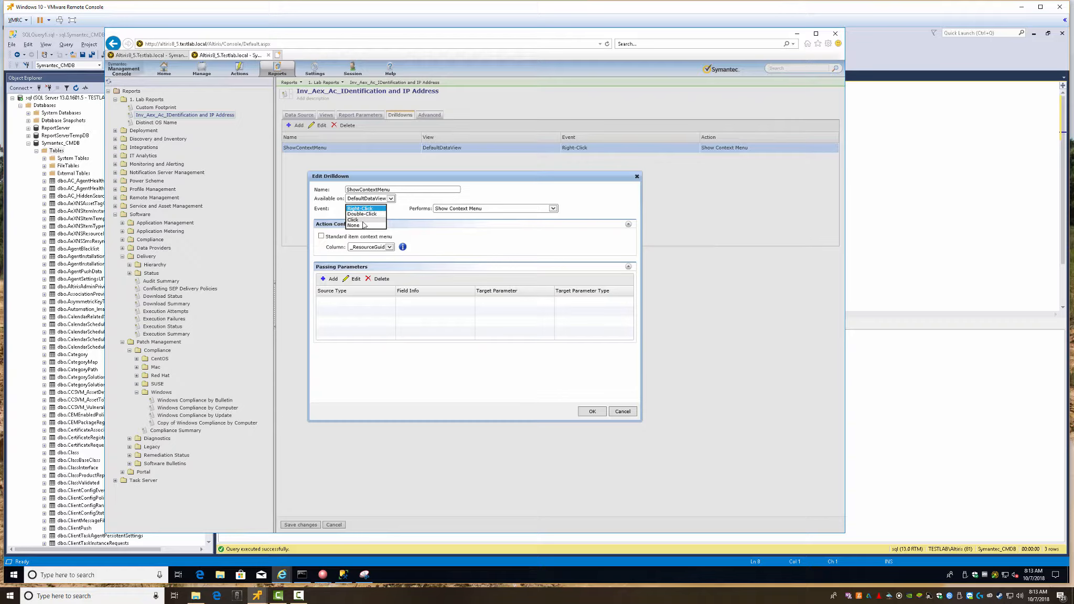
{"action": "left_click", "coordinate": [363, 208]}
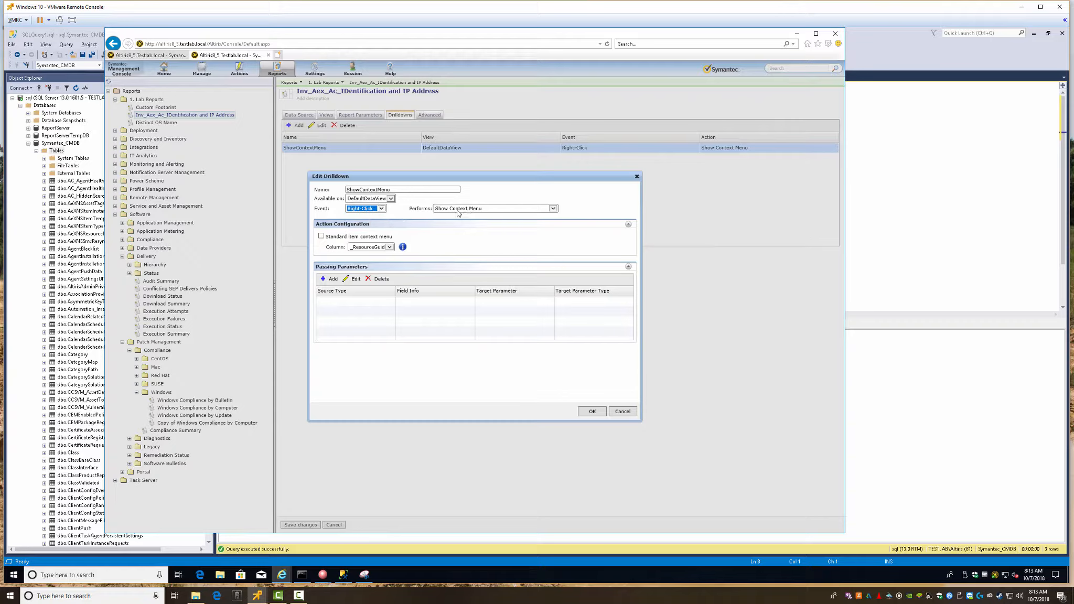
{"action": "left_click", "coordinate": [334, 238]}
{"action": "left_click", "coordinate": [328, 279]}
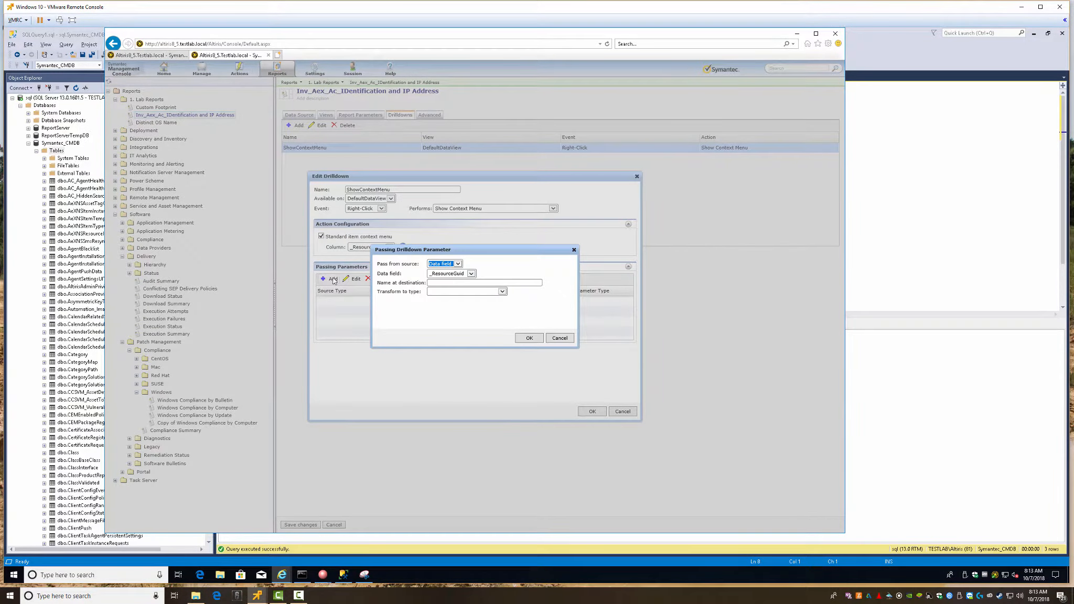
{"action": "left_click", "coordinate": [529, 338]}
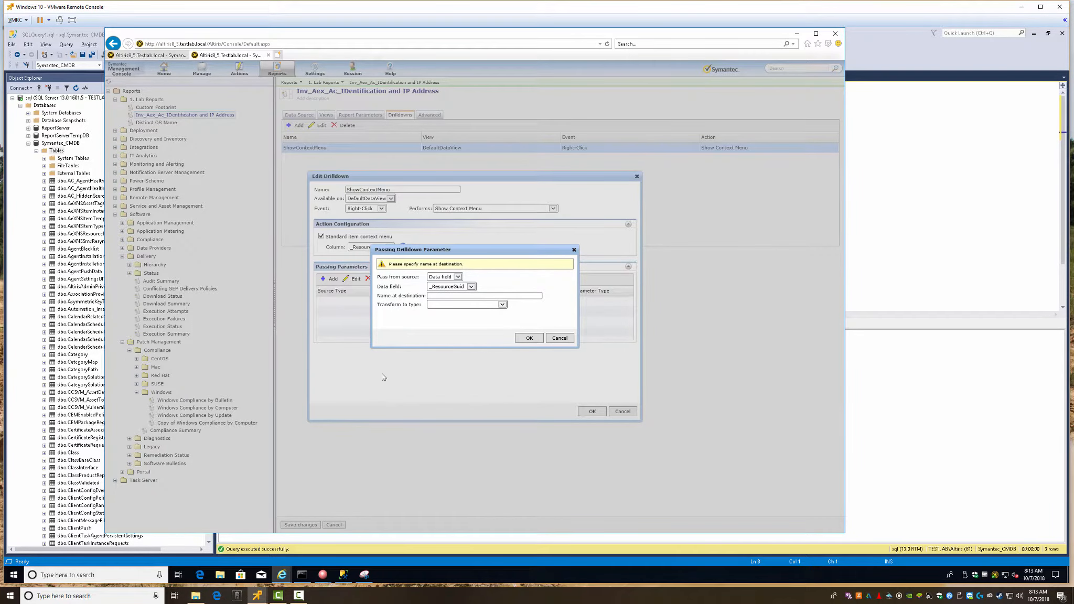
{"action": "left_click", "coordinate": [561, 340]}
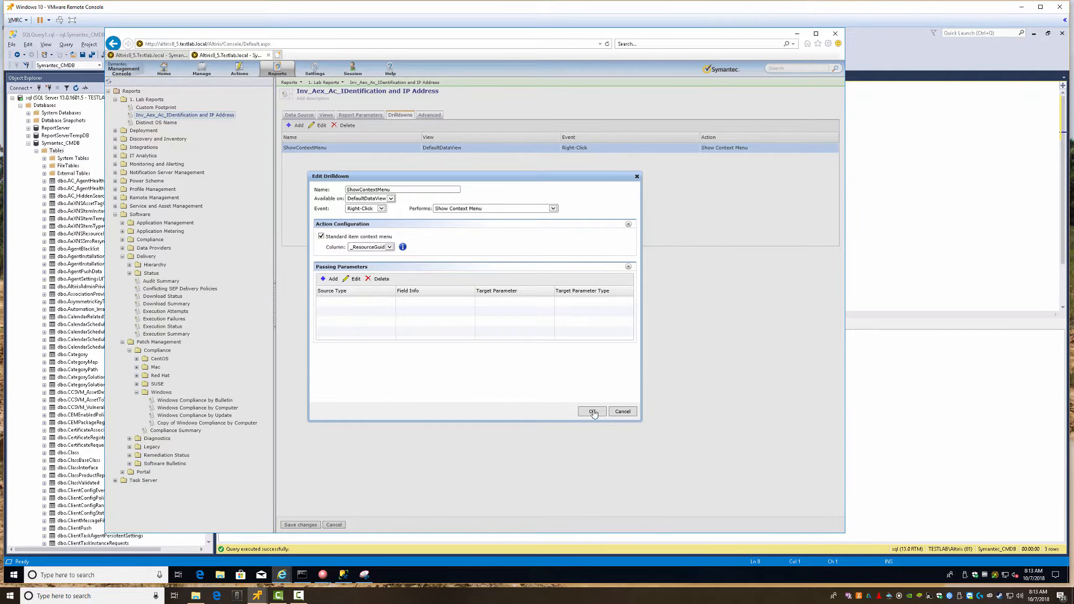
Confirm the new drilldown, delete the original ShowContextMenu drilldown, and save the report
{"action": "key", "text": "Return"}
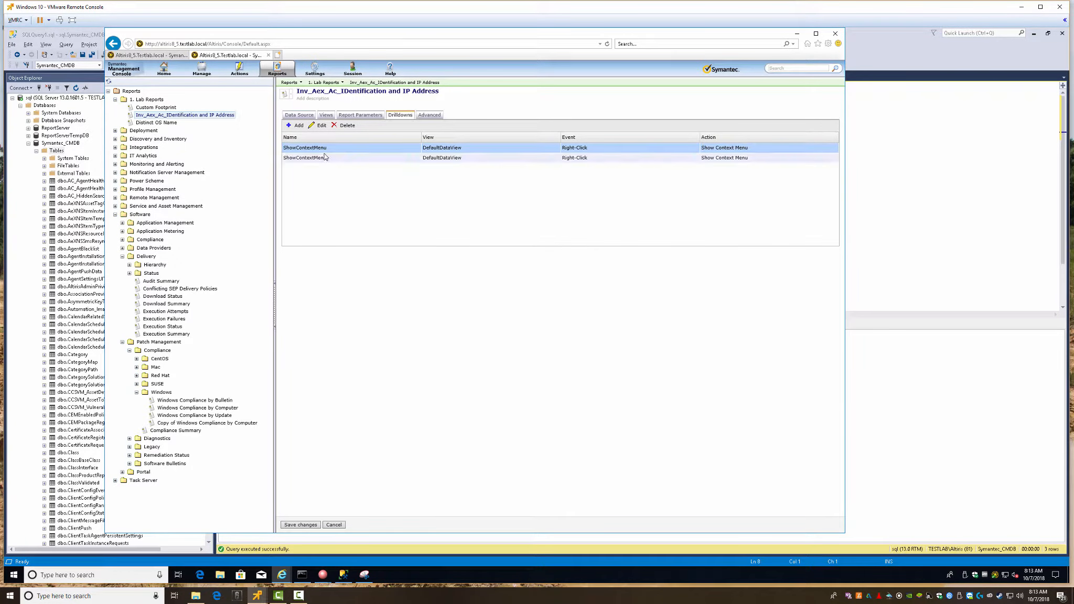
{"action": "left_click", "coordinate": [345, 126]}
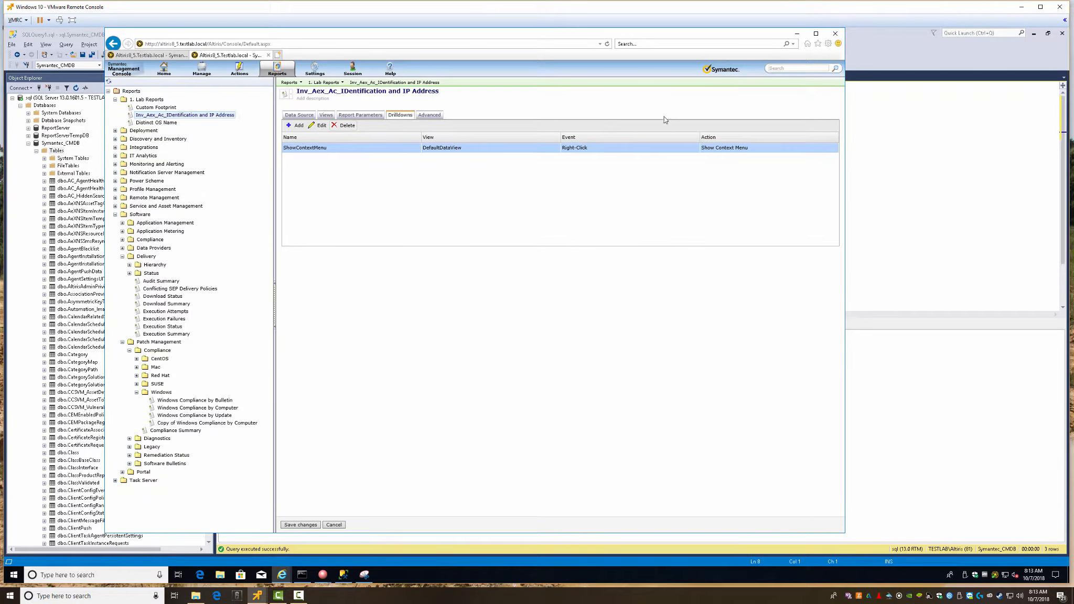
{"action": "left_click", "coordinate": [305, 524]}
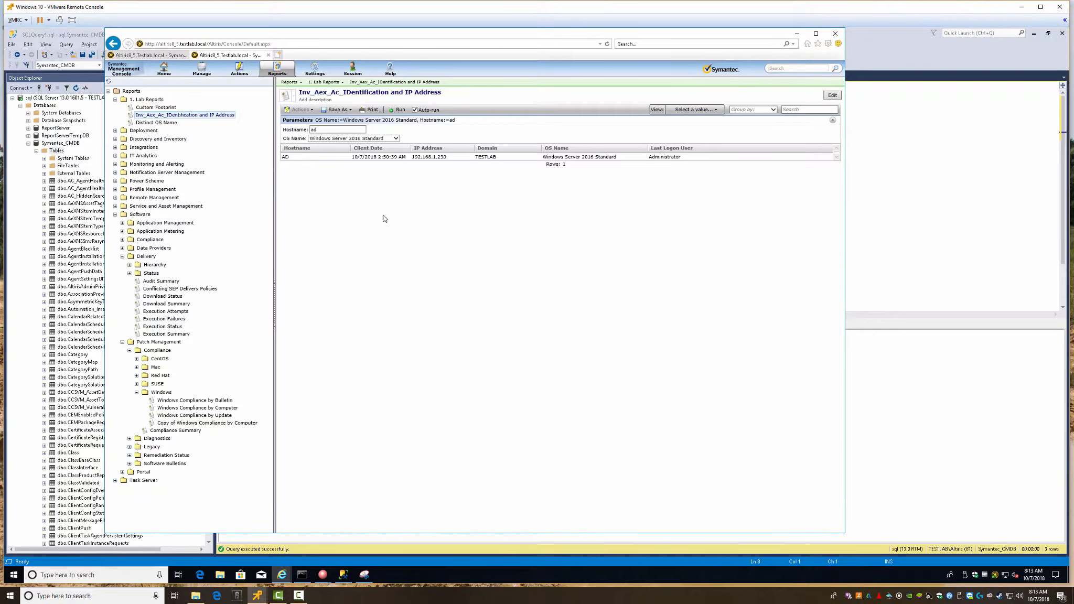
Open the AD computer in Resource Manager from its report row, and close it again
{"action": "mouse_move", "coordinate": [374, 158]}
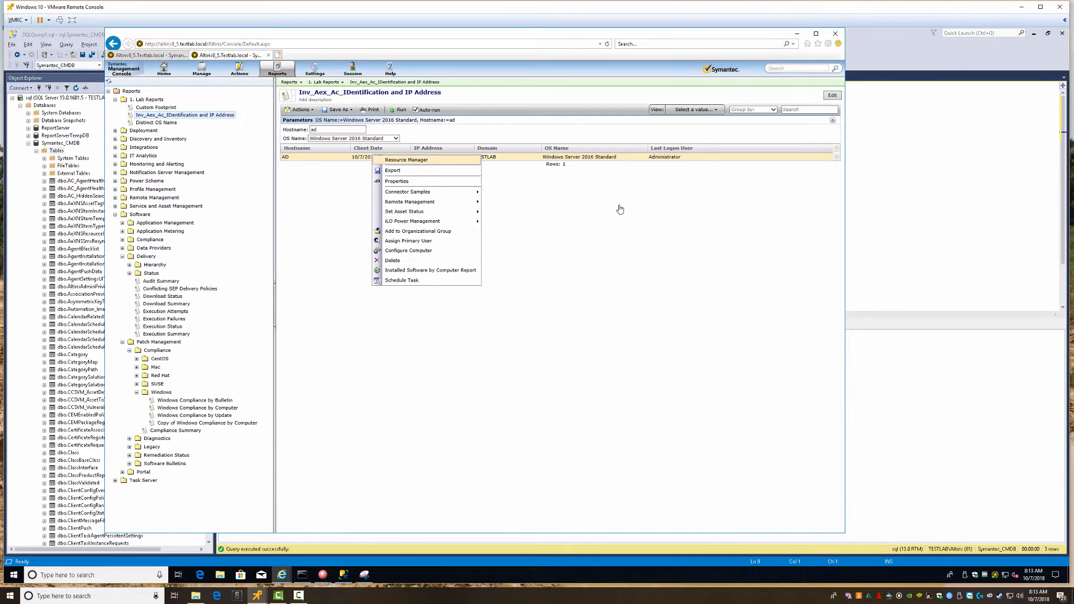
{"action": "left_click", "coordinate": [407, 160]}
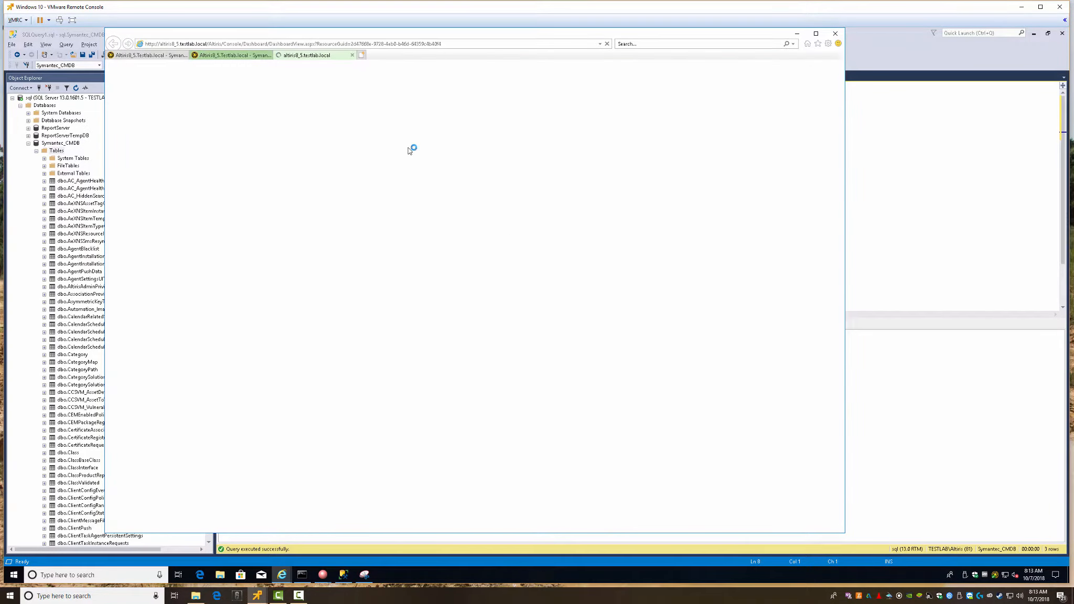
{"action": "left_click", "coordinate": [351, 55]}
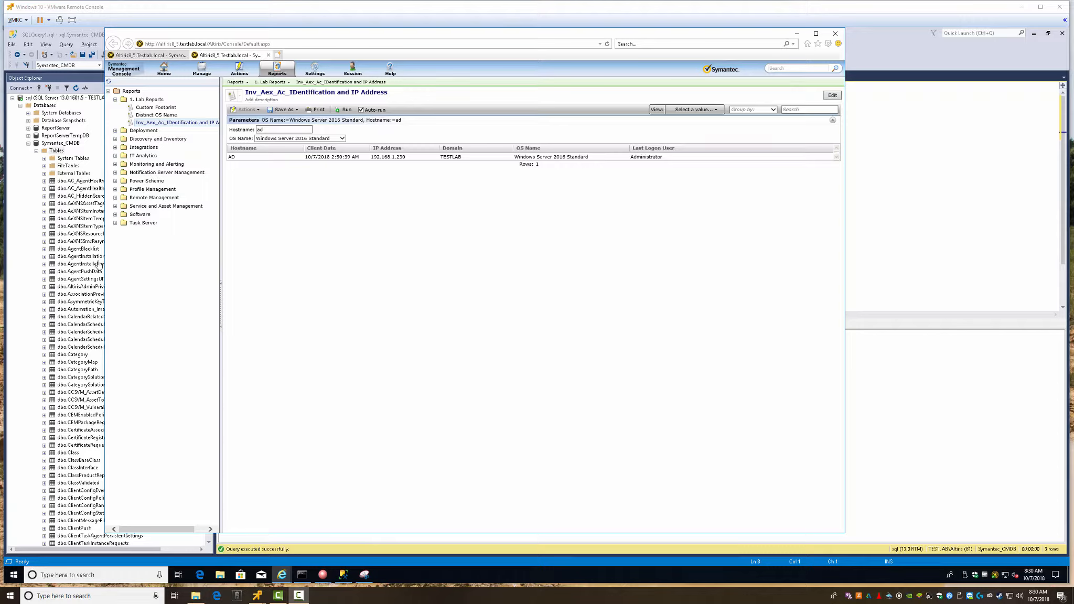
Create a new Computer Report in the 1. Lab Reports folder
{"action": "right_click", "coordinate": [154, 102]}
{"action": "mouse_move", "coordinate": [193, 198]}
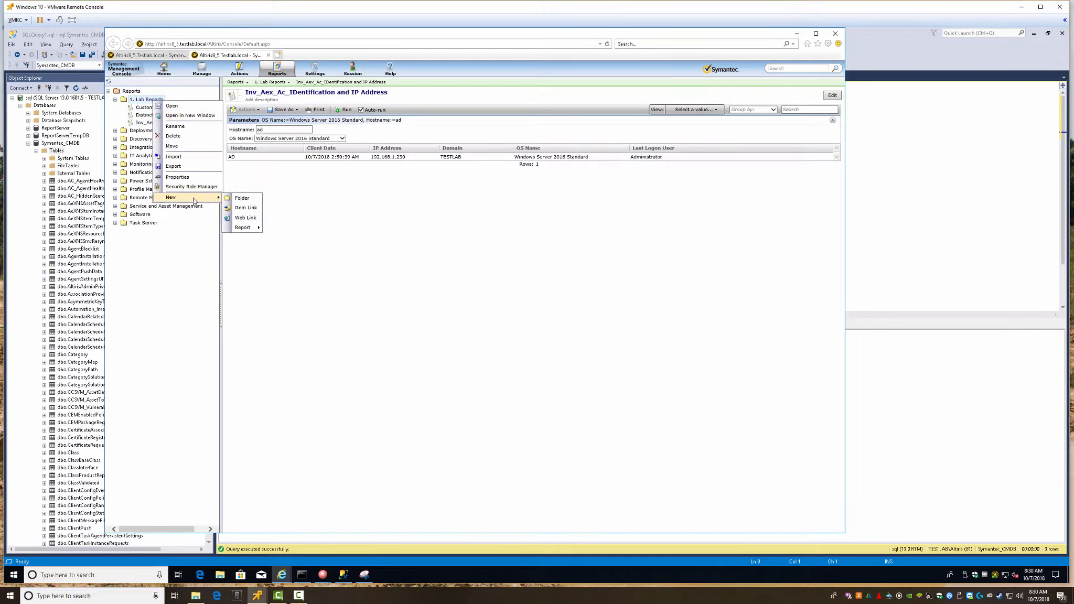
{"action": "mouse_move", "coordinate": [243, 230]}
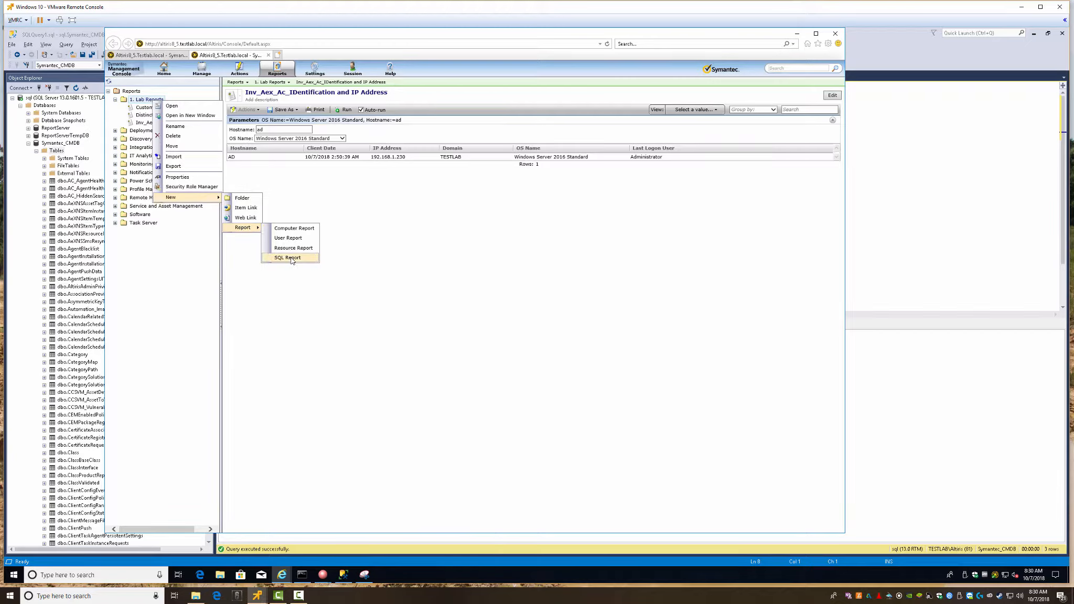
{"action": "left_click", "coordinate": [292, 231]}
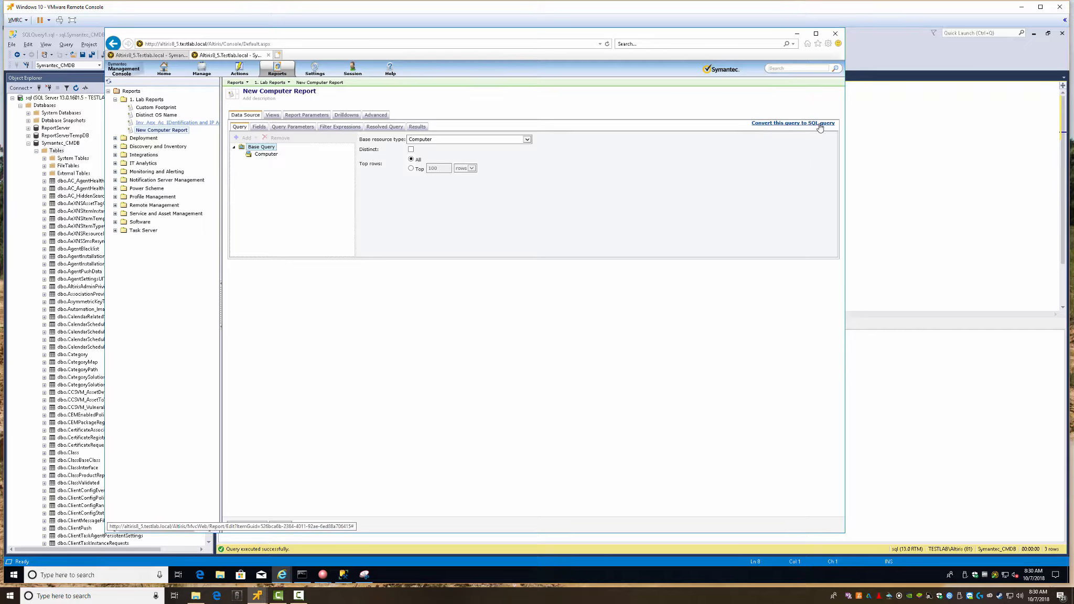
Add the [AeX AC TCPIP].[IP Address] field to the Computer node of the new report's query and save the report
{"action": "left_click", "coordinate": [265, 154]}
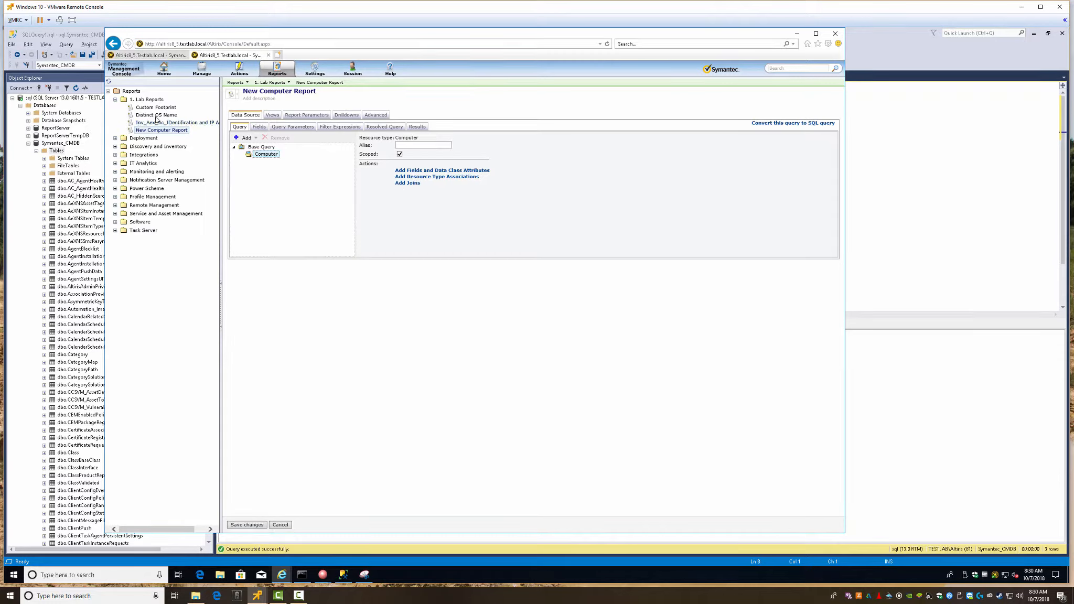
{"action": "left_click", "coordinate": [418, 172]}
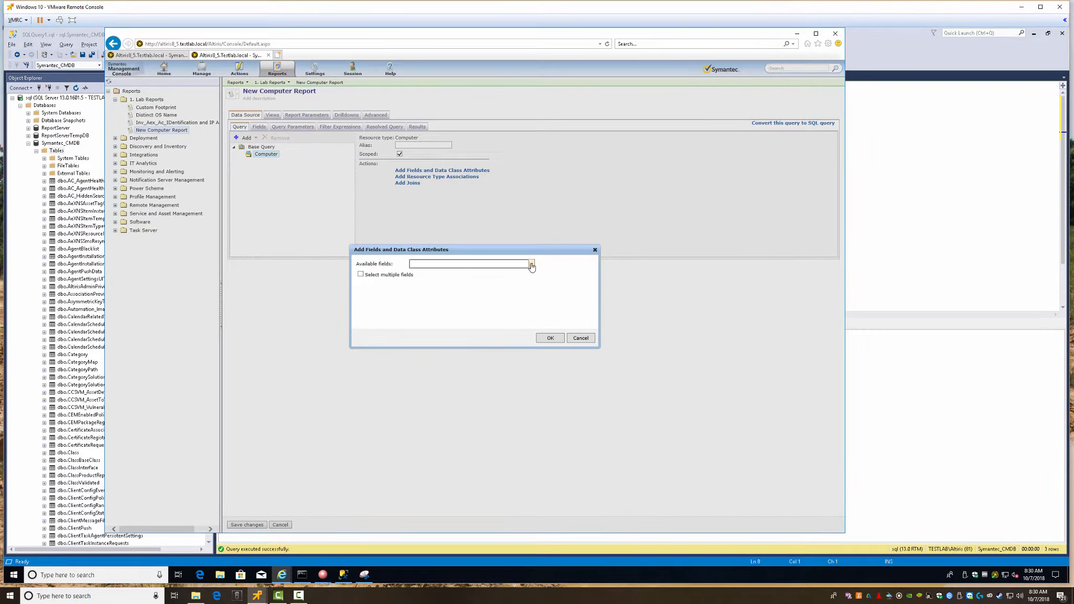
{"action": "left_click", "coordinate": [531, 265]}
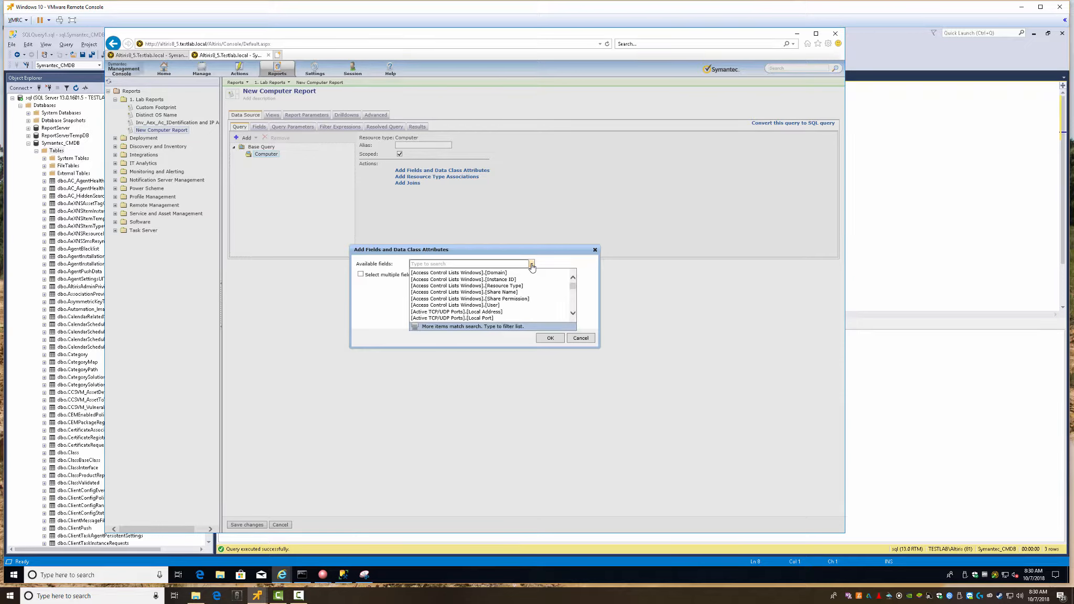
{"action": "scroll", "coordinate": [471, 309], "scroll_direction": "down", "scroll_amount": 2}
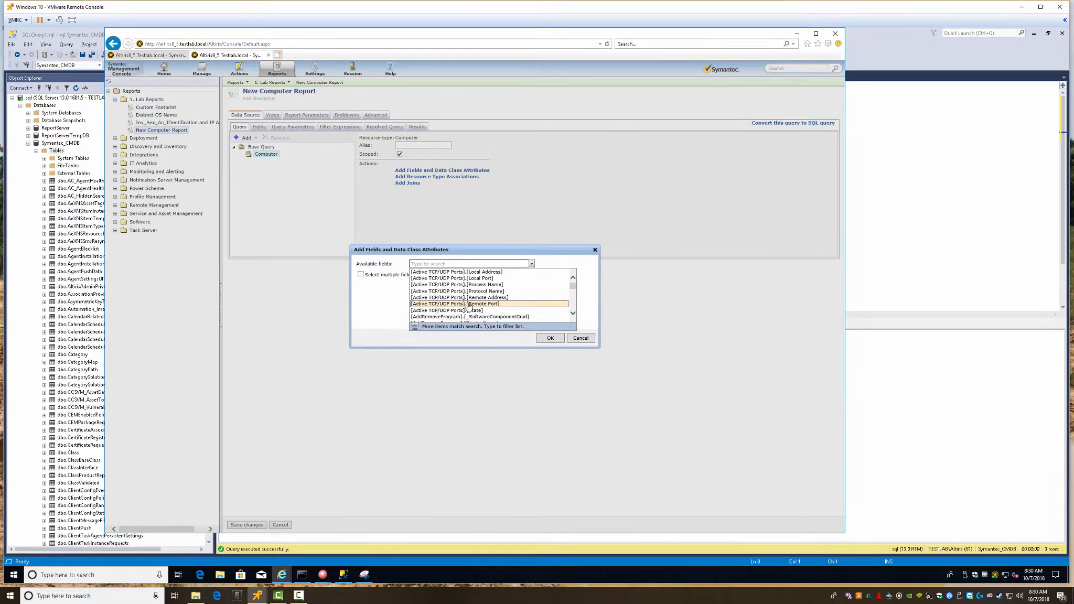
{"action": "scroll", "coordinate": [469, 307], "scroll_direction": "up", "scroll_amount": 2}
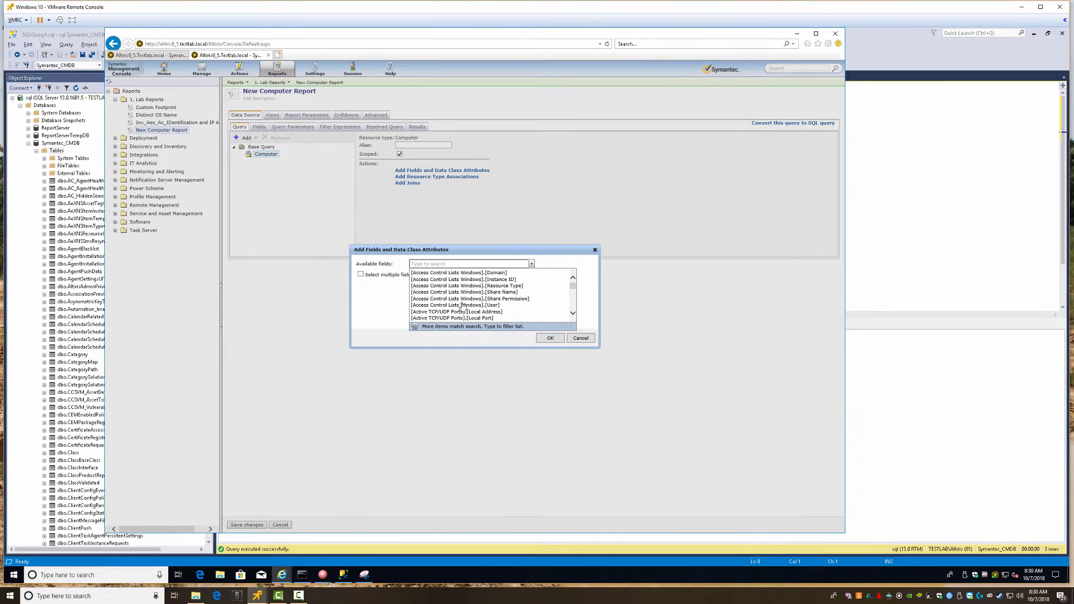
{"action": "left_click", "coordinate": [448, 263]}
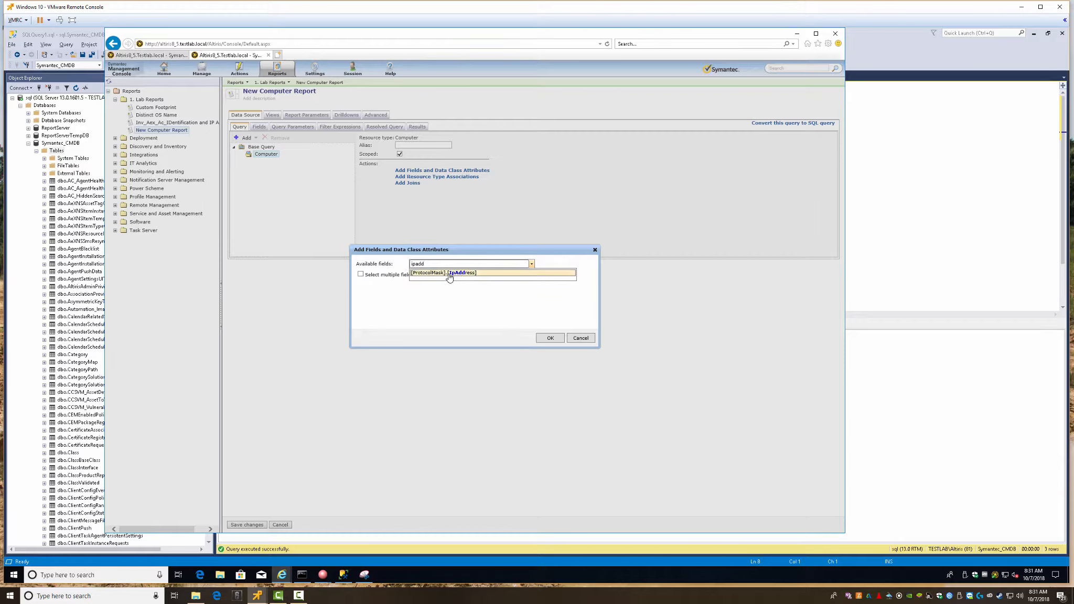
{"action": "type", "text": "ip"}
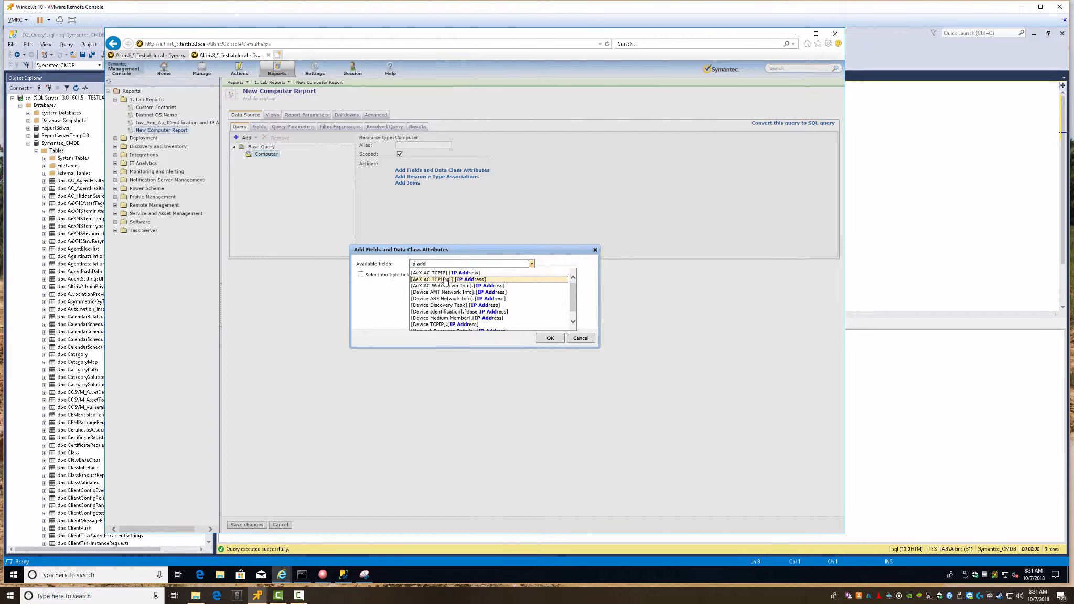
{"action": "left_click", "coordinate": [464, 273]}
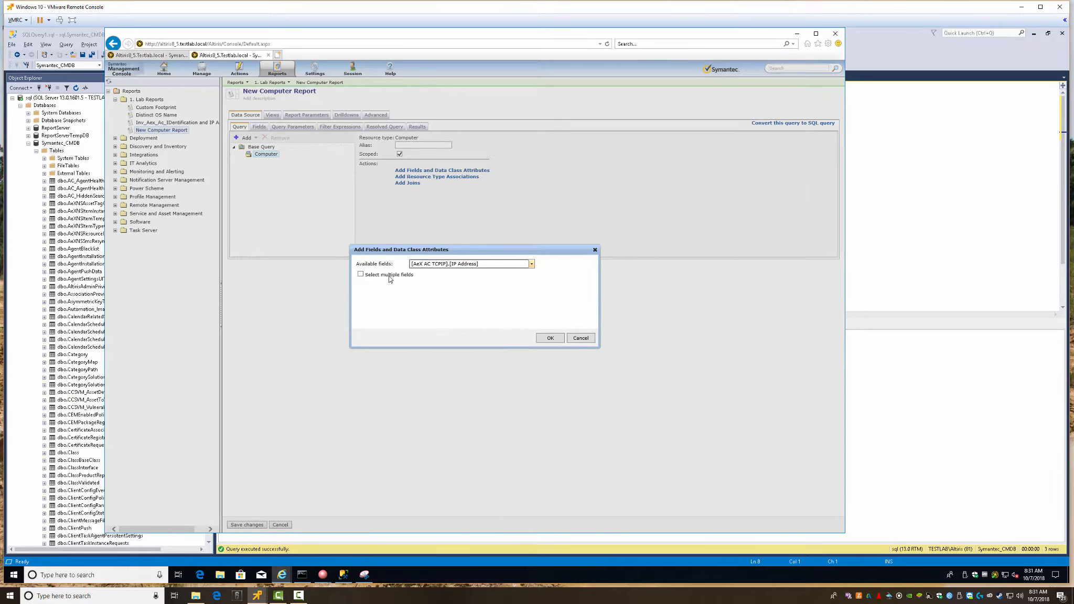
{"action": "left_click", "coordinate": [551, 337]}
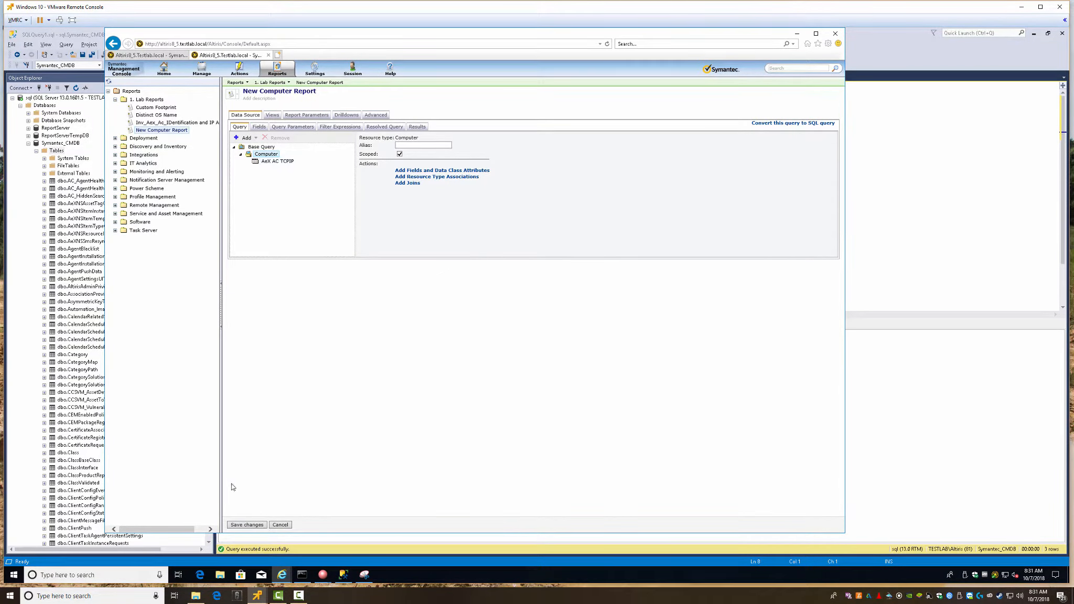
{"action": "left_click", "coordinate": [256, 527]}
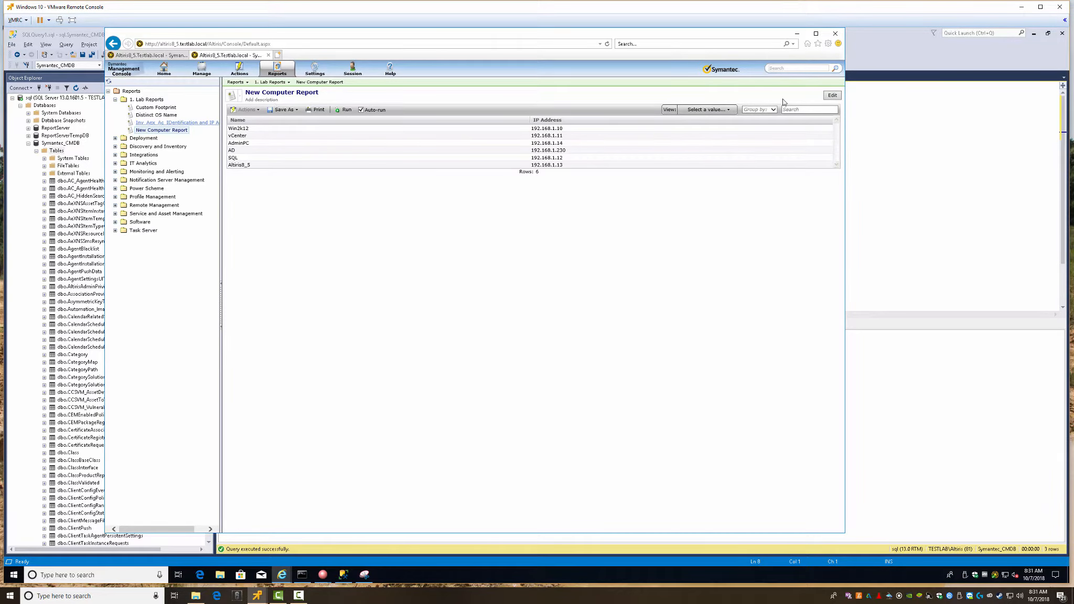
Edit the report again and, with multiple field selection enabled, list [AeX AC Identification].[Client Date] for addition to the Computer node
{"action": "left_click", "coordinate": [831, 96]}
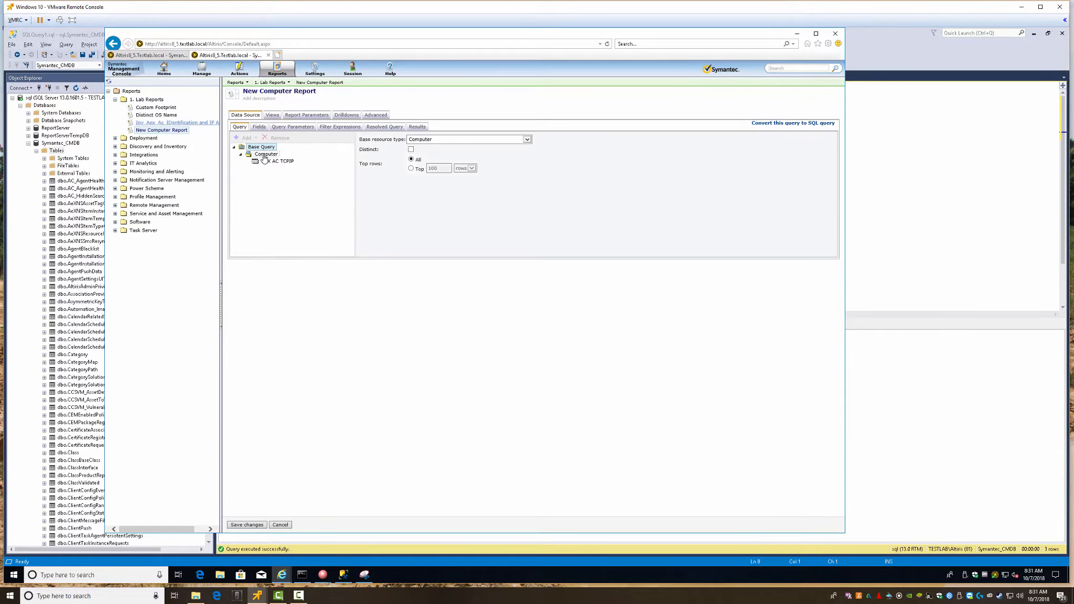
{"action": "left_click", "coordinate": [265, 155]}
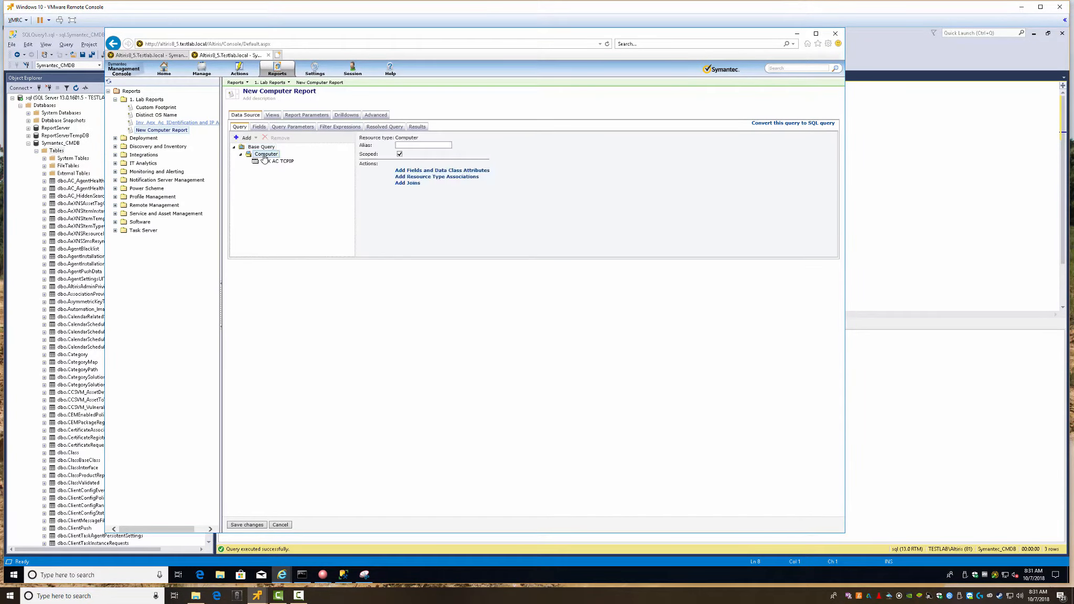
{"action": "left_click", "coordinate": [420, 172]}
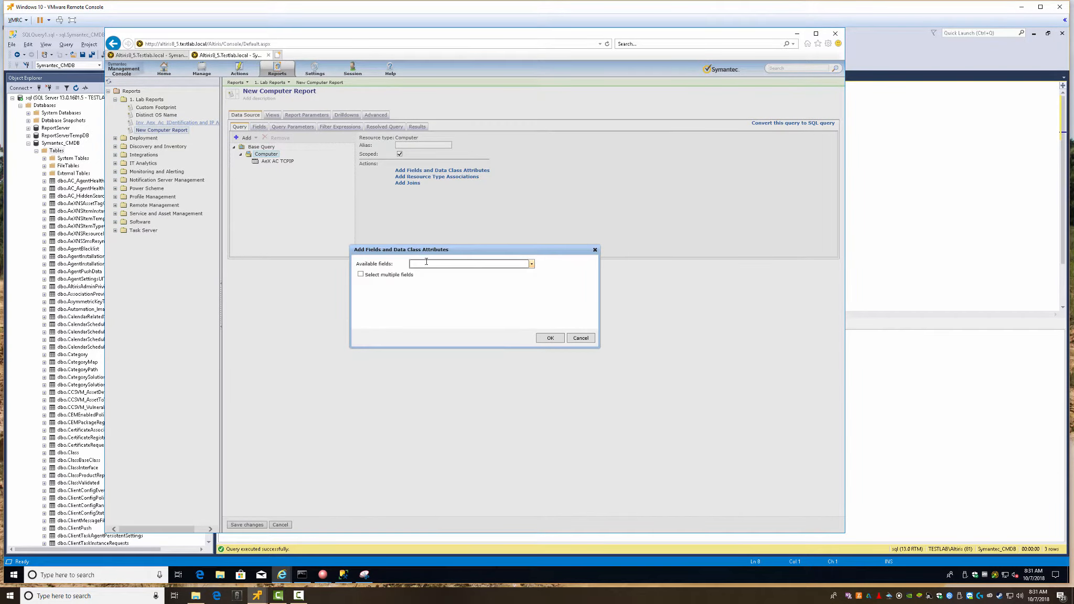
{"action": "left_click", "coordinate": [425, 263]}
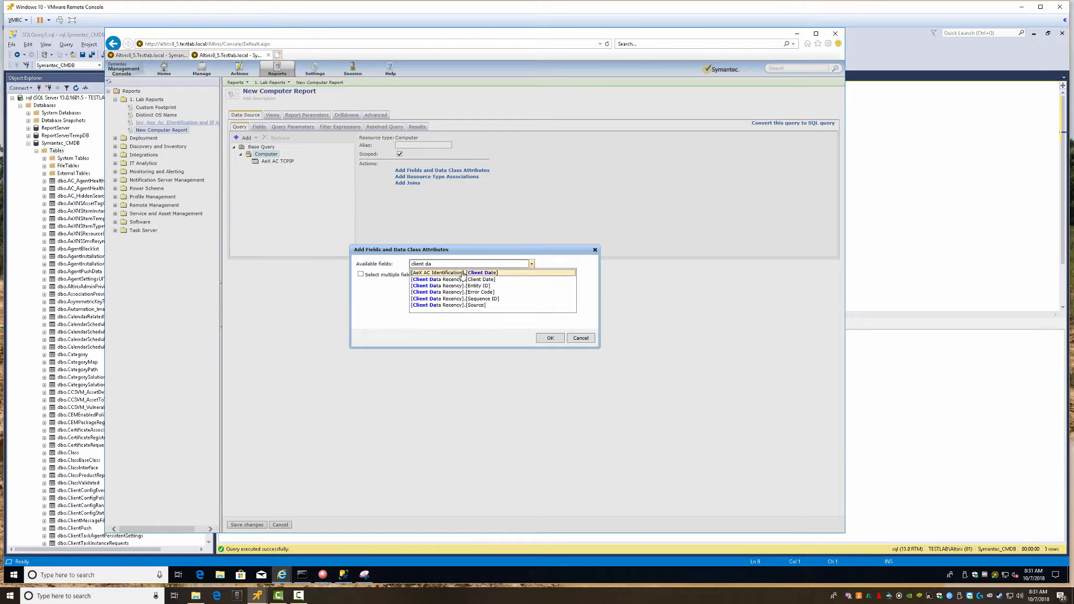
{"action": "left_click", "coordinate": [462, 273]}
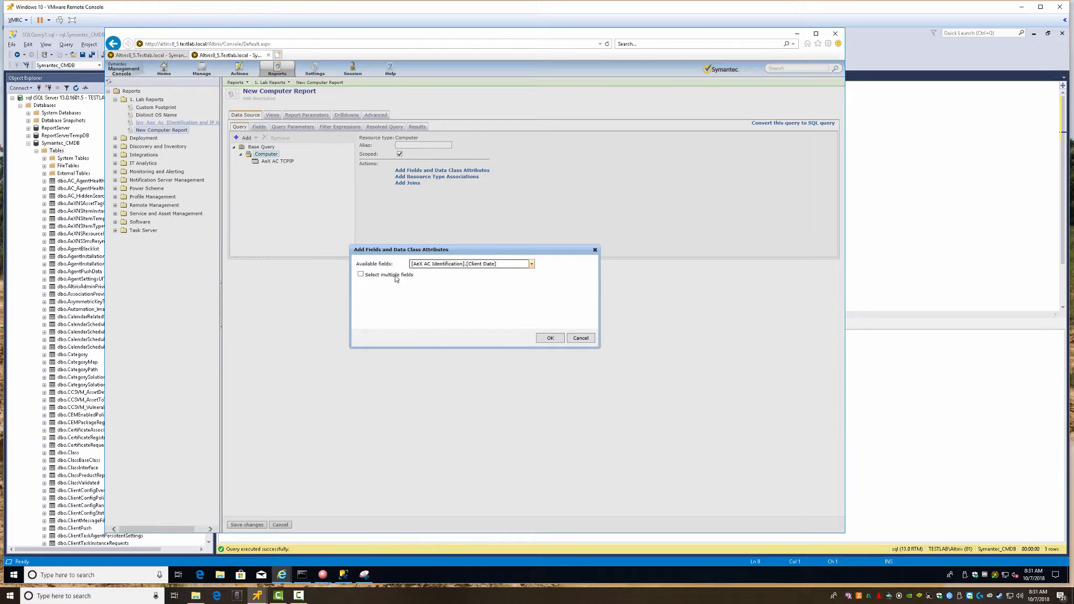
{"action": "left_click", "coordinate": [396, 275]}
{"action": "left_click", "coordinate": [542, 264]}
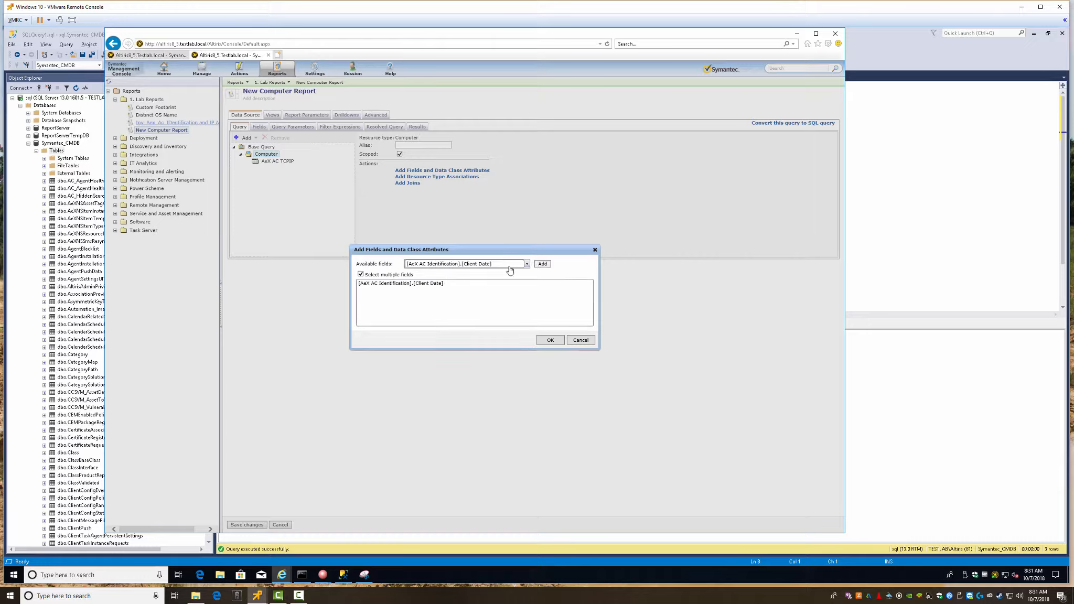
Check which columns the existing Inv_Aex_Ac_IDentification and IP Address report uses, and return to the field selection
{"action": "left_click_drag", "start_coordinate": [505, 264], "coordinate": [398, 263]}
{"action": "left_click", "coordinate": [174, 57]}
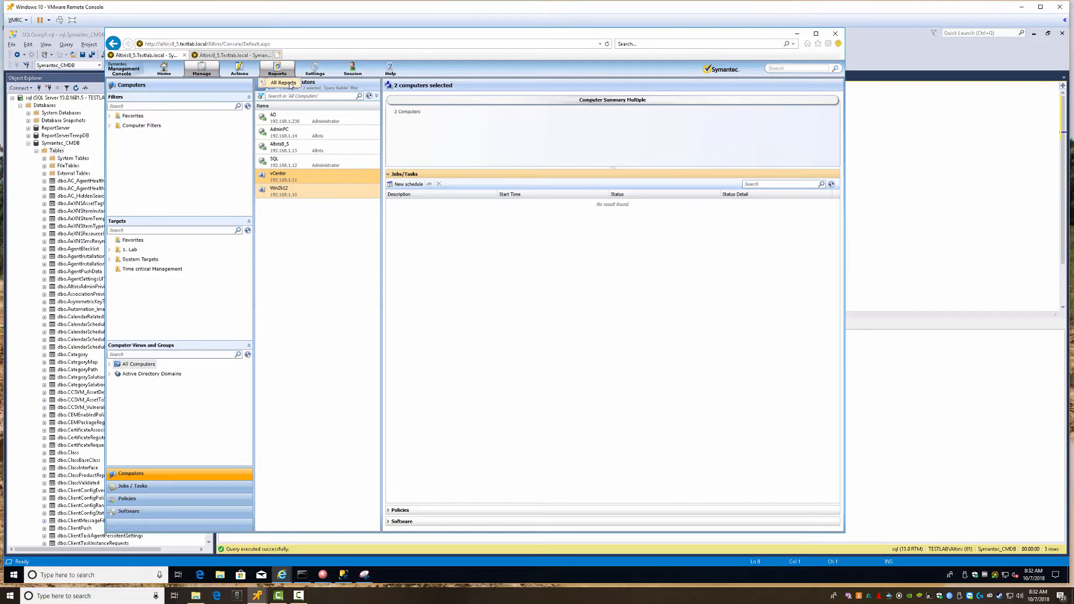
{"action": "left_click", "coordinate": [289, 85]}
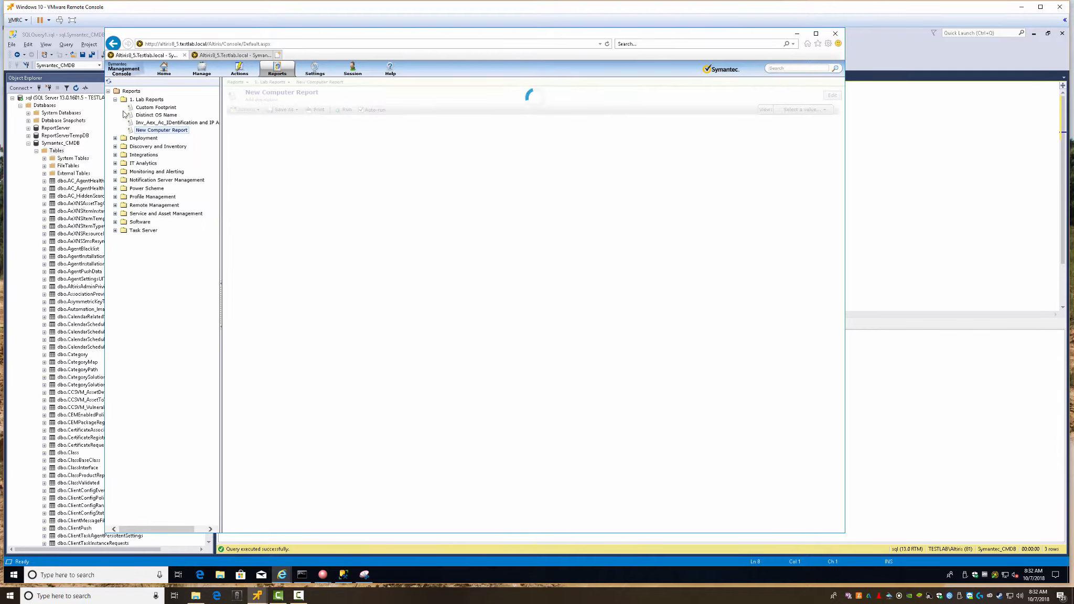
{"action": "left_click", "coordinate": [156, 123]}
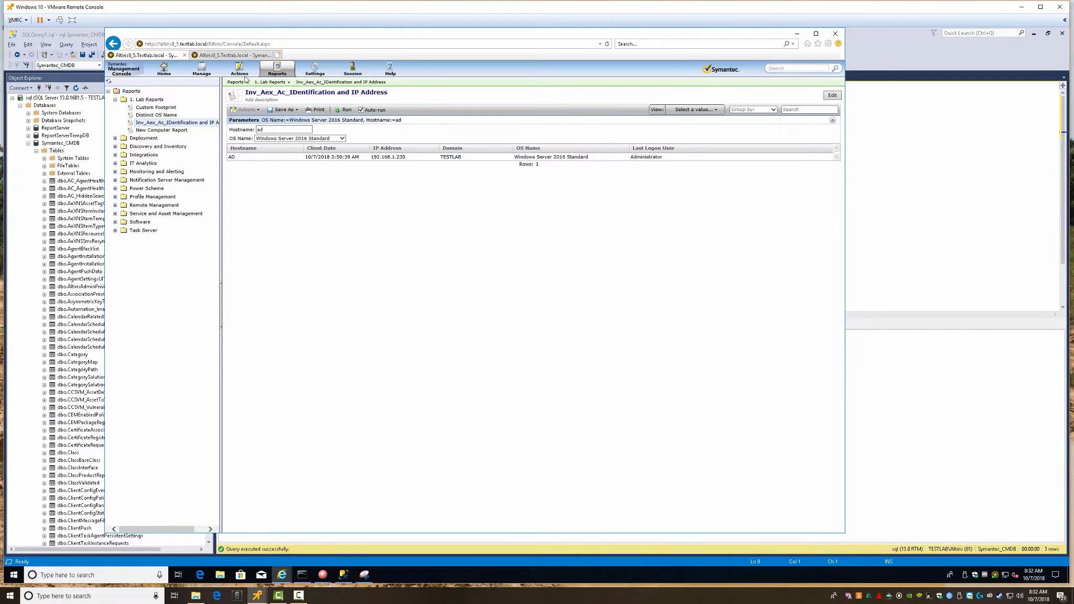
{"action": "left_click", "coordinate": [228, 55]}
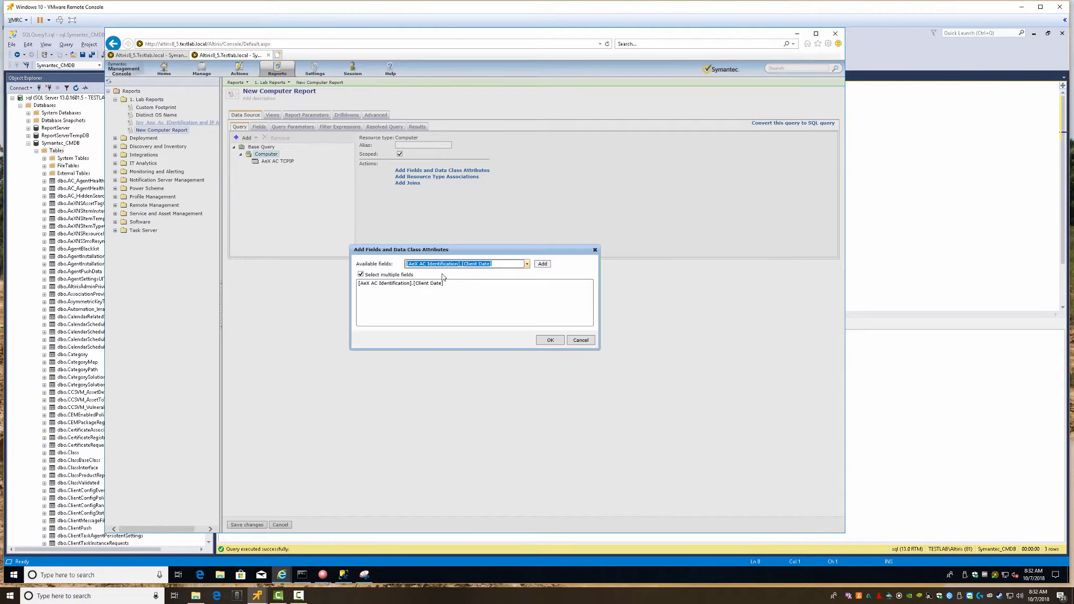
Find the domain fields and include [AeX AC Identification].[Domain] in the list of selected fields
{"action": "type", "text": "domain"}
{"action": "left_click", "coordinate": [442, 262]}
{"action": "left_click", "coordinate": [442, 262]}
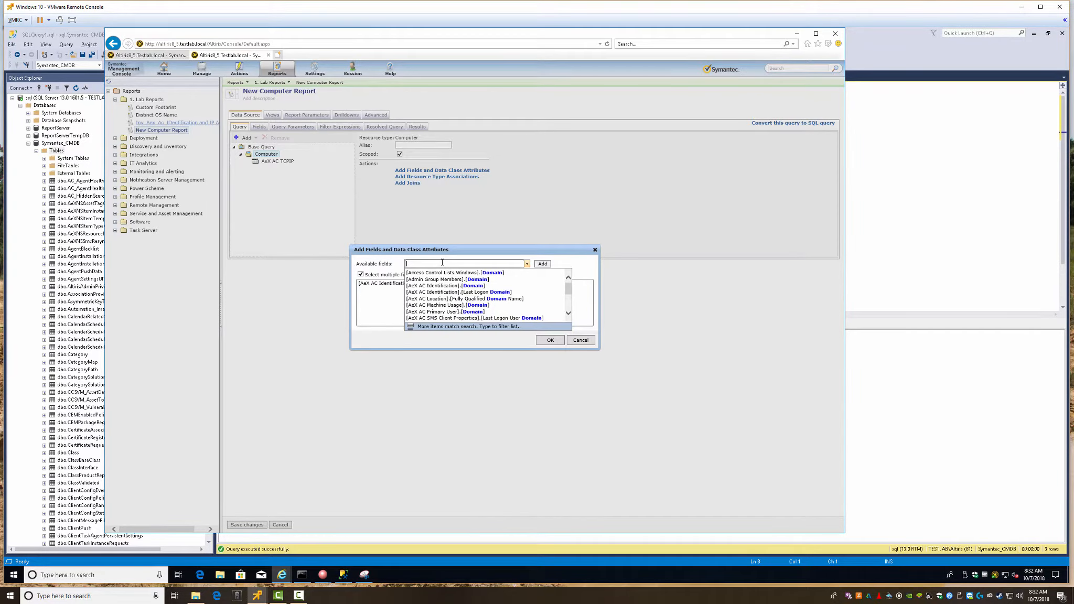
{"action": "left_click", "coordinate": [444, 285]}
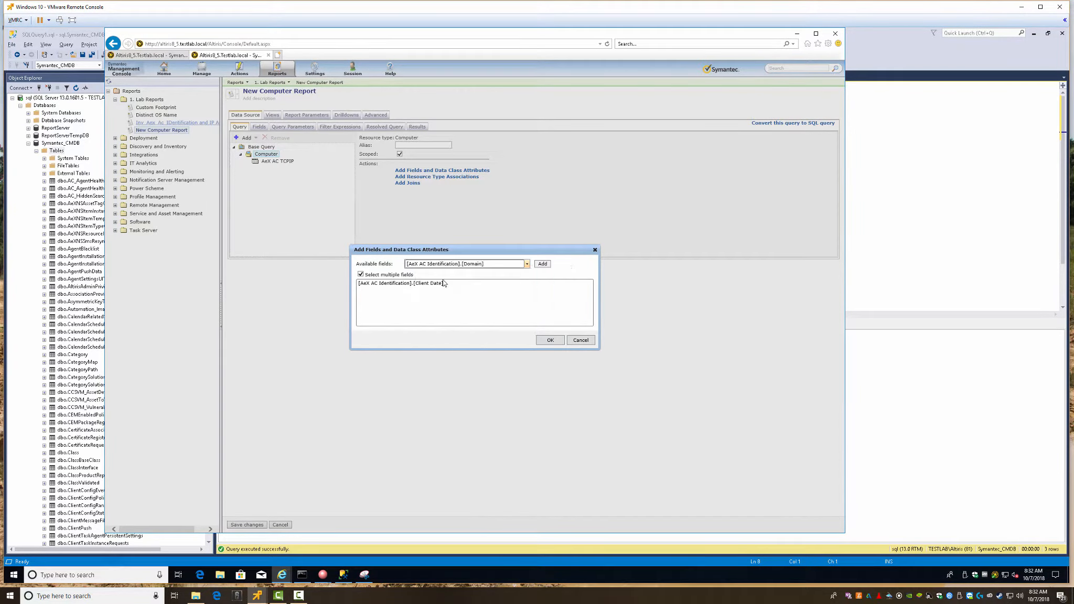
{"action": "left_click", "coordinate": [520, 264]}
{"action": "left_click", "coordinate": [522, 264]}
Replace the field search with os name and include [AeX AC Identification].[OS Name] in the selected fields, checking the existing report's columns
{"action": "left_click_drag", "start_coordinate": [485, 263], "coordinate": [375, 262]}
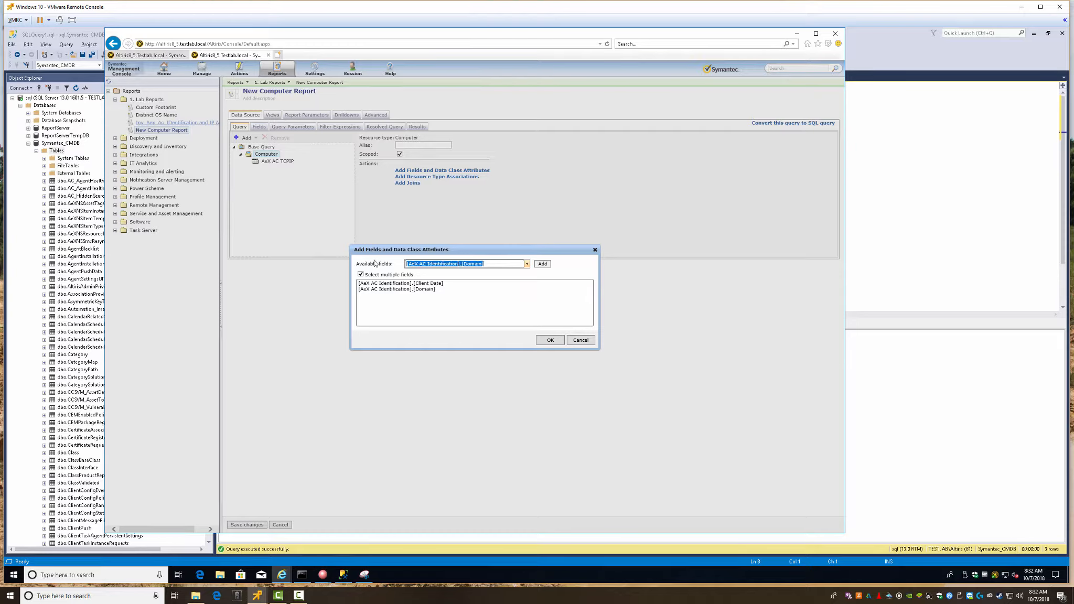
{"action": "left_click_drag", "start_coordinate": [463, 264], "coordinate": [477, 265]}
{"action": "type", "text": "os n"}
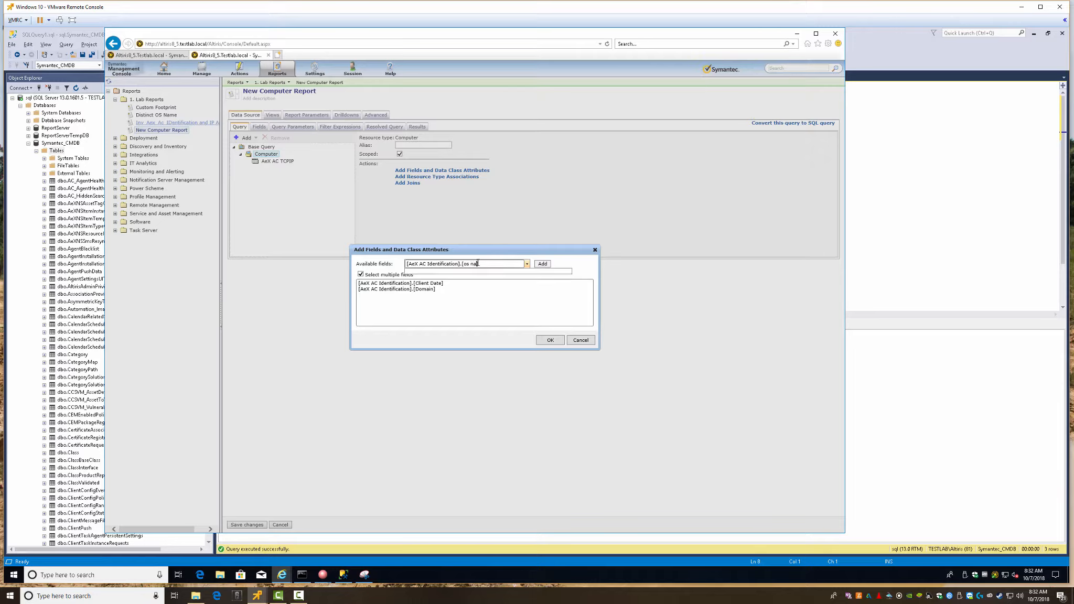
{"action": "key", "text": "BackSpace"}
{"action": "key", "text": "BackSpace"}
{"action": "key", "text": "BackSpace"}
{"action": "key", "text": "BackSpace"}
{"action": "key", "text": "BackSpace"}
{"action": "key", "text": "BackSpace"}
{"action": "key", "text": "BackSpace"}
{"action": "key", "text": "BackSpace"}
{"action": "key", "text": "BackSpace"}
{"action": "key", "text": "BackSpace"}
{"action": "key", "text": "BackSpace"}
{"action": "key", "text": "BackSpace"}
{"action": "key", "text": "BackSpace"}
{"action": "key", "text": "BackSpace"}
{"action": "key", "text": "BackSpace"}
{"action": "key", "text": "BackSpace"}
{"action": "key", "text": "BackSpace"}
{"action": "key", "text": "BackSpace"}
{"action": "key", "text": "BackSpace"}
{"action": "key", "text": "BackSpace"}
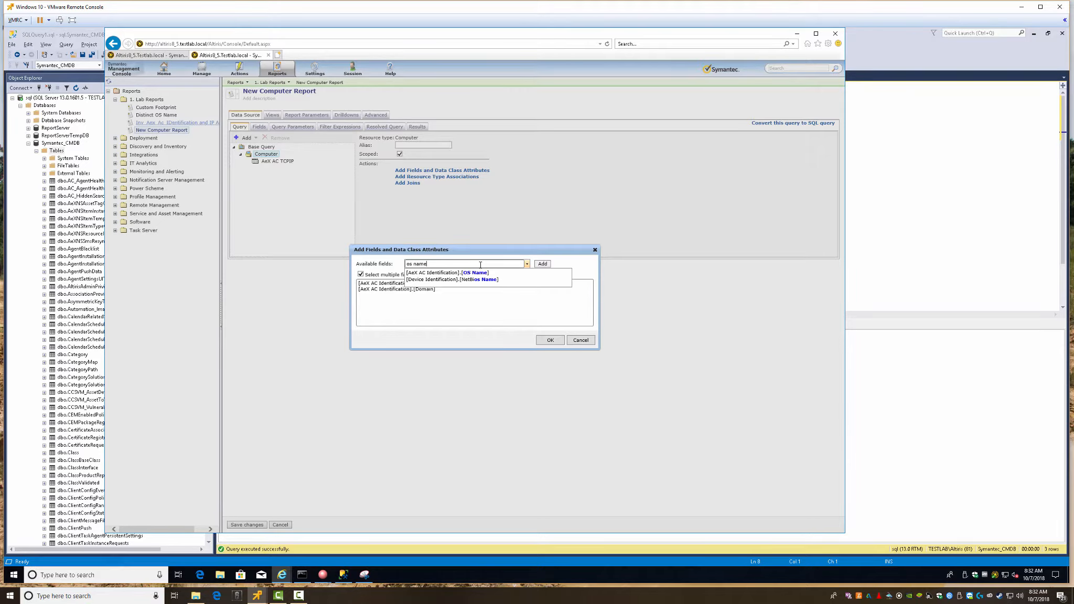
{"action": "left_click", "coordinate": [480, 264]}
{"action": "left_click", "coordinate": [480, 264]}
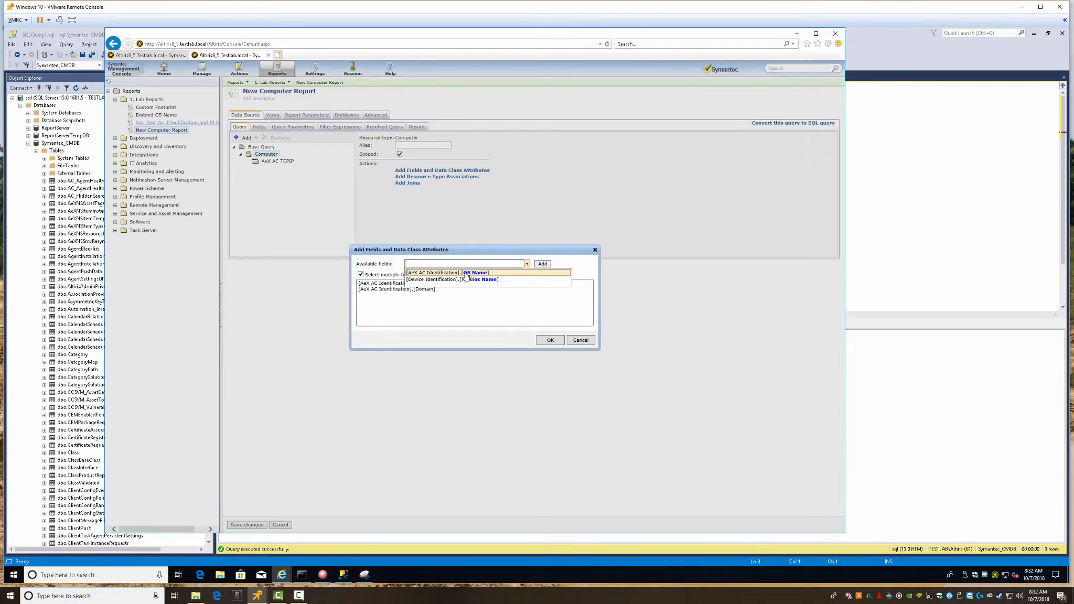
{"action": "left_click", "coordinate": [465, 273]}
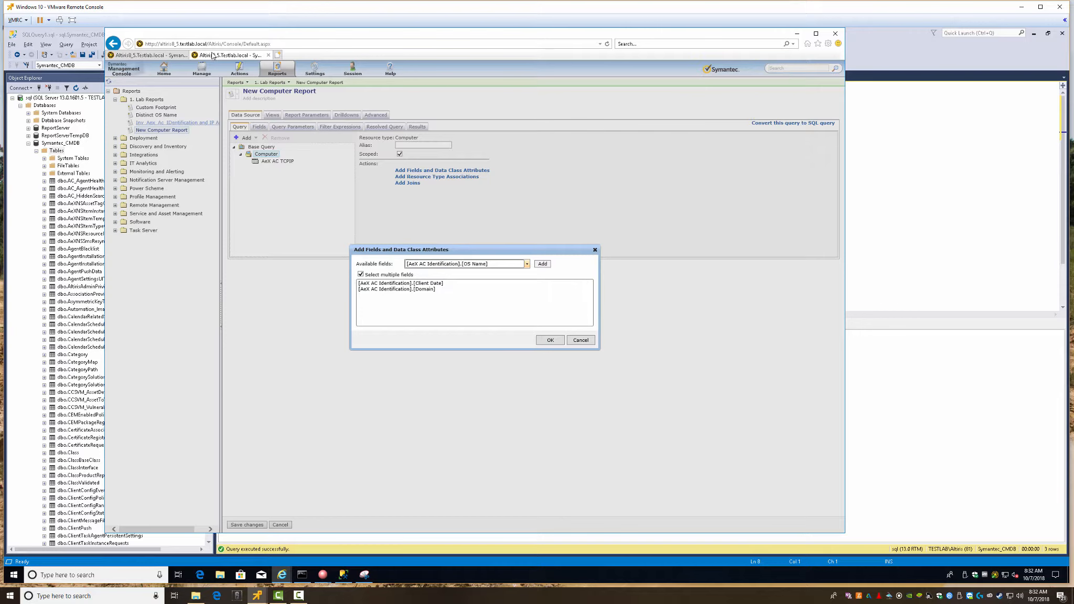
{"action": "left_click", "coordinate": [158, 56]}
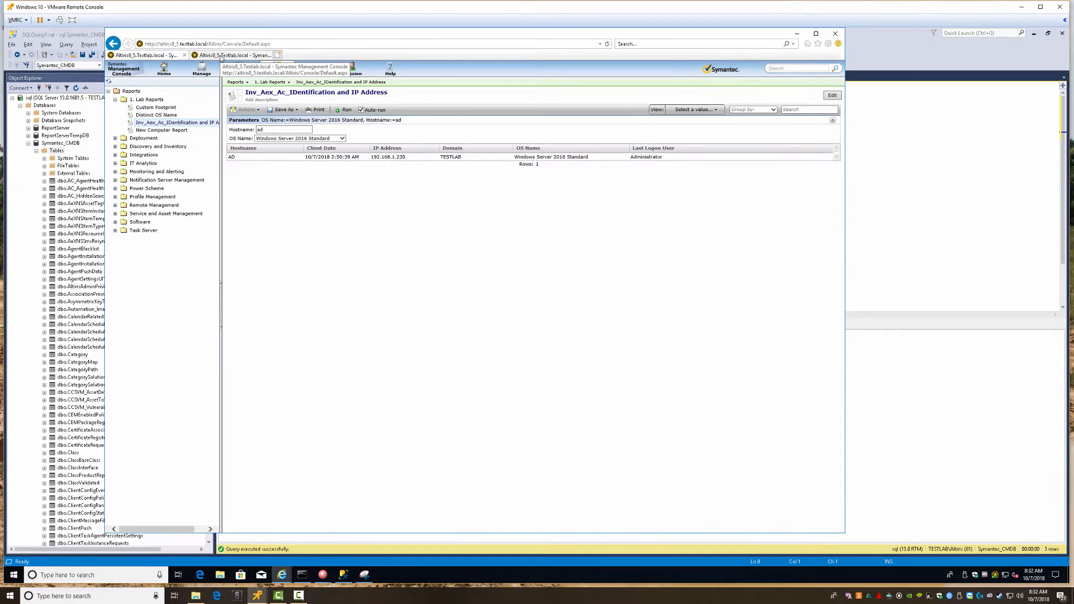
{"action": "left_click", "coordinate": [221, 56]}
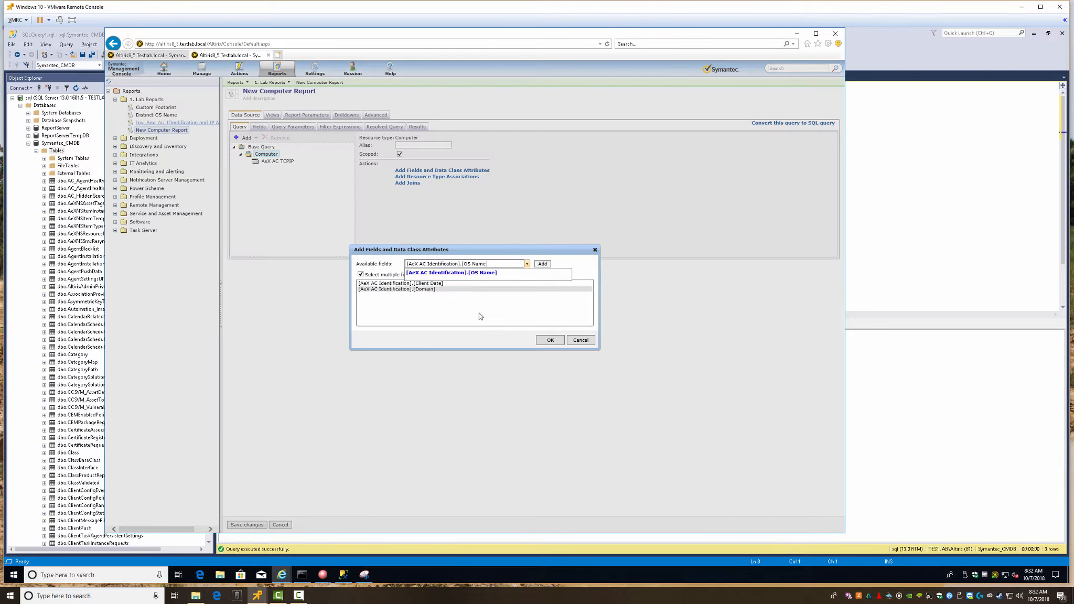
{"action": "left_click", "coordinate": [457, 304]}
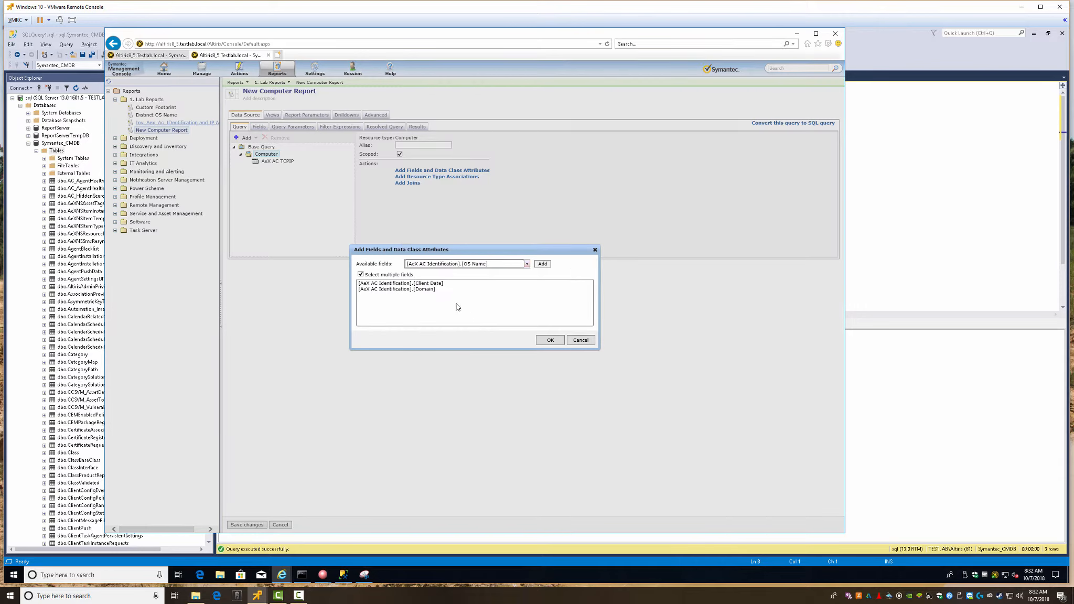
{"action": "left_click", "coordinate": [542, 264]}
Choose [AeX AC Identification].[Last Logon User] by searching for last logon u, and confirm the field selection
{"action": "left_click_drag", "start_coordinate": [498, 263], "coordinate": [378, 269]}
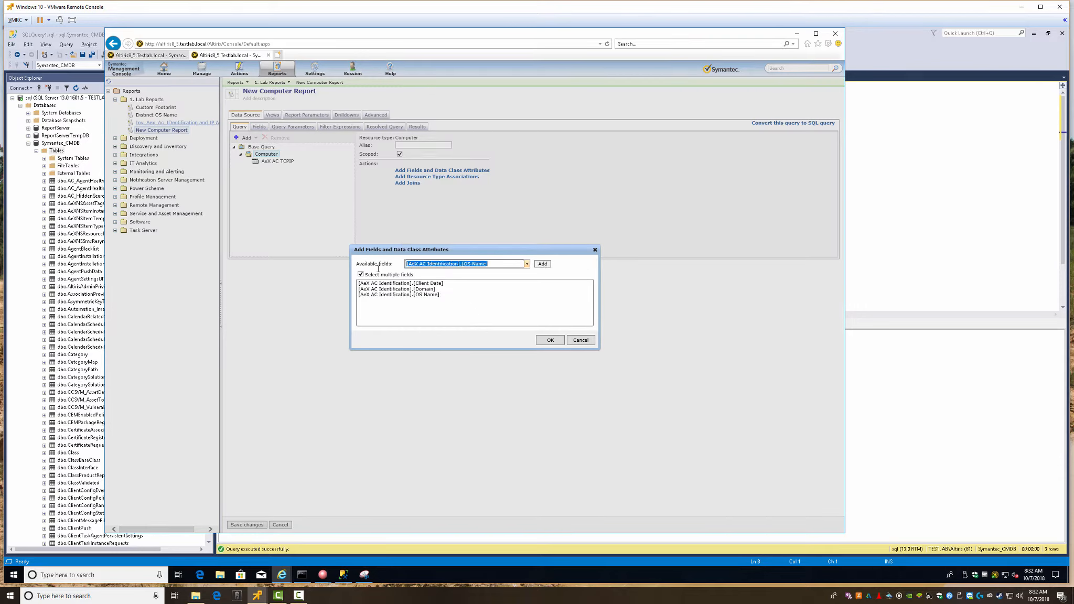
{"action": "type", "text": "last logon u"}
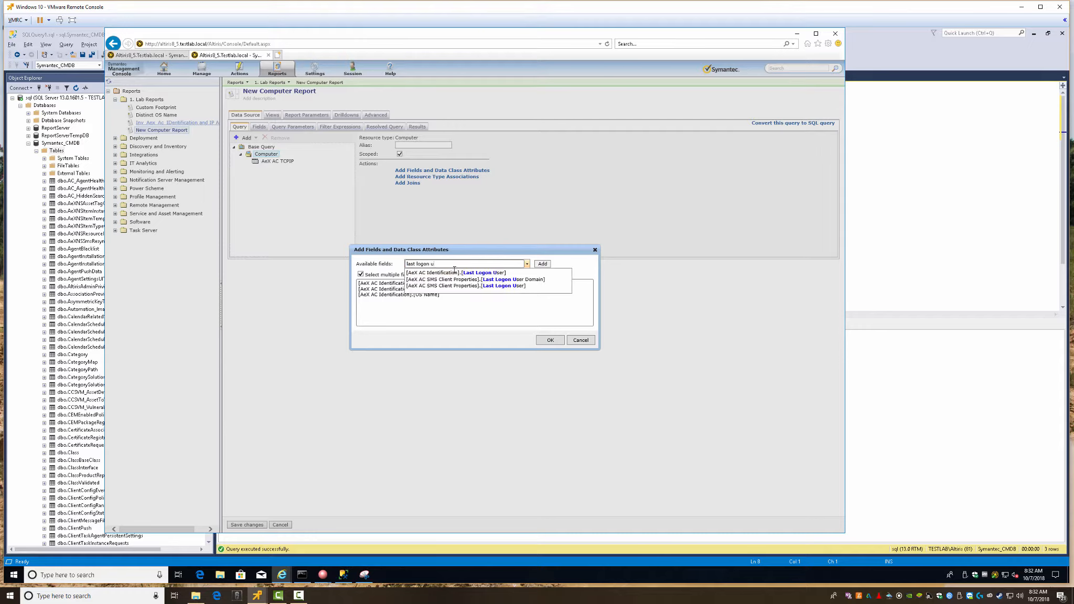
{"action": "left_click", "coordinate": [454, 274]}
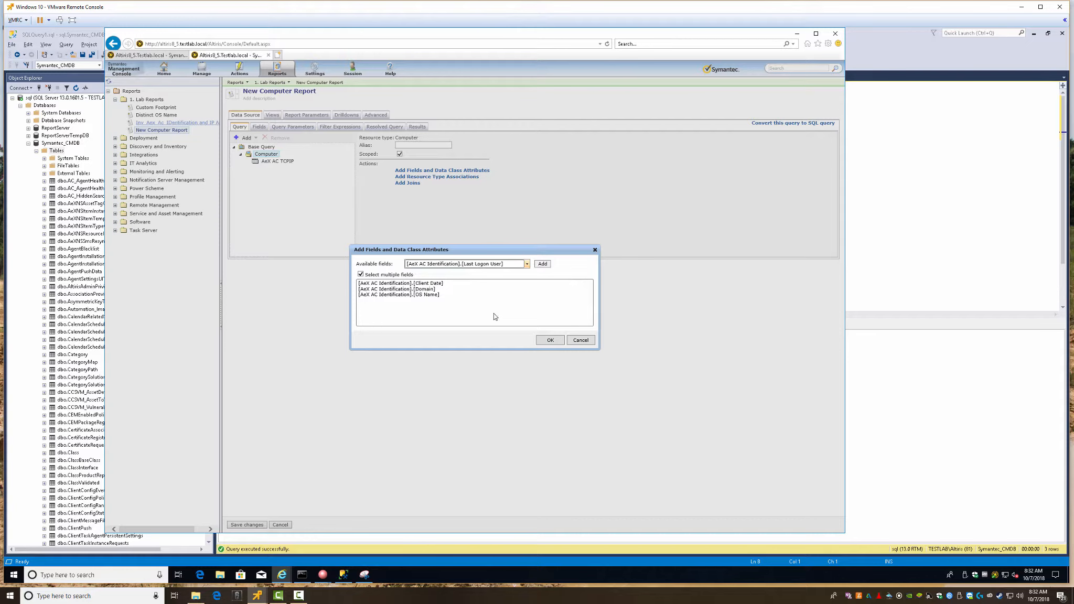
{"action": "left_click", "coordinate": [550, 341]}
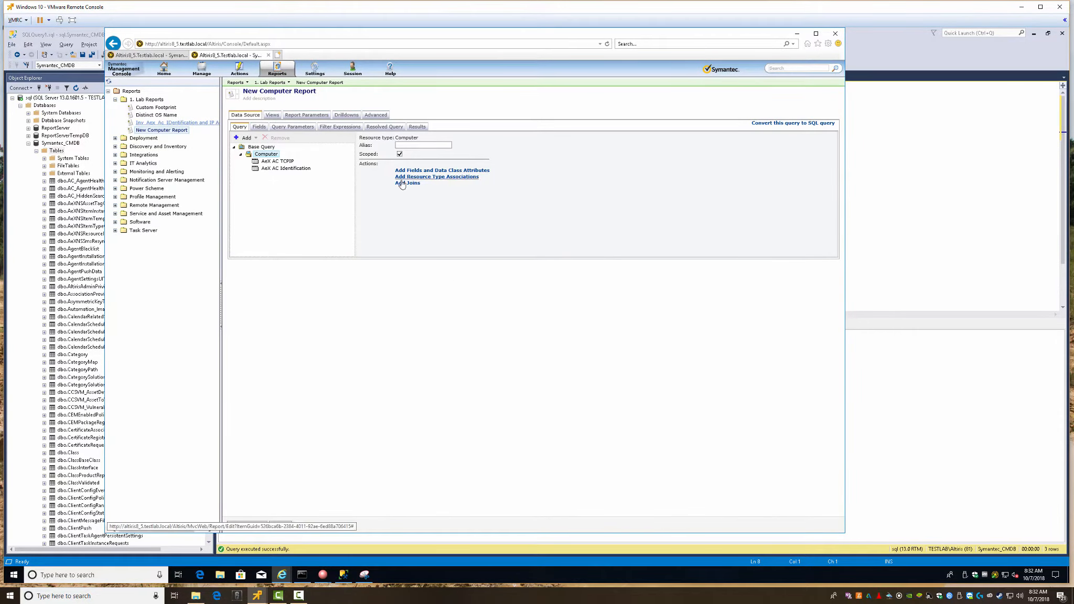
Search the available fields for the last logon field and confirm the [AeX AC Identification].[Last Logon User] suggestion
{"action": "left_click", "coordinate": [445, 170]}
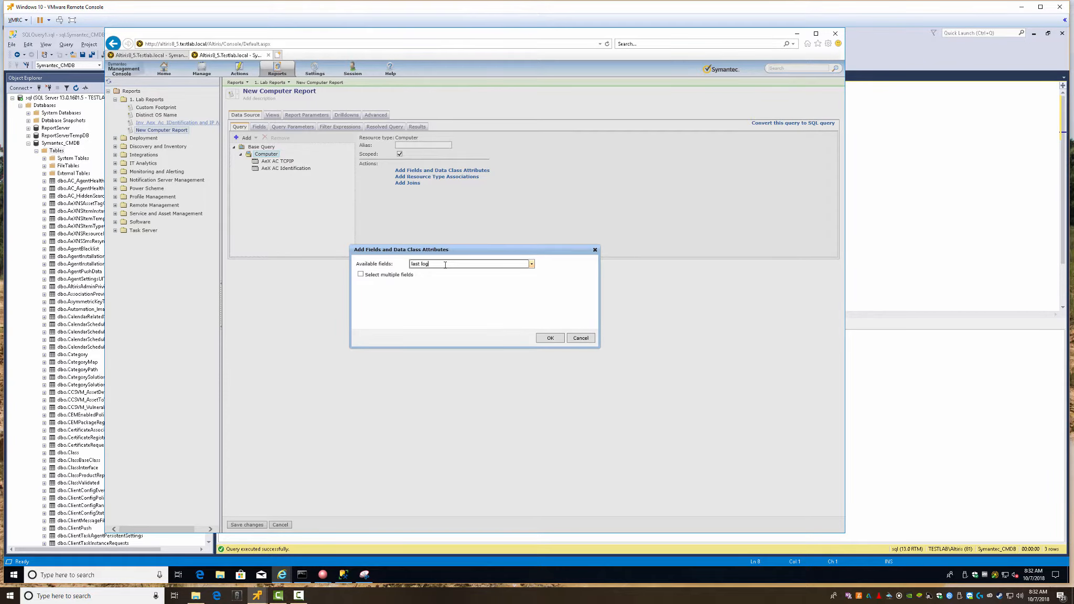
{"action": "left_click", "coordinate": [442, 273]}
{"action": "left_click", "coordinate": [550, 337]}
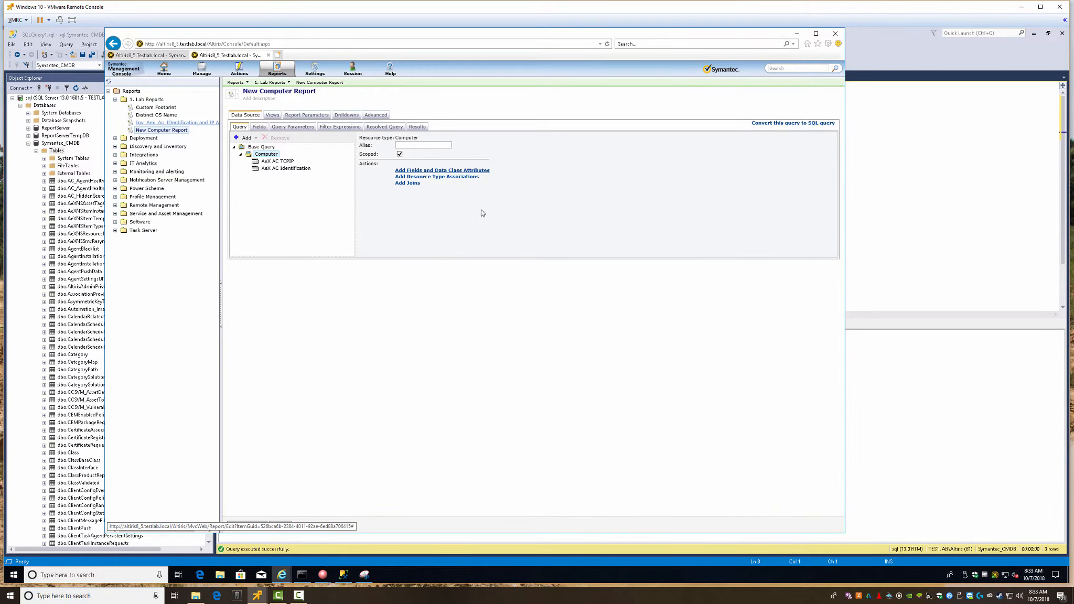
Search the available fields again for last logon user, choose [AeX AC Identification].[Last Logon User], and confirm the selection
{"action": "left_click", "coordinate": [442, 170]}
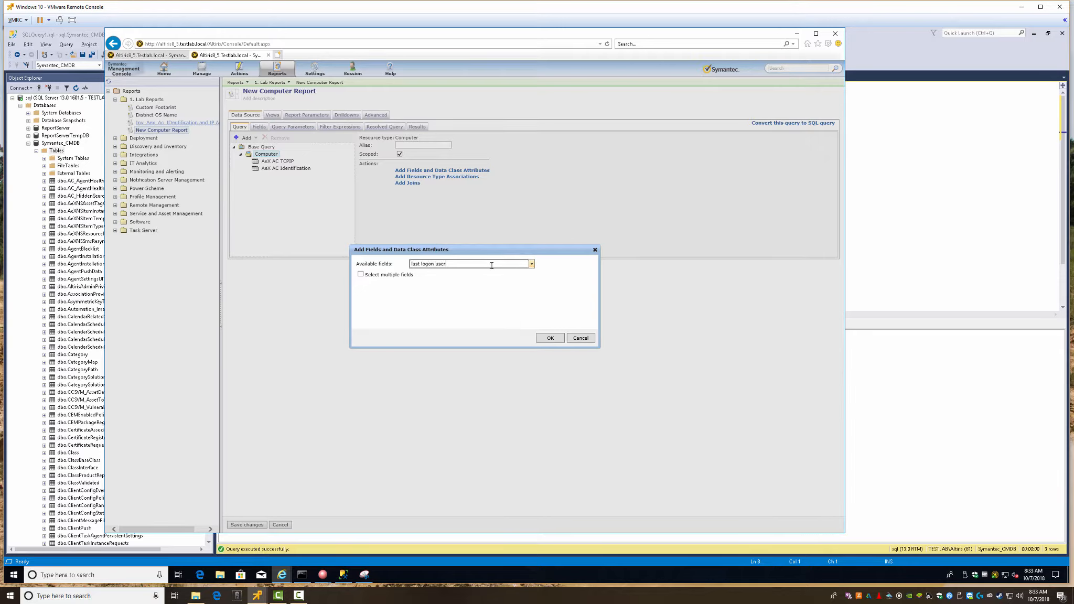
{"action": "key", "text": "BackSpace"}
{"action": "key", "text": "BackSpace"}
{"action": "key", "text": "BackSpace"}
{"action": "key", "text": "BackSpace"}
{"action": "key", "text": "BackSpace"}
{"action": "key", "text": "BackSpace"}
{"action": "key", "text": "BackSpace"}
{"action": "key", "text": "BackSpace"}
{"action": "key", "text": "BackSpace"}
{"action": "key", "text": "BackSpace"}
{"action": "key", "text": "BackSpace"}
{"action": "key", "text": "BackSpace"}
{"action": "key", "text": "BackSpace"}
{"action": "key", "text": "BackSpace"}
{"action": "key", "text": "BackSpace"}
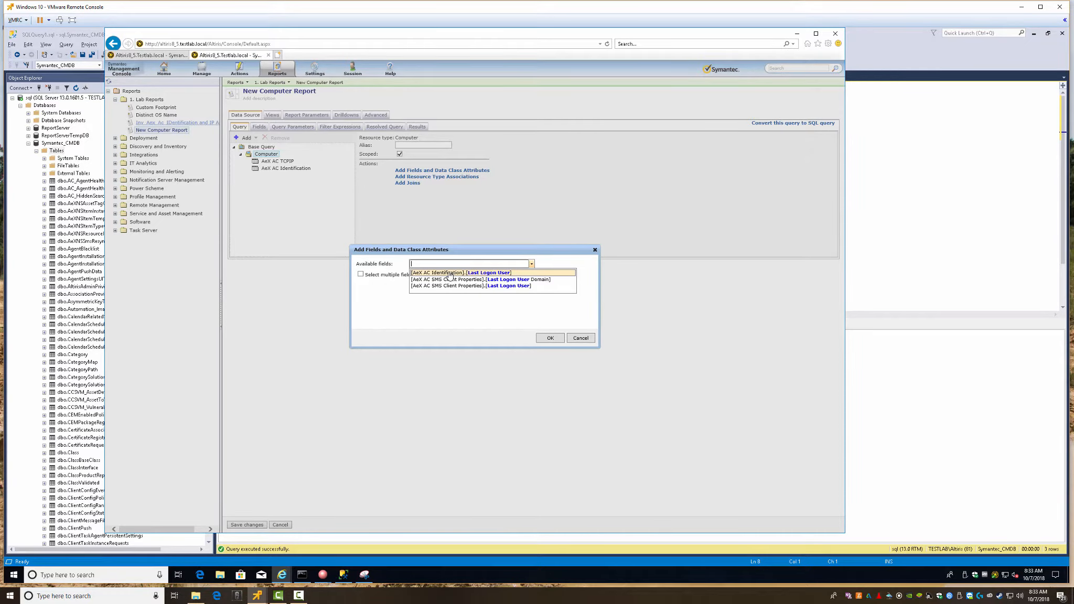
{"action": "left_click", "coordinate": [447, 271]}
{"action": "left_click", "coordinate": [396, 275]}
{"action": "left_click", "coordinate": [543, 264]}
{"action": "left_click", "coordinate": [550, 342]}
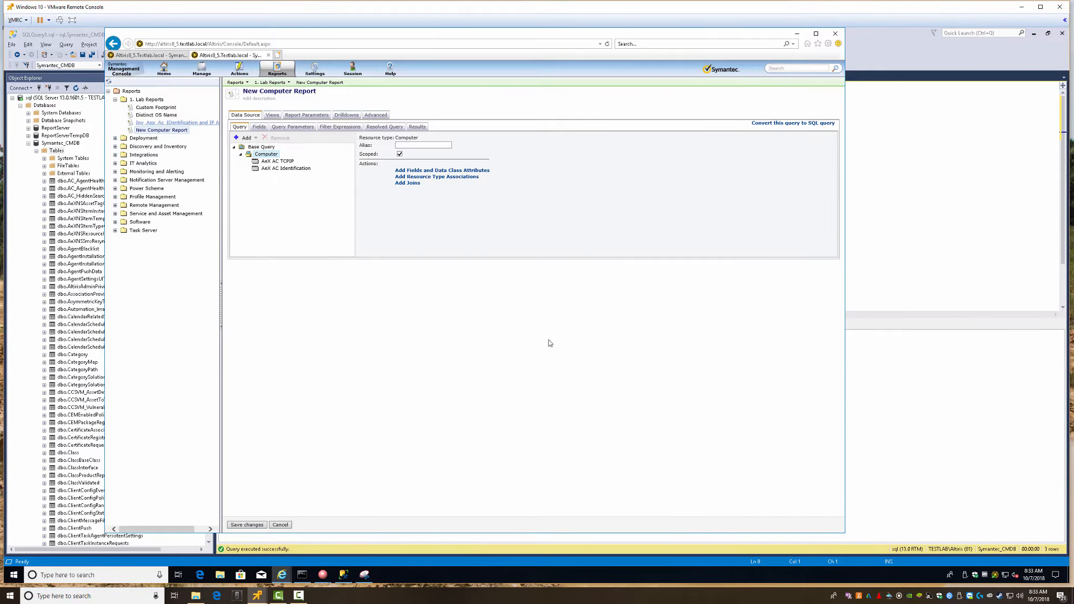
Check the AeX AC TCPIP and AeX AC Identification data class settings and the tables available for a join, without adding one
{"action": "left_click", "coordinate": [277, 161]}
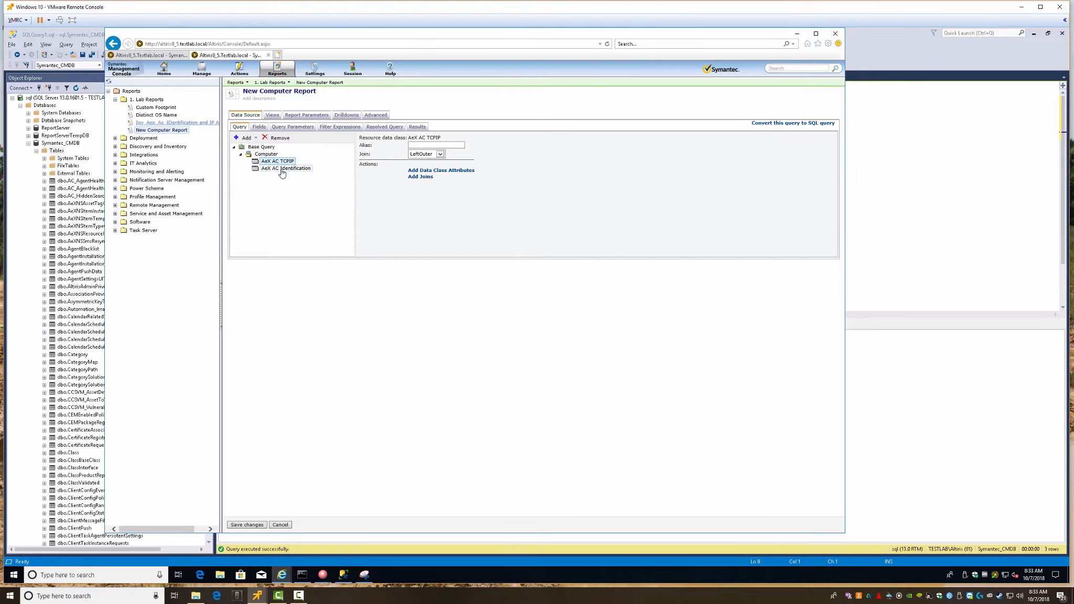
{"action": "left_click", "coordinate": [282, 168]}
{"action": "left_click", "coordinate": [423, 177]}
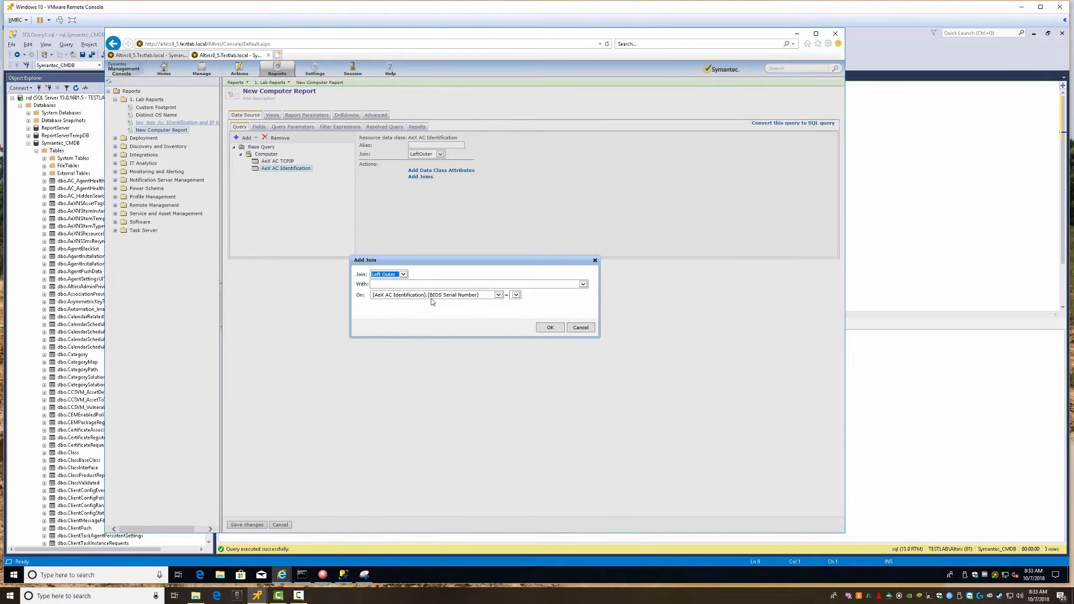
{"action": "left_click", "coordinate": [413, 287]}
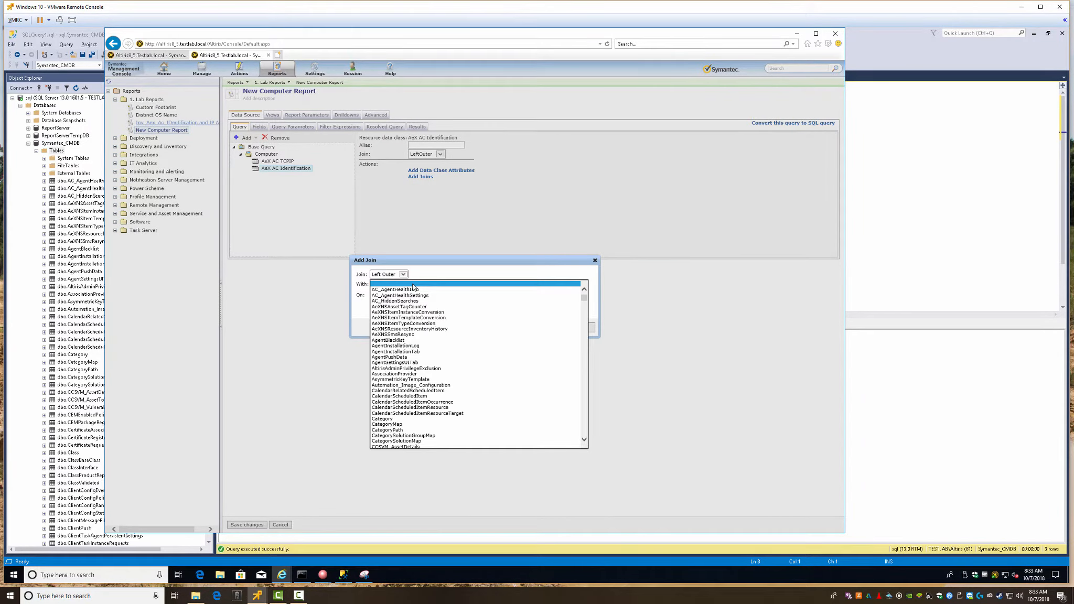
{"action": "left_click", "coordinate": [261, 301]}
{"action": "left_click", "coordinate": [575, 328]}
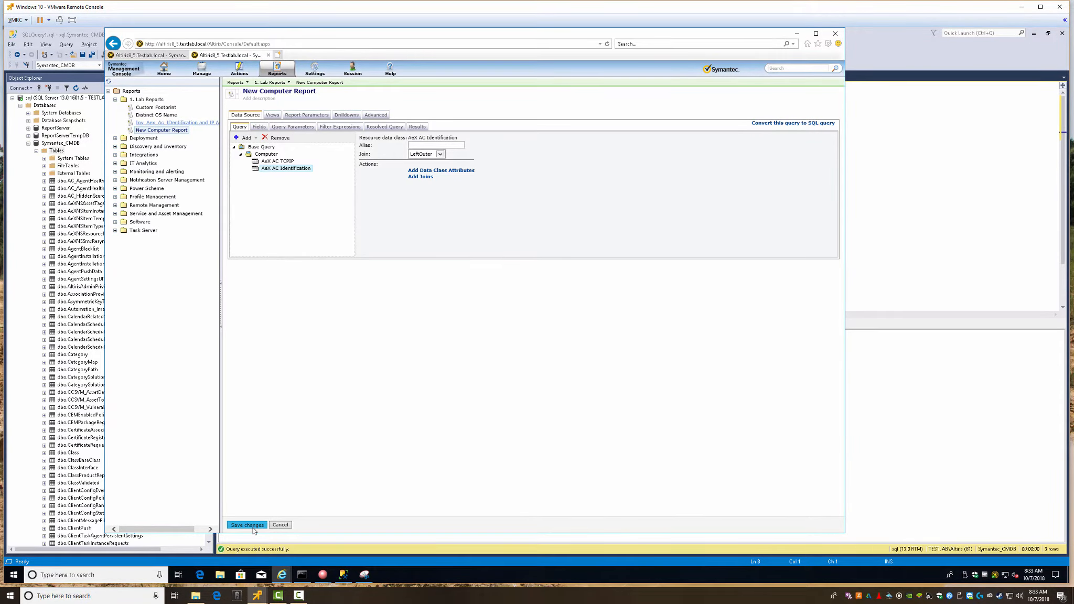
Save the report changes and narrow the IP Address and Name columns in the report grid
{"action": "left_click", "coordinate": [253, 526]}
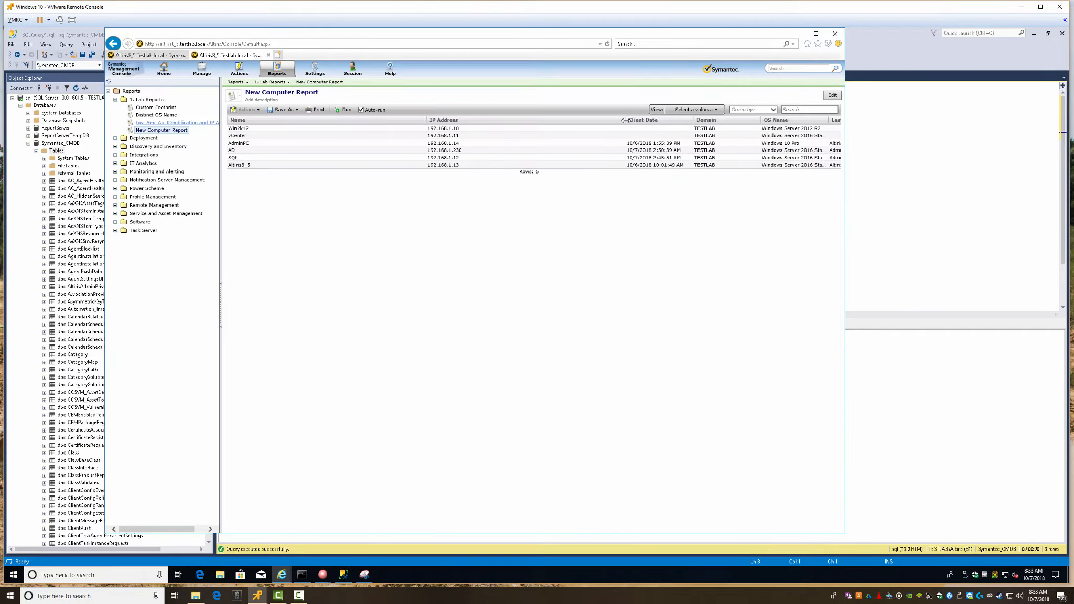
{"action": "left_click_drag", "start_coordinate": [625, 120], "coordinate": [498, 143]}
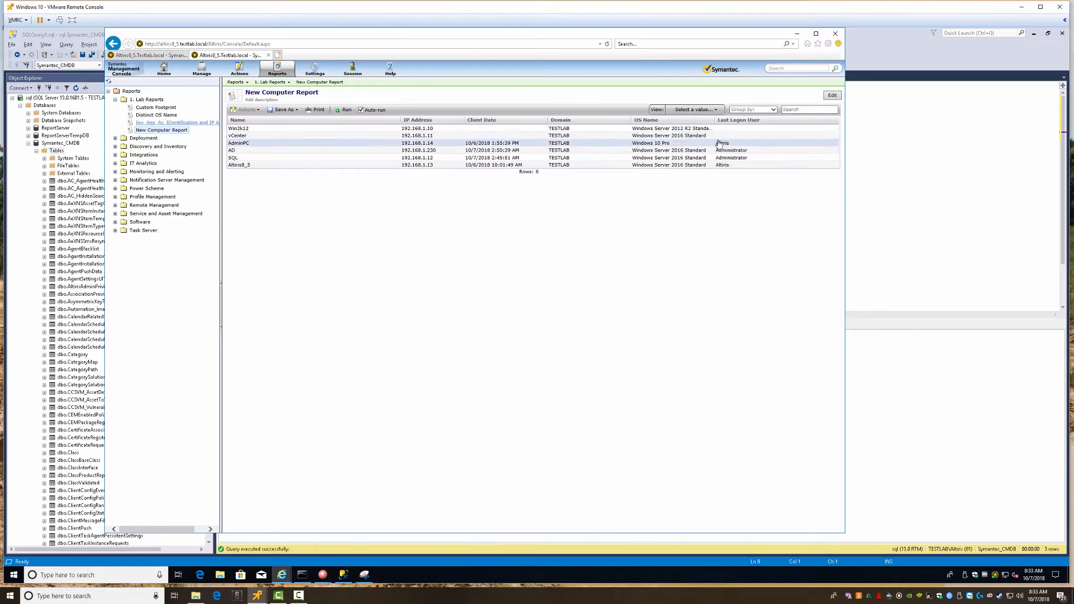
{"action": "left_click_drag", "start_coordinate": [401, 120], "coordinate": [292, 131]}
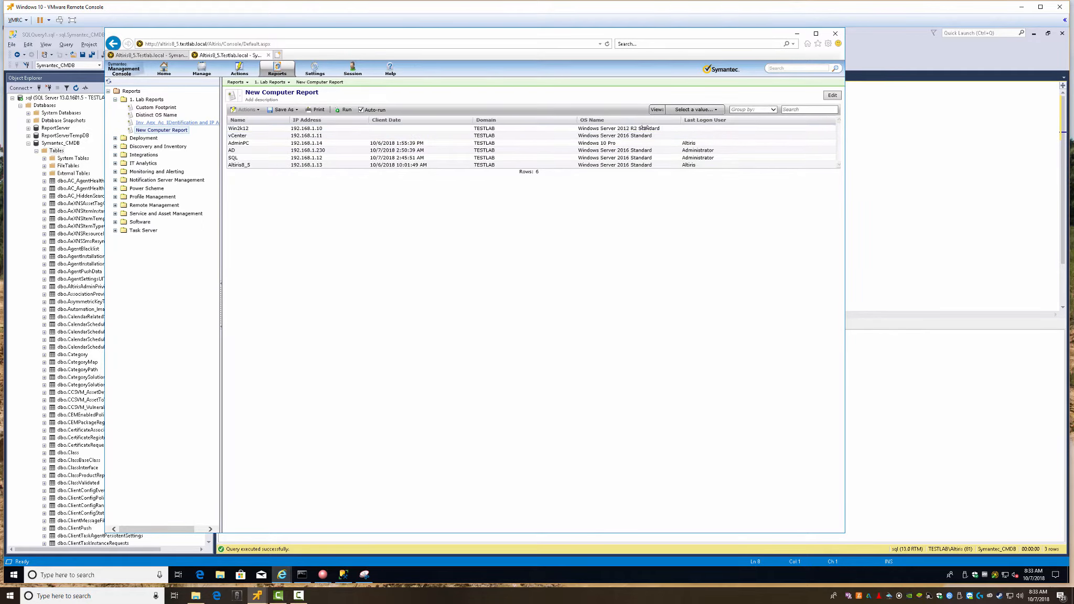
Examine the actions offered for the AdminPC row, and reopen the report for editing to review its fields and query parameters
{"action": "right_click", "coordinate": [377, 146]}
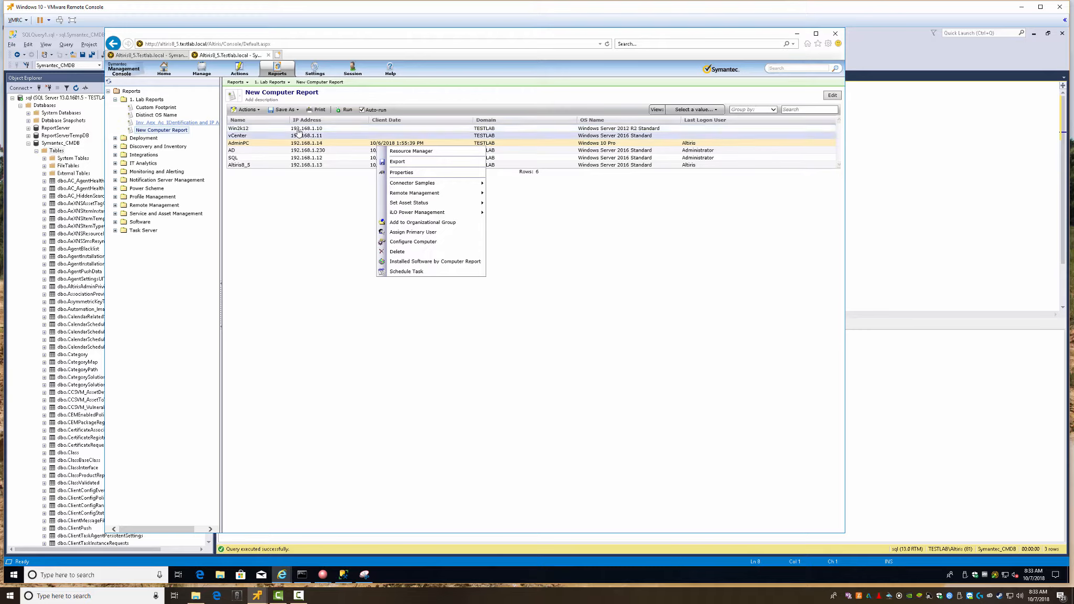
{"action": "left_click", "coordinate": [831, 95]}
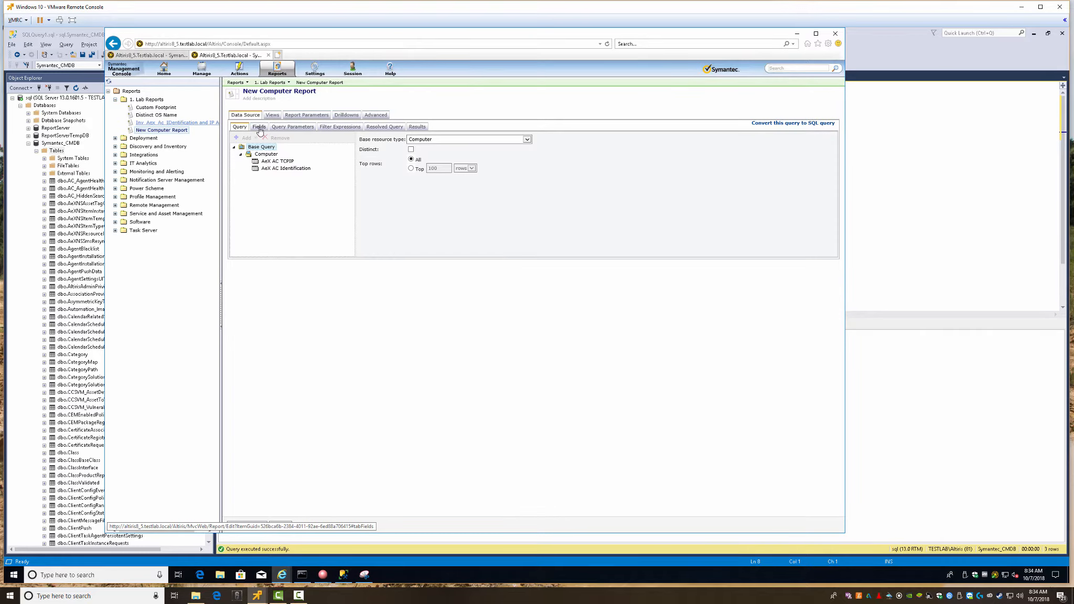
{"action": "left_click", "coordinate": [259, 127]}
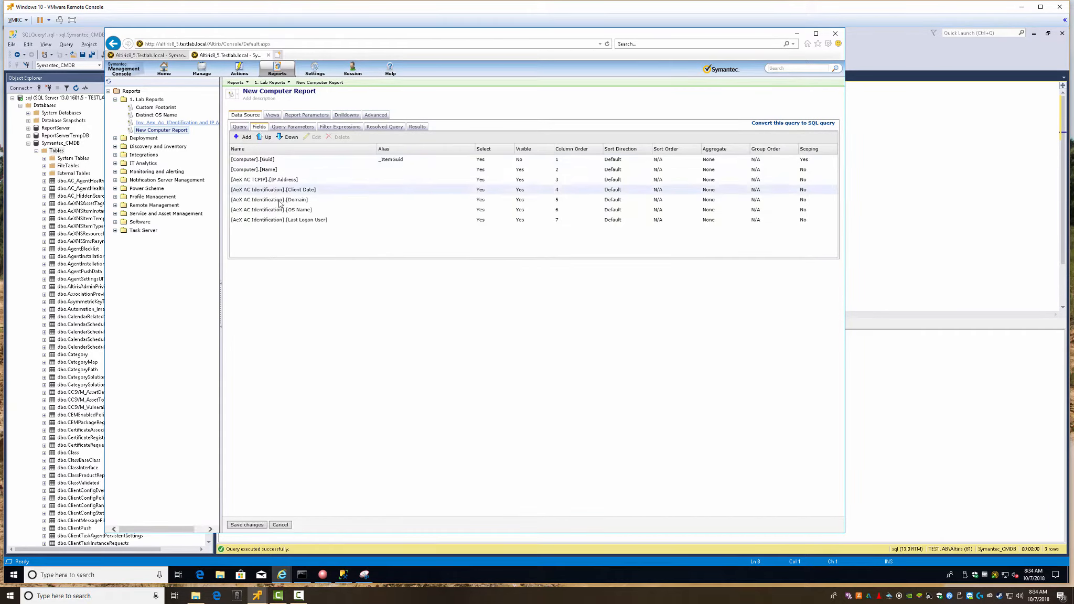
{"action": "left_click", "coordinate": [294, 128]}
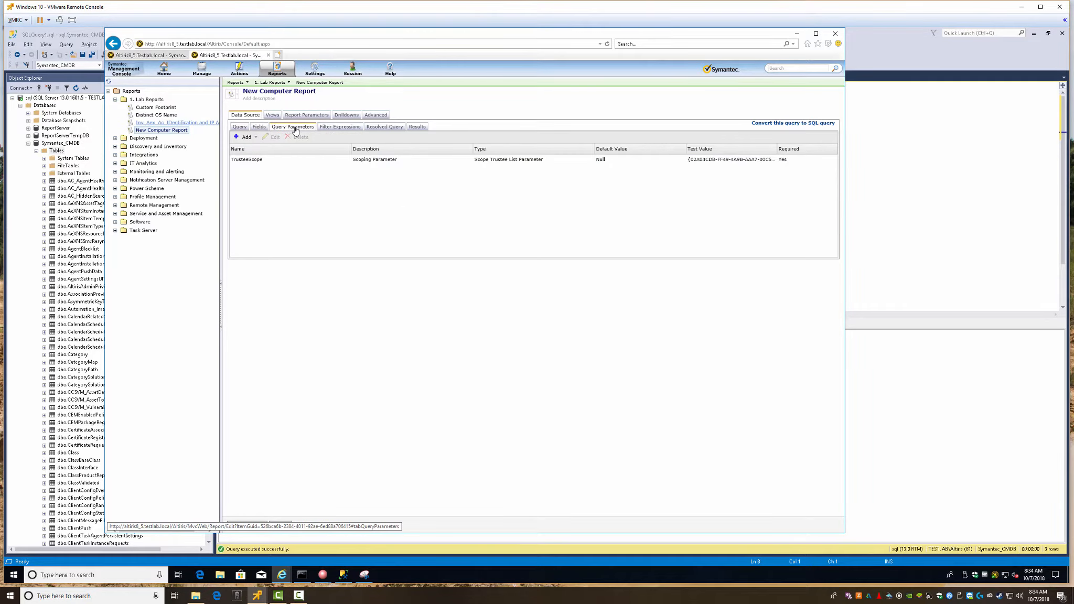
Add an And filter expression under Base Query Filters and select it
{"action": "left_click", "coordinate": [336, 128]}
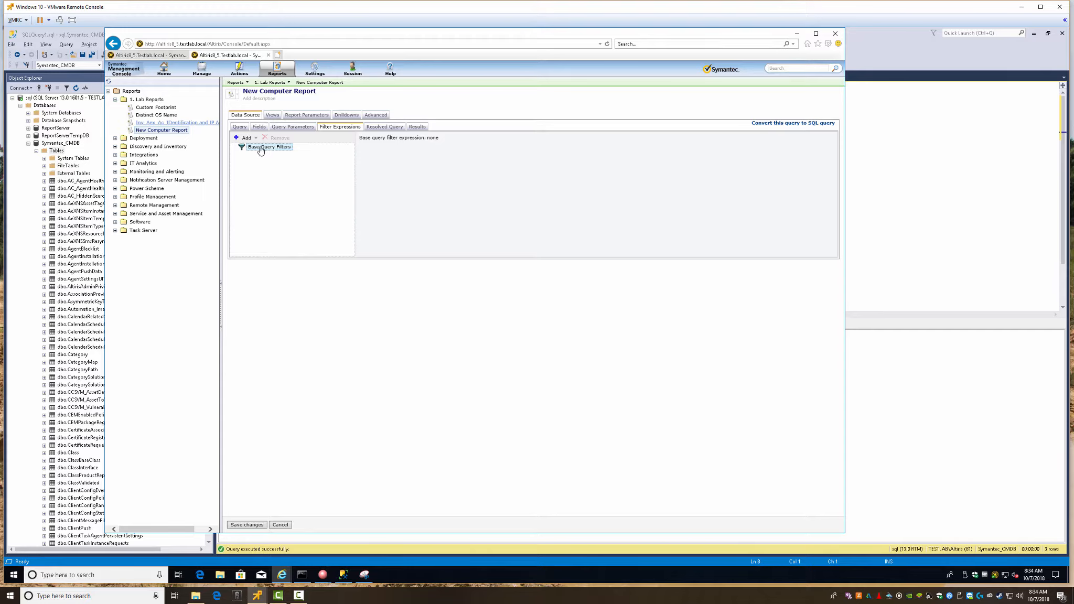
{"action": "left_click", "coordinate": [245, 140]}
{"action": "left_click", "coordinate": [254, 152]}
{"action": "left_click", "coordinate": [259, 155]}
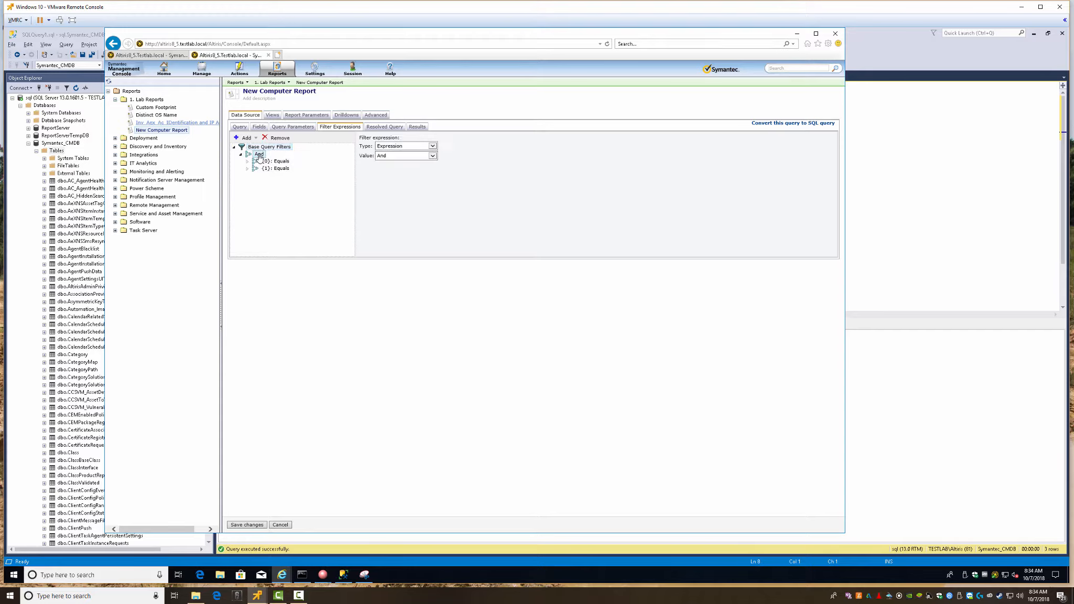
Examine the type and value options of the first Equals expression and the options for adding an expression under And
{"action": "left_click", "coordinate": [284, 163]}
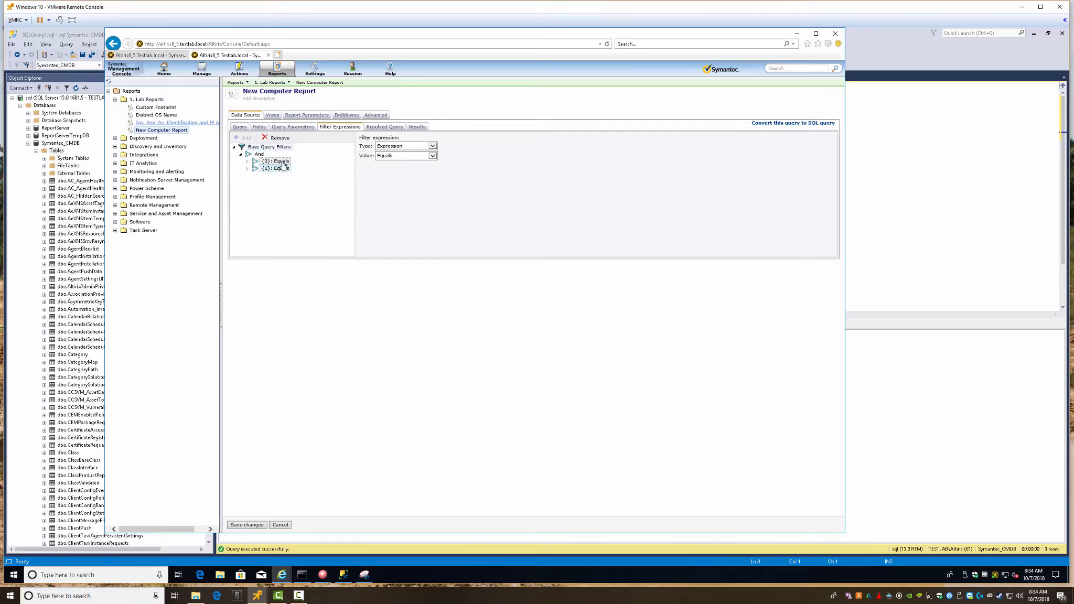
{"action": "left_click", "coordinate": [433, 146]}
{"action": "left_click", "coordinate": [433, 157]}
{"action": "left_click", "coordinate": [434, 156]}
{"action": "left_click", "coordinate": [502, 156]}
{"action": "left_click", "coordinate": [267, 149]}
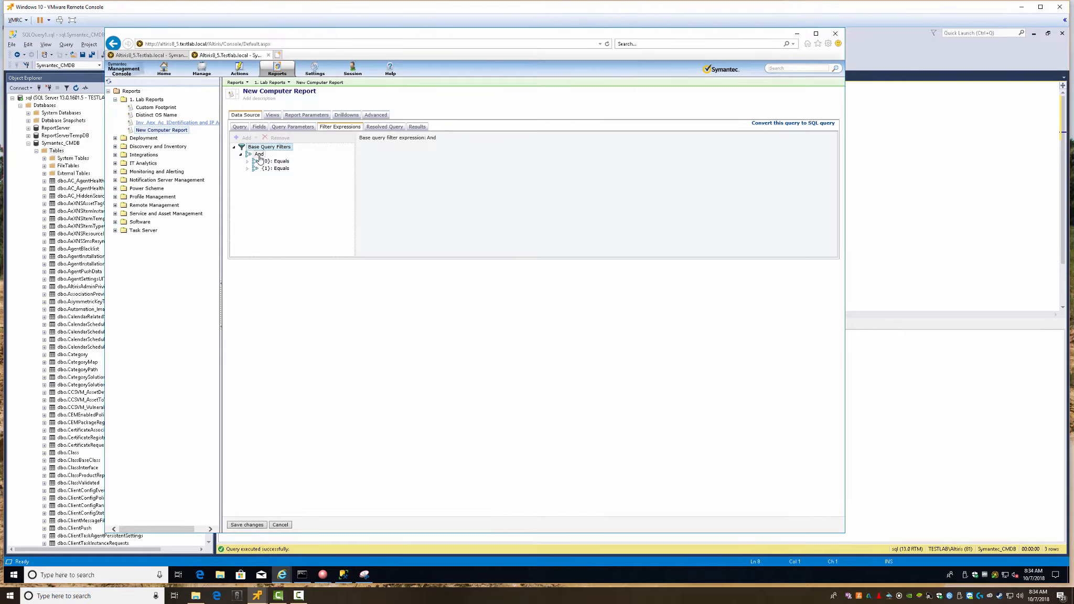
{"action": "left_click", "coordinate": [259, 155]}
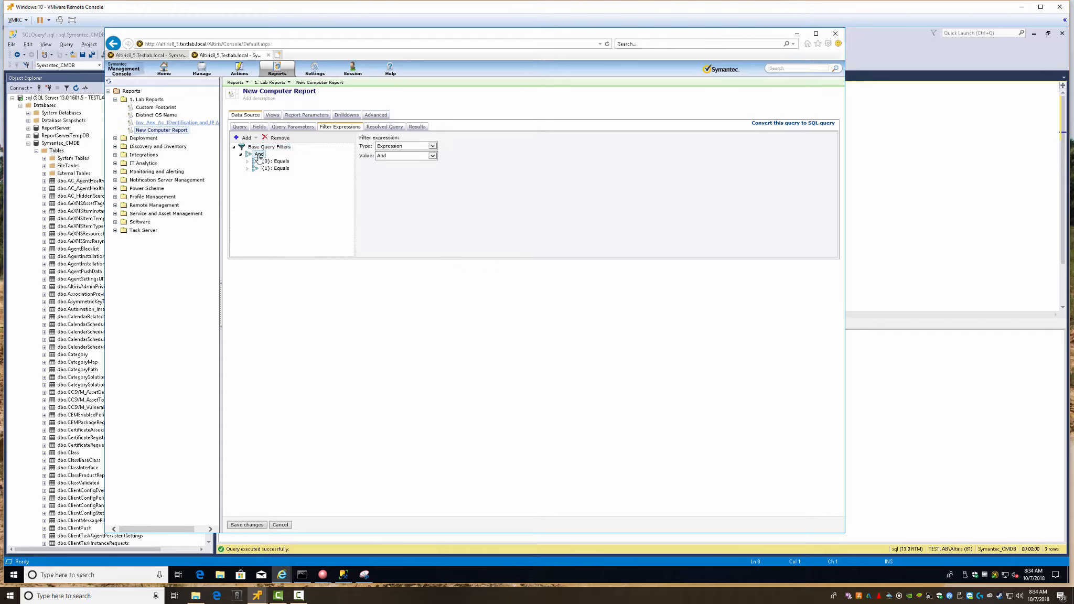
{"action": "left_click", "coordinate": [251, 139]}
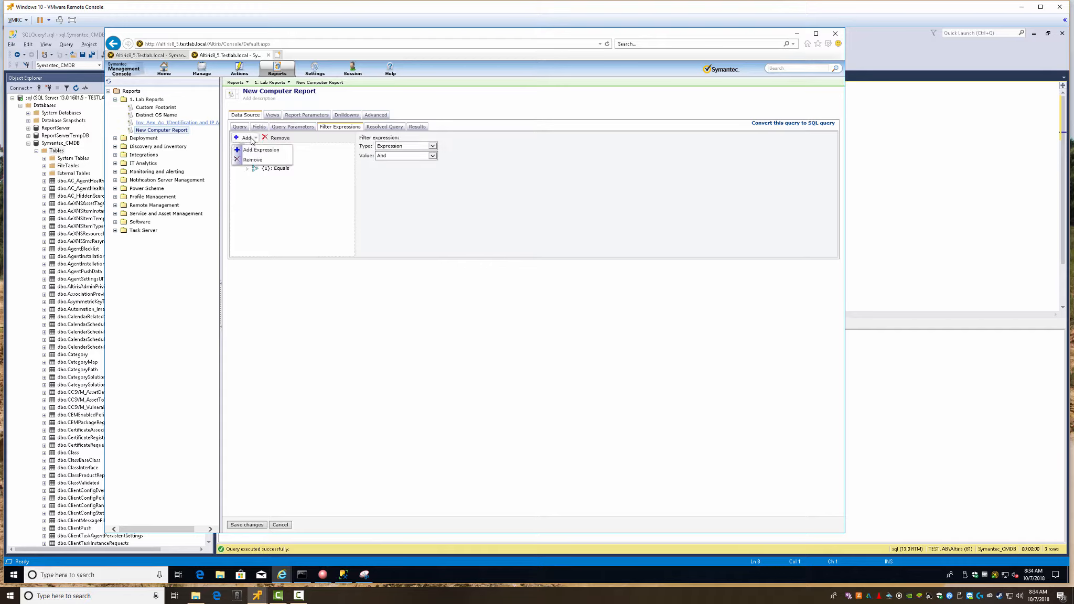
{"action": "left_click", "coordinate": [276, 150]}
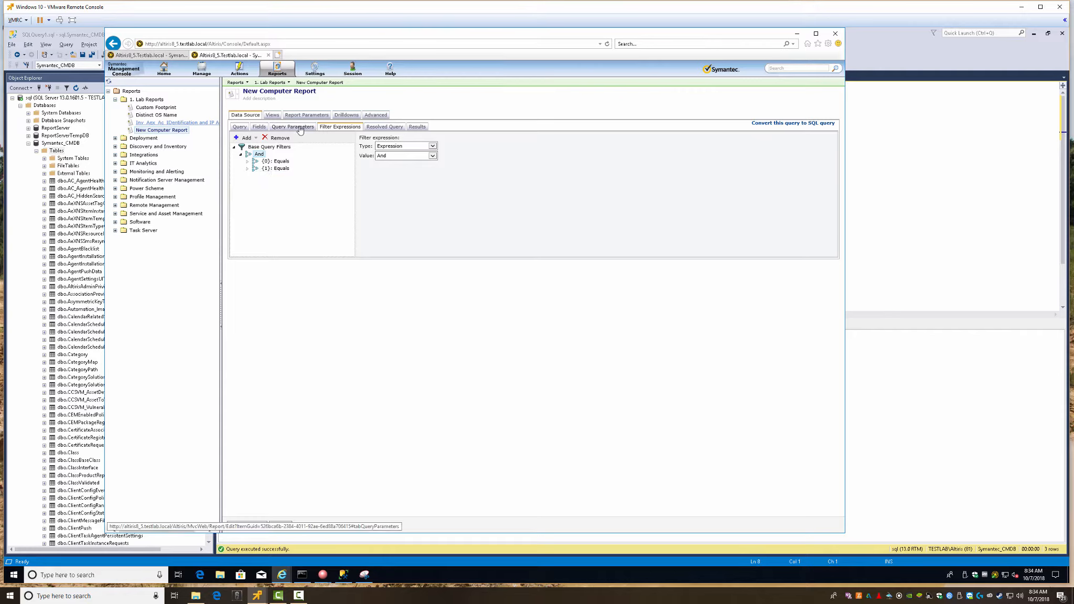
Review the report's fields, results, views, report parameters, drilldowns and advanced settings, and return to its data source
{"action": "left_click", "coordinate": [260, 128]}
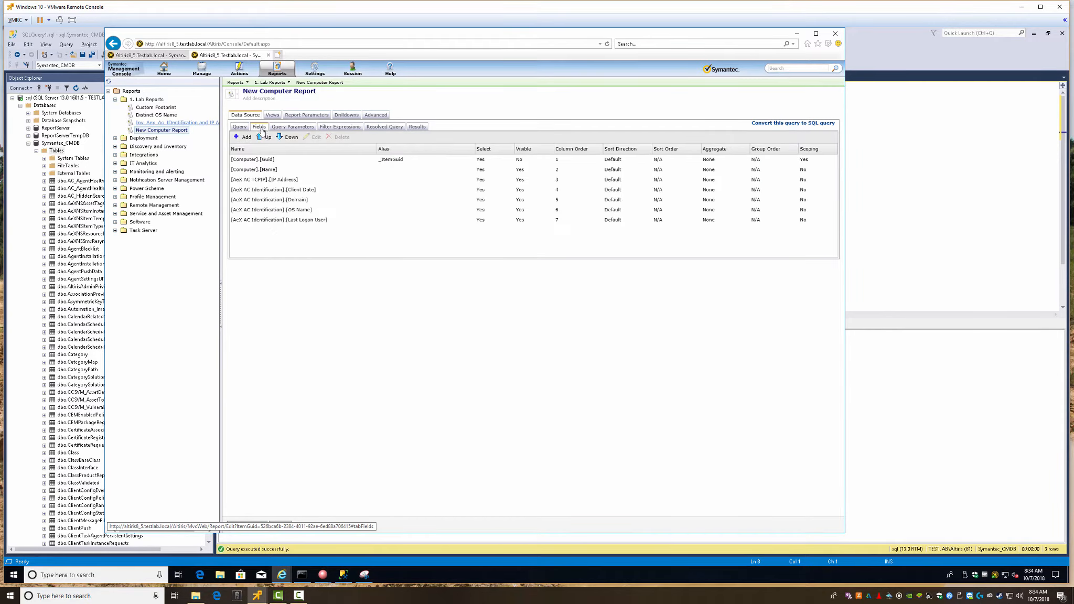
{"action": "left_click", "coordinate": [415, 127]}
{"action": "left_click", "coordinate": [375, 116]}
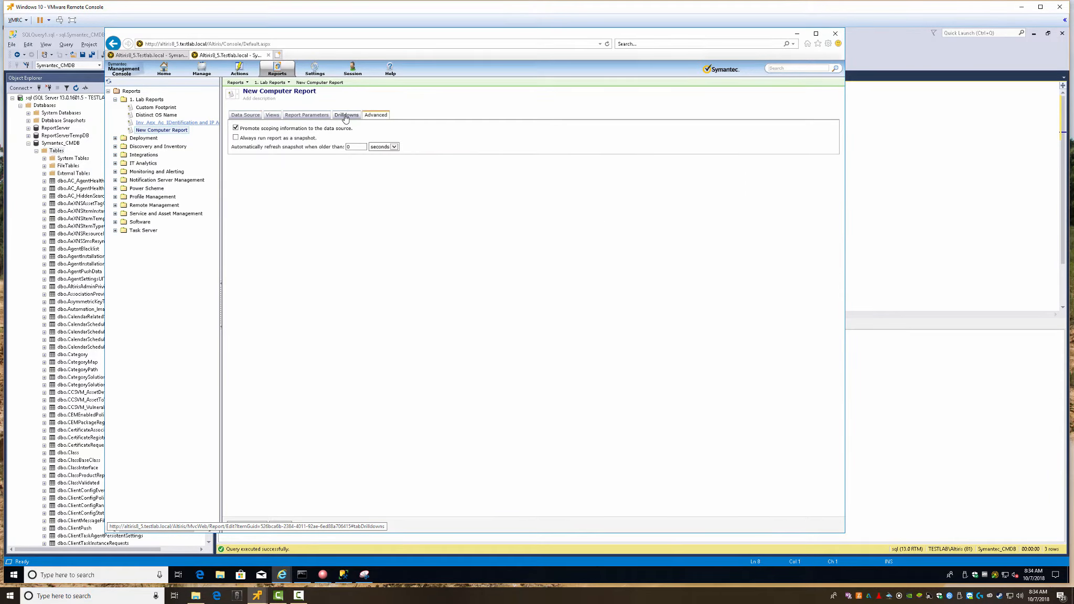
{"action": "left_click", "coordinate": [345, 116]}
{"action": "left_click", "coordinate": [314, 116]}
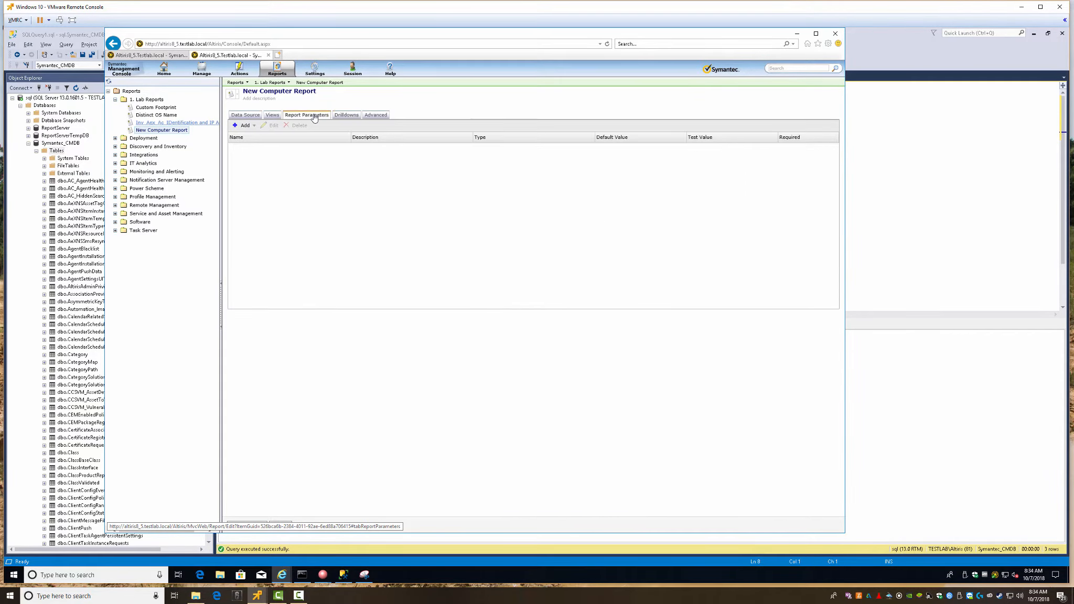
{"action": "left_click", "coordinate": [273, 117]}
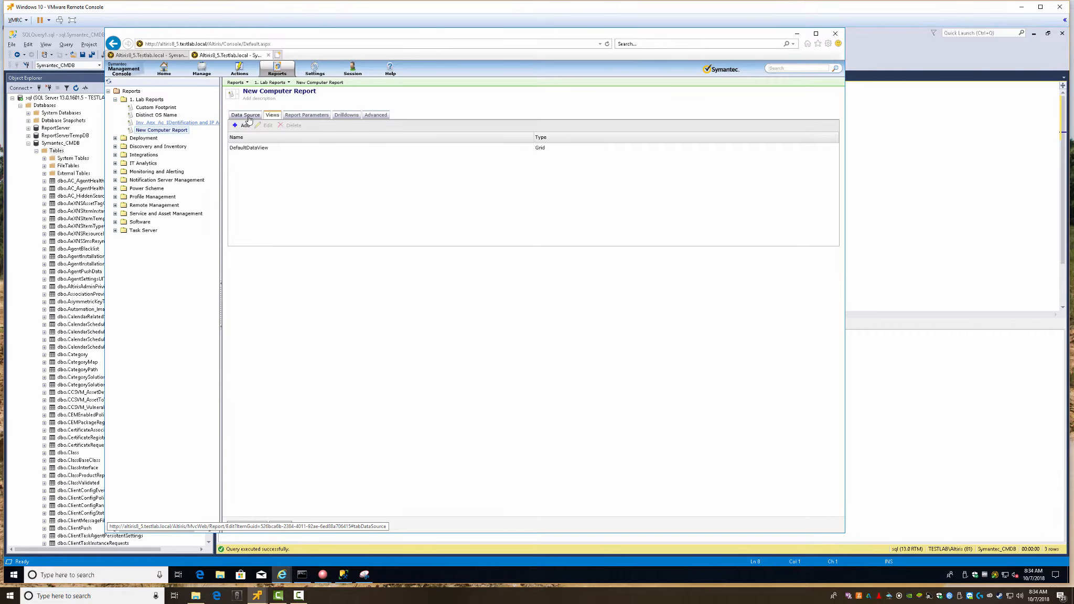
{"action": "left_click", "coordinate": [249, 119]}
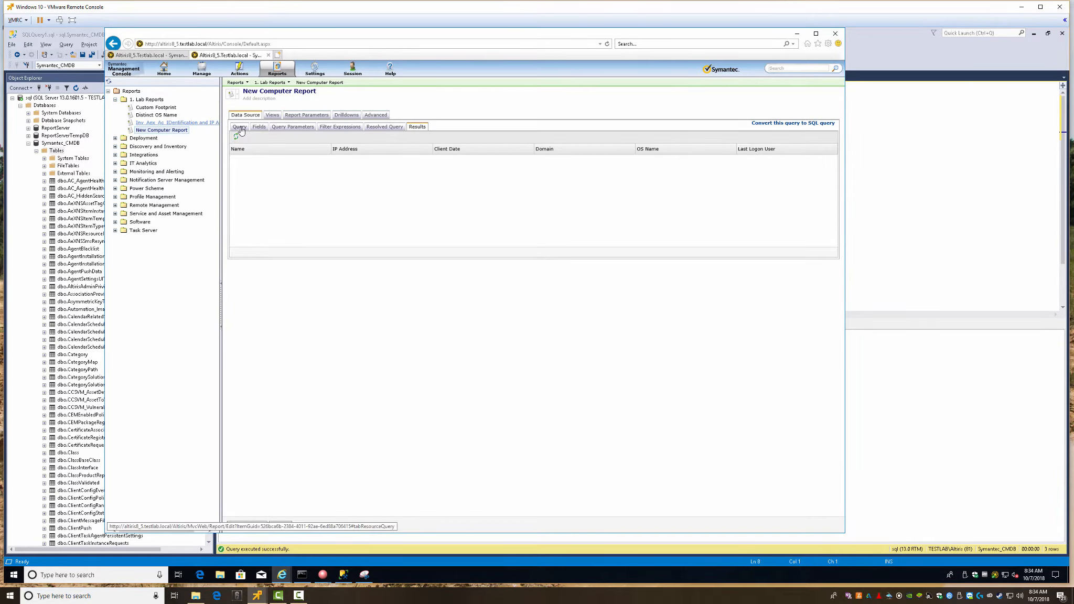
{"action": "left_click", "coordinate": [273, 116]}
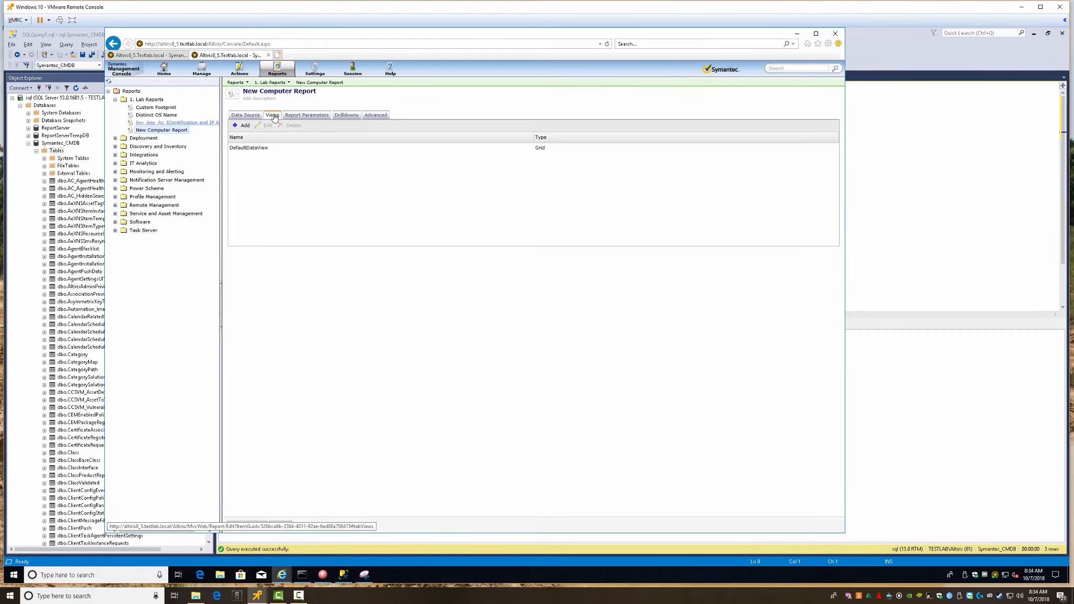
{"action": "left_click", "coordinate": [306, 115]}
{"action": "left_click", "coordinate": [349, 116]}
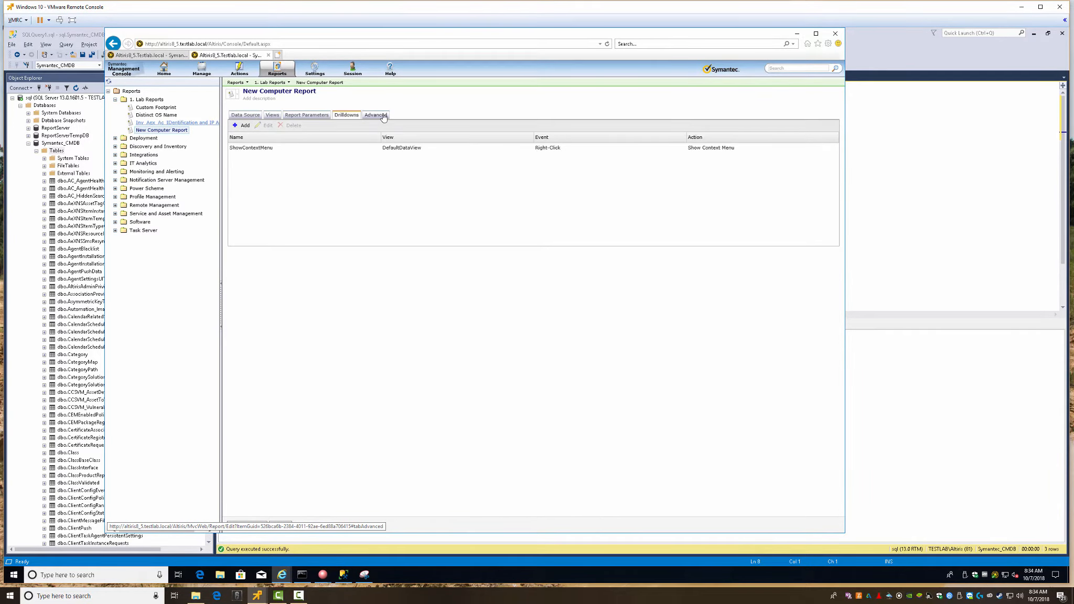
{"action": "left_click", "coordinate": [375, 115]}
{"action": "left_click", "coordinate": [245, 115]}
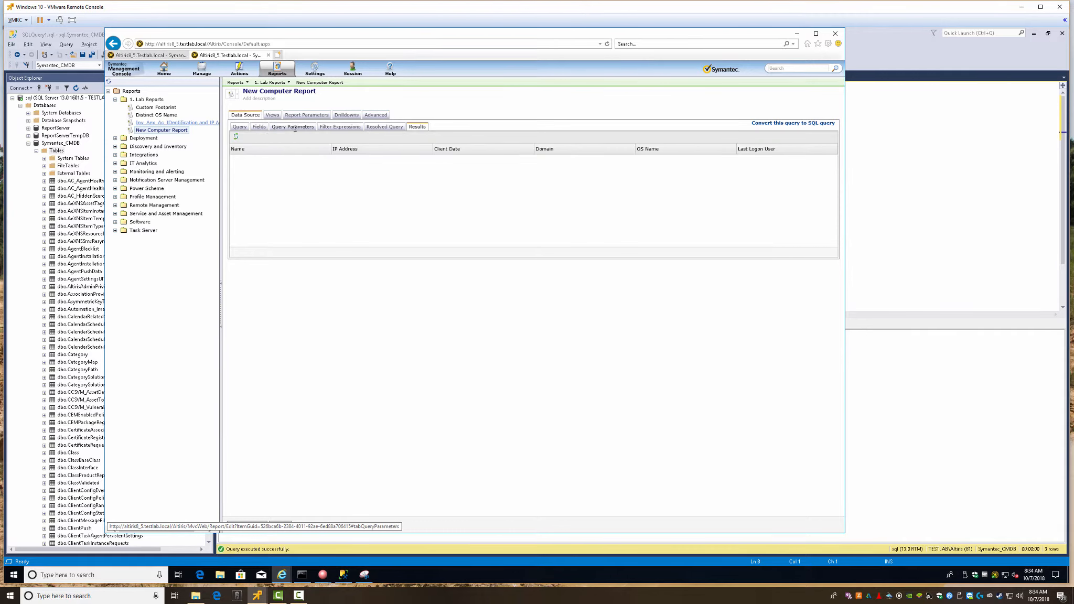
Check the WHERE clause of the resolved query and remove the And expression from Base Query Filters
{"action": "left_click", "coordinate": [384, 126]}
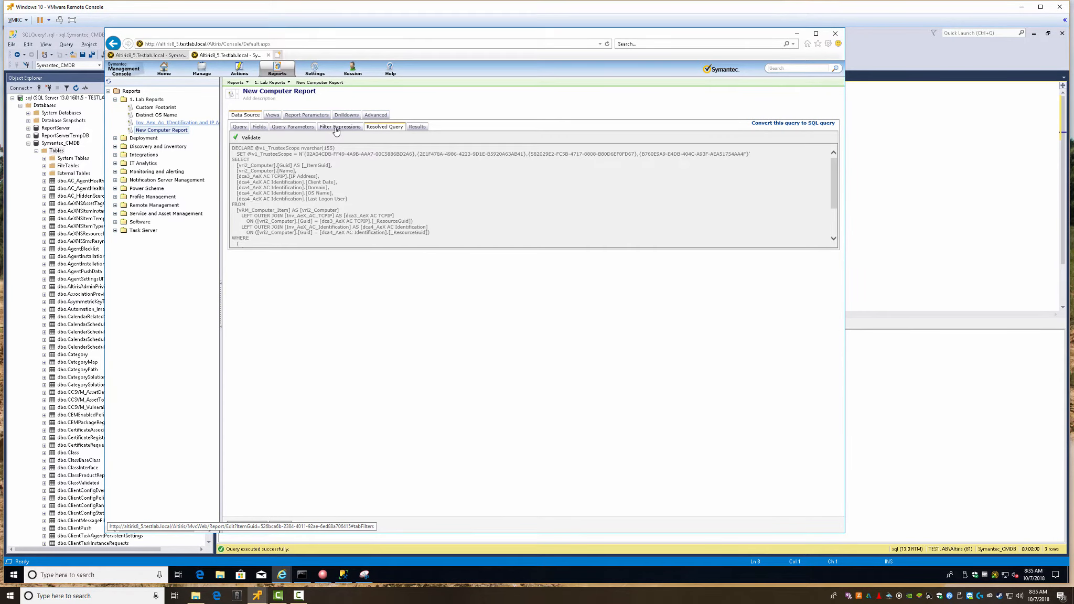
{"action": "scroll", "coordinate": [268, 198], "scroll_direction": "down", "scroll_amount": 3}
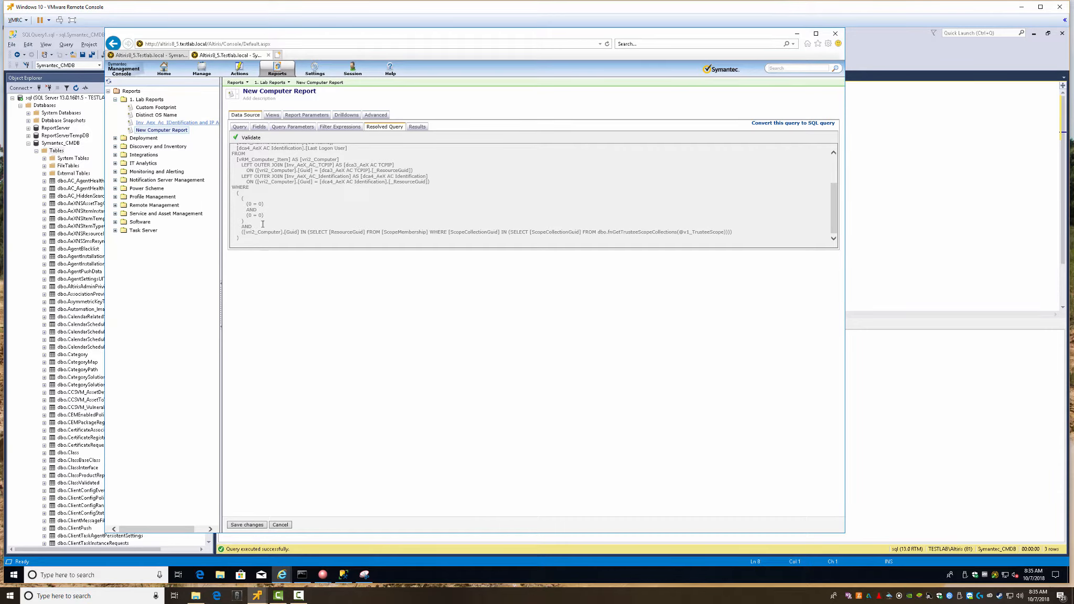
{"action": "left_click", "coordinate": [339, 126]}
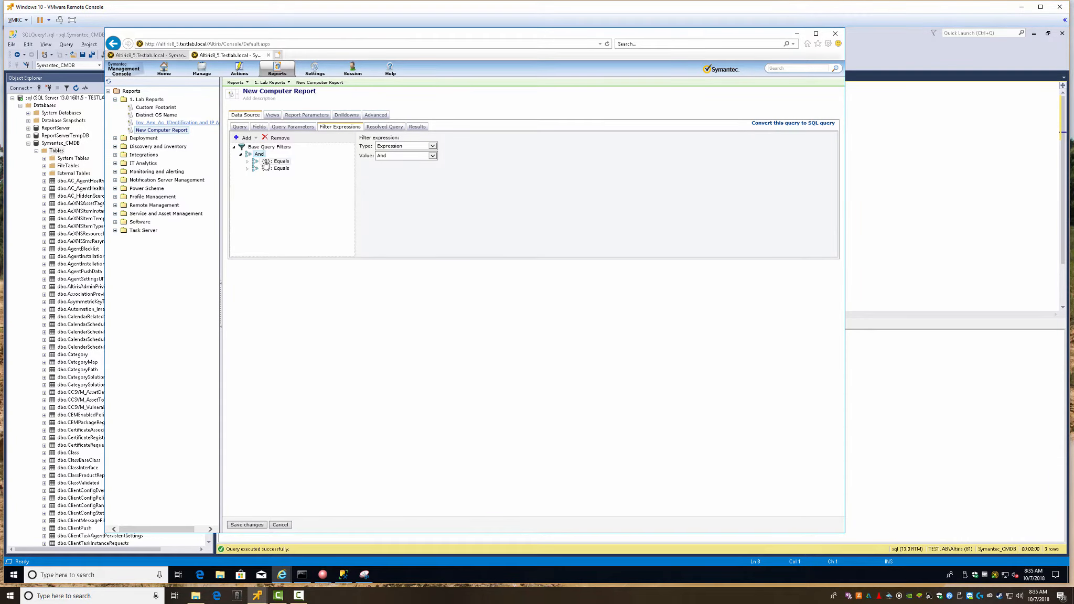
{"action": "left_click", "coordinate": [278, 137]}
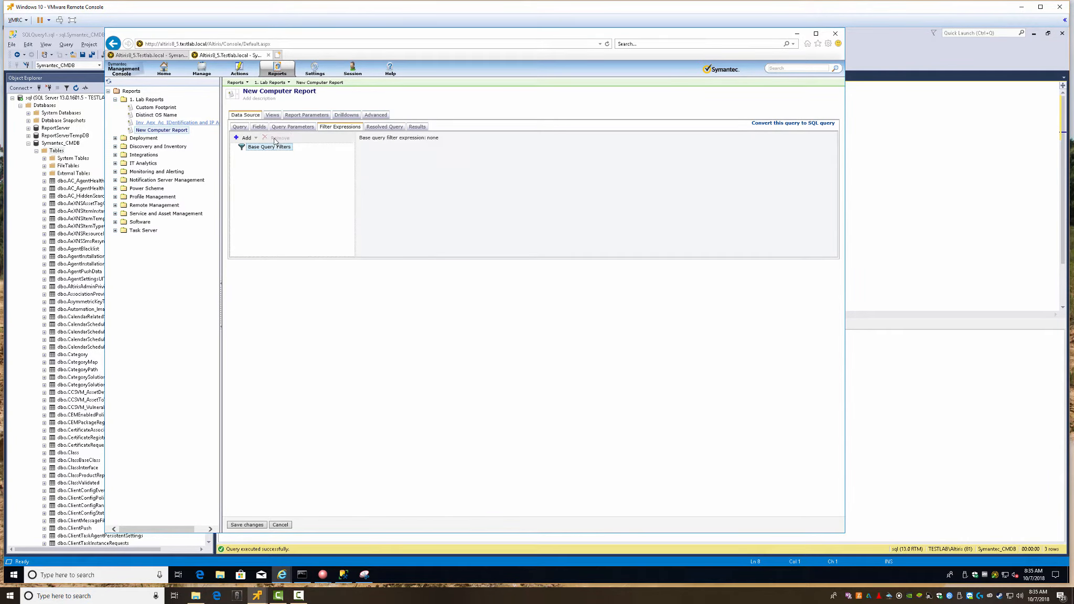
Review the report's resolved query, fields and the Computer, AeX AC TCPIP and AeX AC Identification query settings, and save the report
{"action": "left_click", "coordinate": [382, 127]}
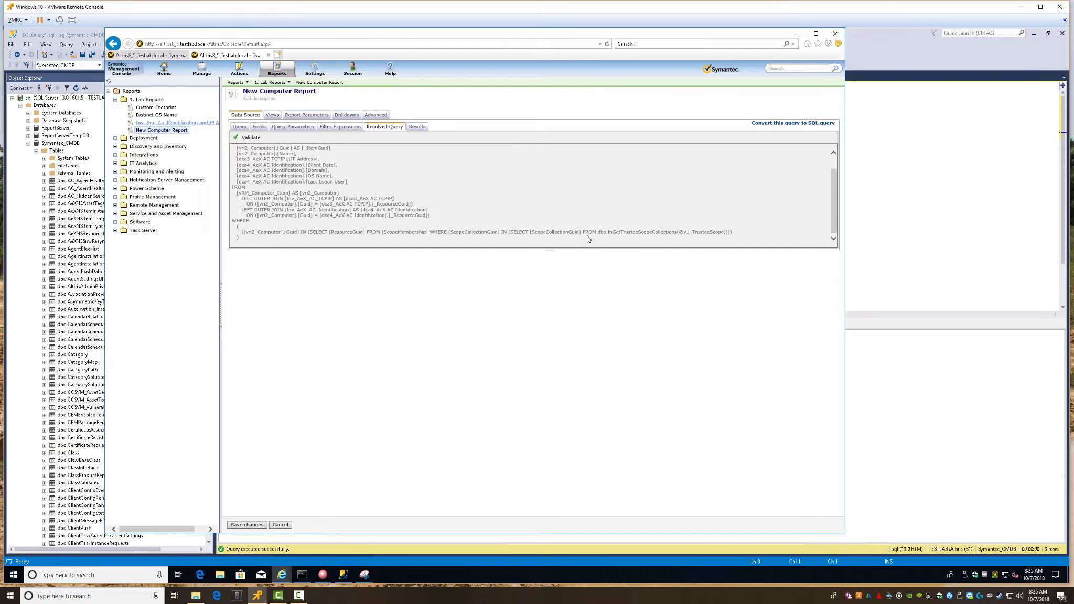
{"action": "left_click", "coordinate": [264, 127]}
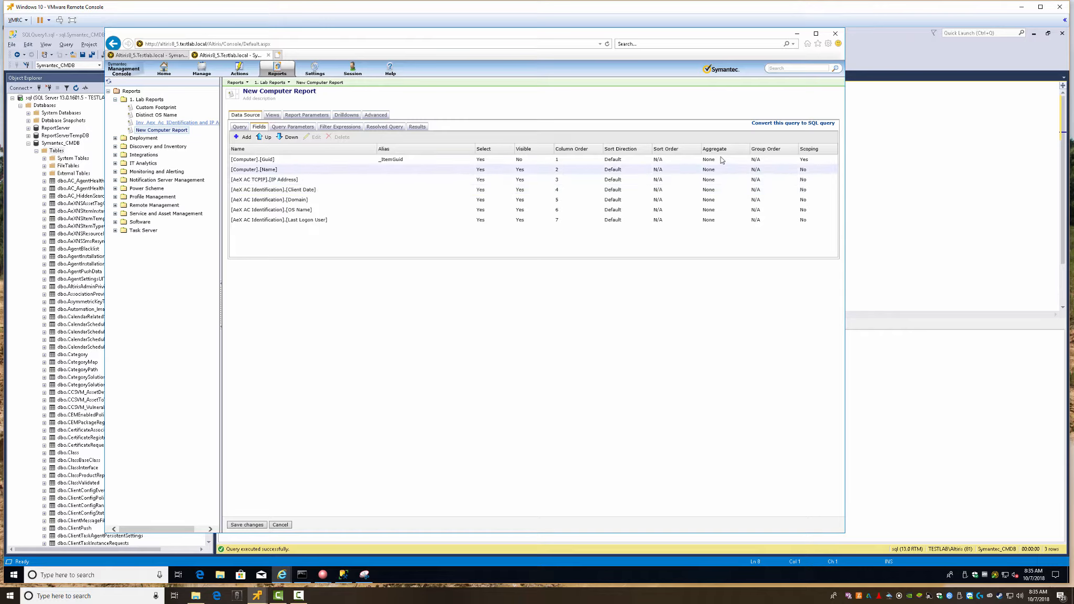
{"action": "left_click", "coordinate": [239, 127]}
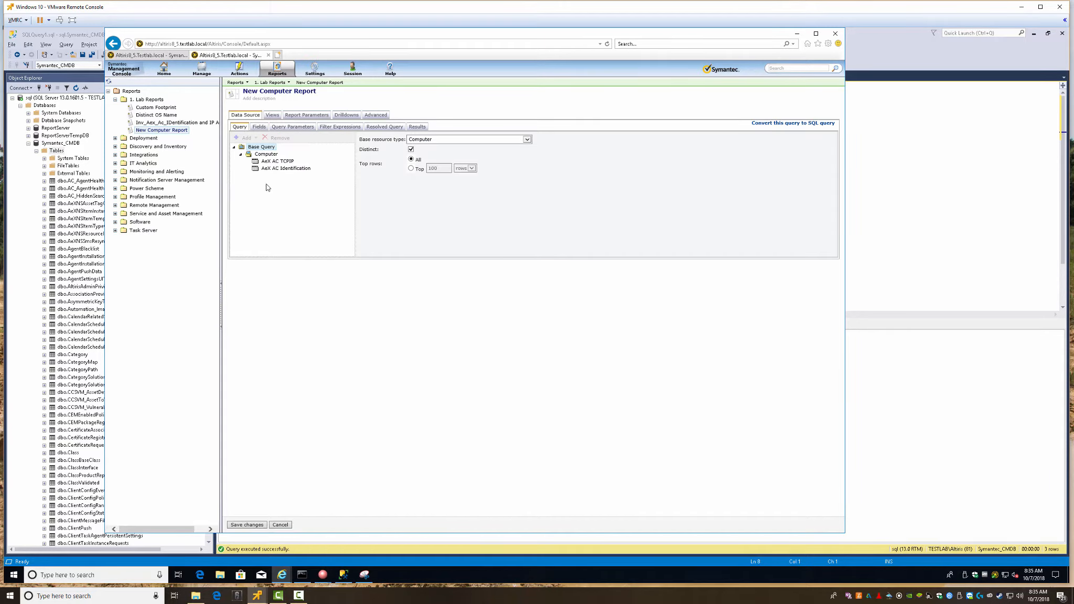
{"action": "left_click", "coordinate": [265, 155]}
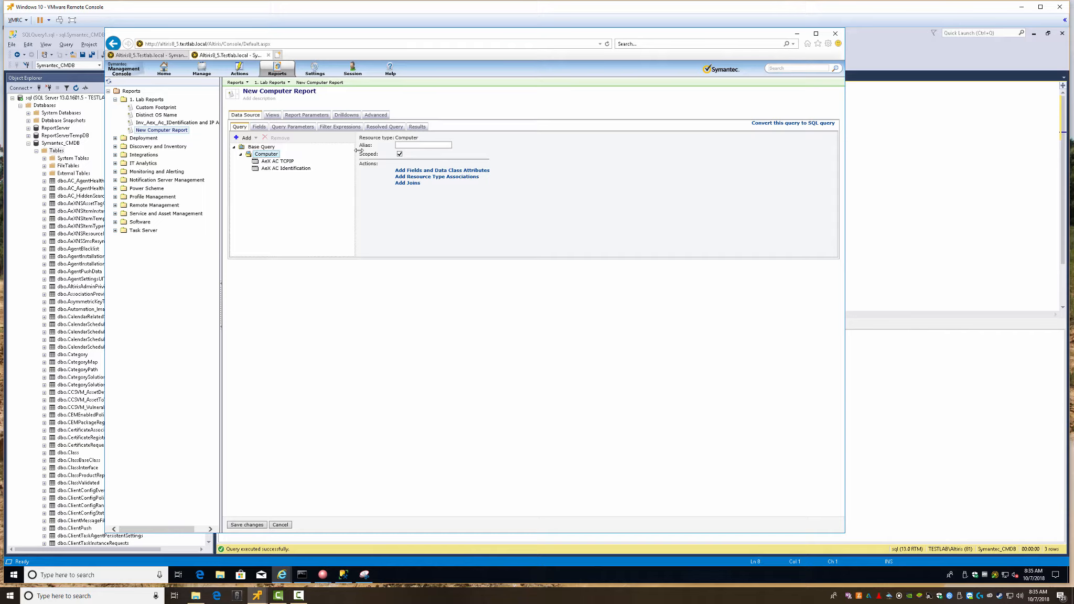
{"action": "left_click", "coordinate": [272, 170]}
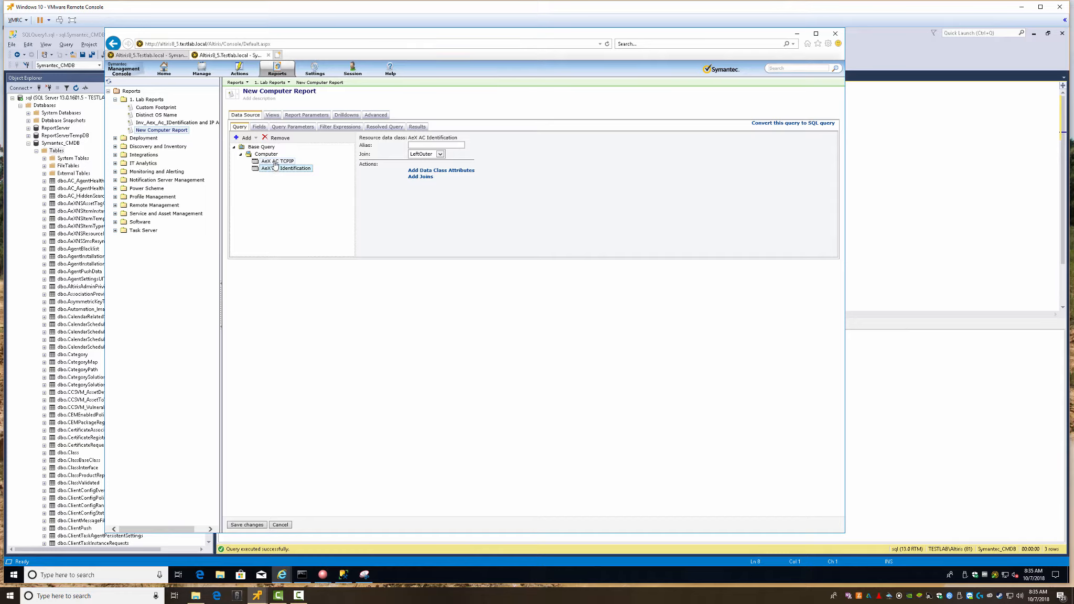
{"action": "left_click", "coordinate": [275, 162]}
{"action": "left_click", "coordinate": [274, 168]}
{"action": "left_click", "coordinate": [264, 160]}
{"action": "left_click", "coordinate": [263, 155]}
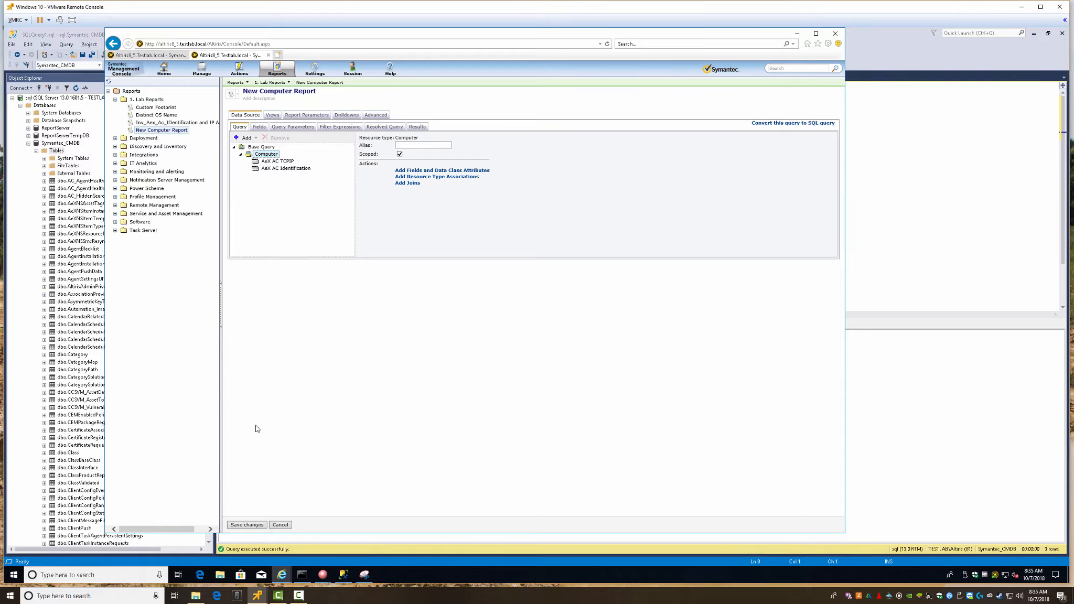
{"action": "left_click", "coordinate": [248, 524]}
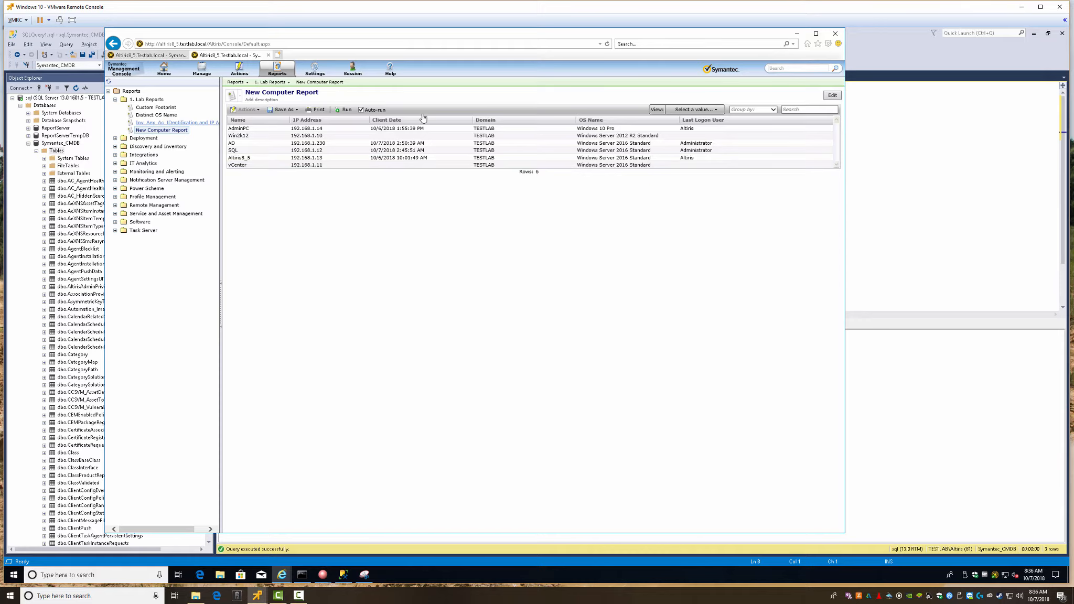
Reopen the report for editing and search the Computer resource's available fields and data class attributes for "status"
{"action": "left_click", "coordinate": [831, 95]}
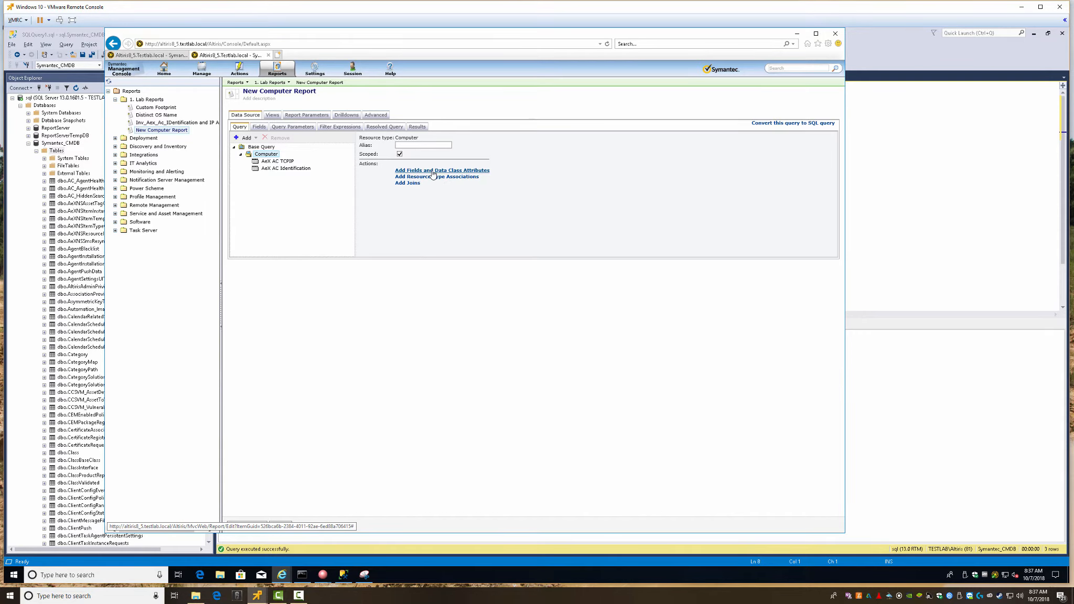
{"action": "left_click", "coordinate": [433, 172]}
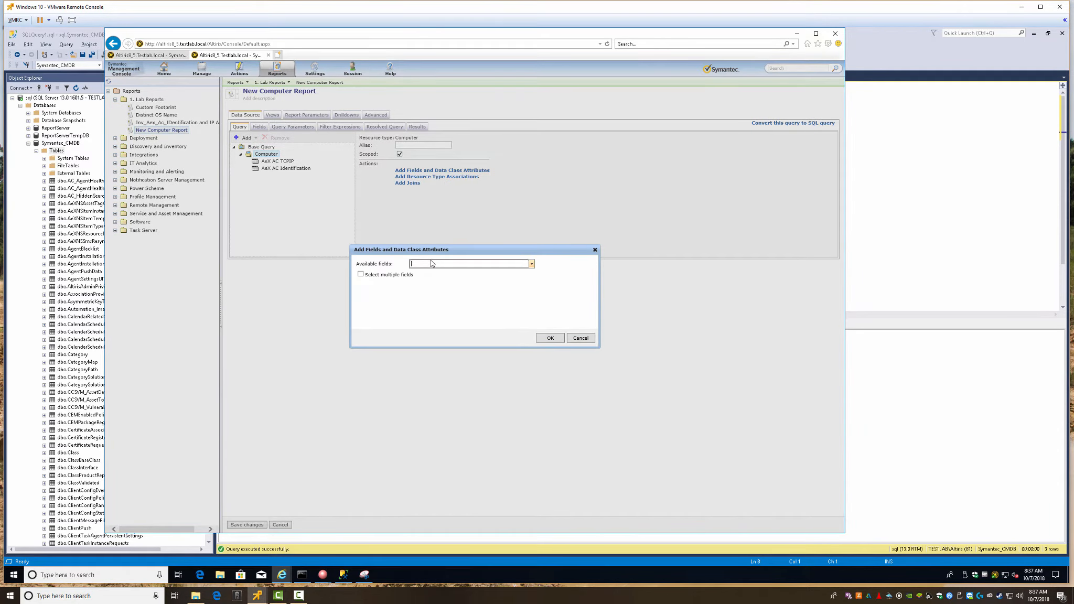
{"action": "type", "text": "status"}
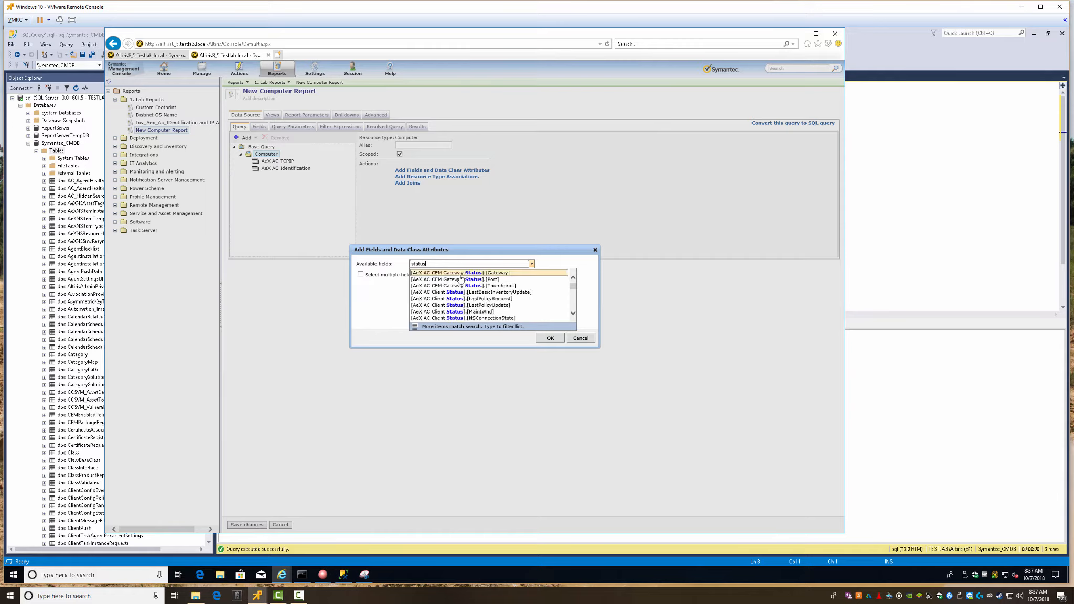
{"action": "scroll", "coordinate": [527, 298], "scroll_direction": "down", "scroll_amount": 5}
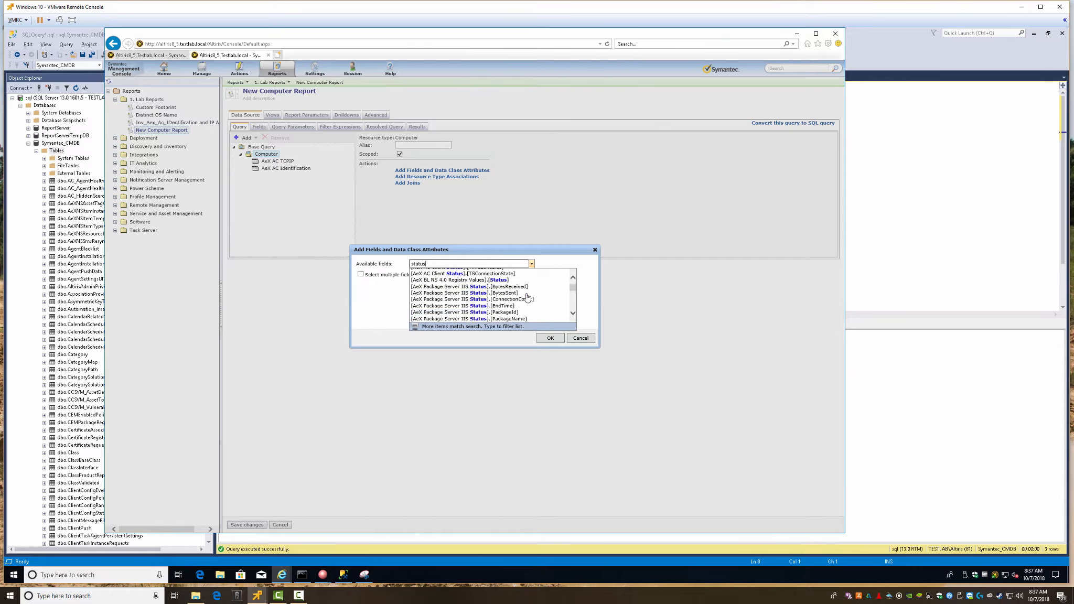
{"action": "scroll", "coordinate": [525, 298], "scroll_direction": "down", "scroll_amount": 10}
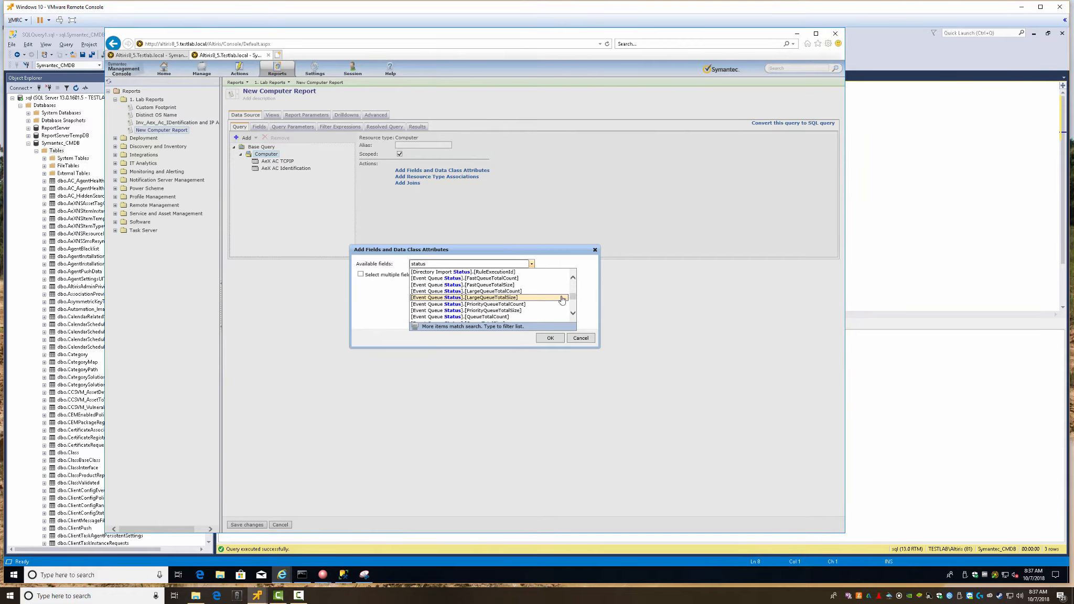
{"action": "left_click_drag", "start_coordinate": [573, 300], "coordinate": [574, 314]}
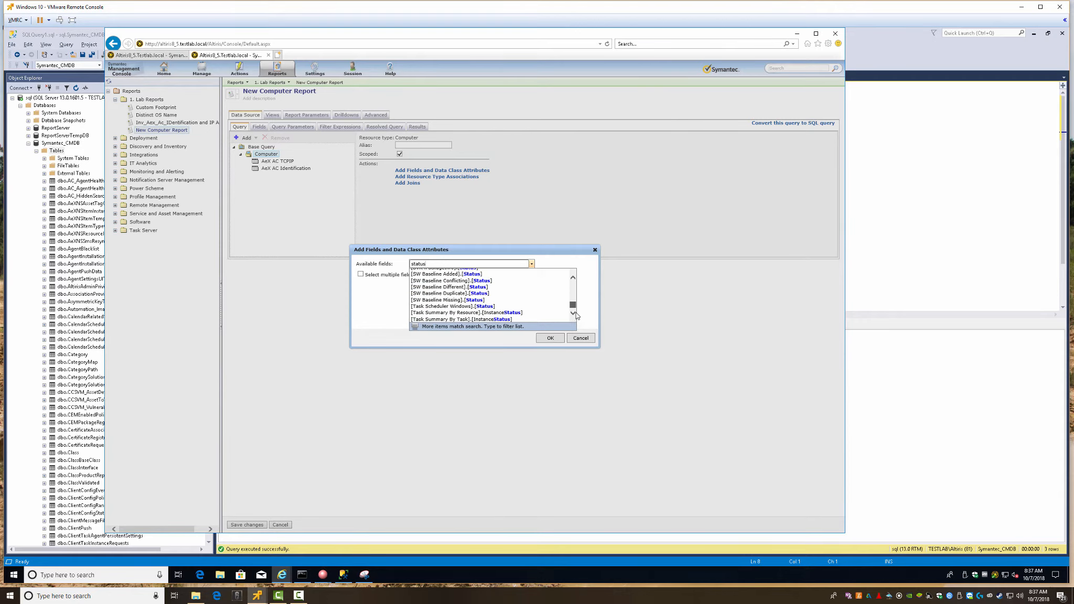
{"action": "left_click_drag", "start_coordinate": [573, 305], "coordinate": [574, 275]}
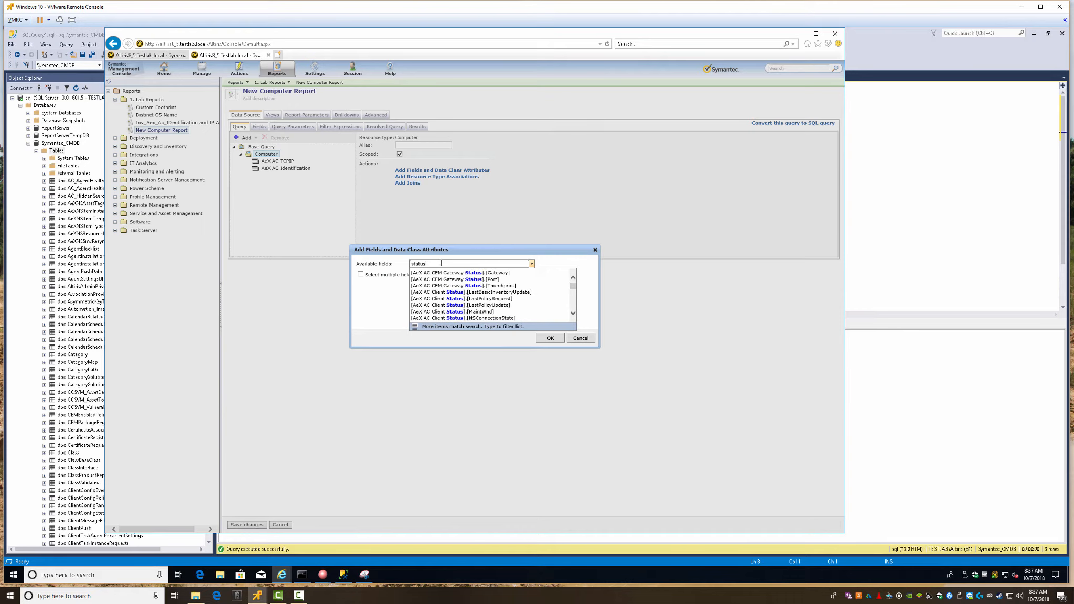
Search the available fields for "vfixed", and look through the "status" matches once more
{"action": "key", "text": "ctrl+a"}
{"action": "type", "text": "v"}
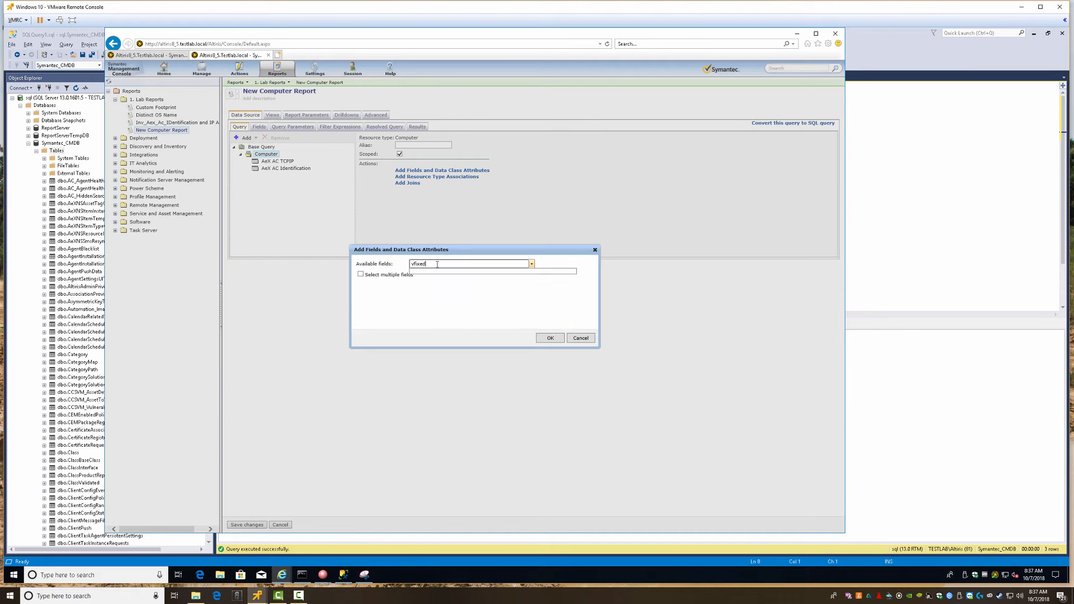
{"action": "key", "text": "ctrl+a"}
{"action": "key", "text": "BackSpace"}
{"action": "left_click", "coordinate": [532, 266]}
{"action": "left_click", "coordinate": [504, 264]}
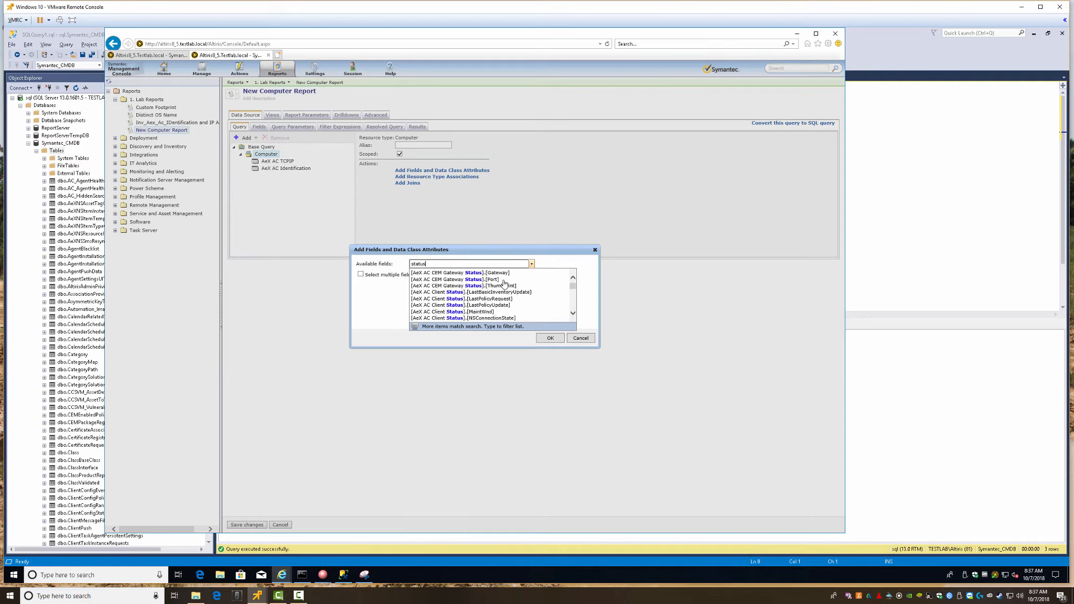
{"action": "scroll", "coordinate": [508, 295], "scroll_direction": "down", "scroll_amount": 10}
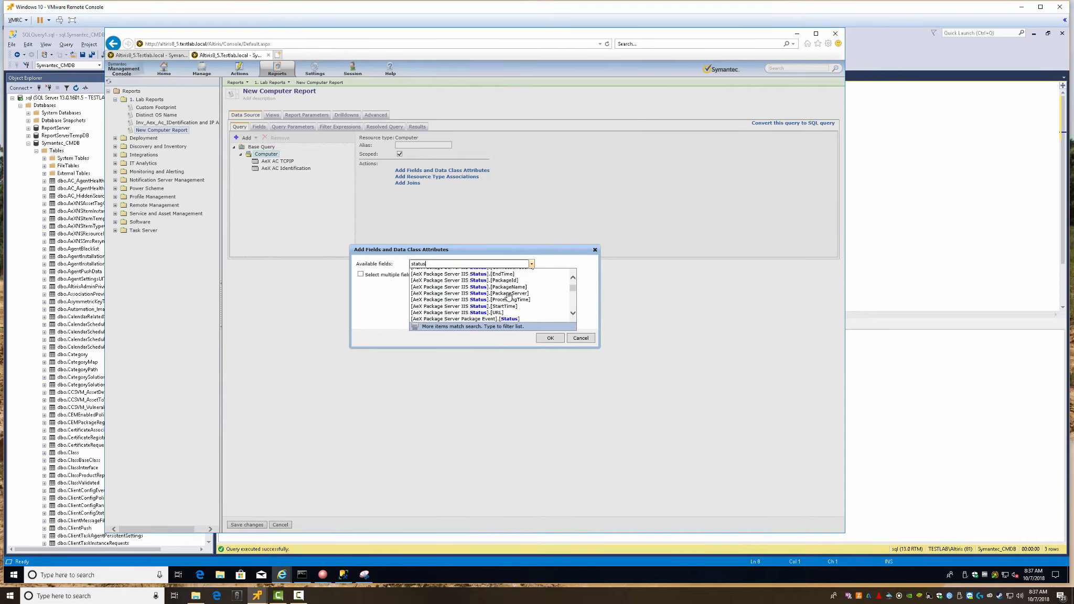
{"action": "scroll", "coordinate": [507, 293], "scroll_direction": "down", "scroll_amount": 5}
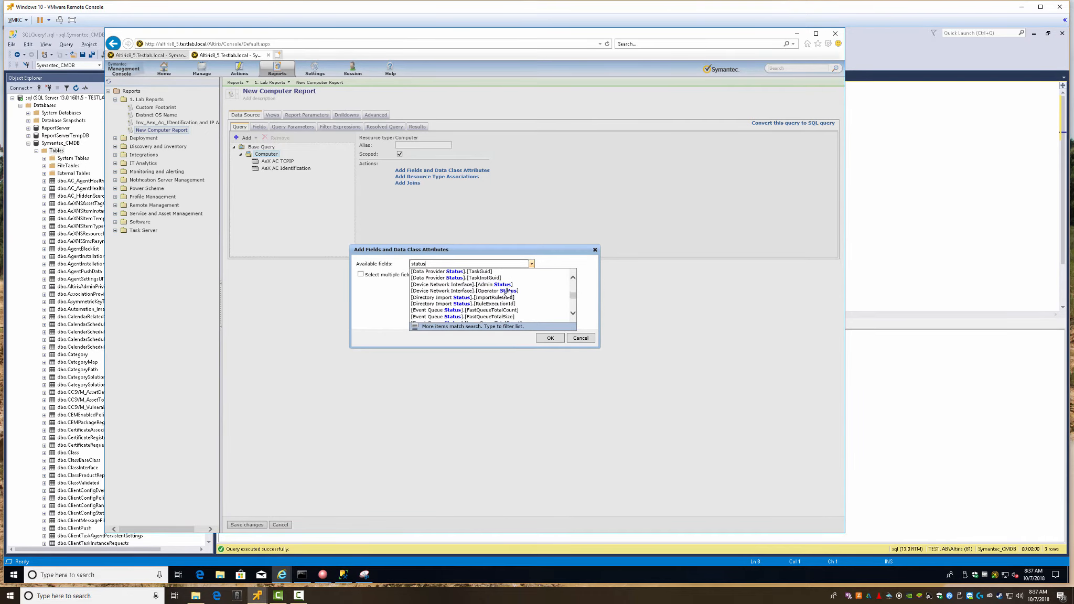
Switch to SQL Server Management Studio, change the OS Name query to select all columns (*), execute it and examine the returned columns
{"action": "left_click", "coordinate": [343, 574]}
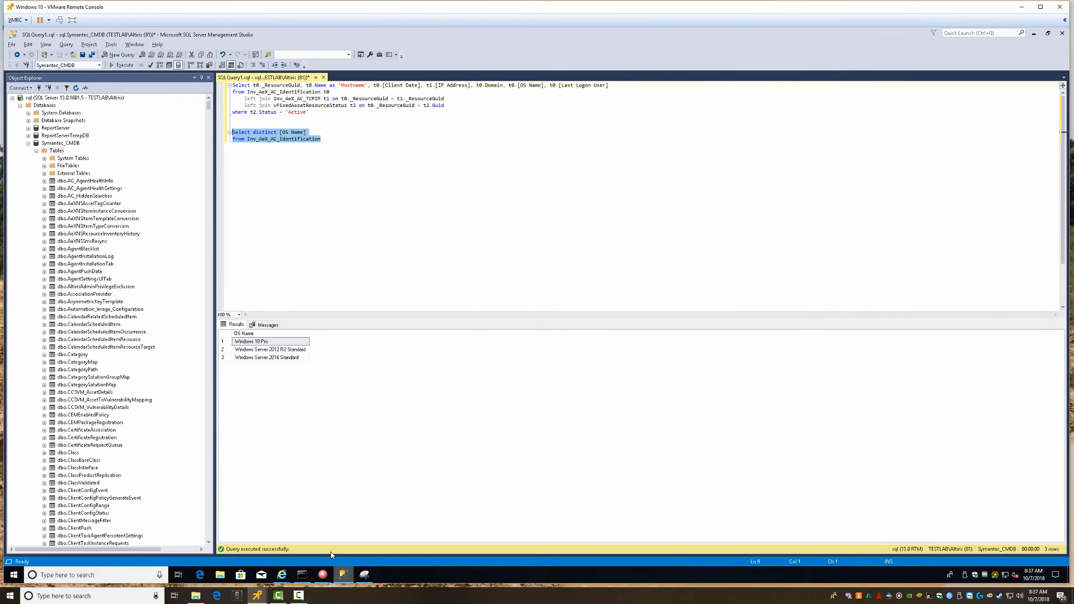
{"action": "left_click_drag", "start_coordinate": [305, 132], "coordinate": [254, 132]}
{"action": "type", "text": "*"}
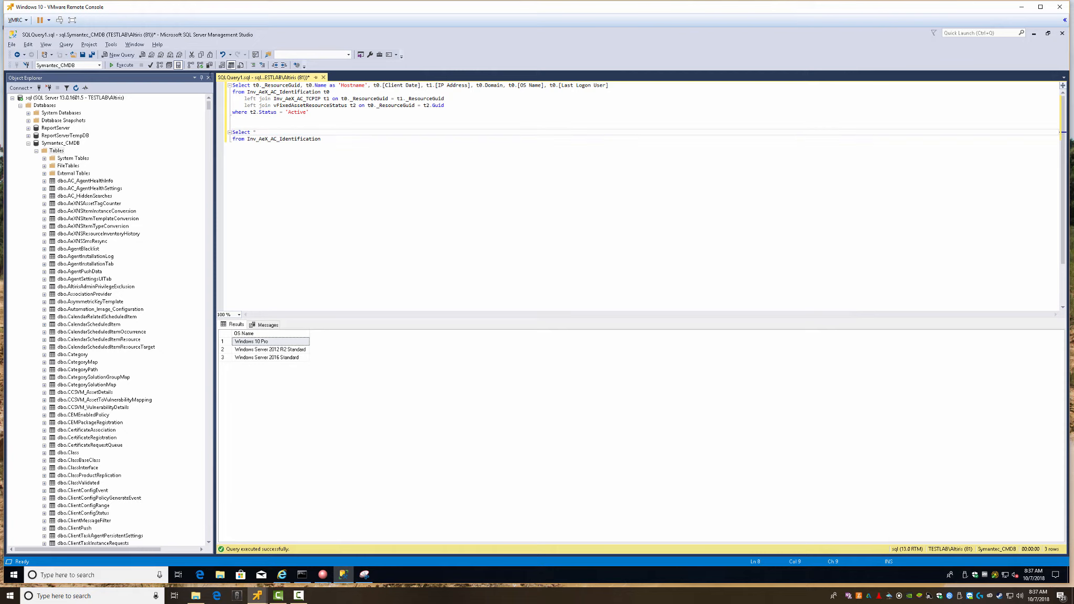
{"action": "left_click", "coordinate": [122, 65]}
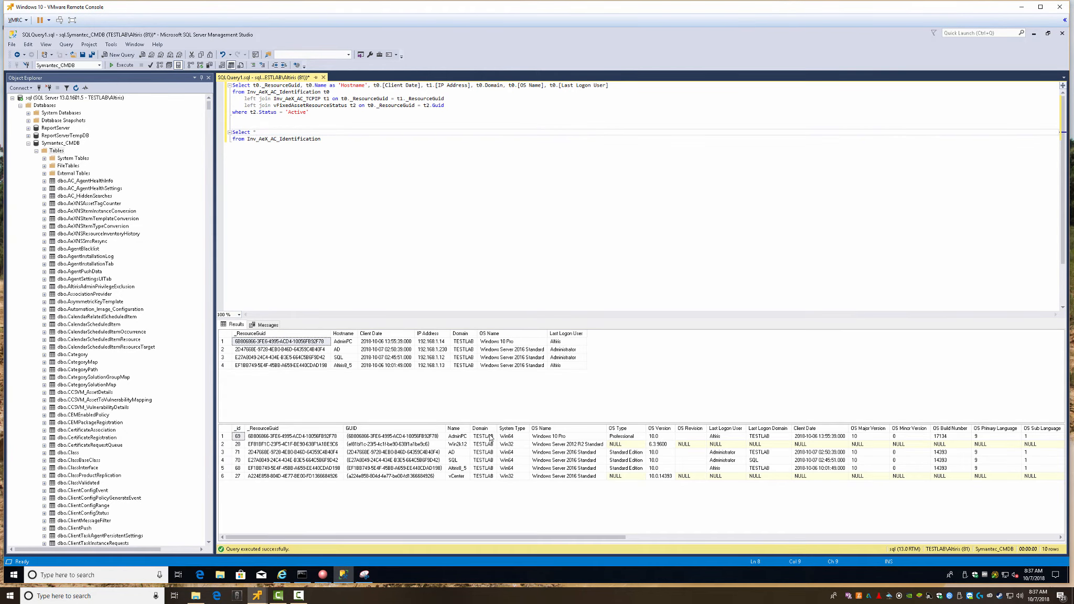
{"action": "left_click_drag", "start_coordinate": [481, 537], "coordinate": [1004, 564]}
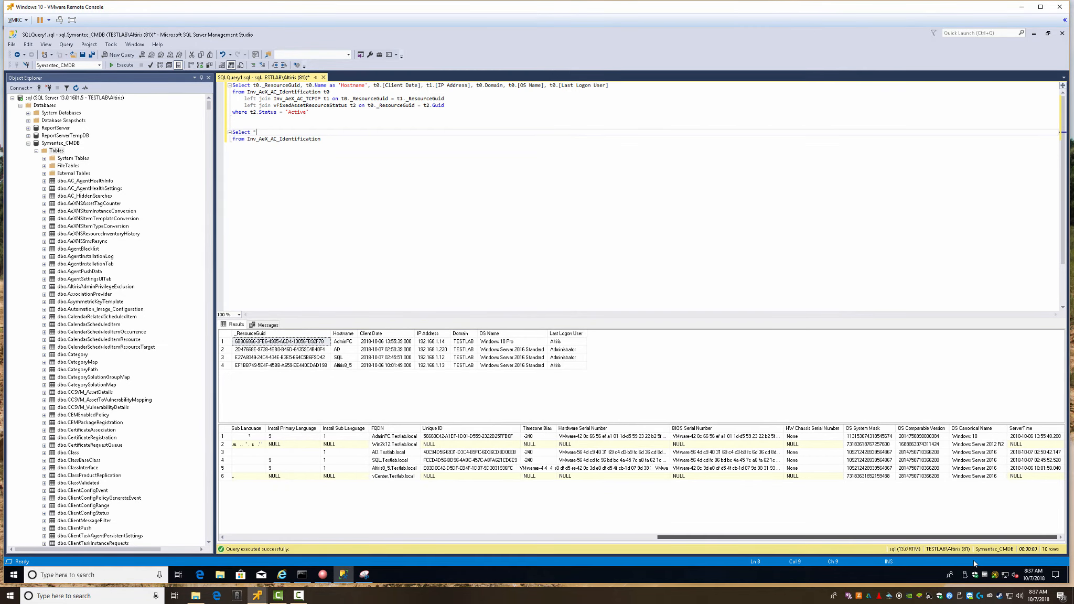
{"action": "left_click_drag", "start_coordinate": [916, 558], "coordinate": [775, 541]}
Replace the second query's table name with "computer" and with "worksta" to look for matching tables among the suggestions
{"action": "left_click_drag", "start_coordinate": [248, 141], "coordinate": [324, 144]}
{"action": "type", "text": "computer"}
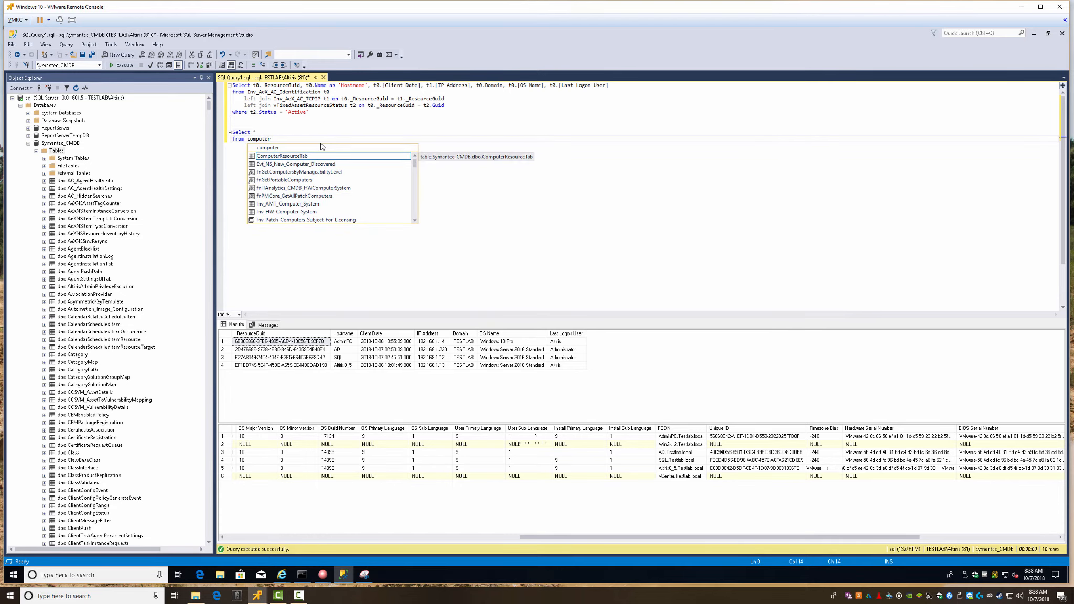
{"action": "scroll", "coordinate": [310, 175], "scroll_direction": "down", "scroll_amount": 3}
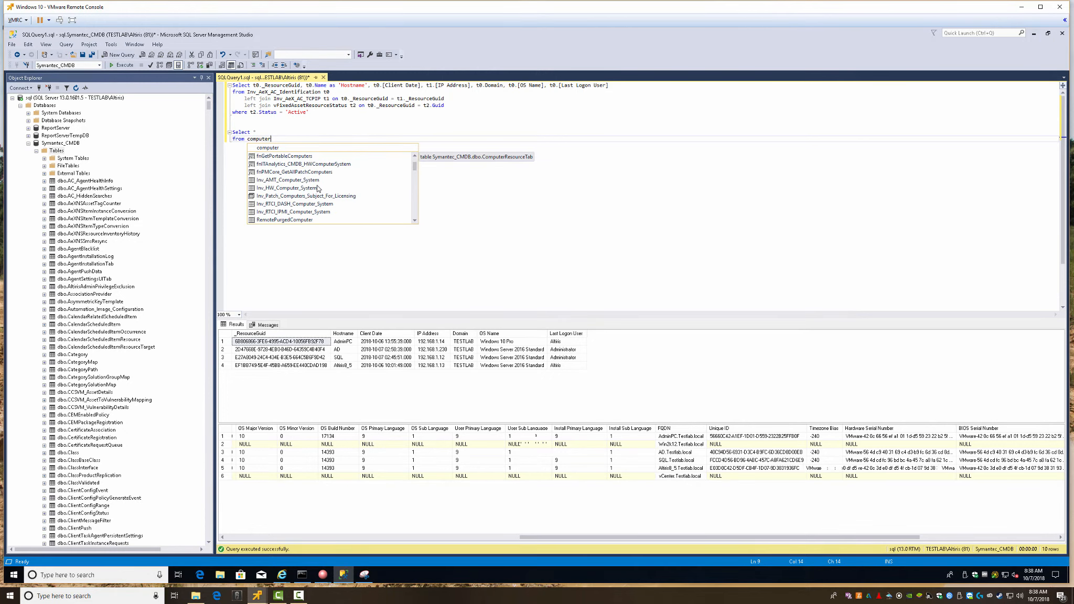
{"action": "double_click", "coordinate": [257, 139]}
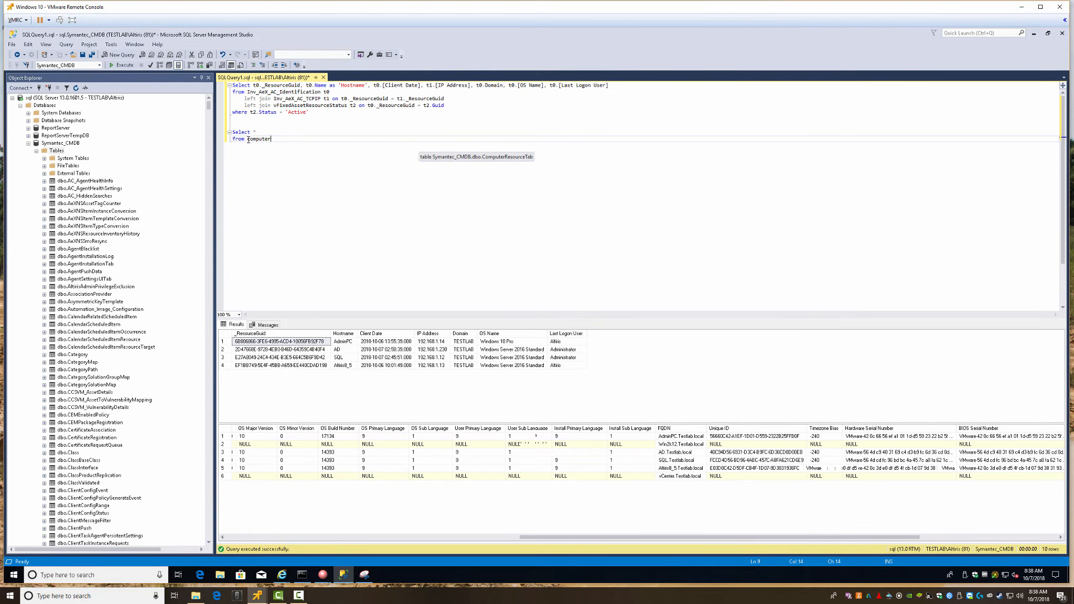
{"action": "type", "text": "wor"}
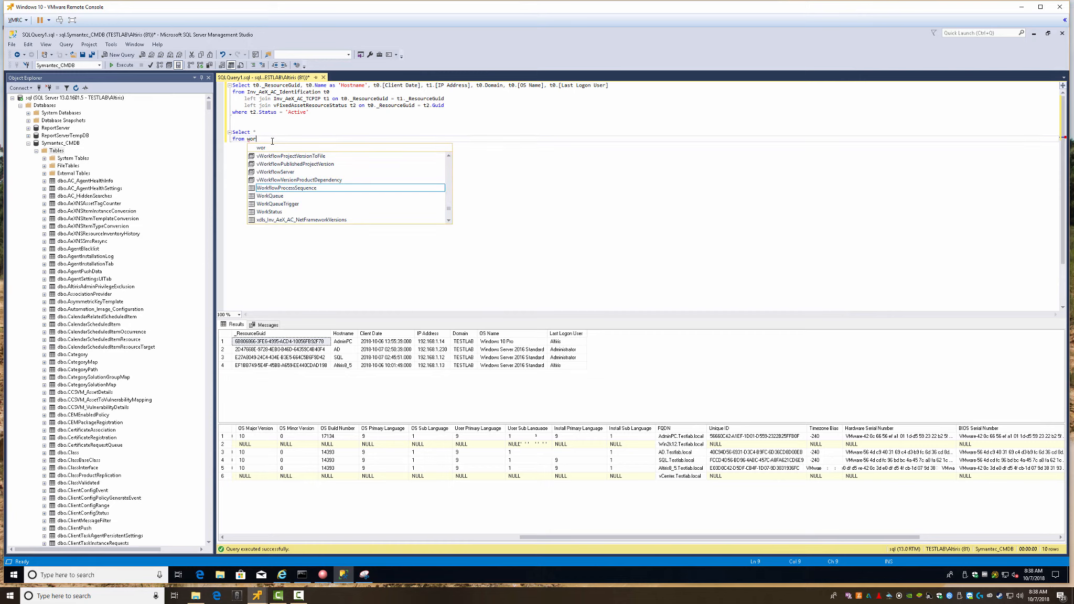
{"action": "type", "text": "ksta"}
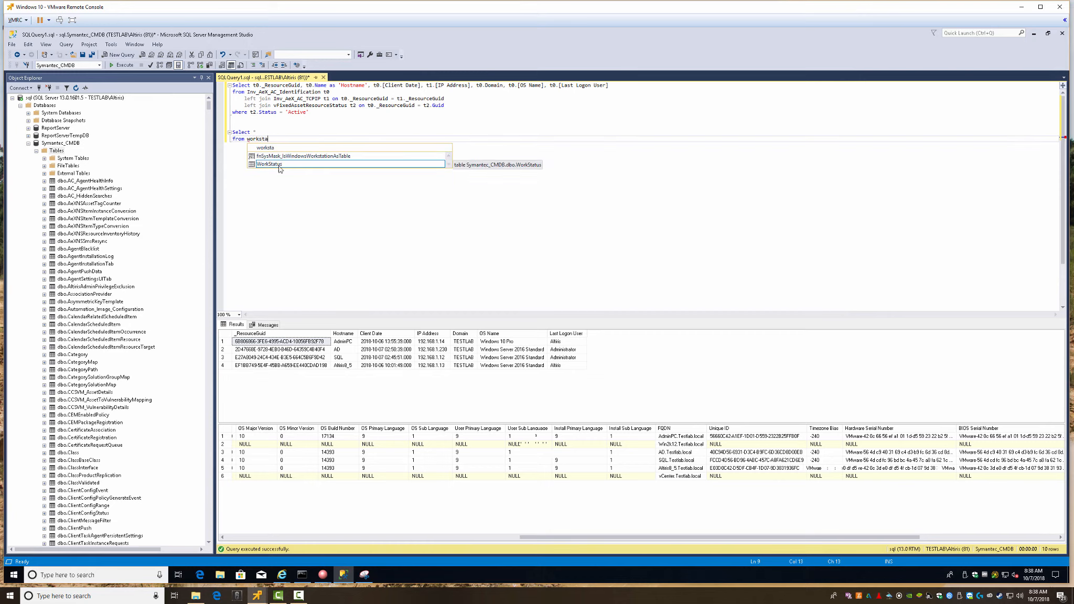
{"action": "left_click", "coordinate": [275, 164]}
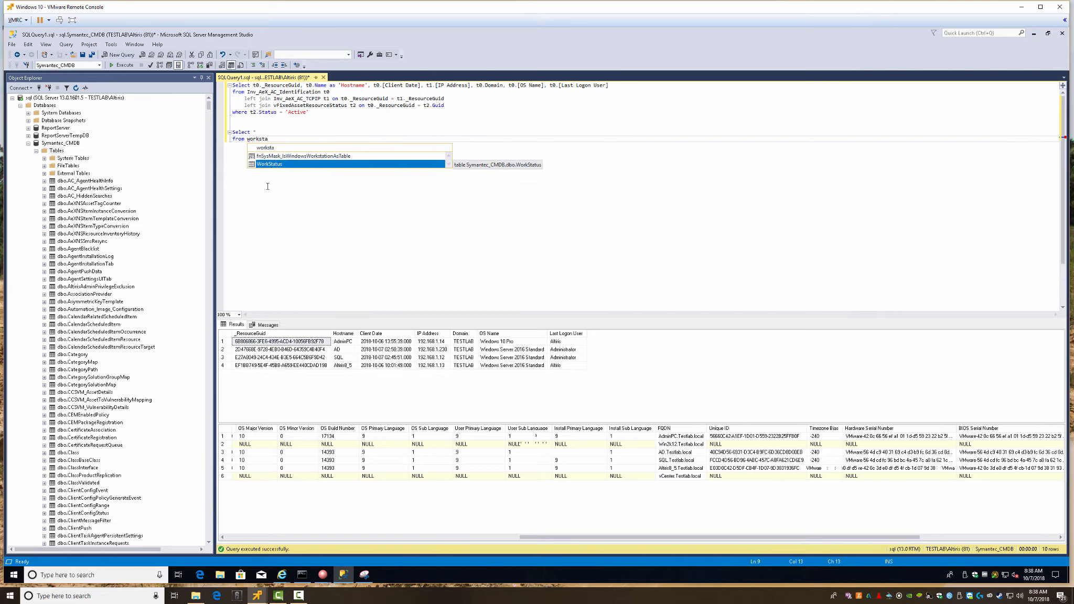
Switch back to the Symantec Management Console, cancel adding fields and data class attributes, and save the report
{"action": "key", "text": "alt+Tab"}
{"action": "key", "text": "alt"}
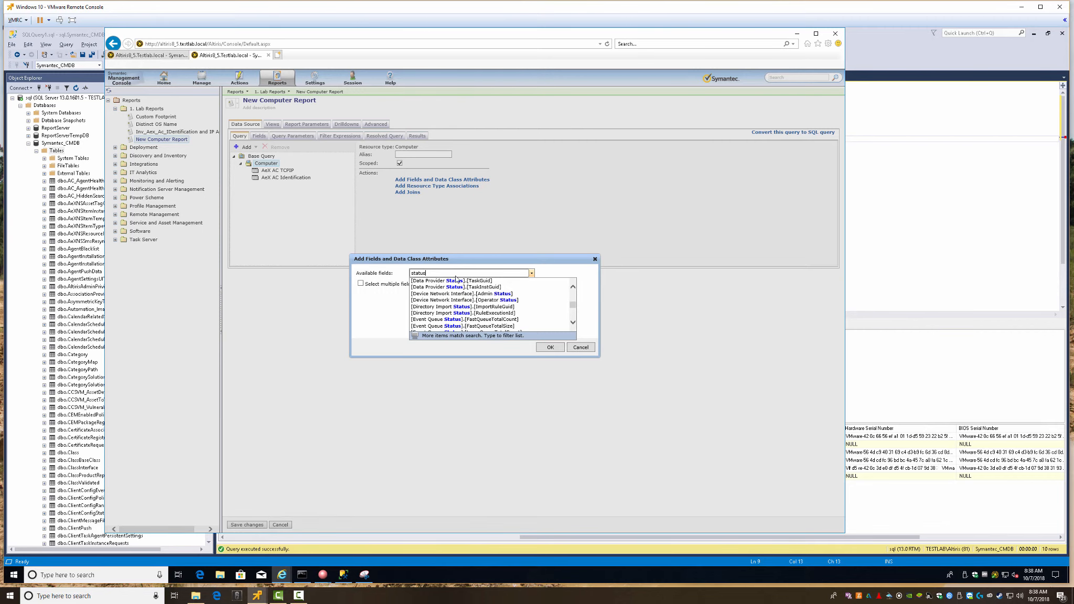
{"action": "key", "text": "alt"}
{"action": "left_click", "coordinate": [580, 338]}
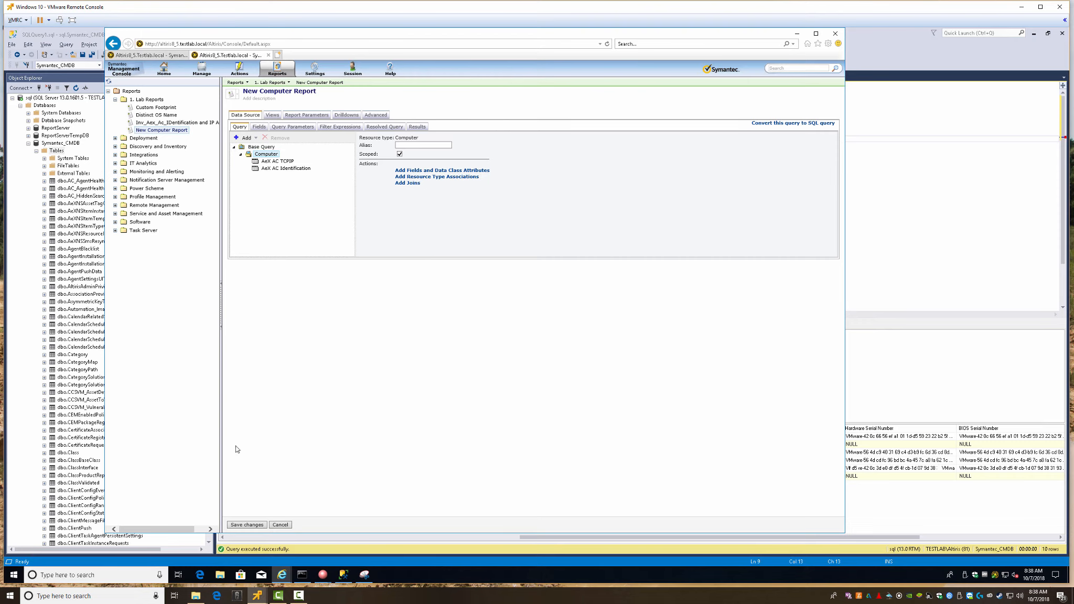
{"action": "left_click", "coordinate": [246, 524]}
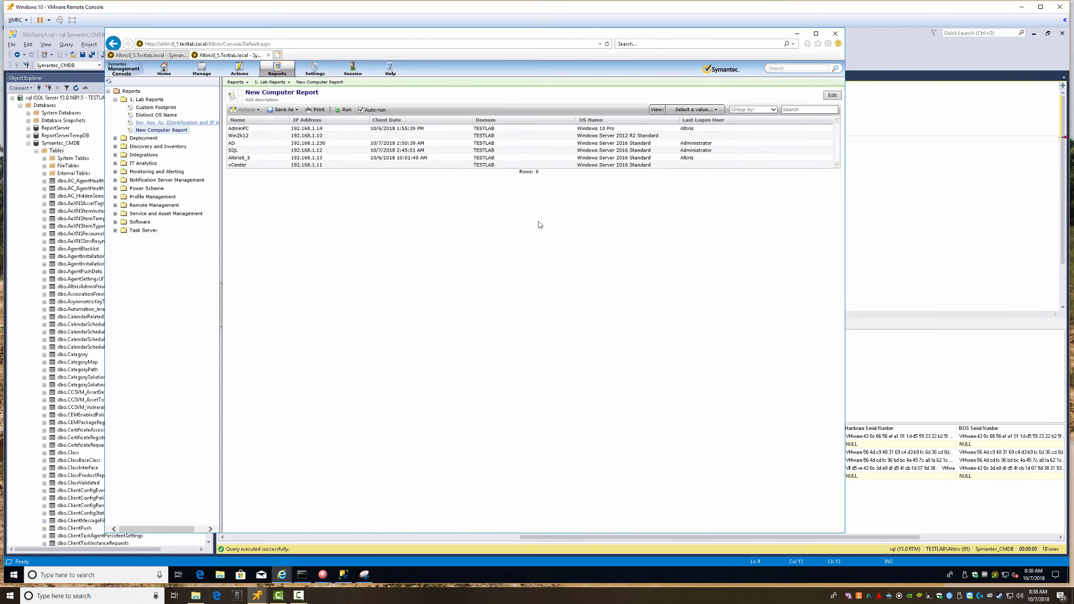
Generate a printable version of all rows of the computer report and close it
{"action": "left_click", "coordinate": [316, 111]}
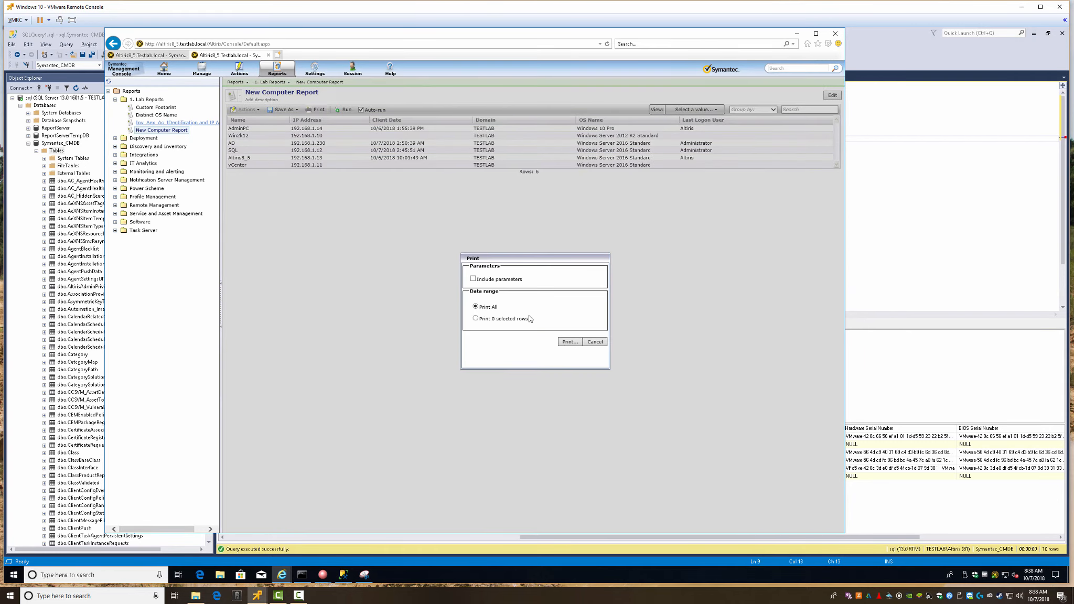
{"action": "left_click", "coordinate": [572, 346]}
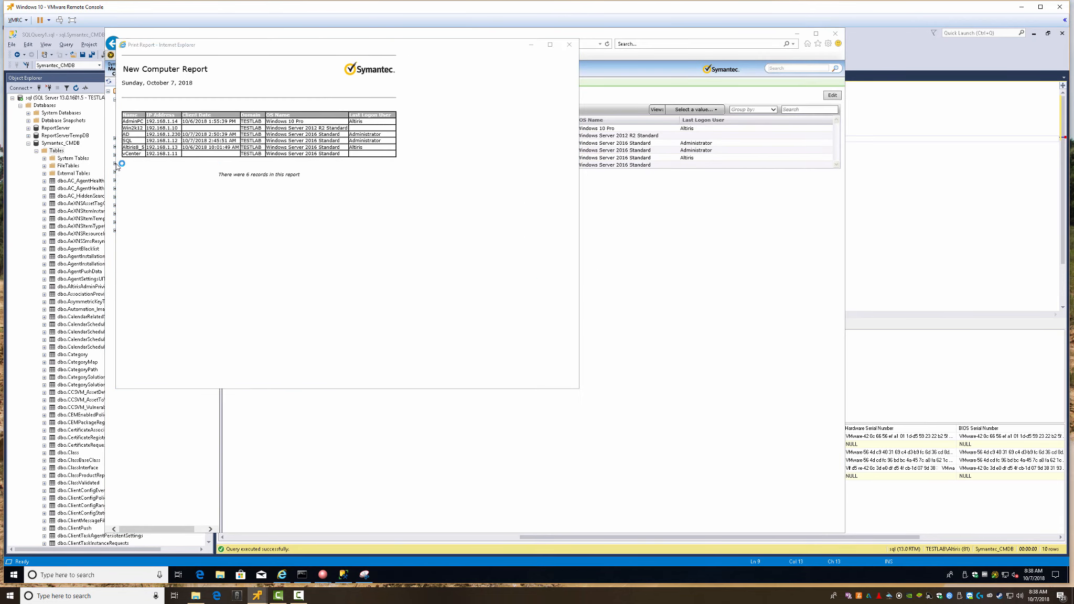
{"action": "left_click", "coordinate": [262, 214]}
{"action": "left_click", "coordinate": [569, 44]}
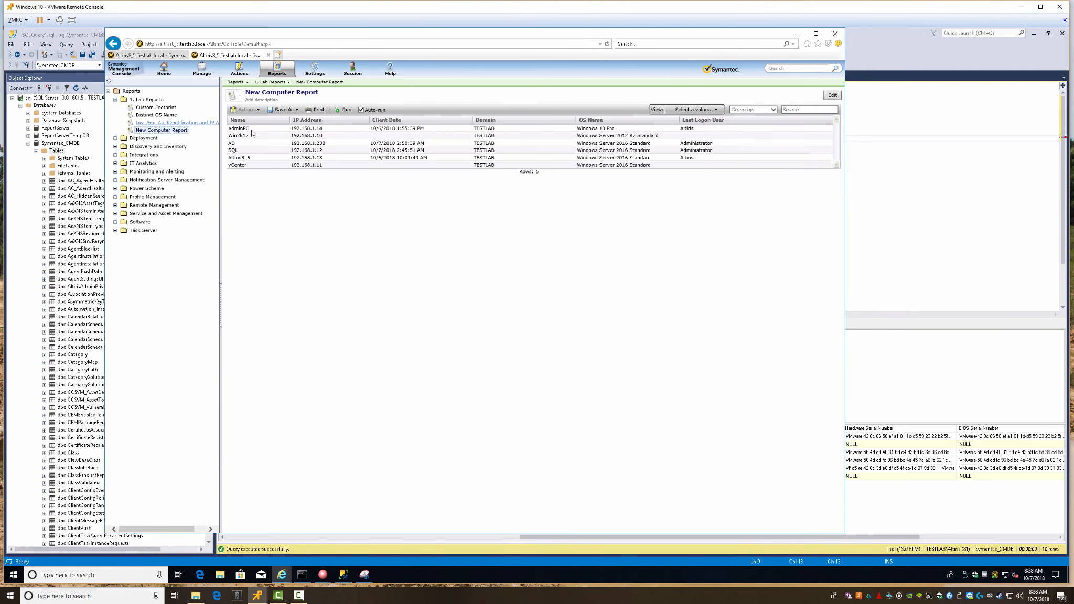
Export the New Computer Report as a spreadsheet and choose to open the generated CSV file directly
{"action": "left_click", "coordinate": [288, 111]}
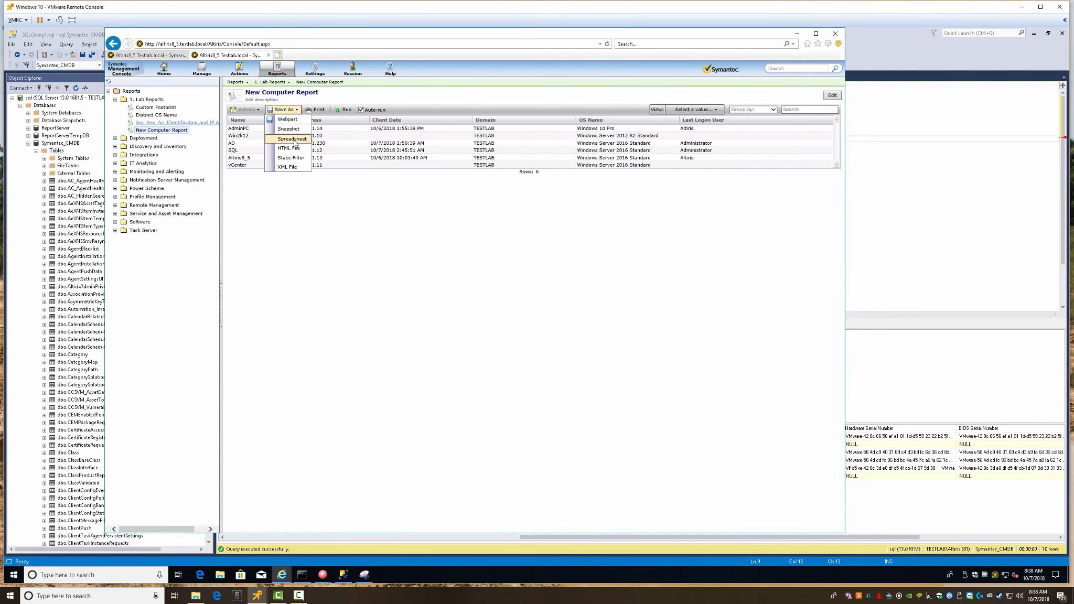
{"action": "left_click", "coordinate": [292, 139]}
{"action": "left_click", "coordinate": [566, 341]}
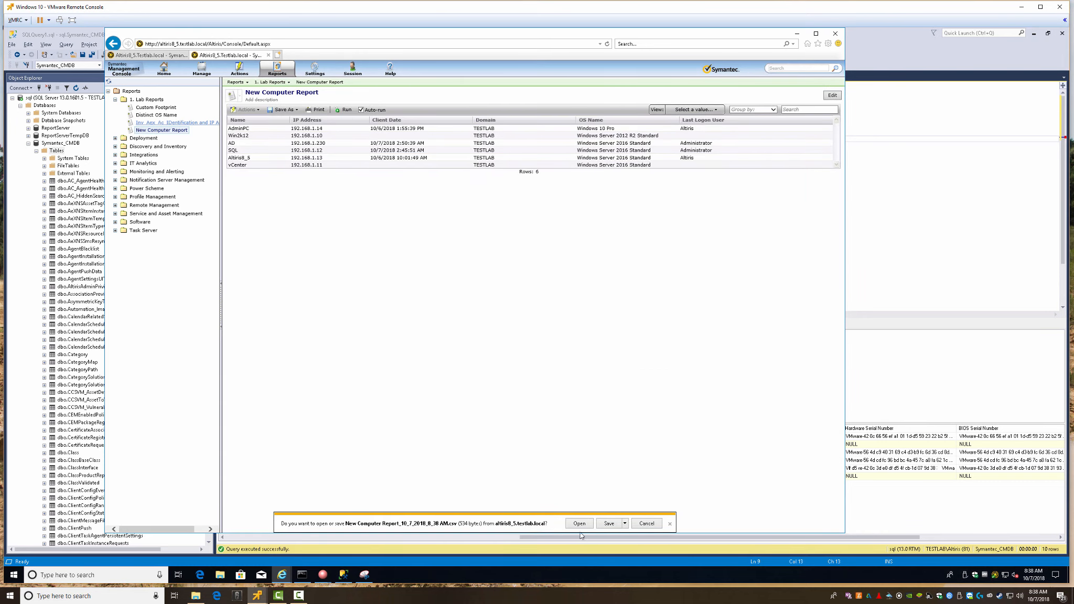
{"action": "left_click", "coordinate": [579, 523]}
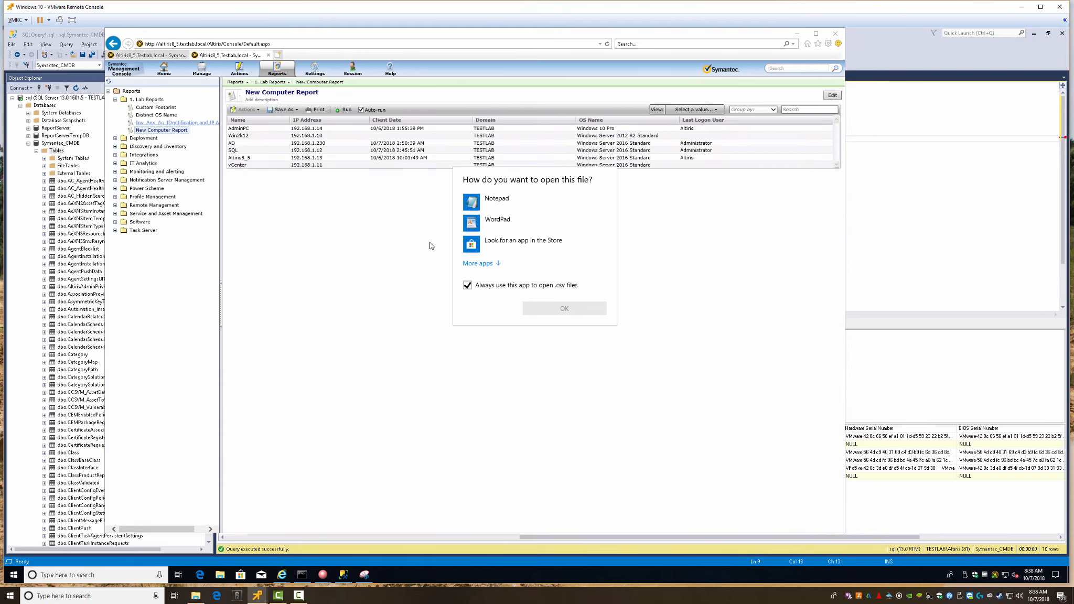
Make WordPad the default app for .csv files, view the exported report in it, and close the file
{"action": "left_click", "coordinate": [488, 264]}
{"action": "scroll", "coordinate": [540, 286], "scroll_direction": "down", "scroll_amount": 1}
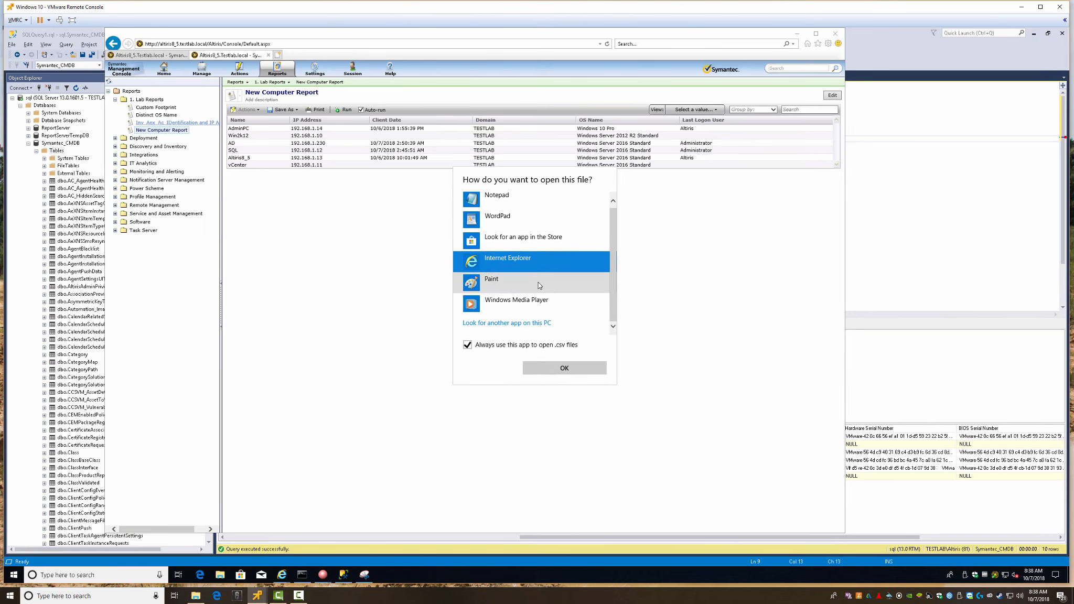
{"action": "scroll", "coordinate": [493, 222], "scroll_direction": "up", "scroll_amount": 1}
{"action": "left_click", "coordinate": [494, 222]}
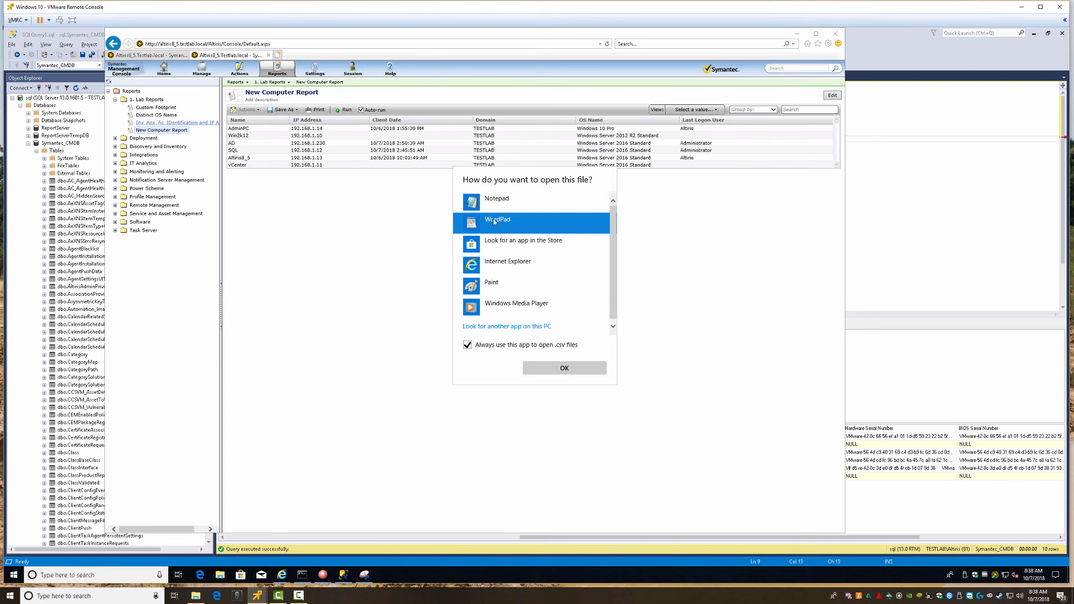
{"action": "left_click", "coordinate": [557, 368]}
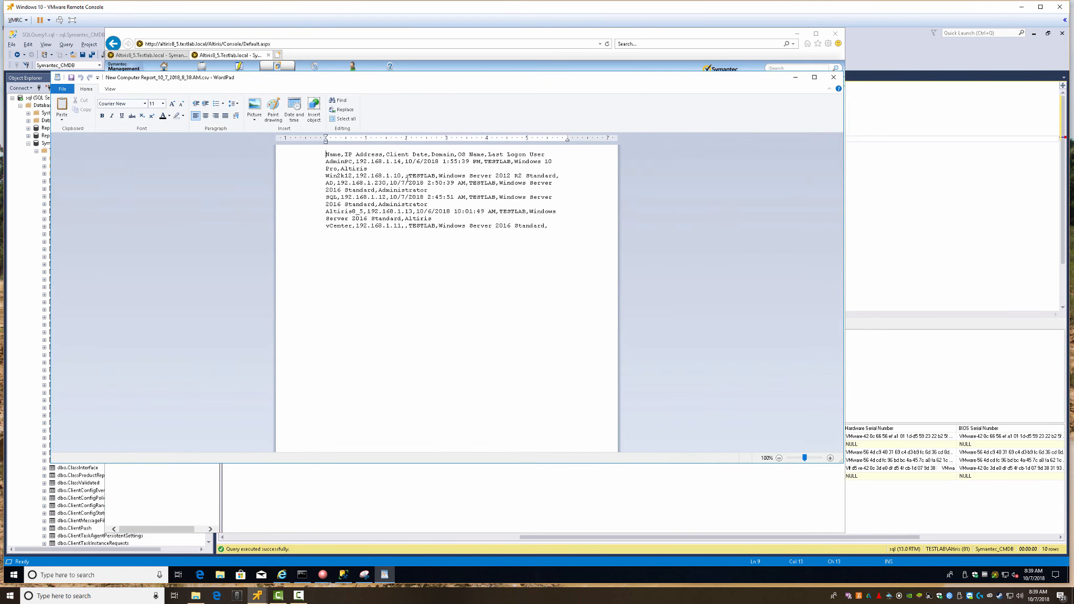
{"action": "left_click", "coordinate": [833, 78]}
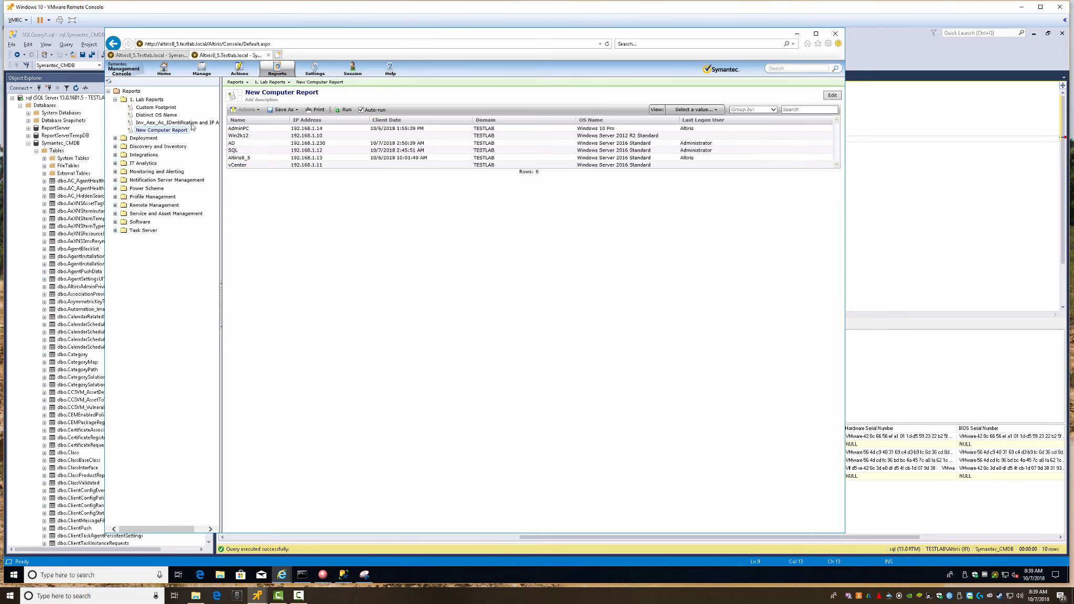
Widen the report tree pane to fit the full names of the lab reports
{"action": "left_click_drag", "start_coordinate": [220, 144], "coordinate": [245, 145]}
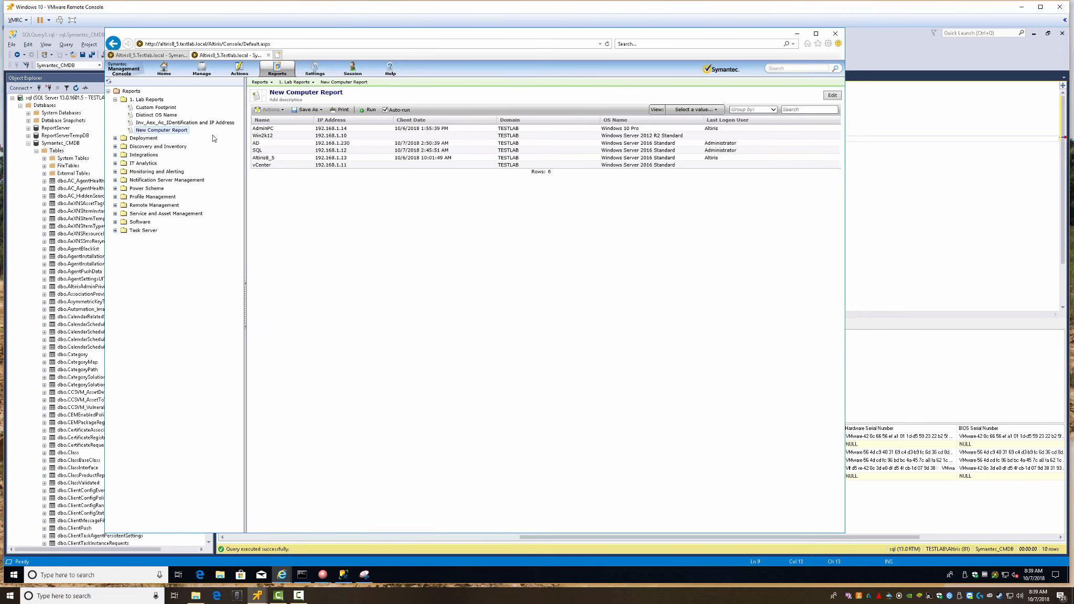